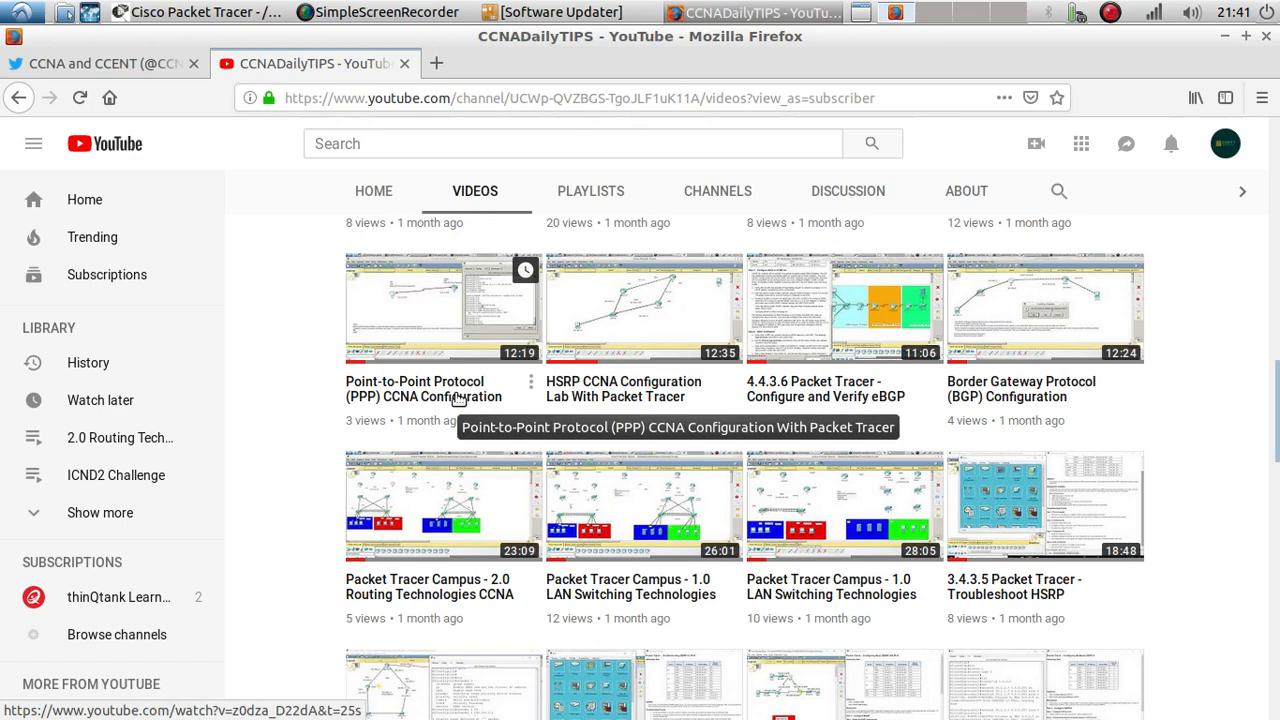
Step: Look through the CCNADailyTIPS YouTube videos and the lab posts on the CCNADailyTIPS Twitter profile
scroll(454, 414, up, 8)
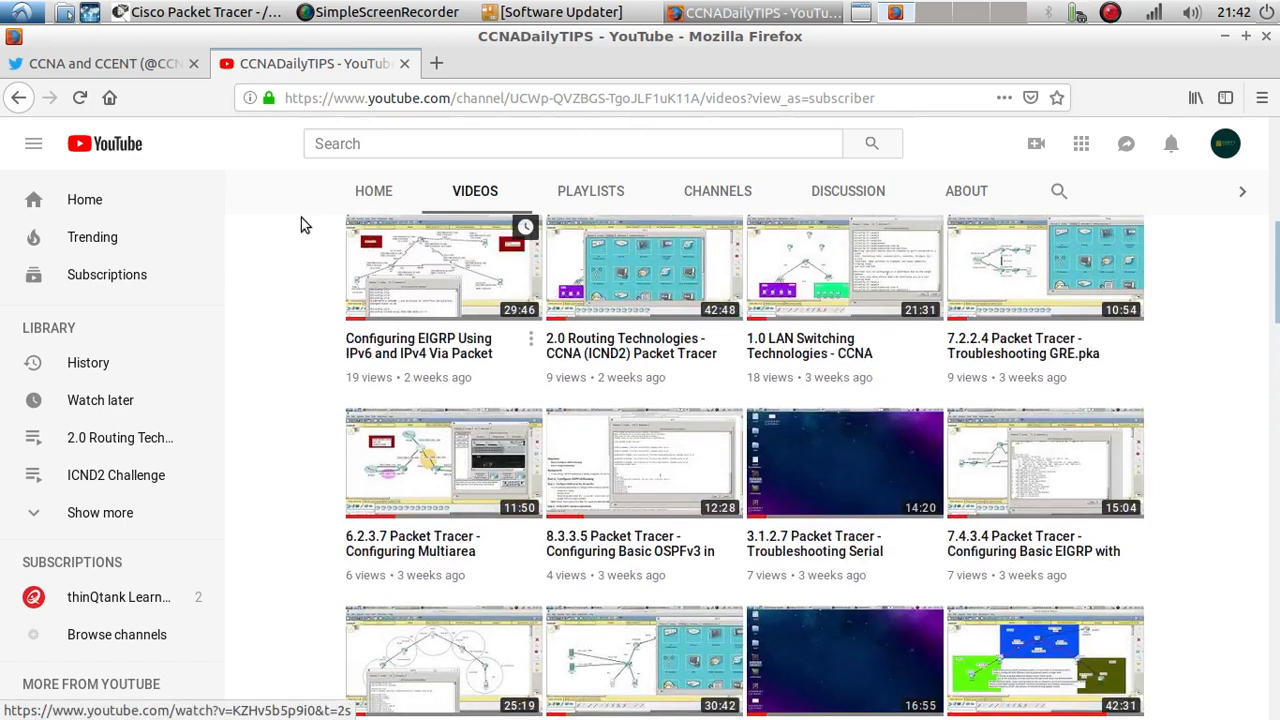
click(113, 66)
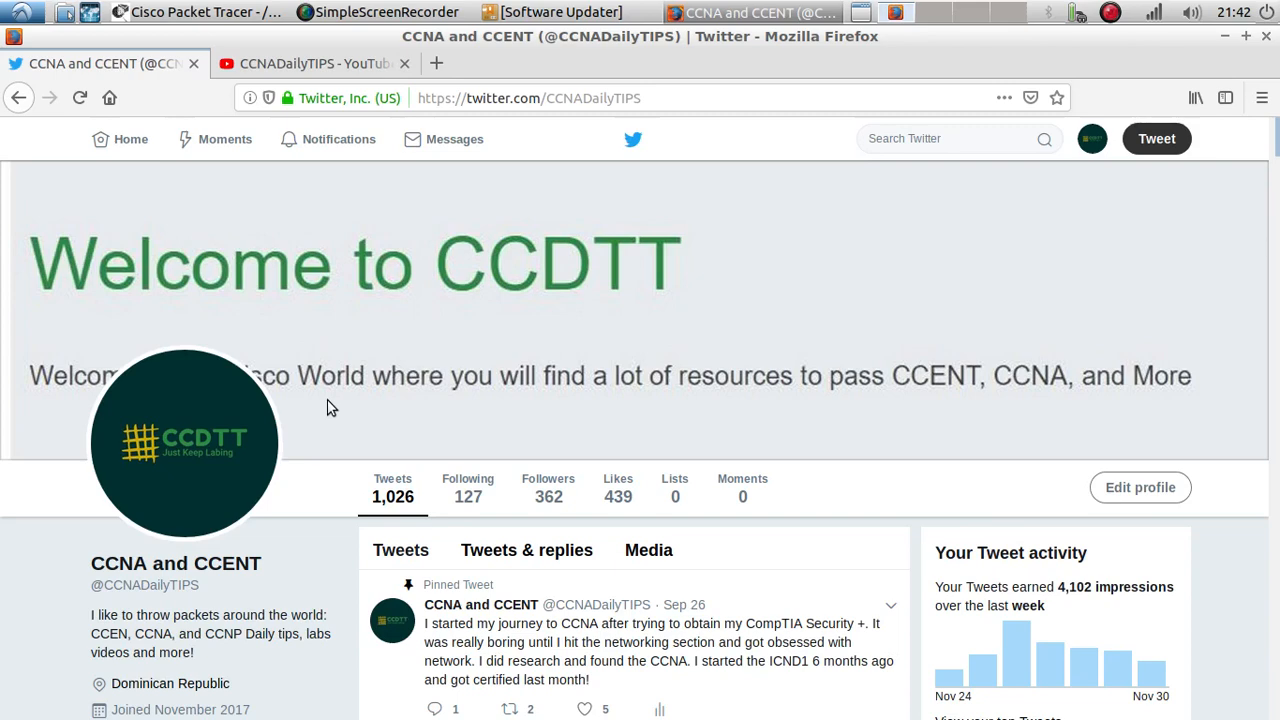
scroll(330, 407, down, 3)
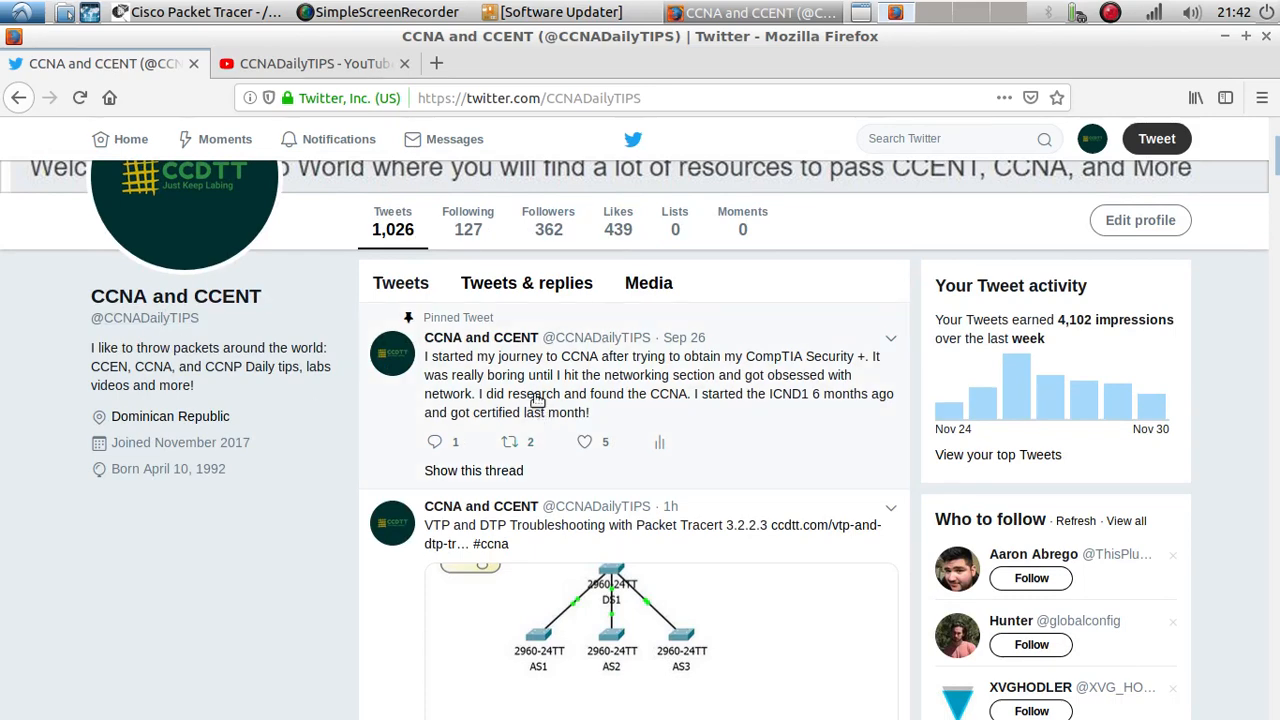
scroll(537, 400, down, 5)
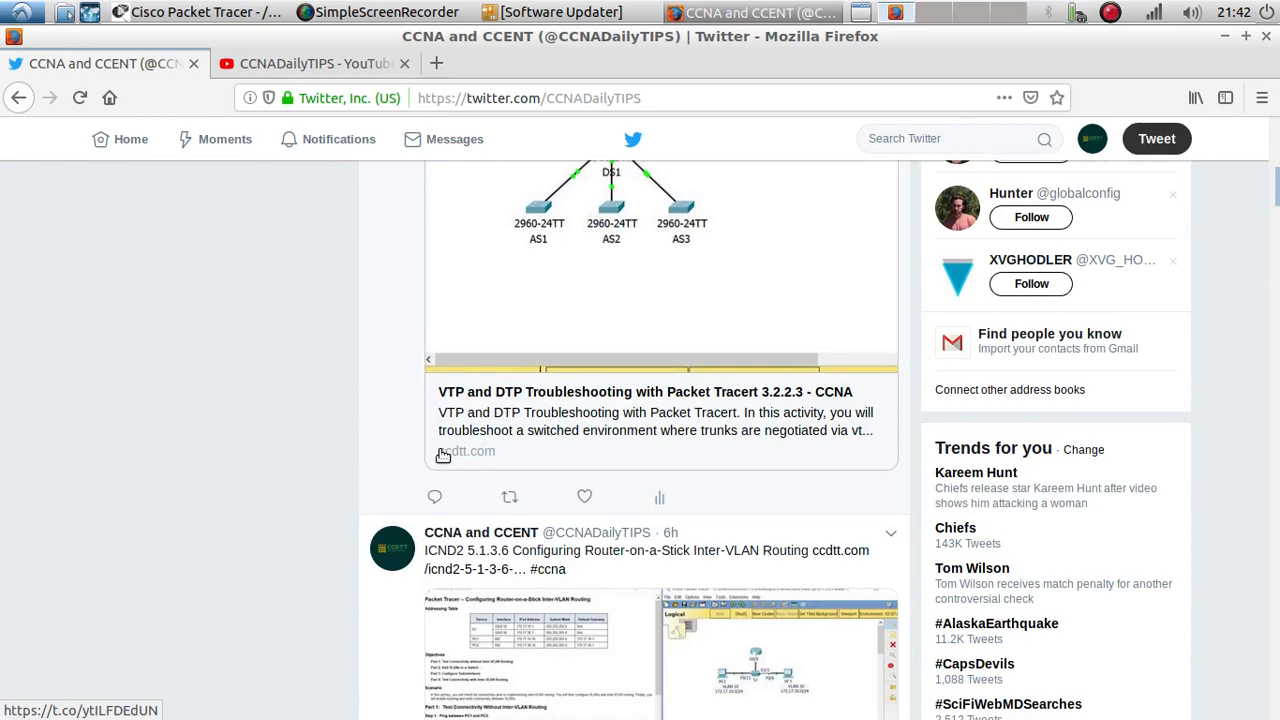
scroll(371, 417, down, 5)
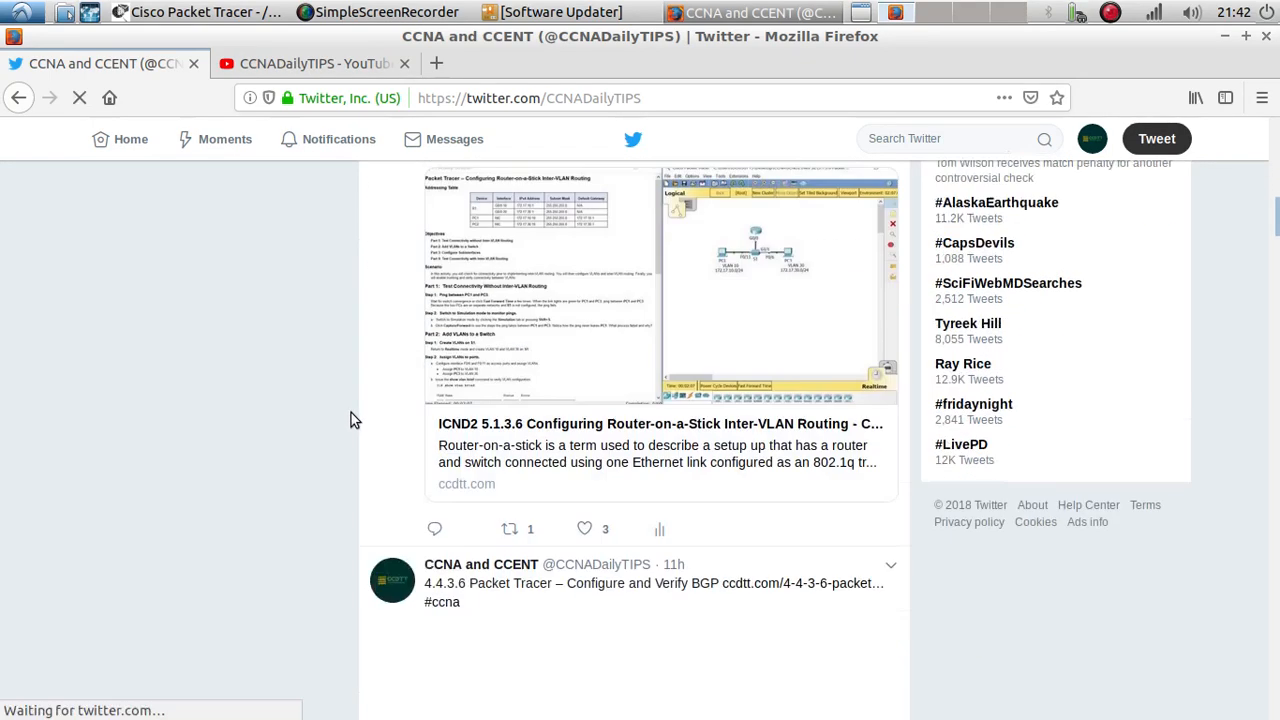
scroll(350, 420, down, 3)
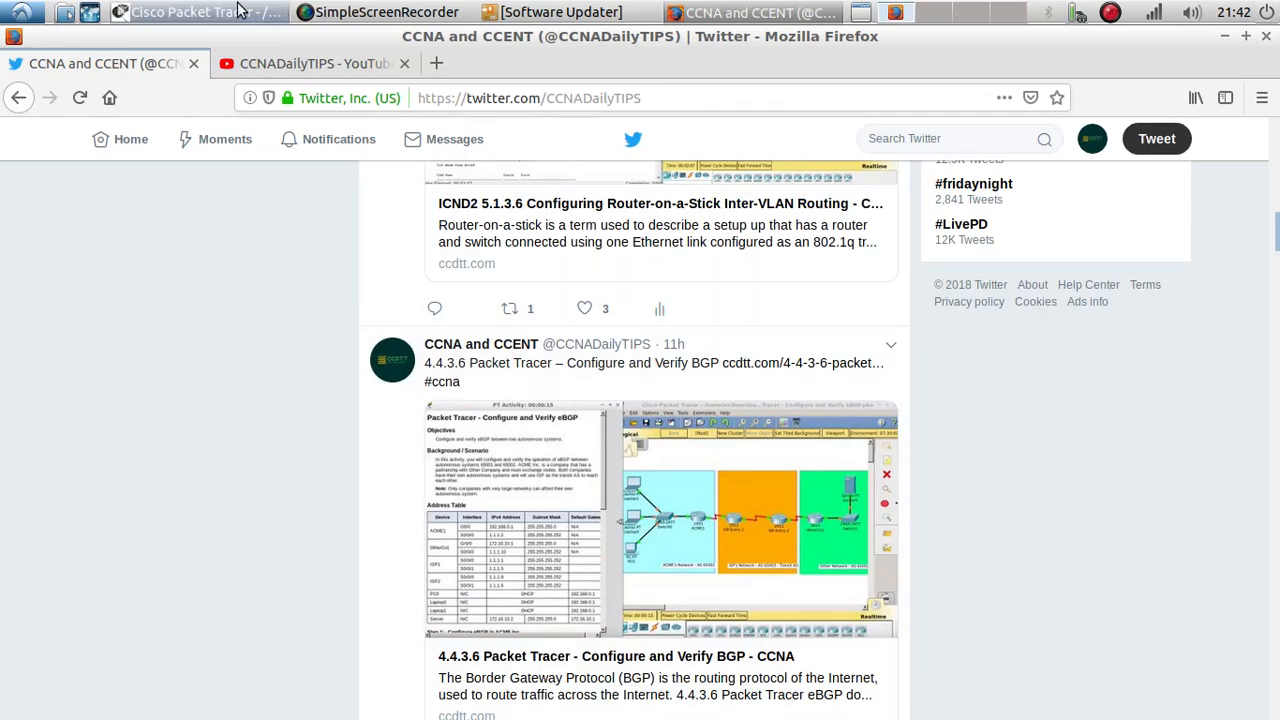
Step: Switch to Cisco Packet Tracer and reposition the Standard Access List note below the link between R1 and R2
click(285, 12)
drag(608, 510, 476, 431)
drag(466, 450, 511, 408)
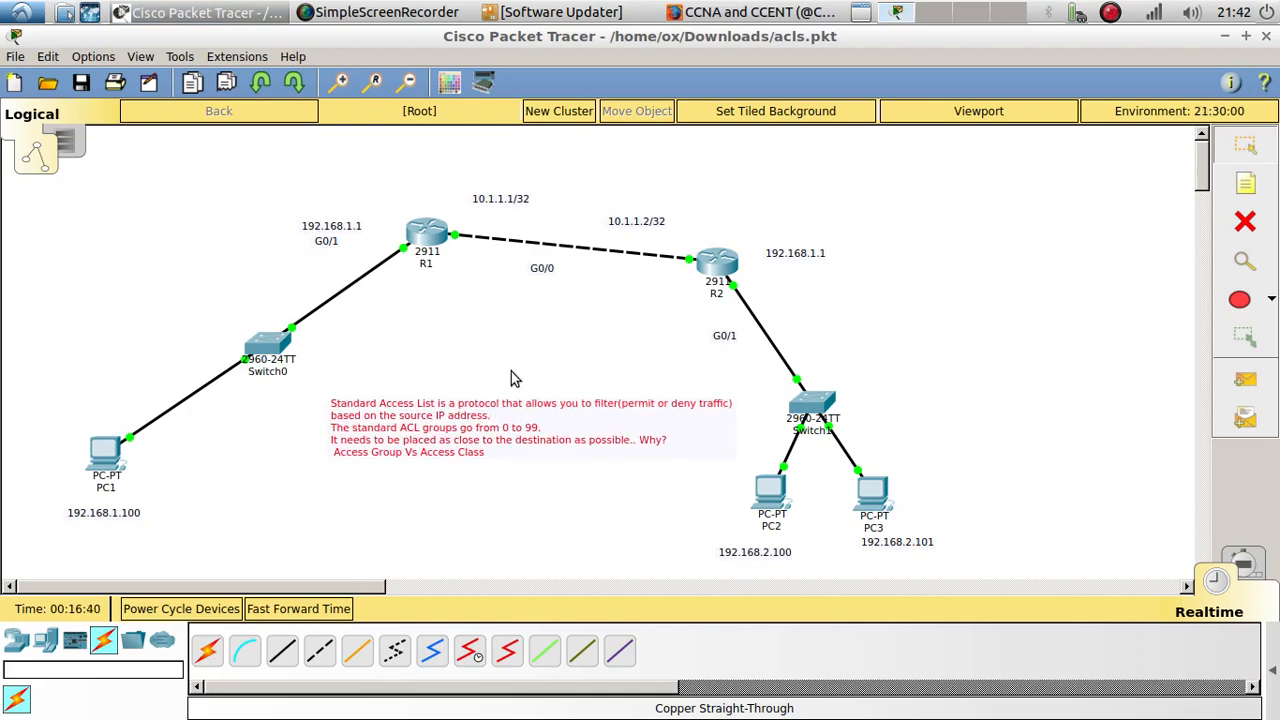
click(512, 372)
Step: Open the font settings in the preferences
click(140, 57)
mouse_move(94, 57)
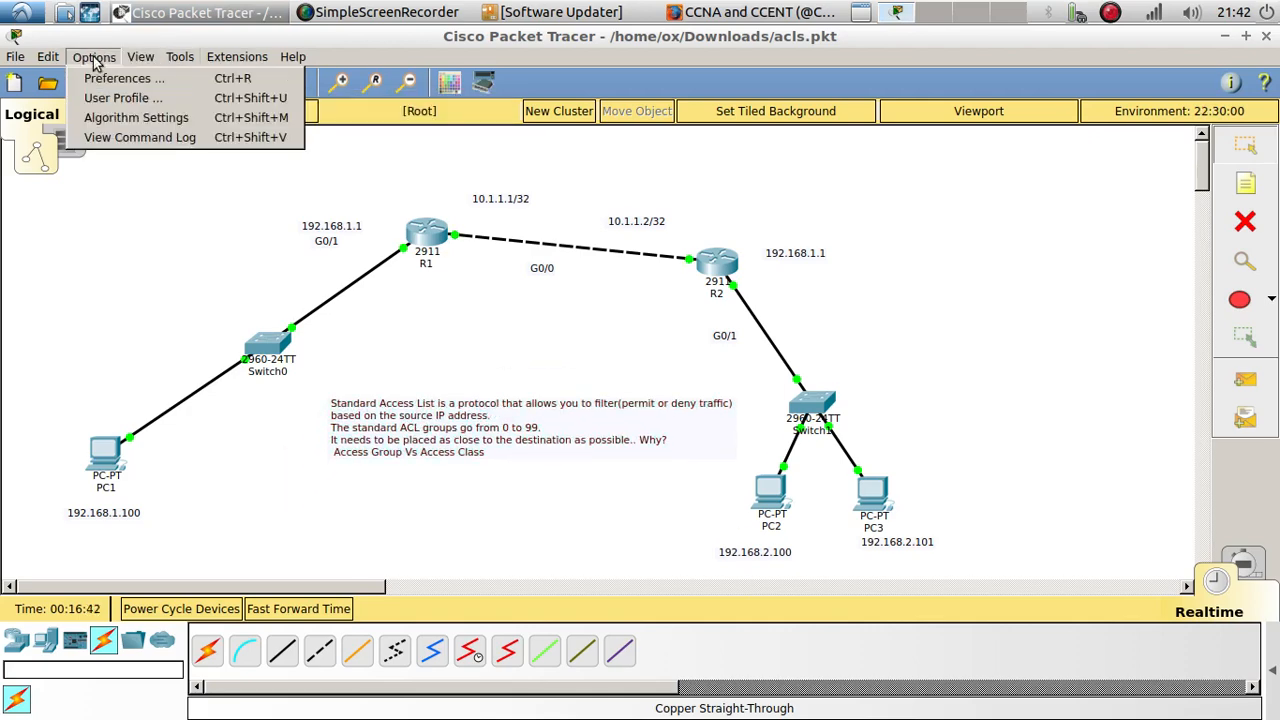
click(112, 80)
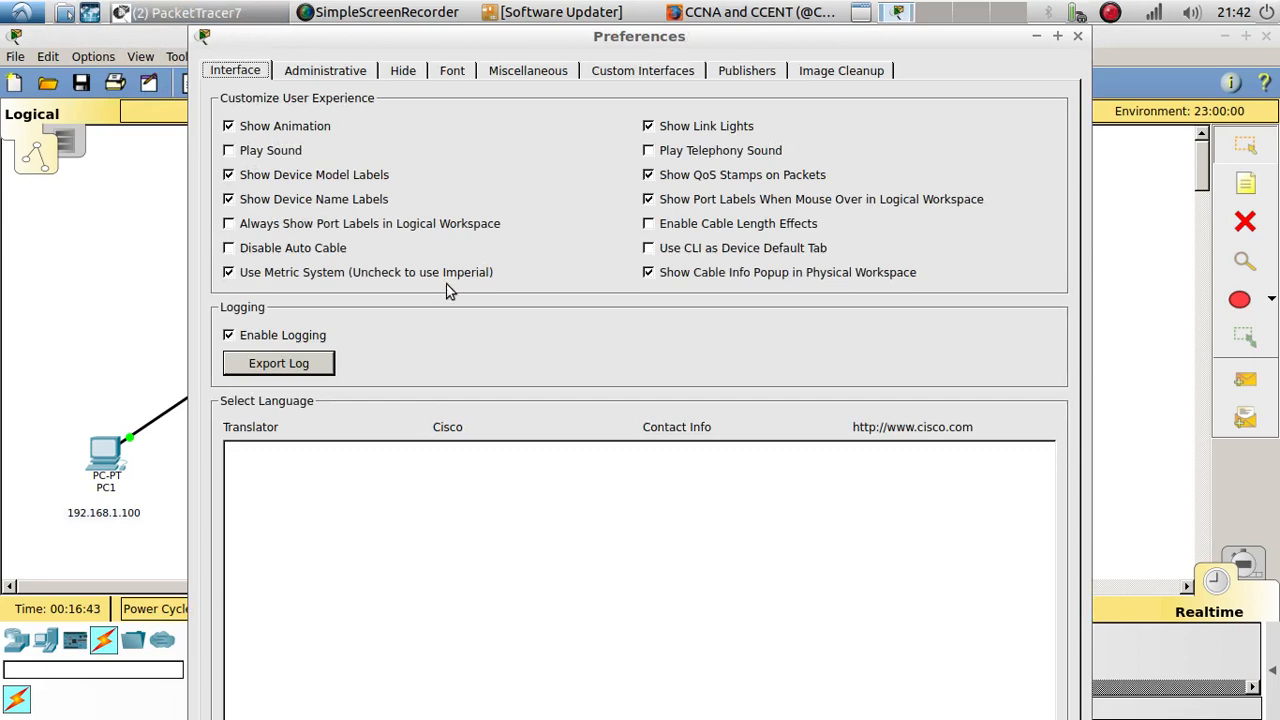
click(453, 74)
click(1046, 227)
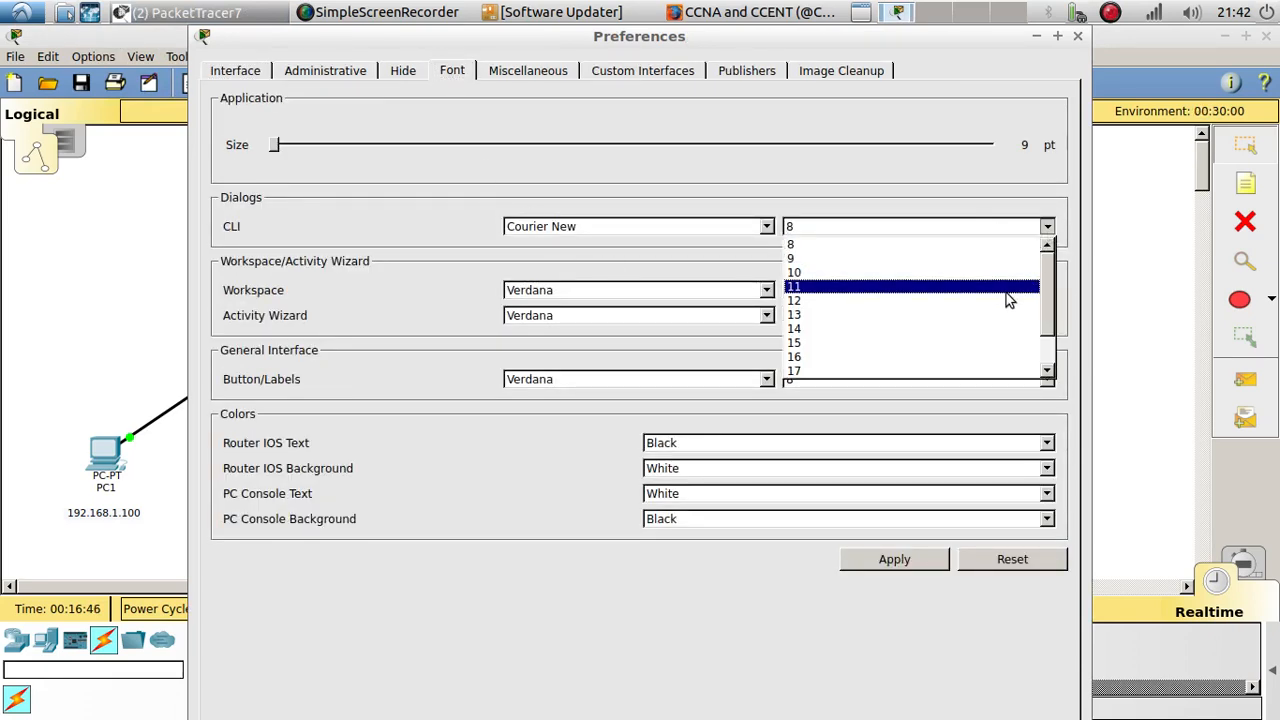
click(990, 287)
click(1046, 290)
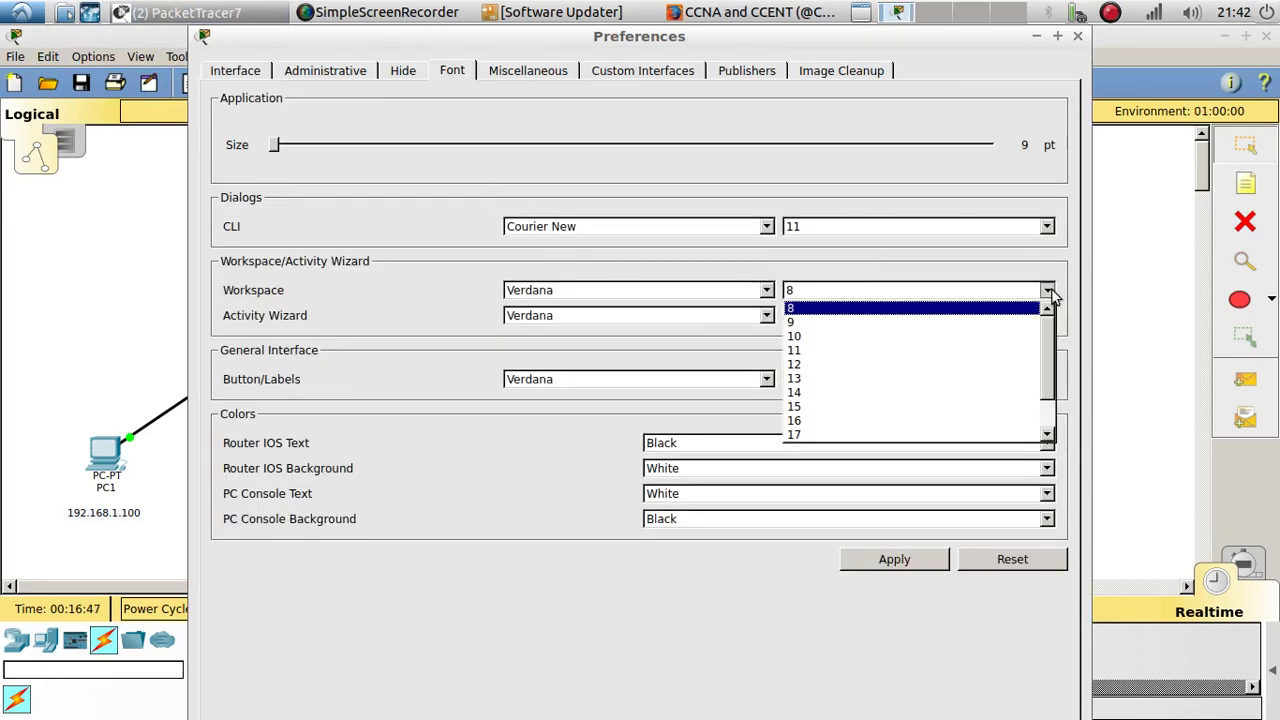
click(974, 351)
click(1003, 560)
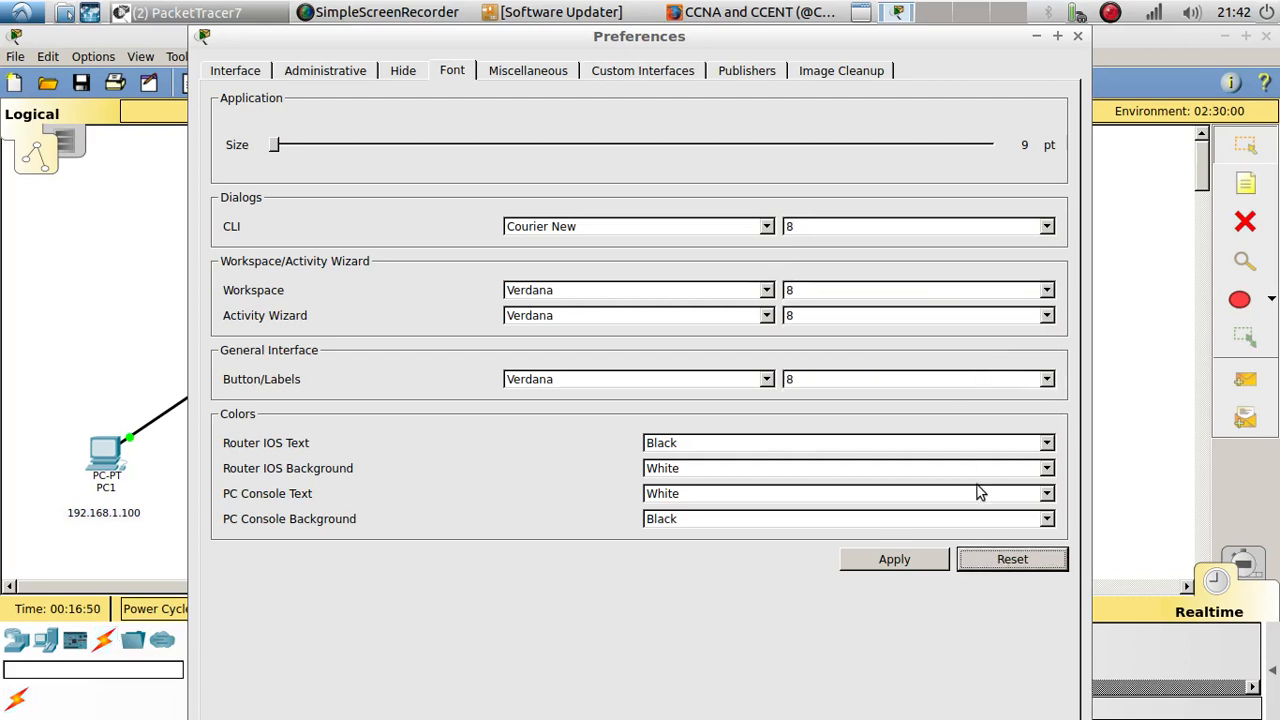
Step: Set the CLI font size to 11 and the workspace font size to 10, apply the settings and close the preferences
click(1048, 226)
click(1015, 284)
click(1046, 290)
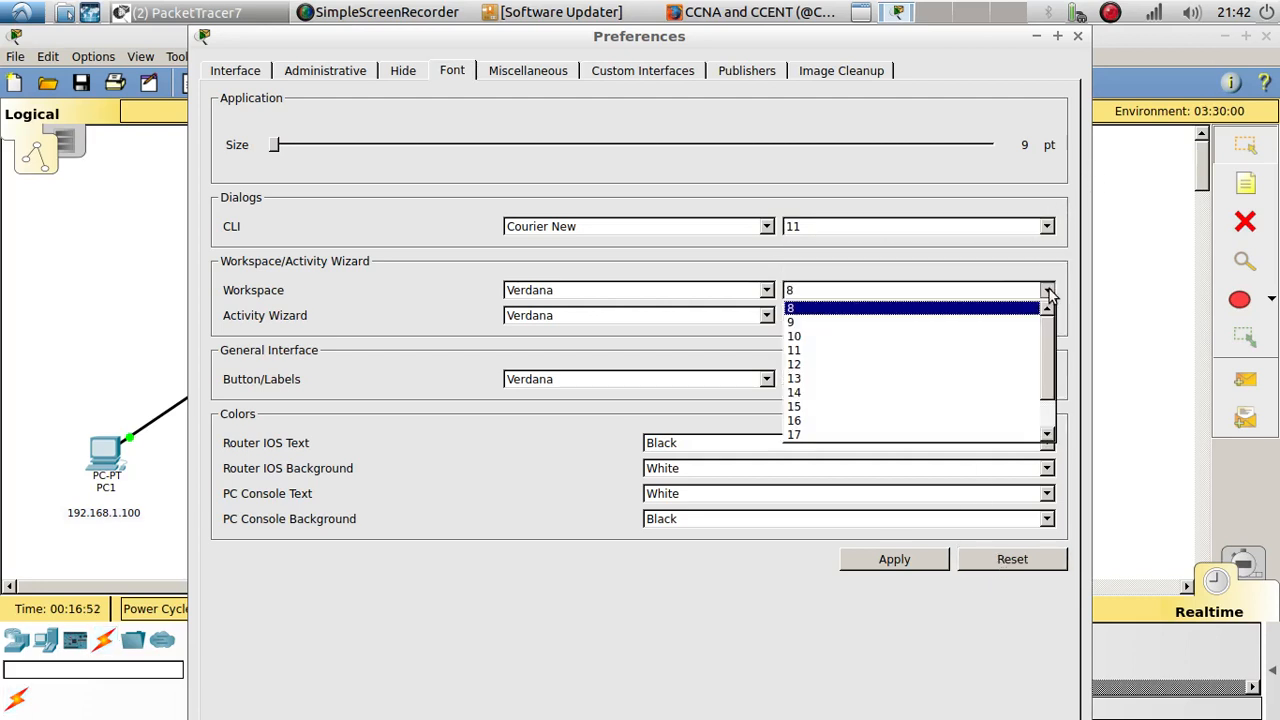
click(988, 337)
click(937, 556)
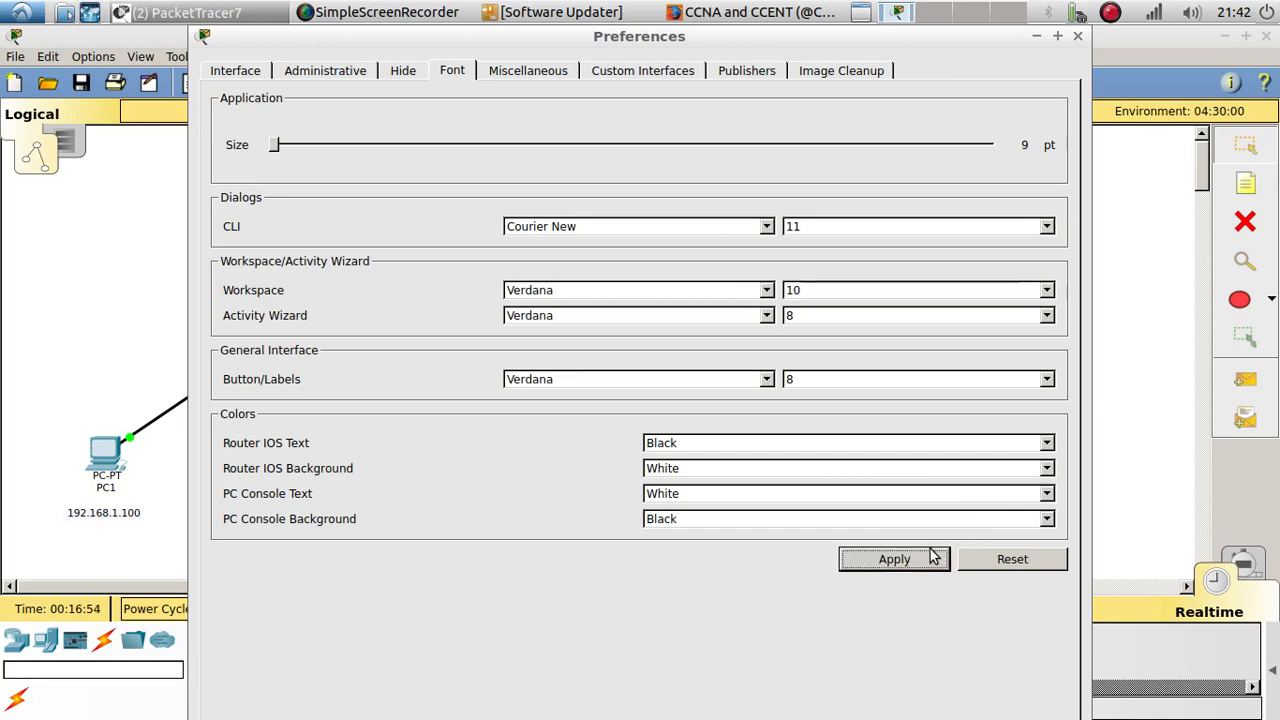
click(1078, 36)
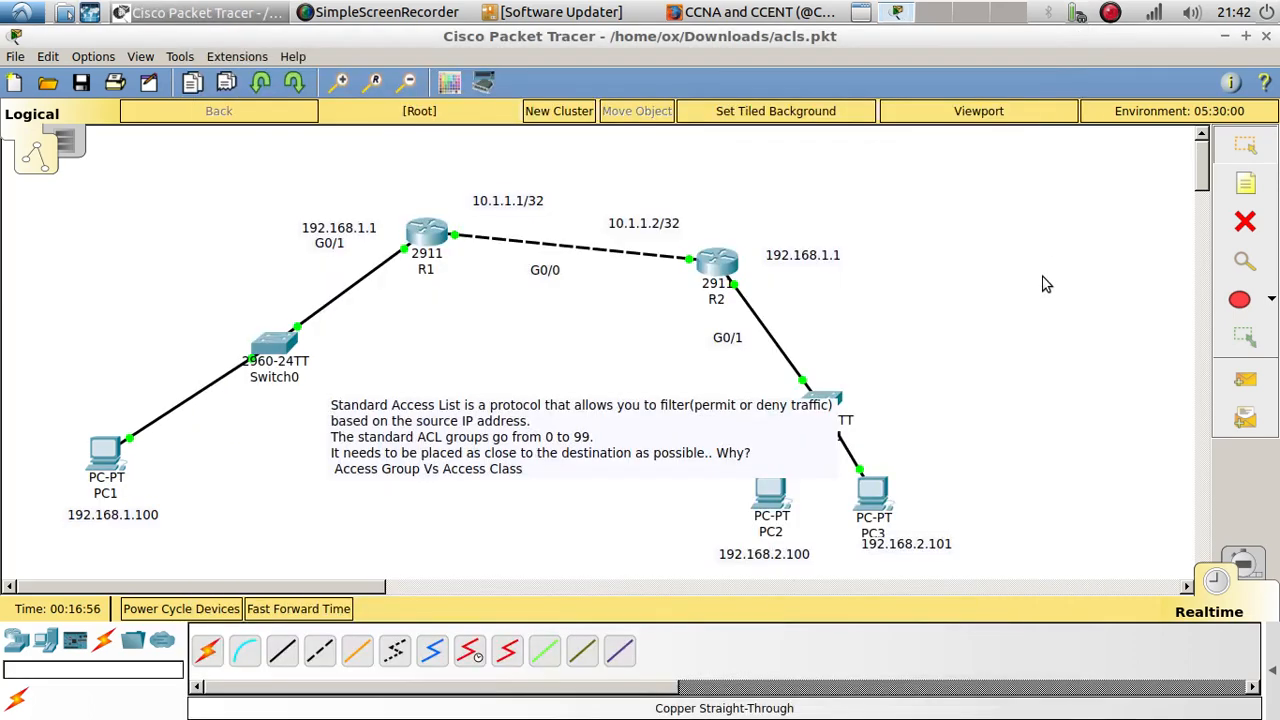
Step: Move the Standard Access List note clear of Switch1, and spread out R2, its G0/1 label, Switch1, PC2 and PC3 with their address labels
mouse_move(468, 418)
mouse_down()
mouse_move(414, 449)
mouse_move(520, 422)
mouse_move(310, 488)
mouse_up()
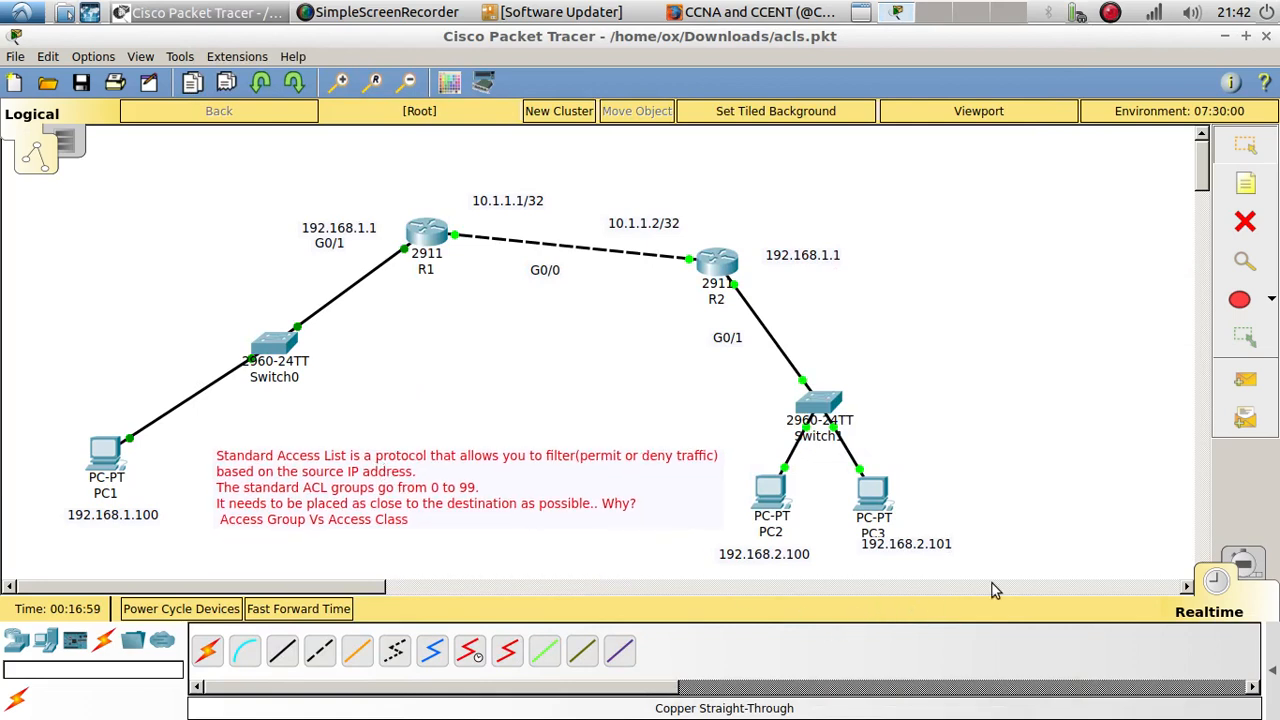
drag(997, 578, 880, 390)
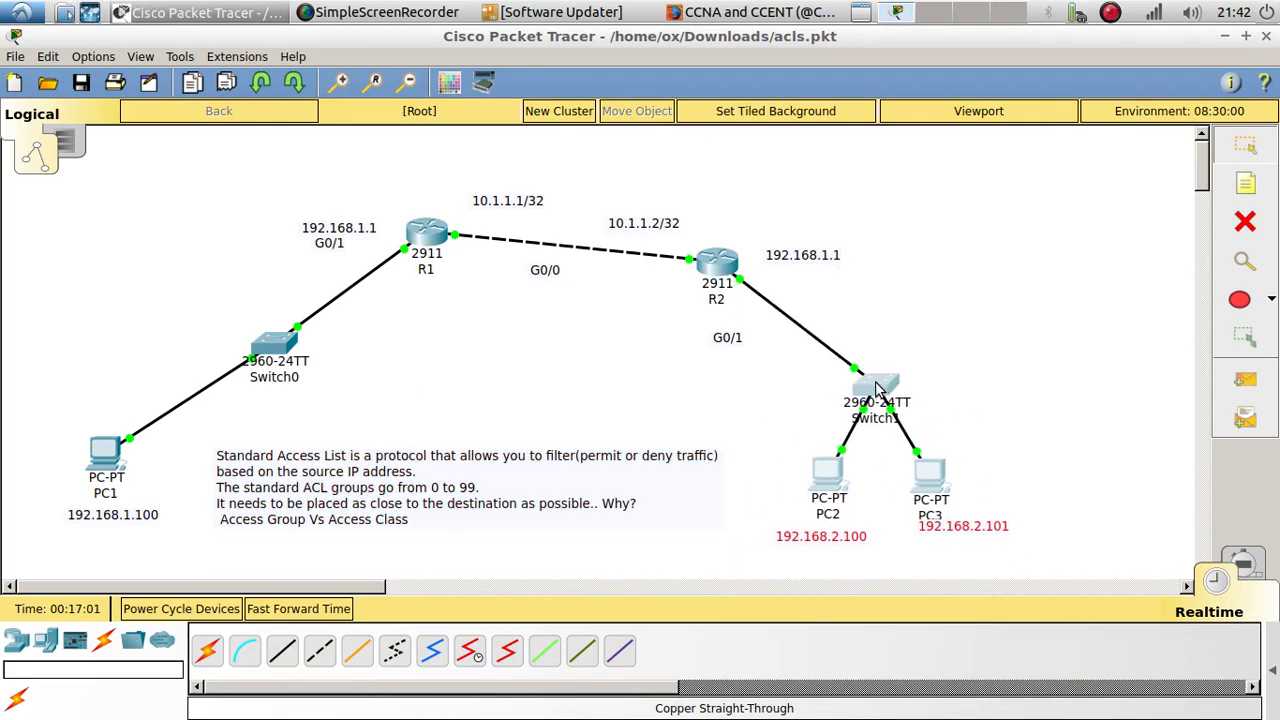
drag(713, 255, 713, 249)
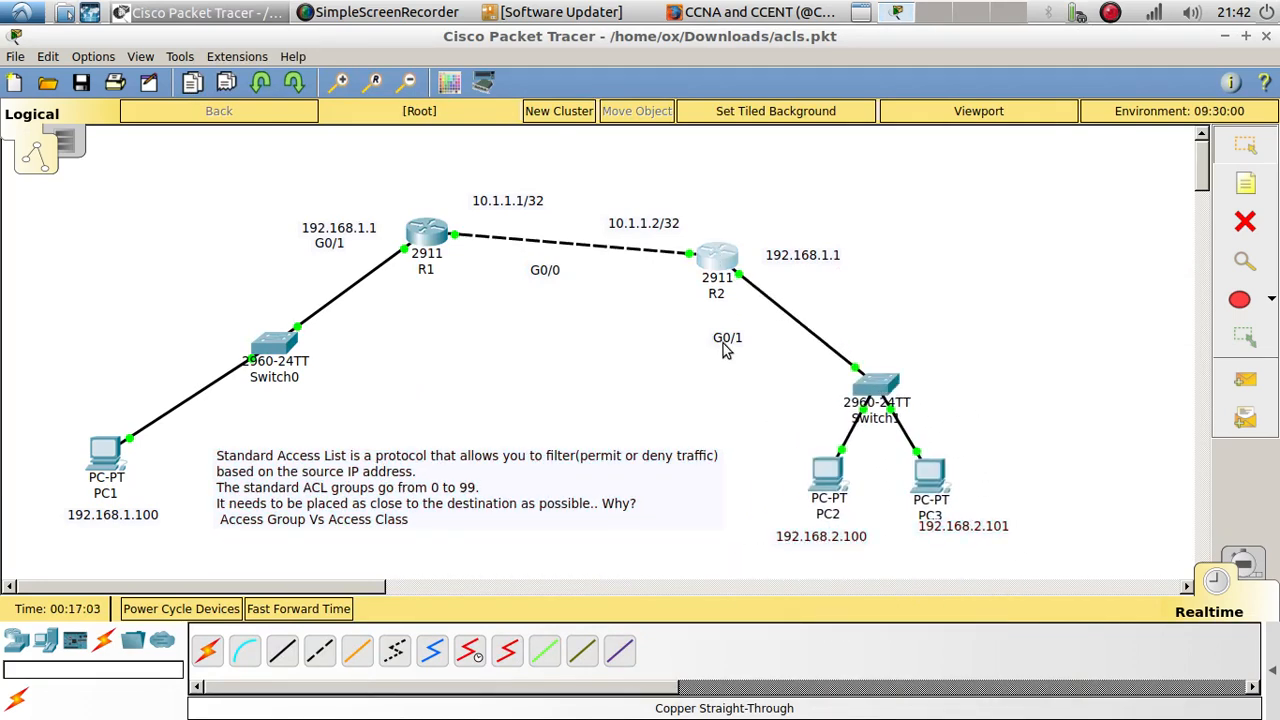
drag(723, 343, 756, 333)
Step: Reposition the Standard Access List note between PC1 and PC2, and place the 192.168.2.101 label directly below PC3's name
click(360, 505)
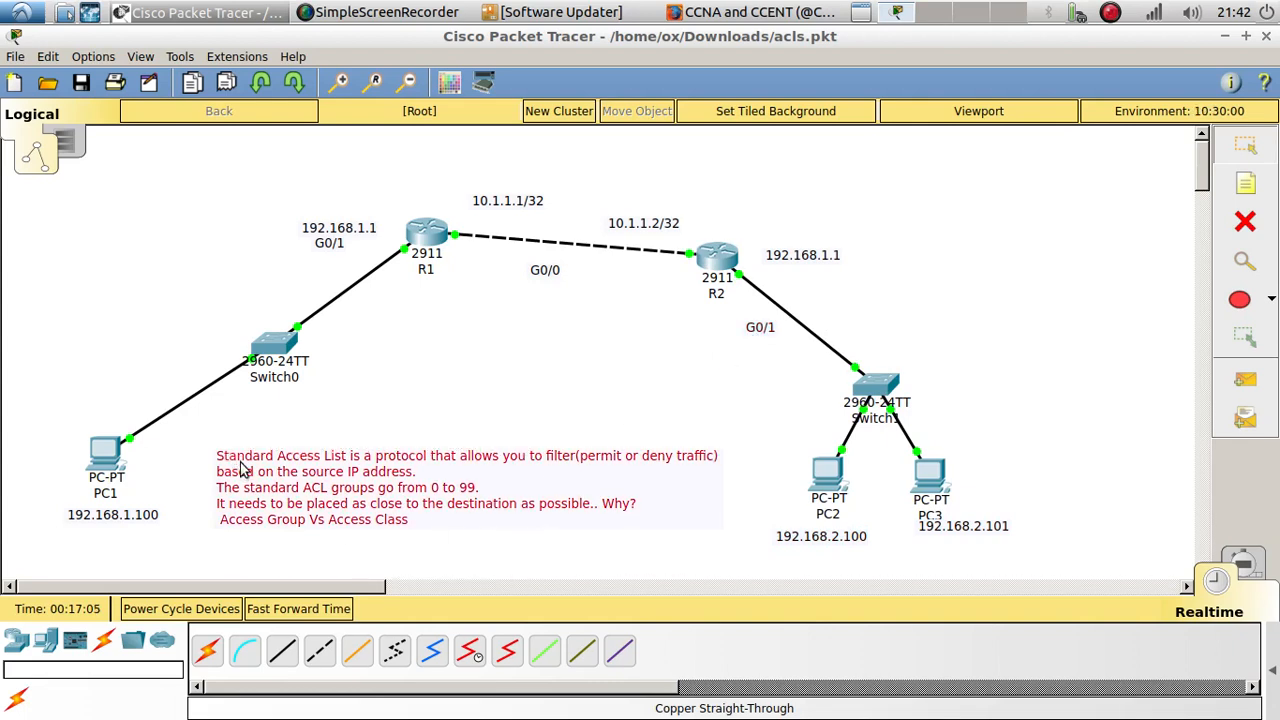
drag(256, 477, 328, 450)
click(478, 357)
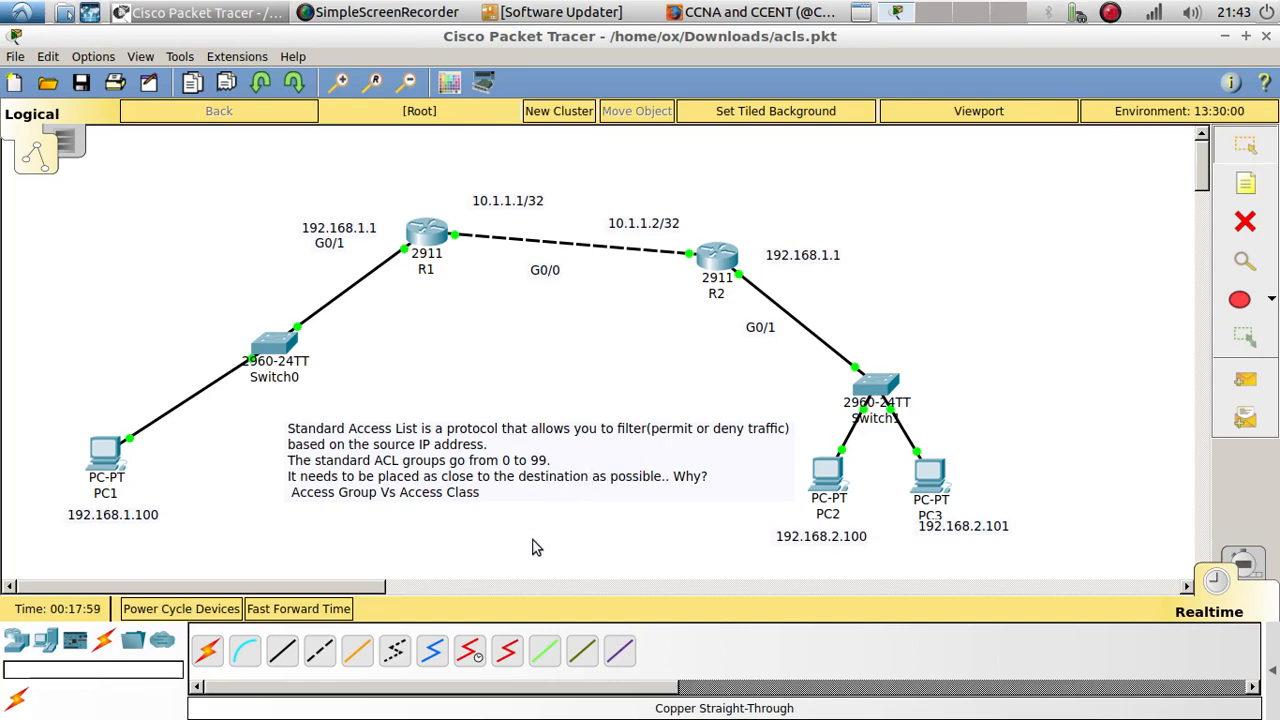
drag(454, 486, 397, 490)
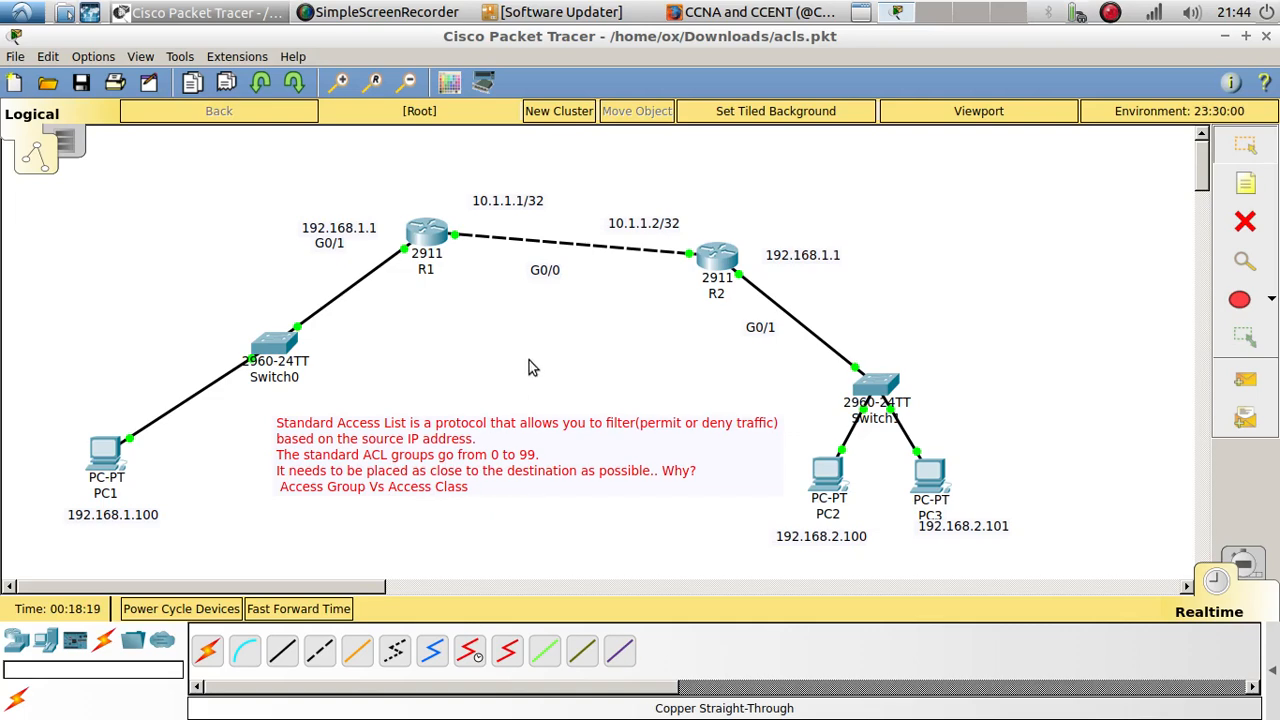
drag(545, 570, 346, 461)
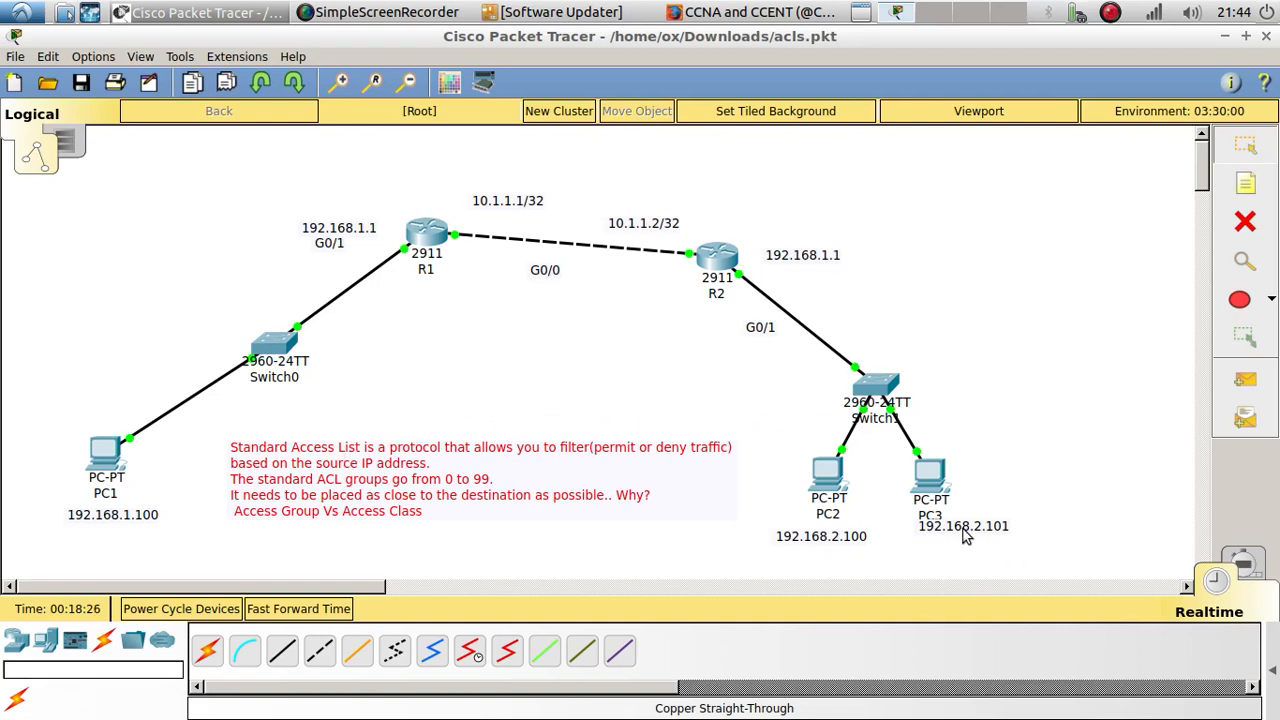
drag(963, 535, 957, 546)
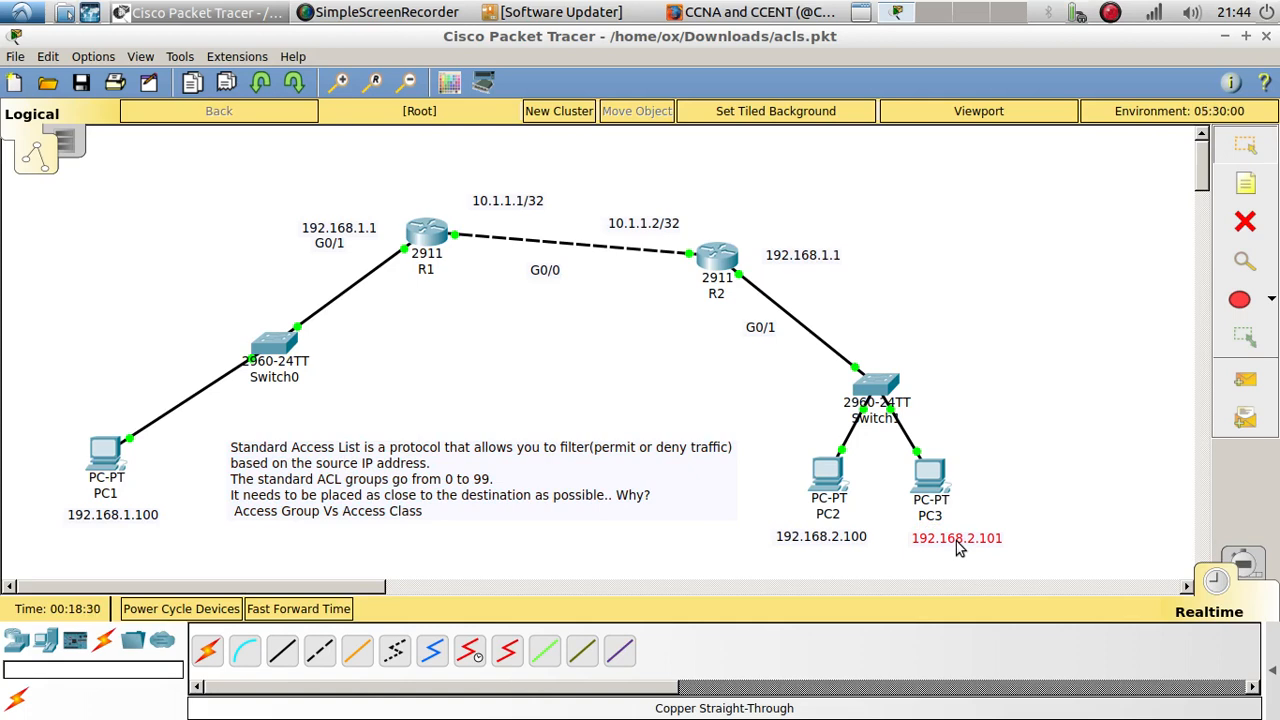
drag(1046, 552, 60, 193)
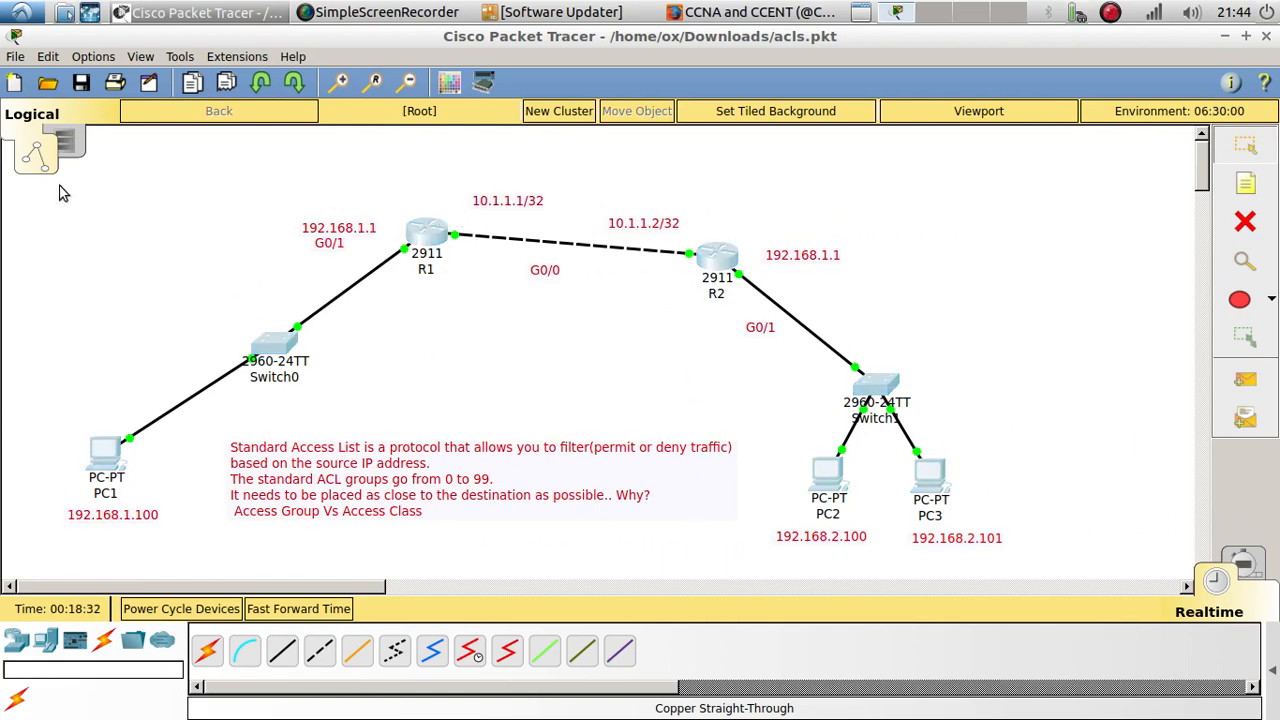
click(60, 193)
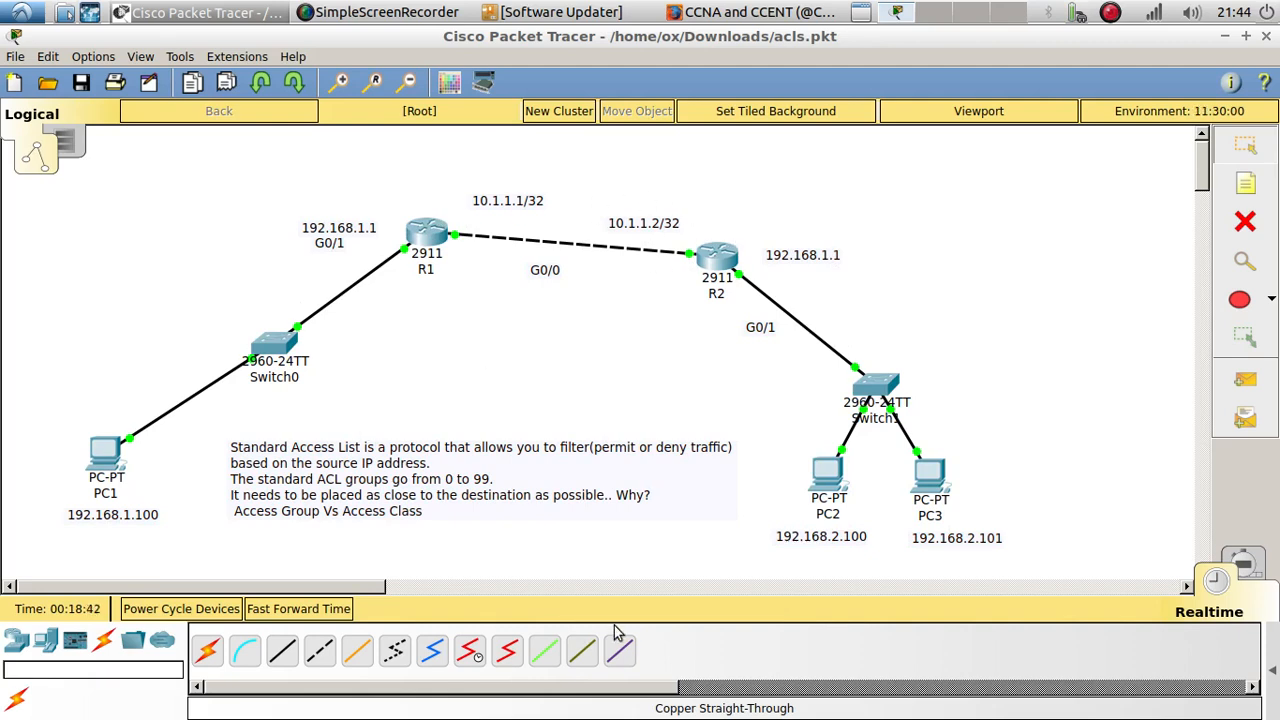
Step: Add the line "deny" to PC2's address label and the line "permit" to PC3's address label
double_click(836, 540)
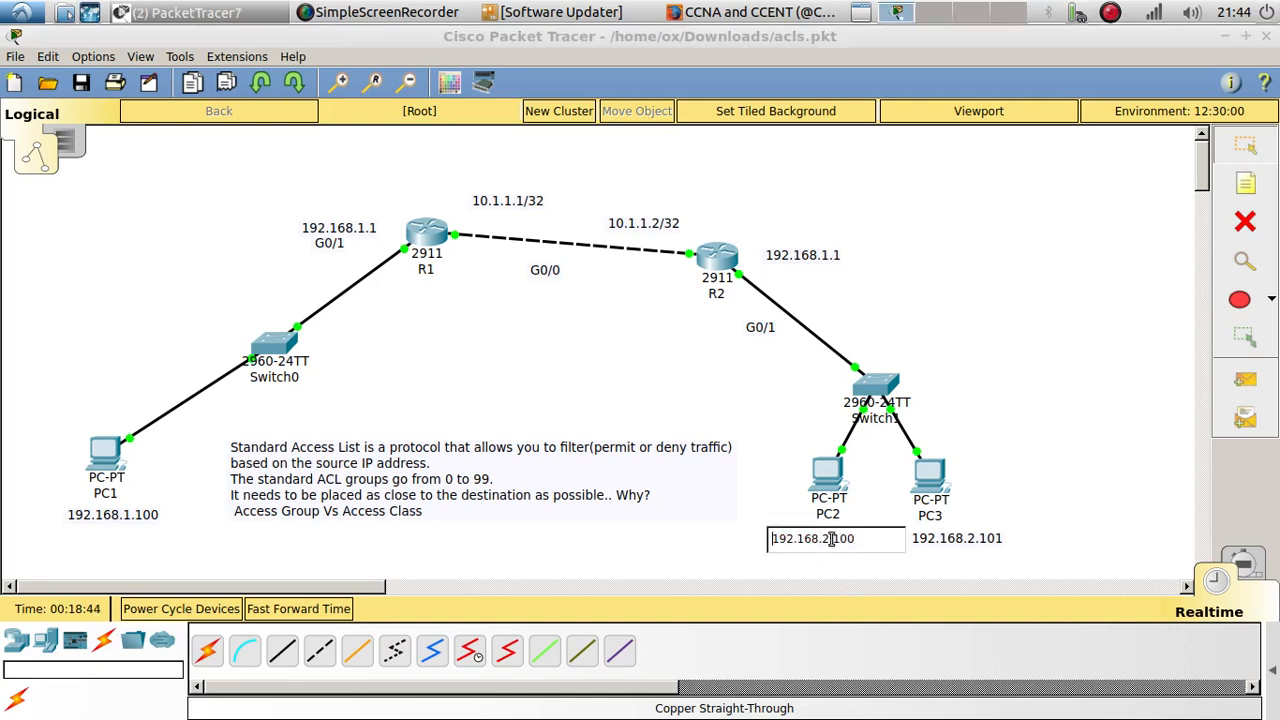
key(Return)
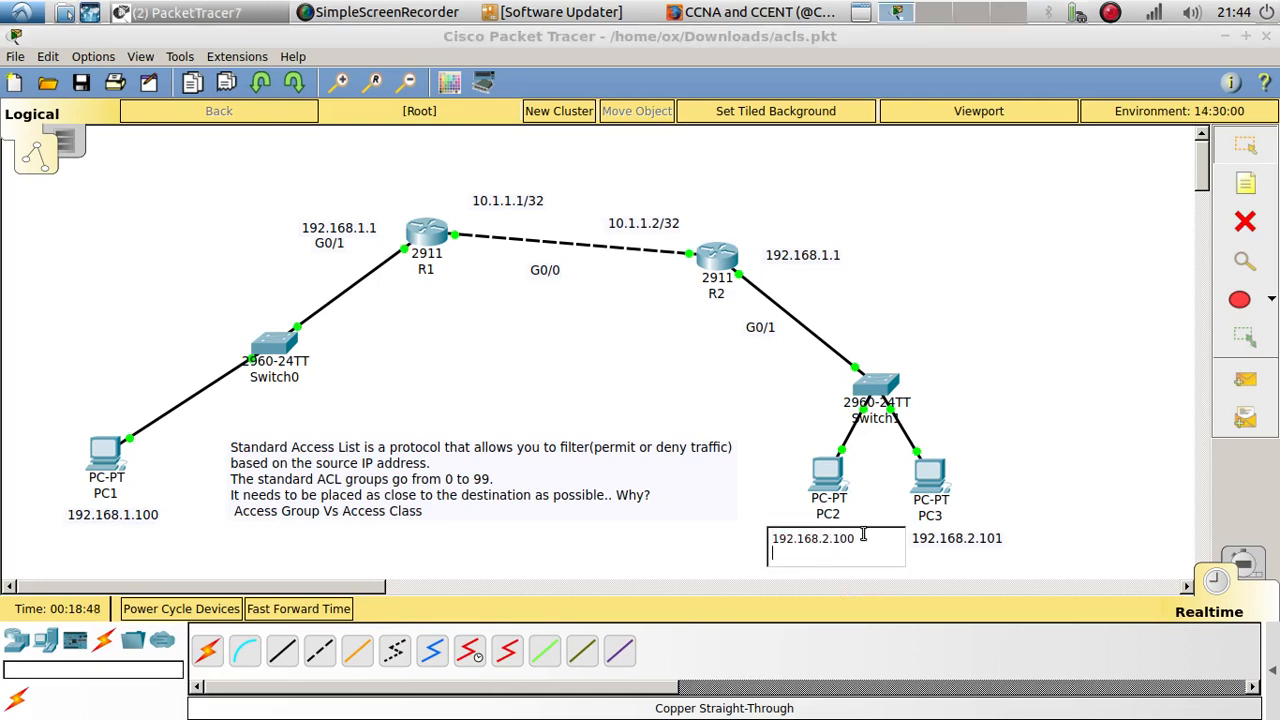
key(BackSpace)
text(deny)
click(1005, 541)
key(Return)
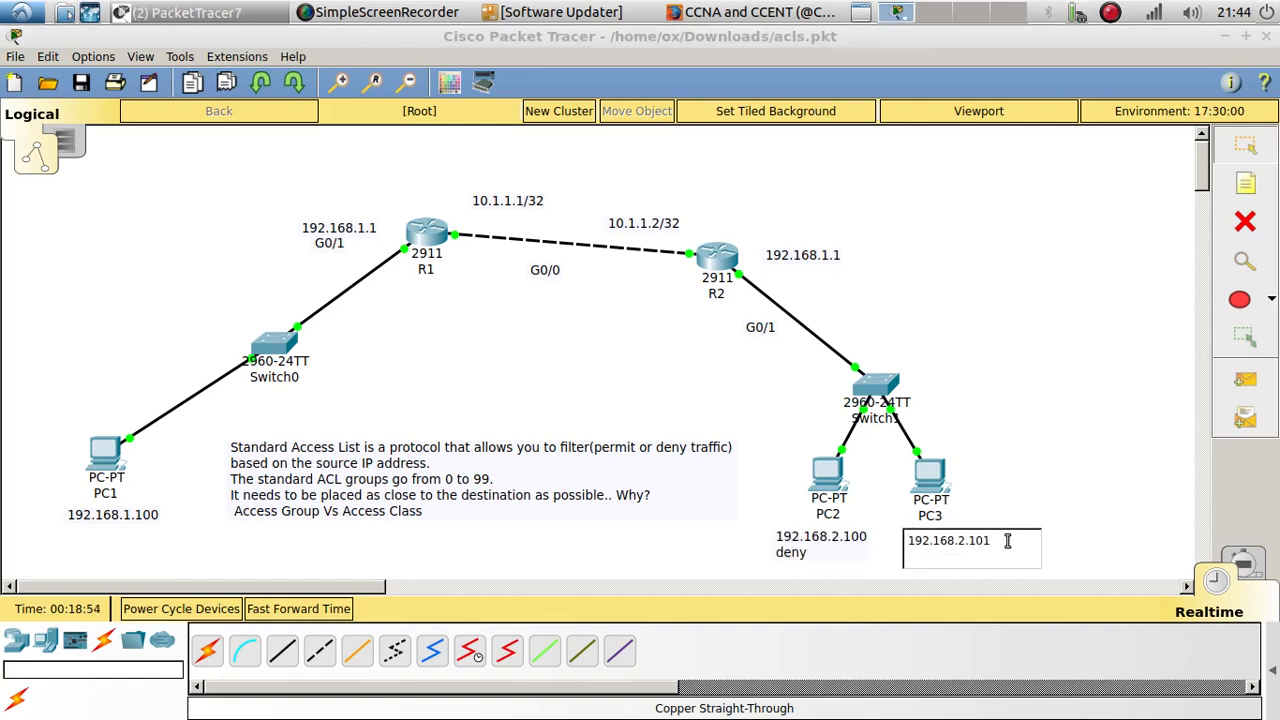
text(poe)
click(1053, 365)
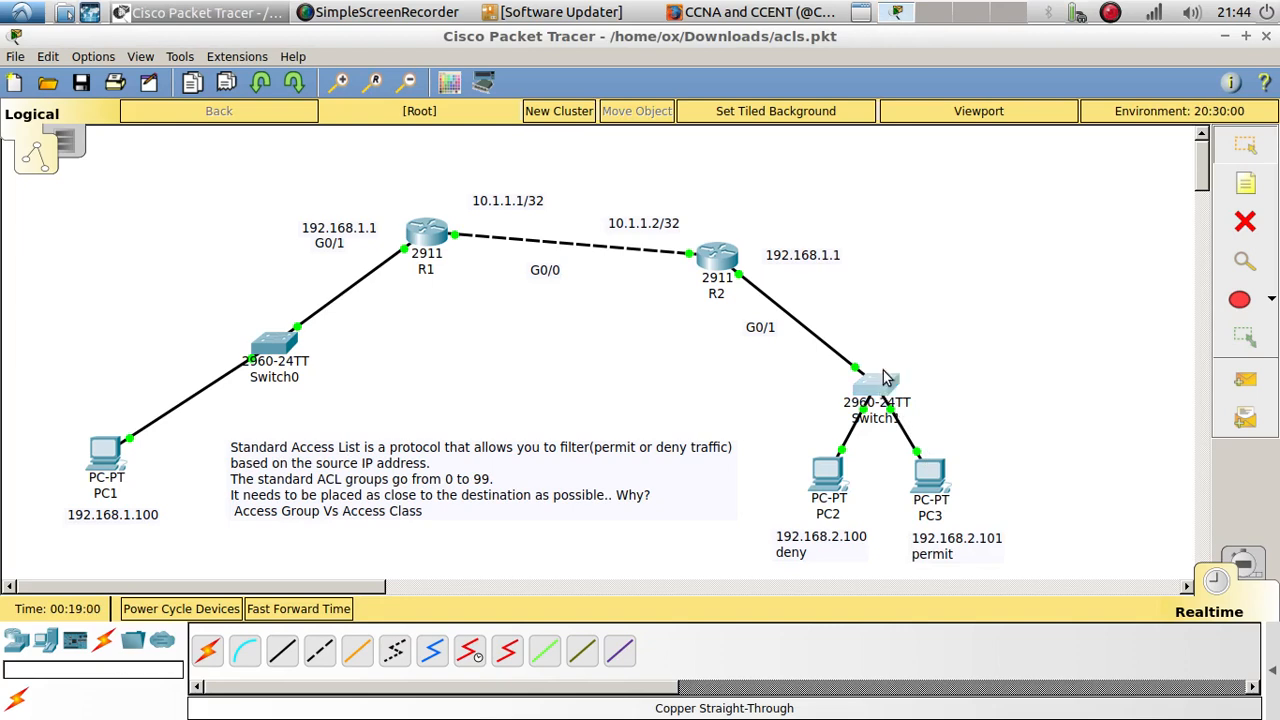
Step: Move Switch1, PC2 and PC3 closer to R2, and bring both PCs' address labels up beneath them
drag(883, 370, 888, 334)
drag(938, 478, 928, 456)
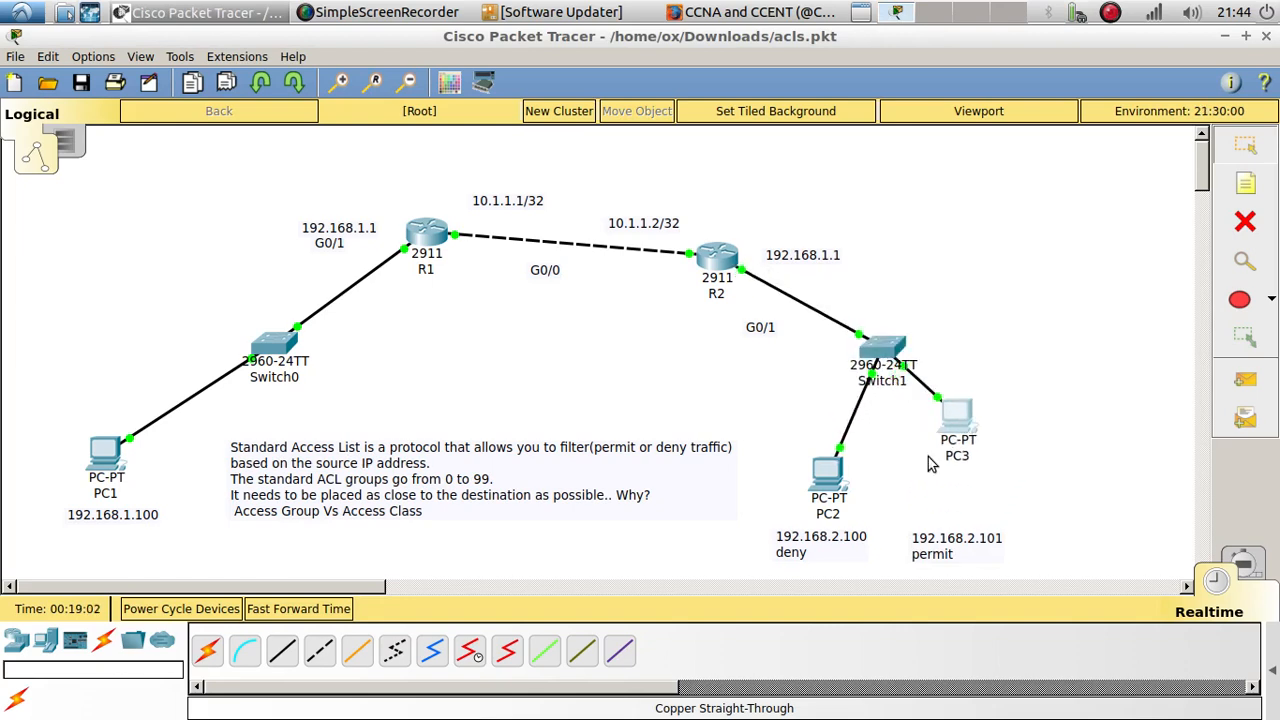
drag(833, 461, 845, 429)
drag(972, 408, 971, 418)
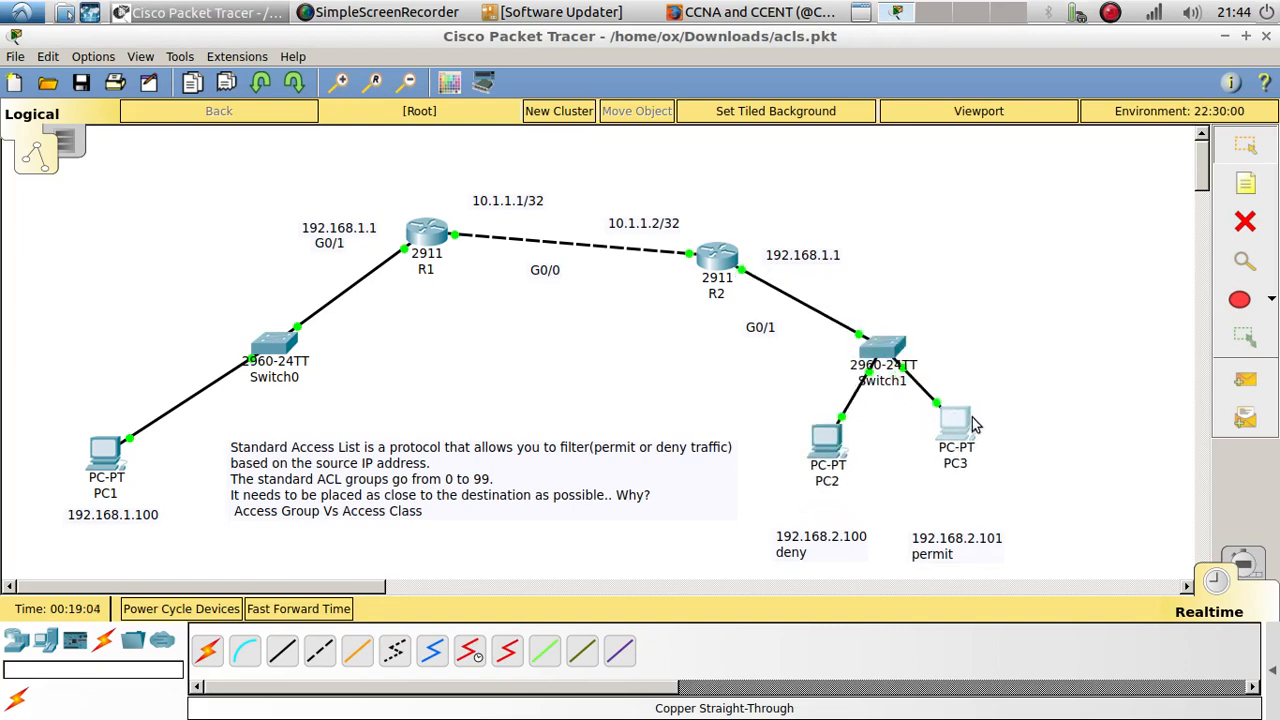
drag(946, 549, 973, 506)
drag(849, 539, 862, 513)
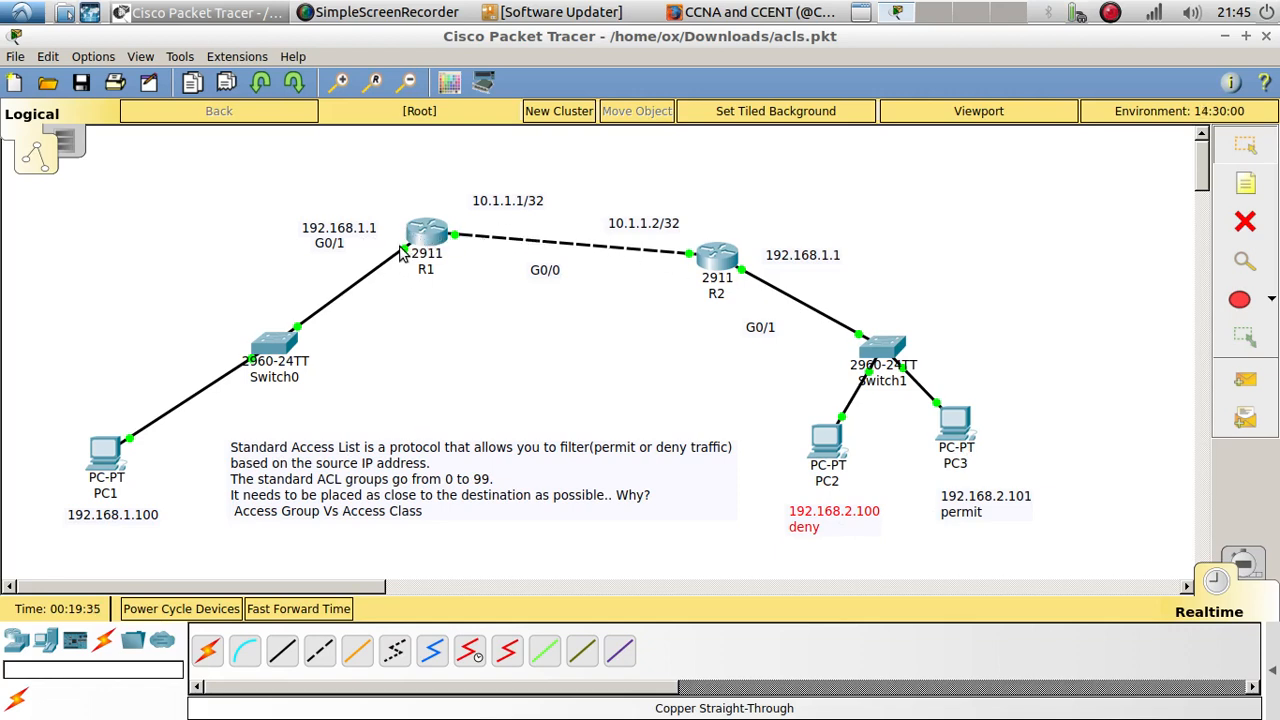
Step: Move R1's G0/1 label above its 192.168.1.1 address label to clear the area beside the interface
mouse_move(404, 256)
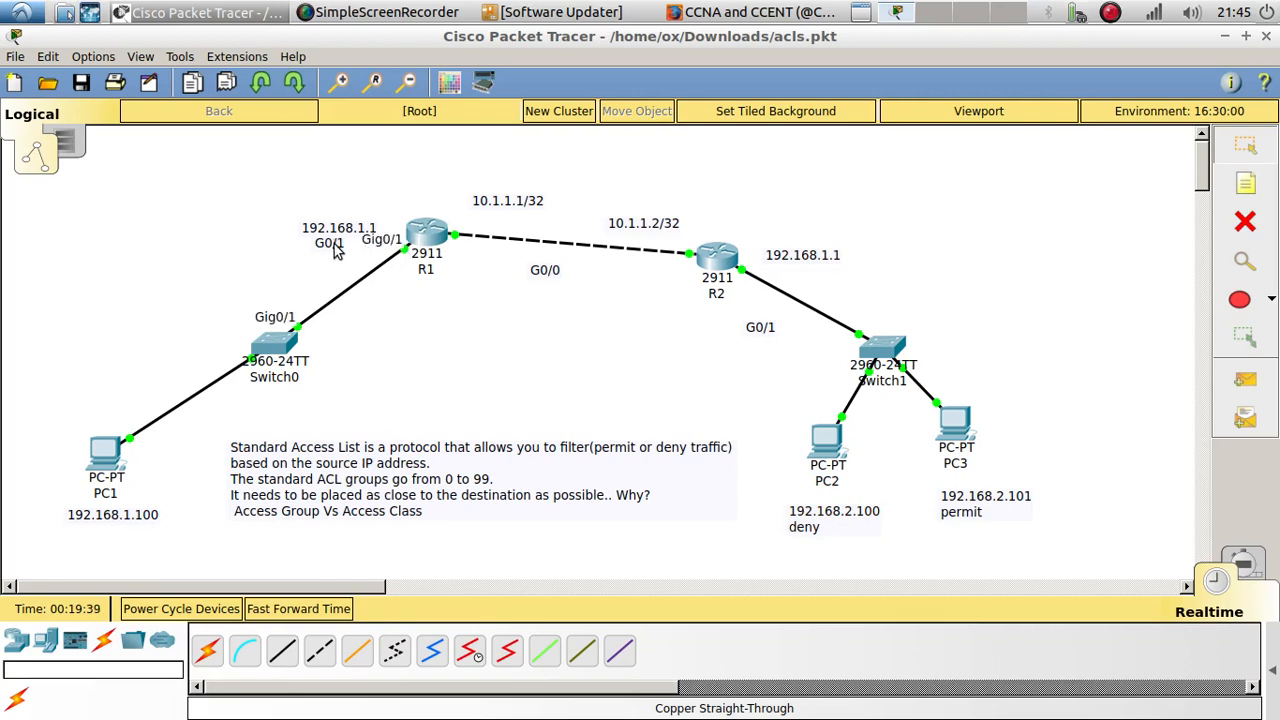
drag(336, 250, 334, 210)
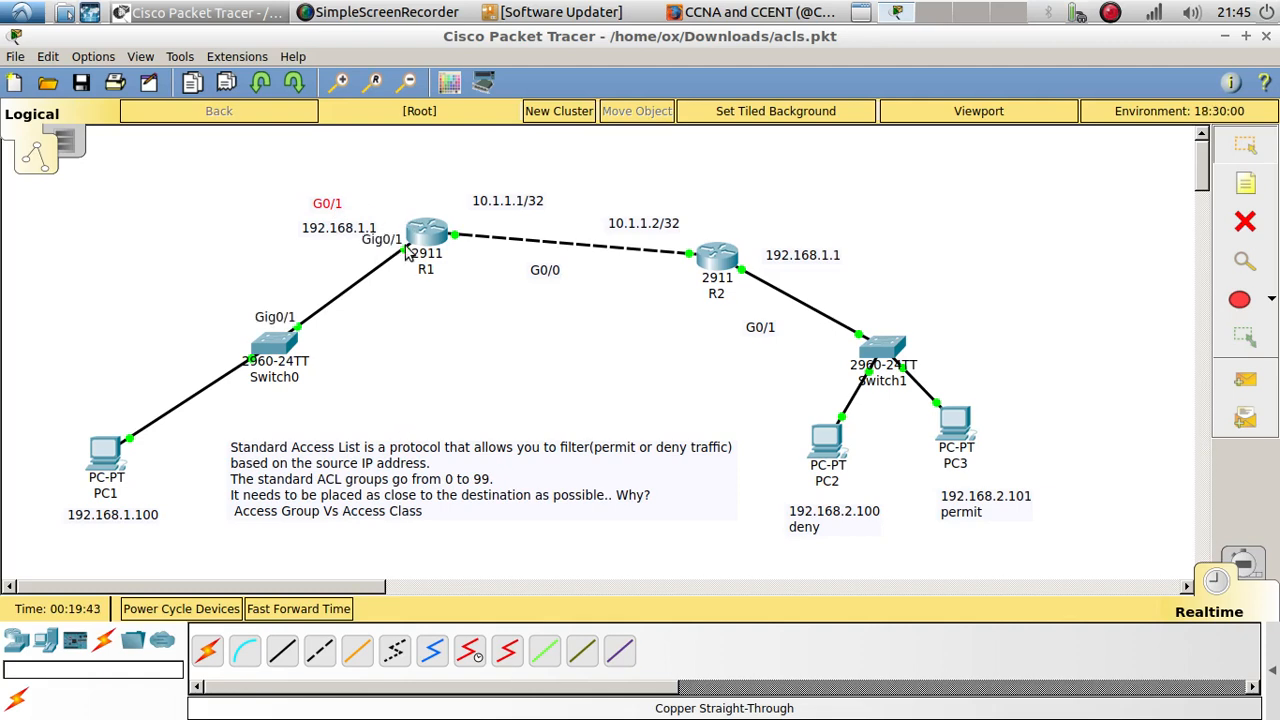
click(464, 350)
Step: Add an "Out" note to the topology and place it directly below R1's 192.168.1.1 address label
click(1245, 183)
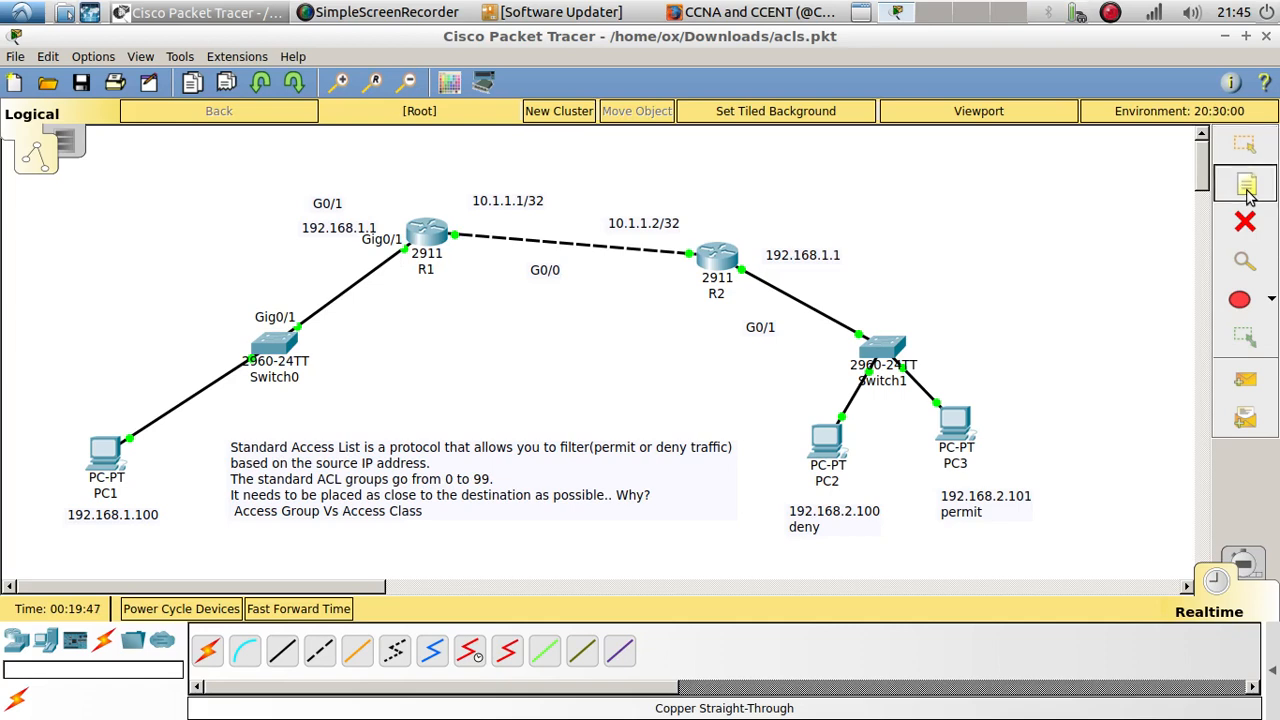
click(396, 284)
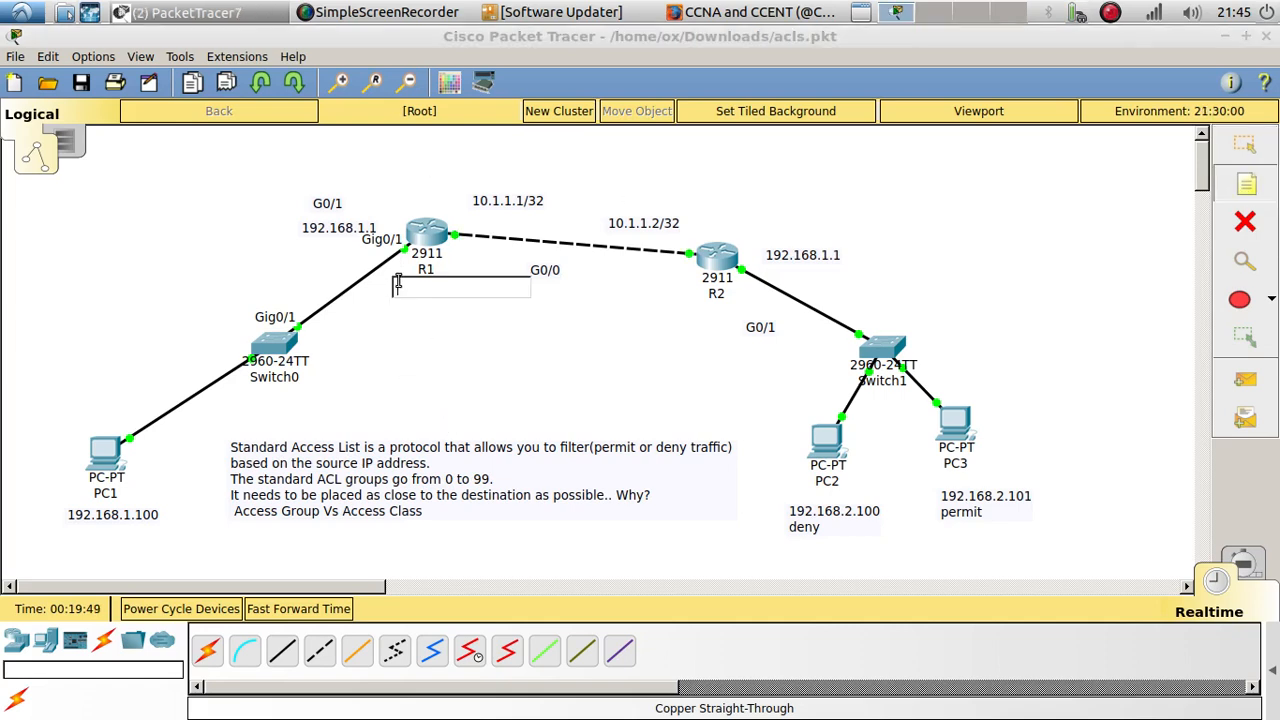
text(out)
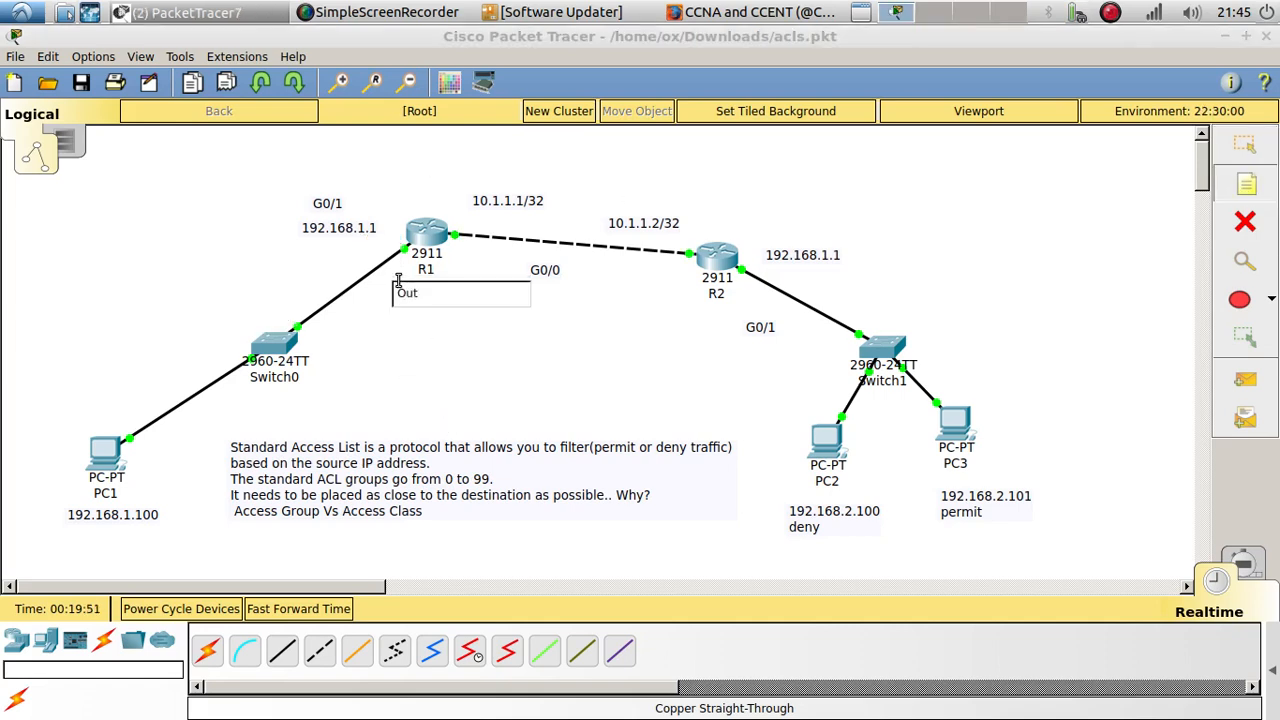
click(405, 313)
drag(405, 297, 393, 281)
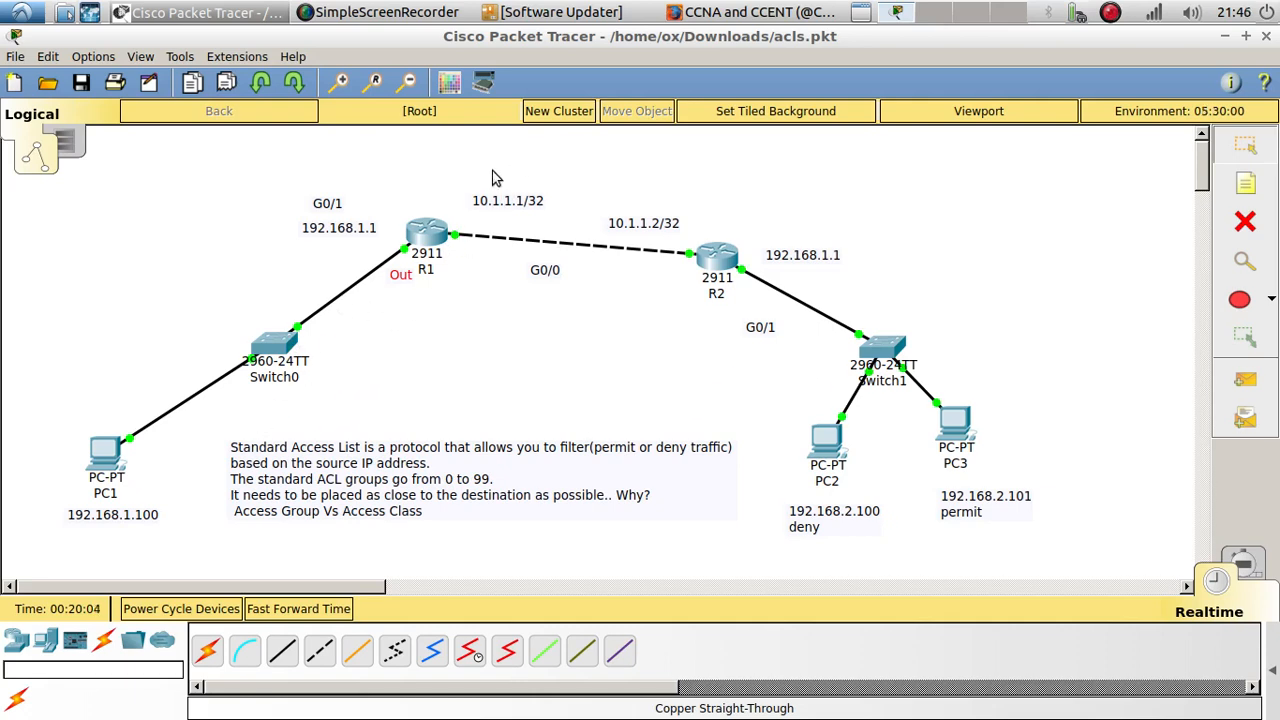
drag(403, 284, 376, 253)
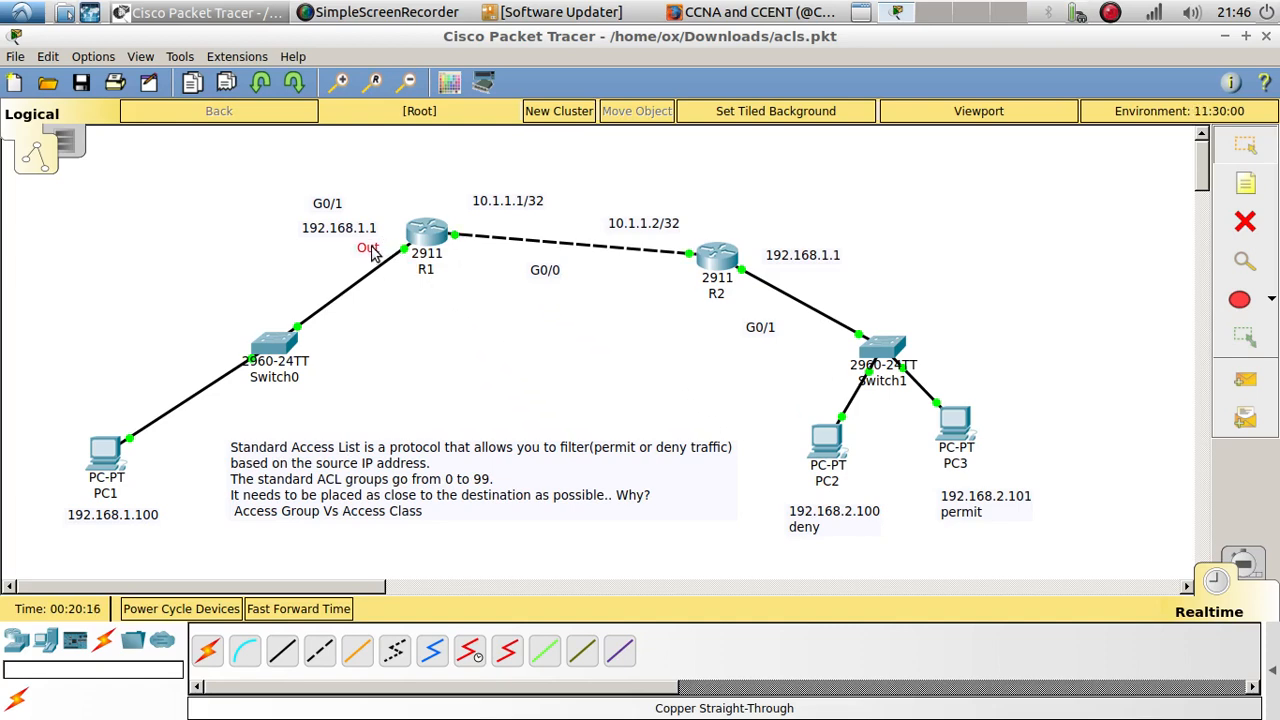
Step: Open R1's command line and enter global configuration mode with en and config t
click(437, 236)
drag(521, 131, 146, 40)
drag(512, 538, 598, 588)
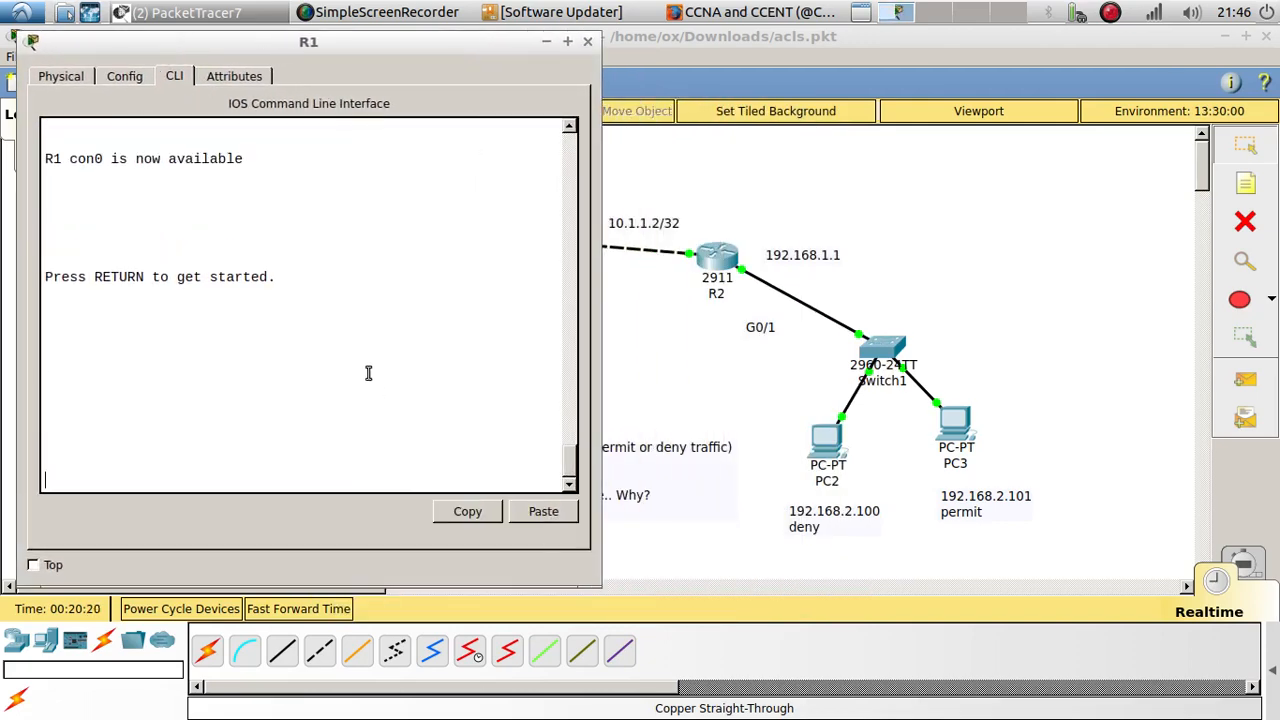
key(Return)
key(Return)
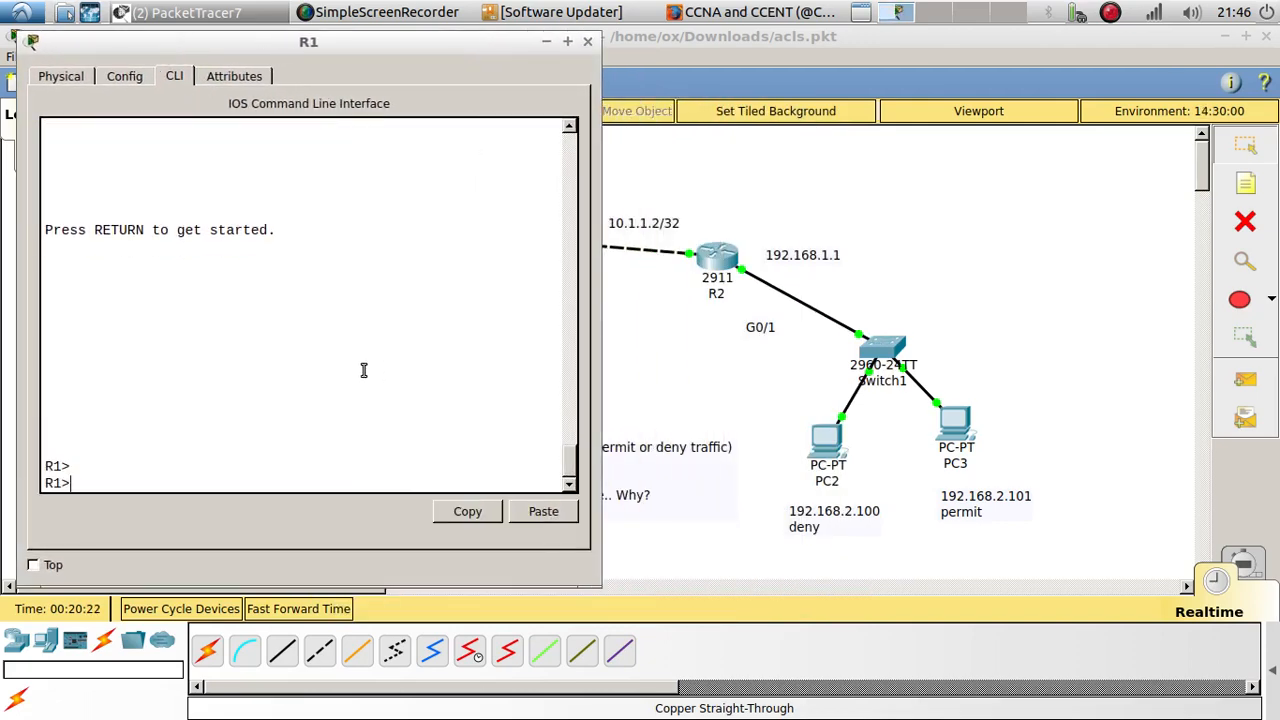
text(en)
key(Return)
key(Return)
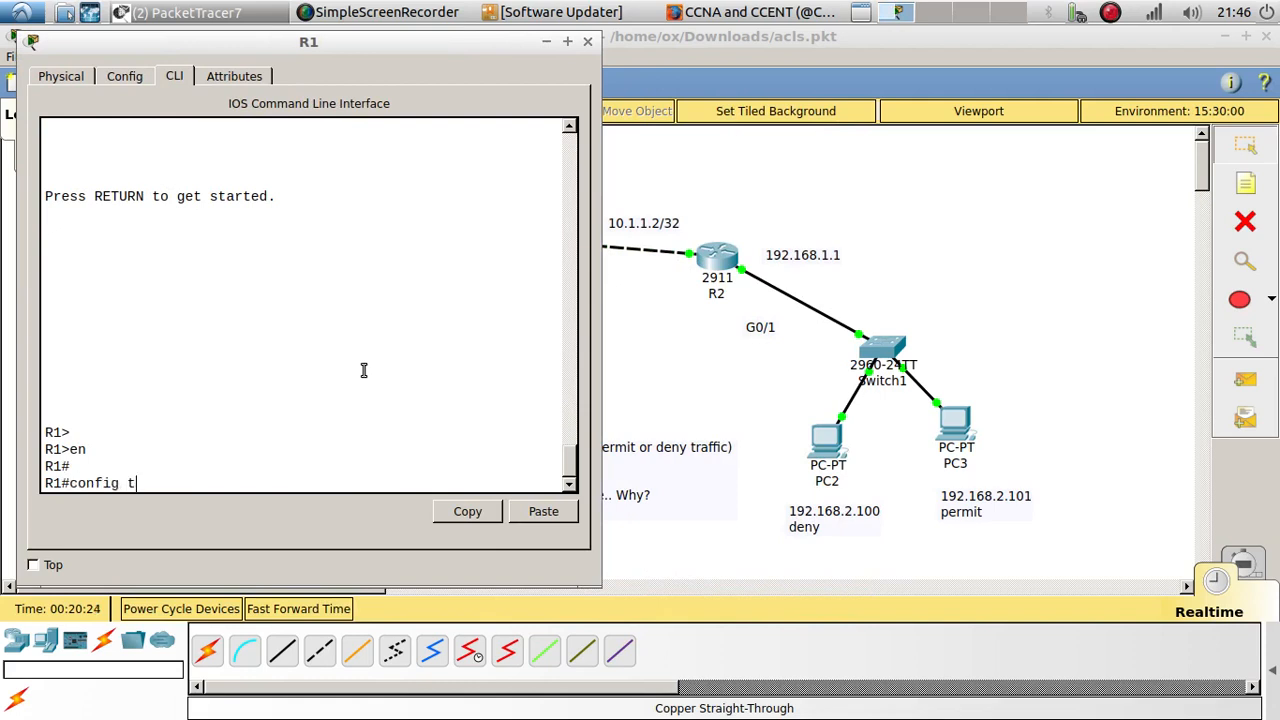
text(config t)
key(Return)
key(Return)
Step: Query the command help for access-list 1, first for its options and again after the address 192.168.2.100
text(acc)
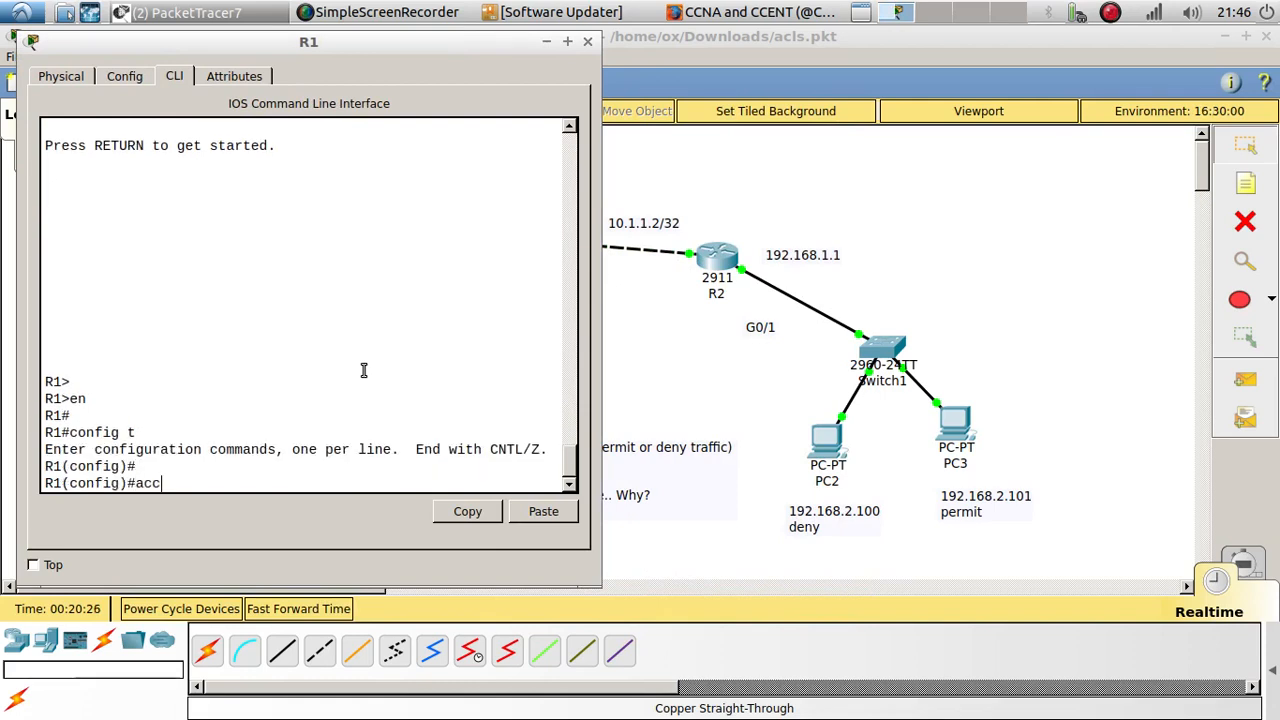
key(Tab)
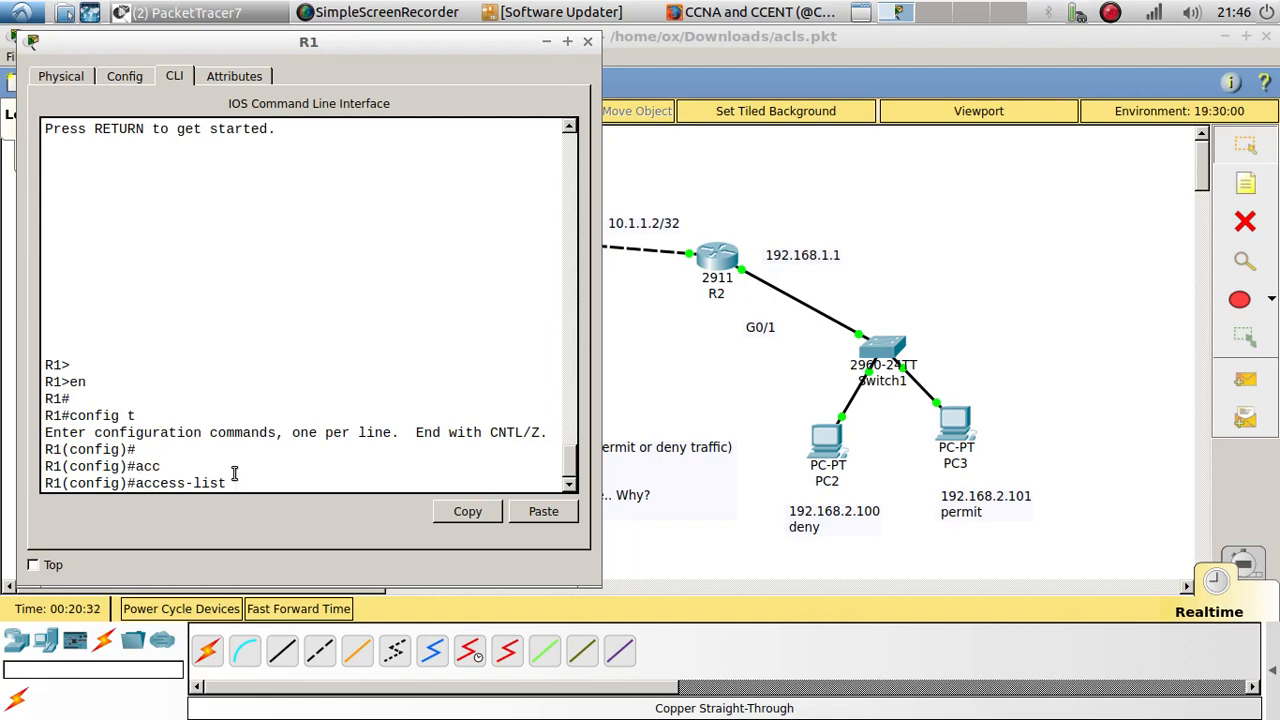
text(1)
drag(426, 52, 686, 585)
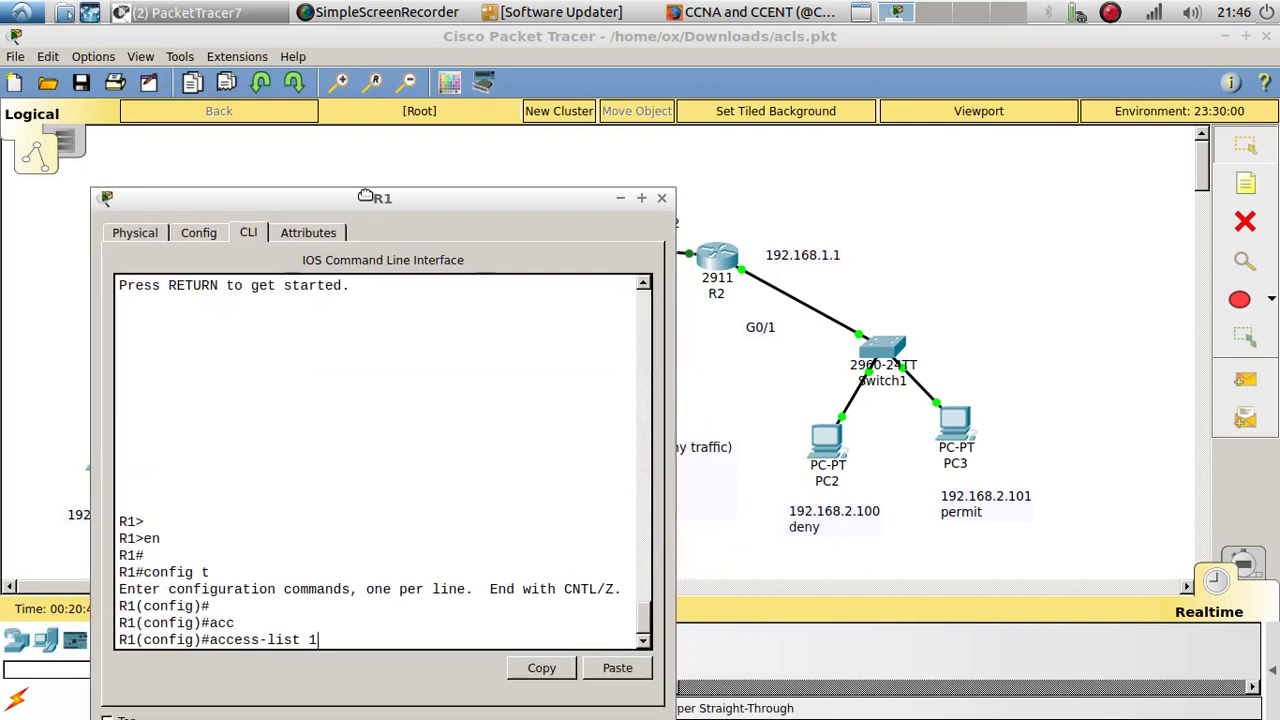
drag(366, 196, 308, 44)
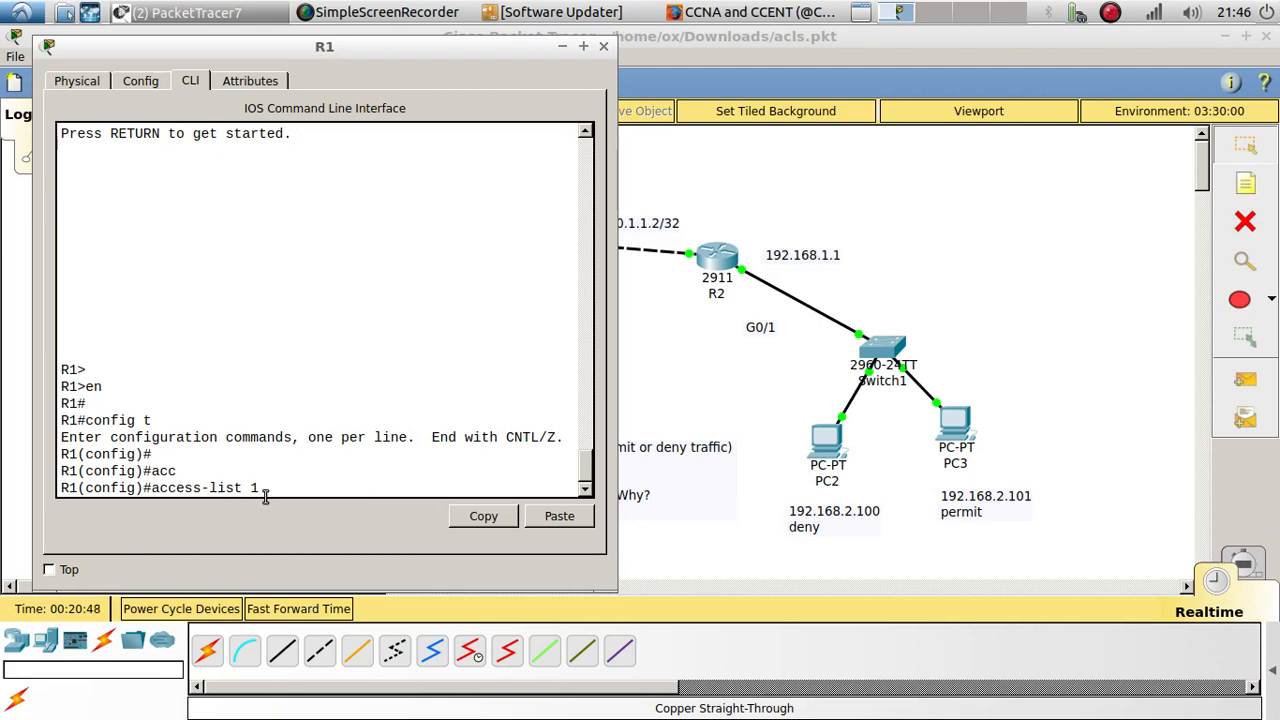
text(?)
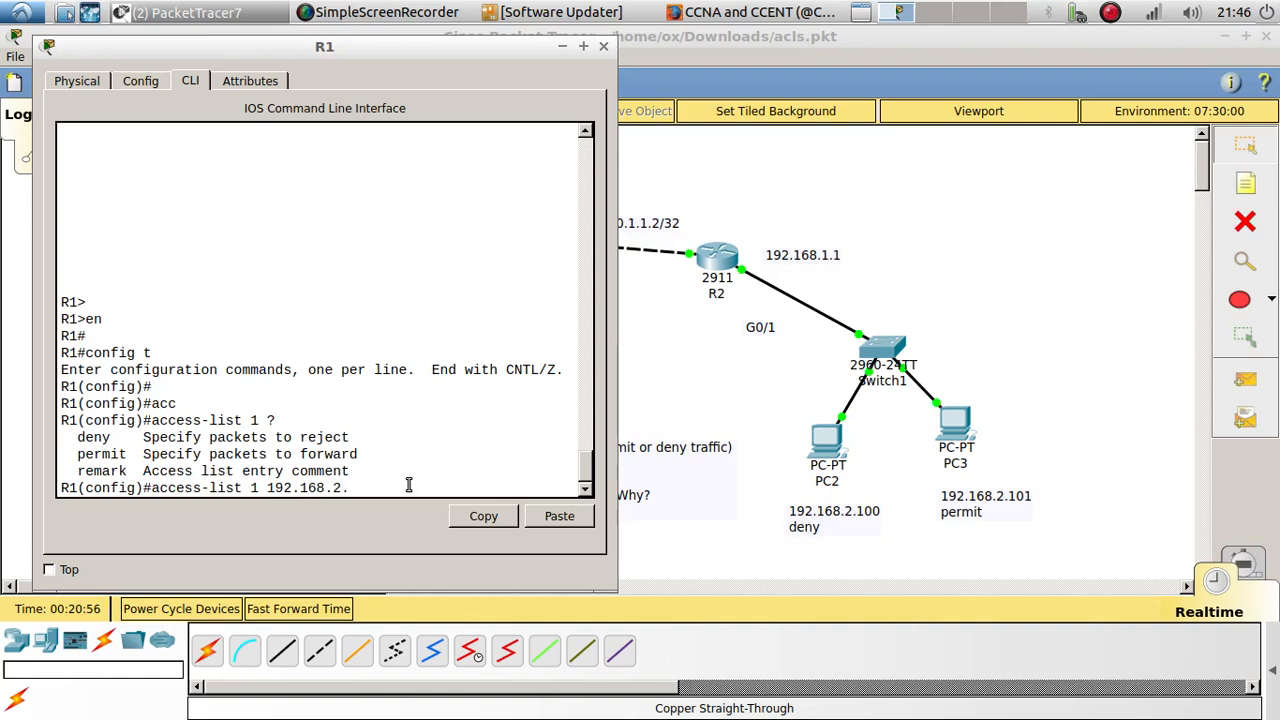
text(?)
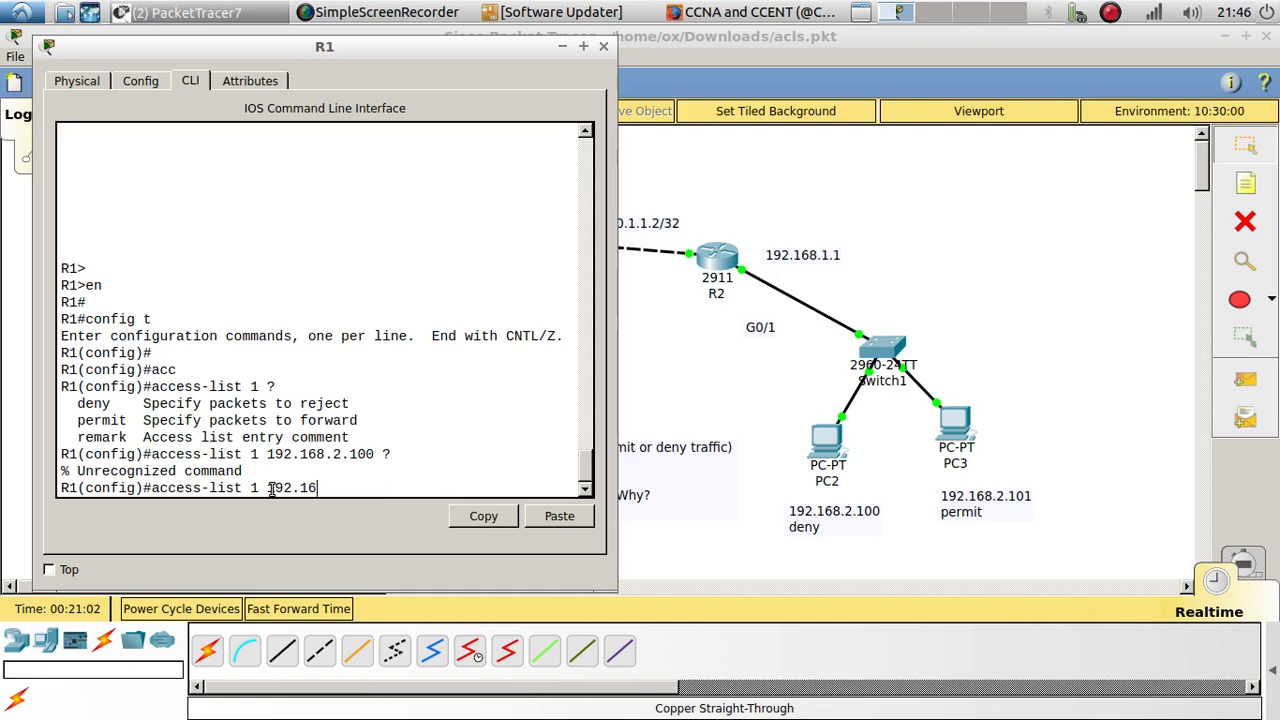
Step: Add an access-list 1 entry on R1 that denies 192.168.2.100 with wildcard 0.0.0.0, checking the help for the wildcard argument
key(BackSpace)
key(BackSpace)
key(BackSpace)
key(BackSpace)
text(deny 192.168.2.100)
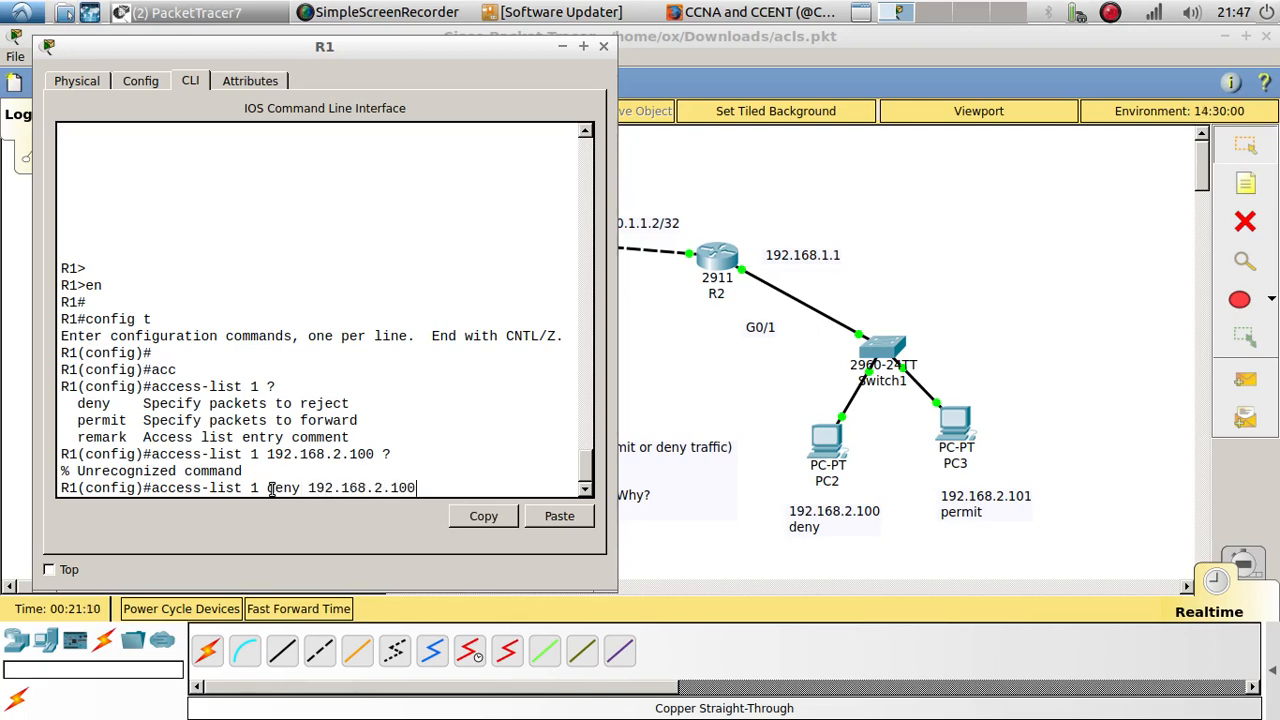
text( ?)
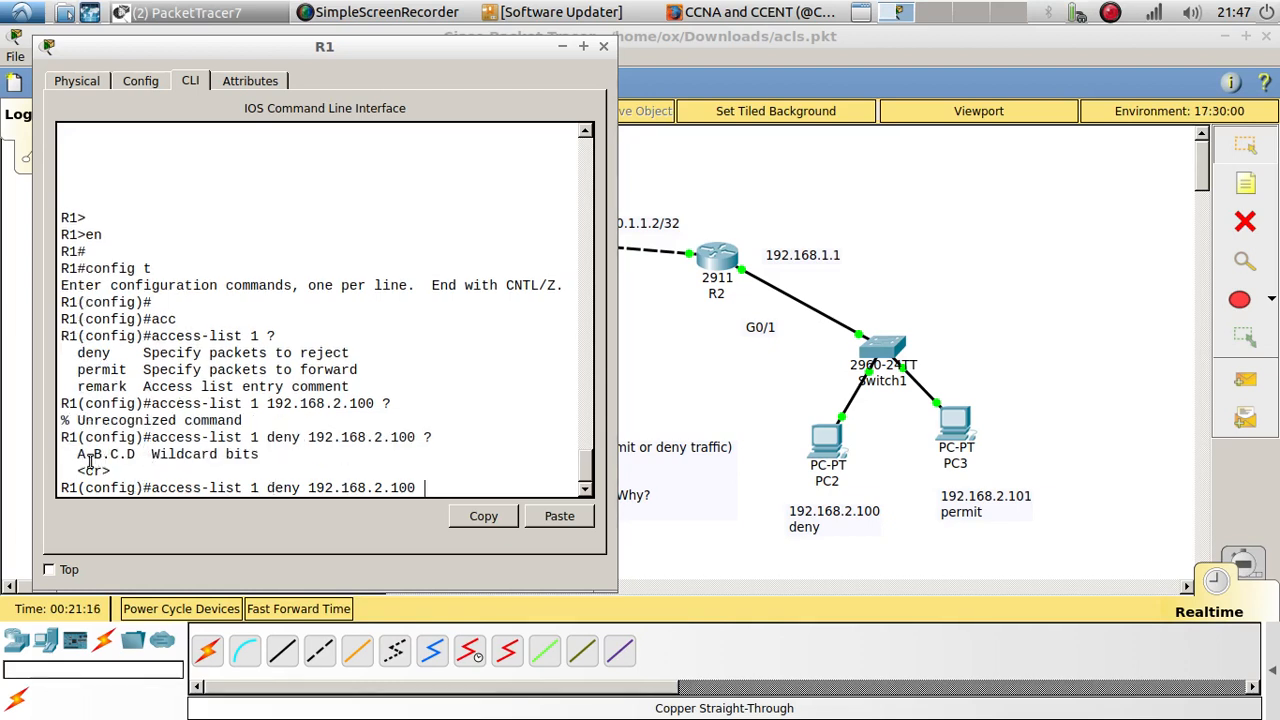
drag(78, 455, 258, 450)
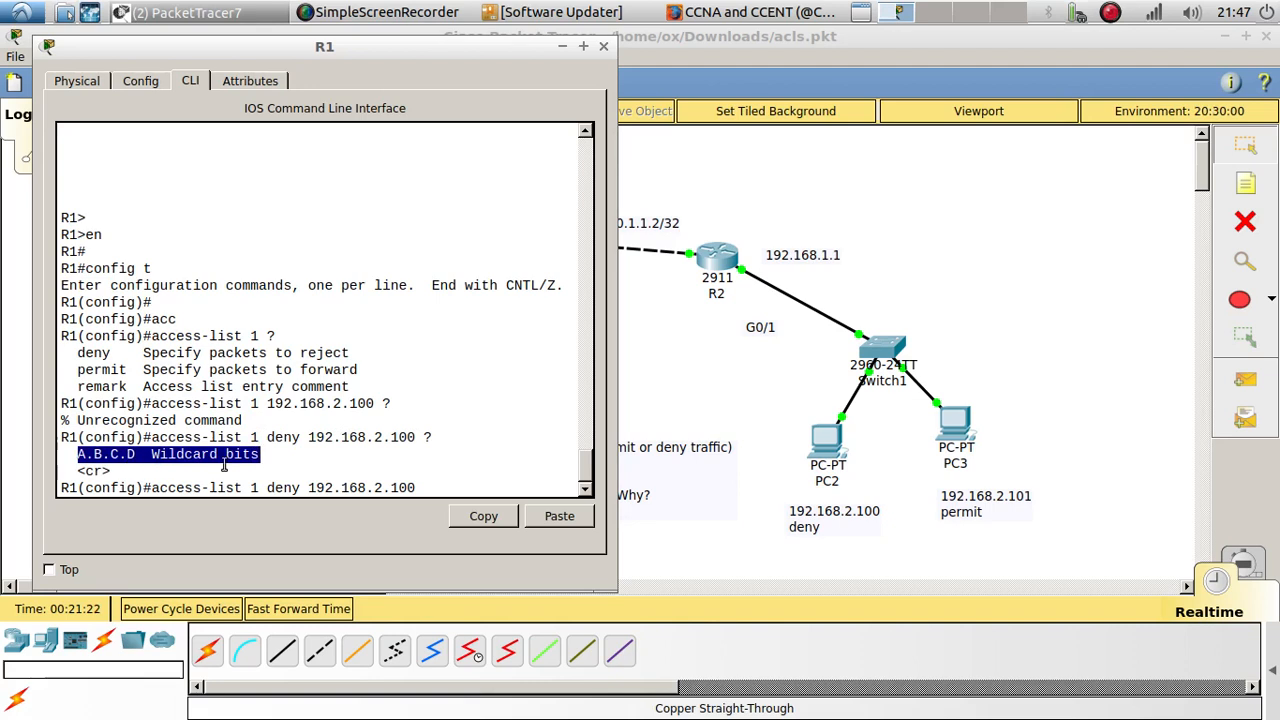
click(436, 489)
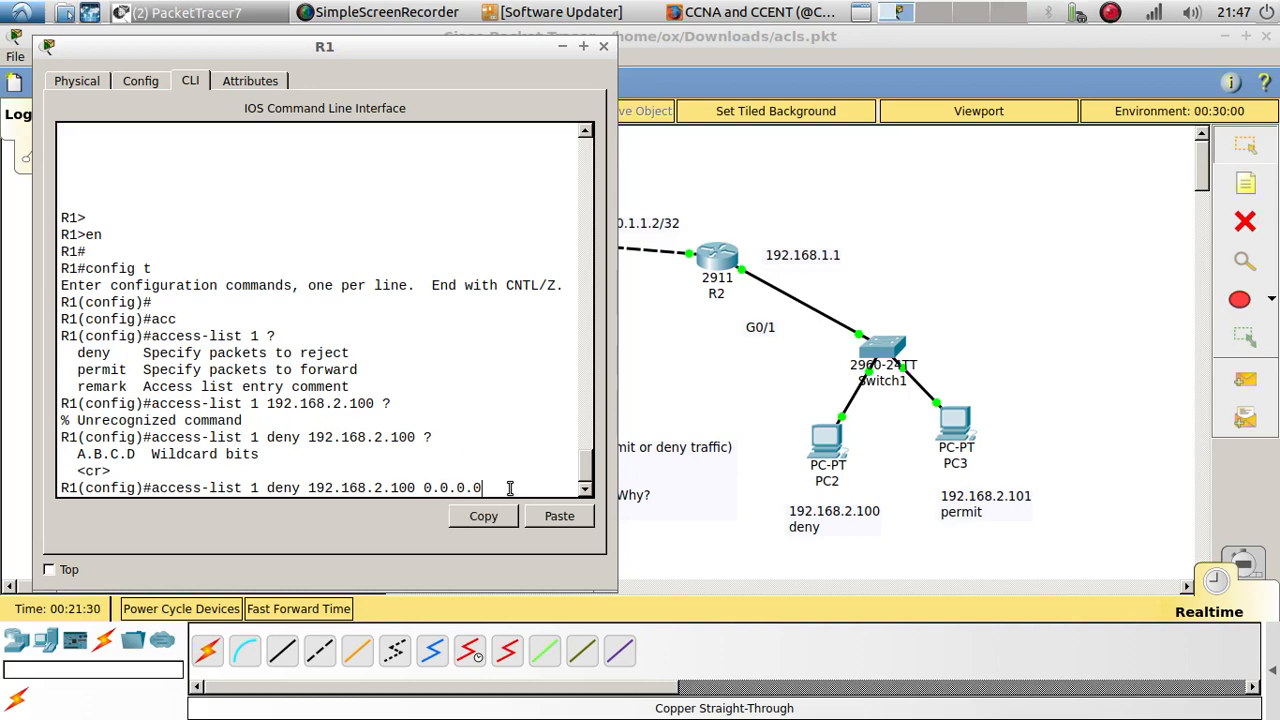
key(Return)
key(Return)
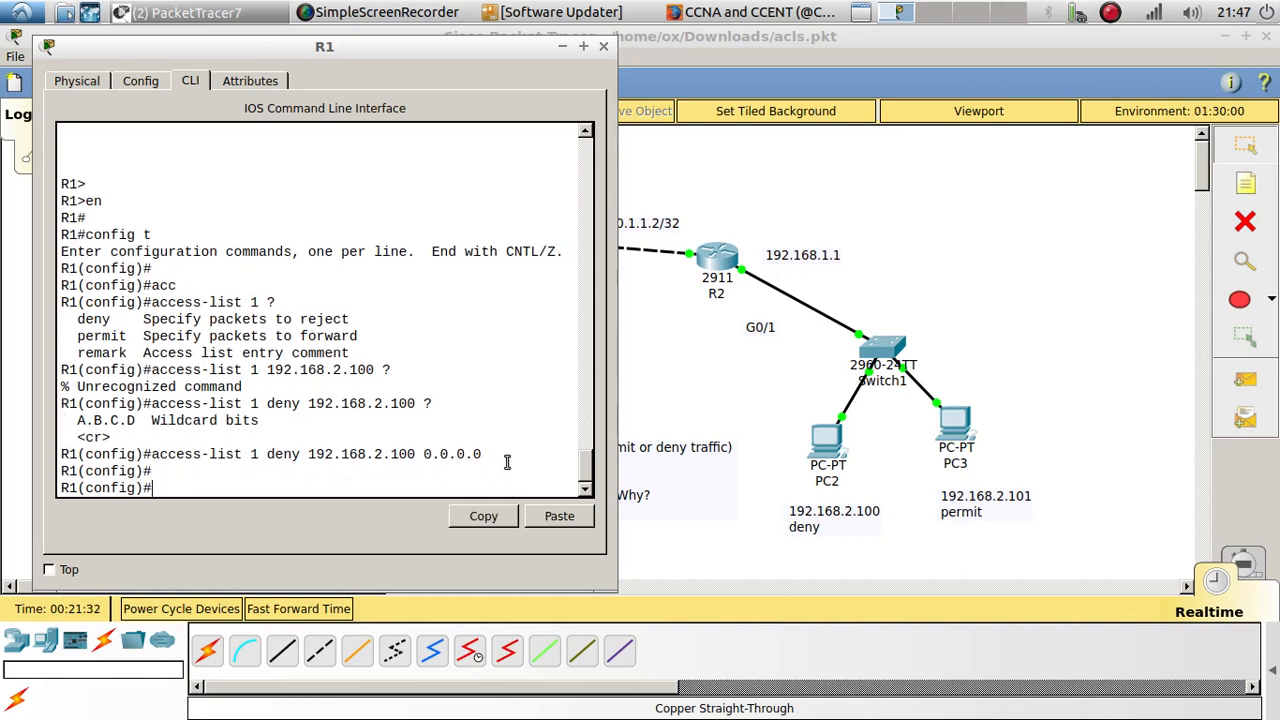
drag(484, 454, 150, 455)
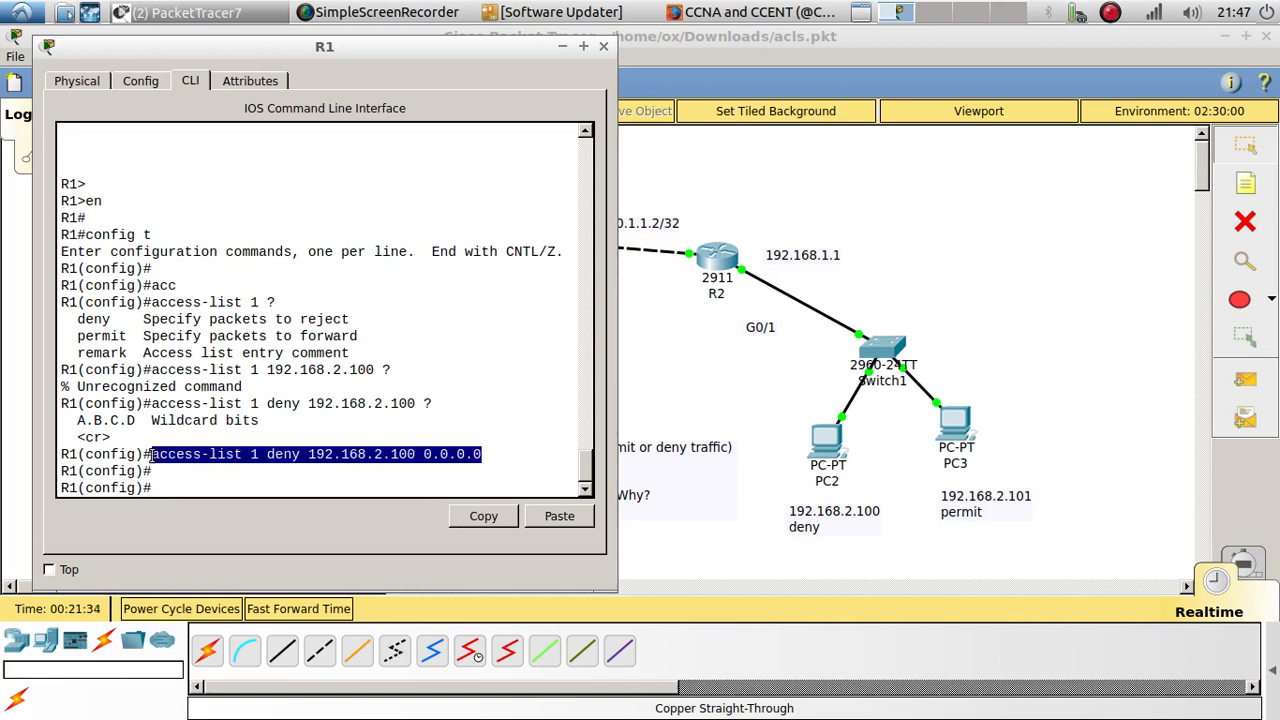
click(229, 484)
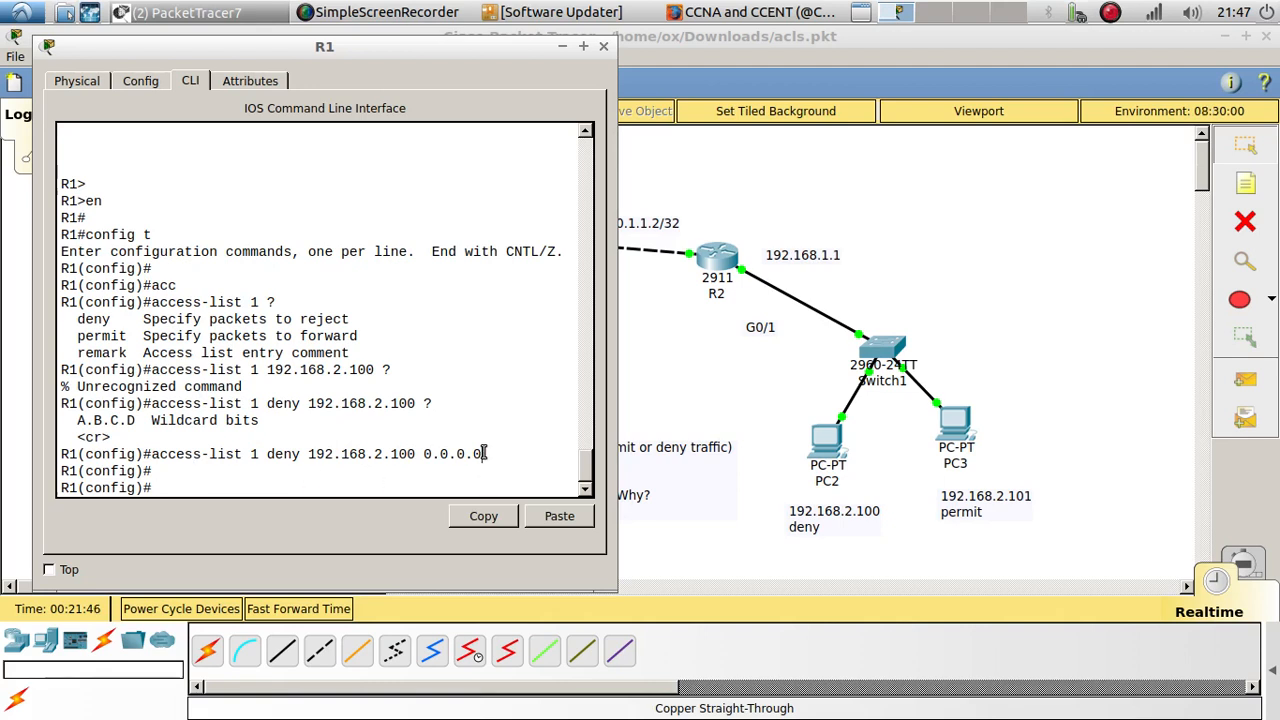
drag(485, 454, 153, 462)
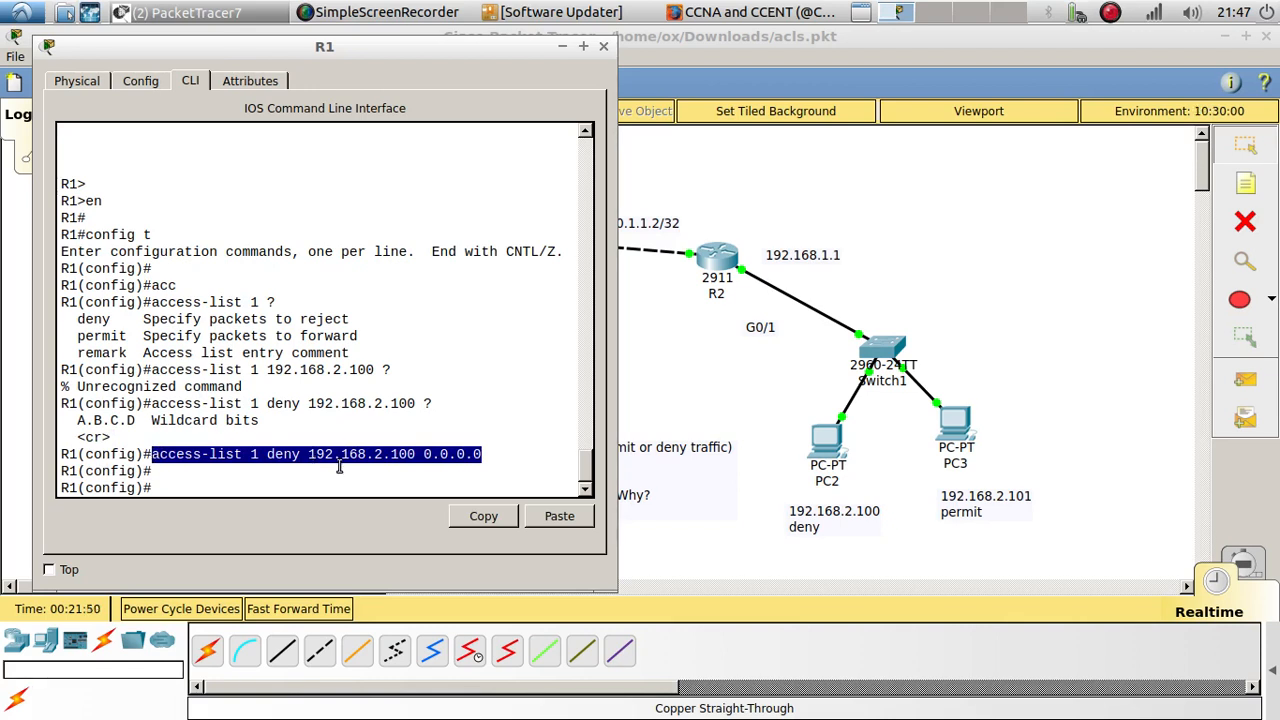
click(268, 482)
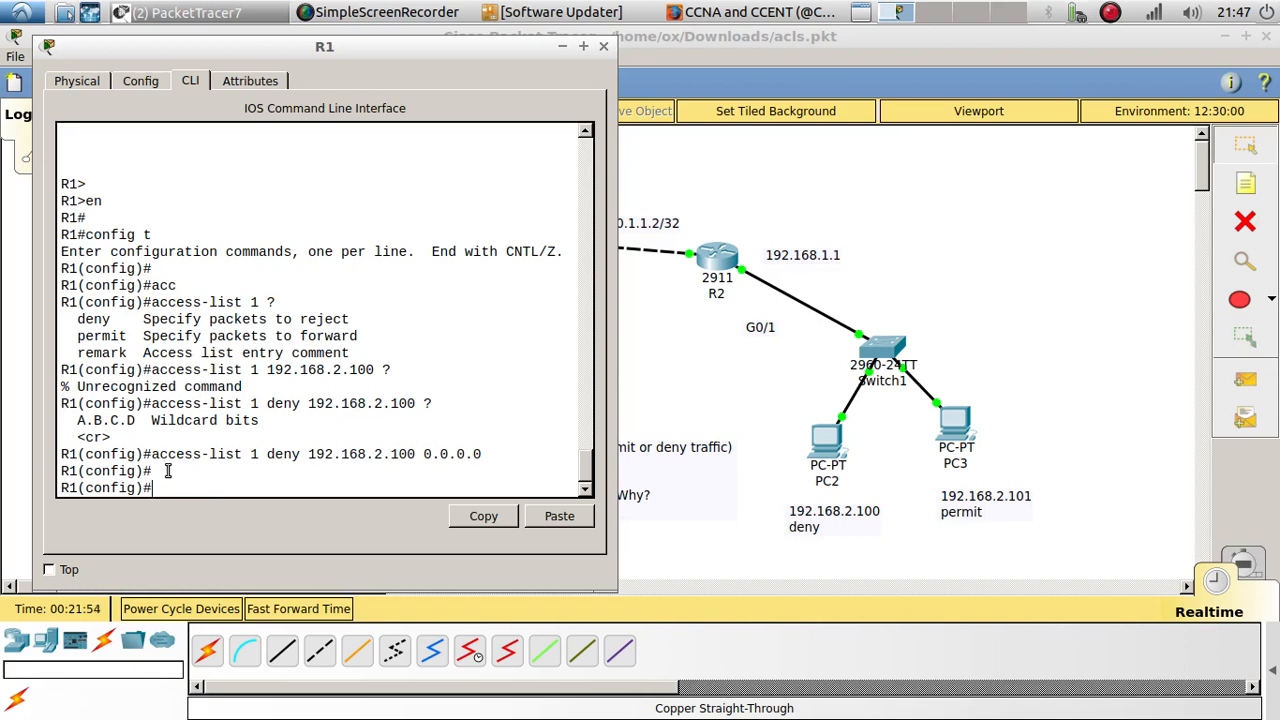
drag(153, 456, 452, 465)
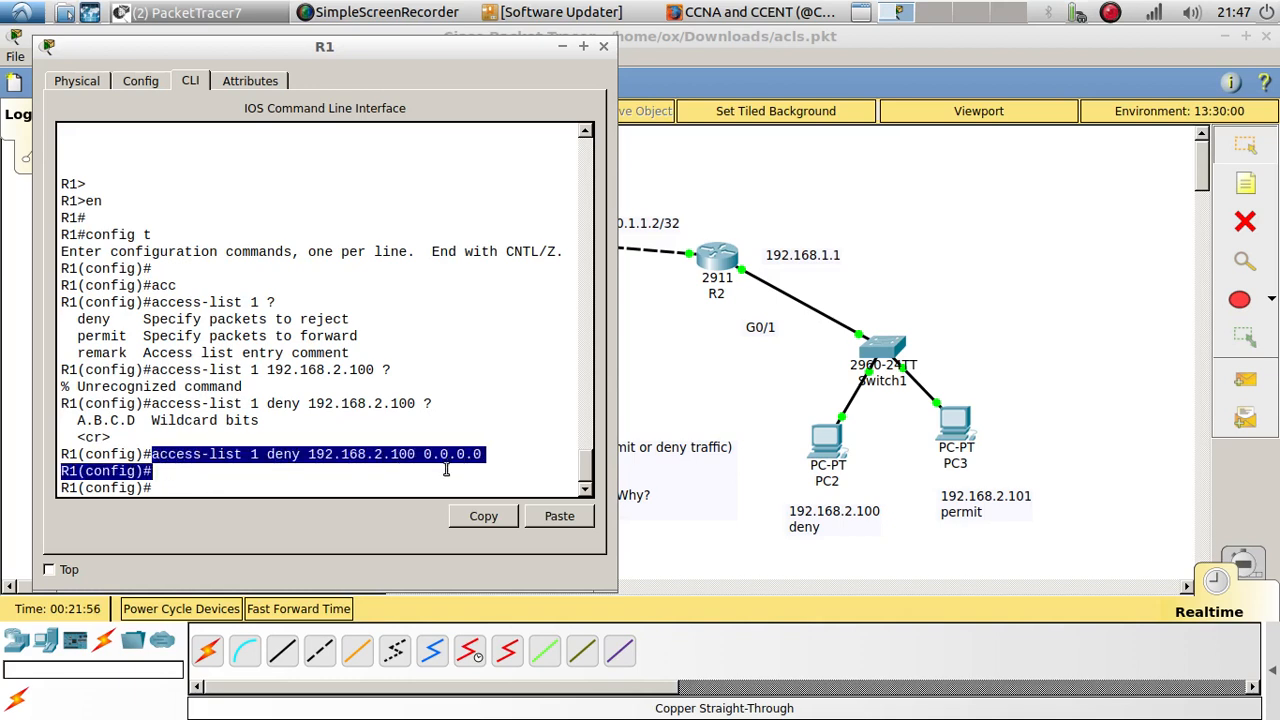
click(253, 473)
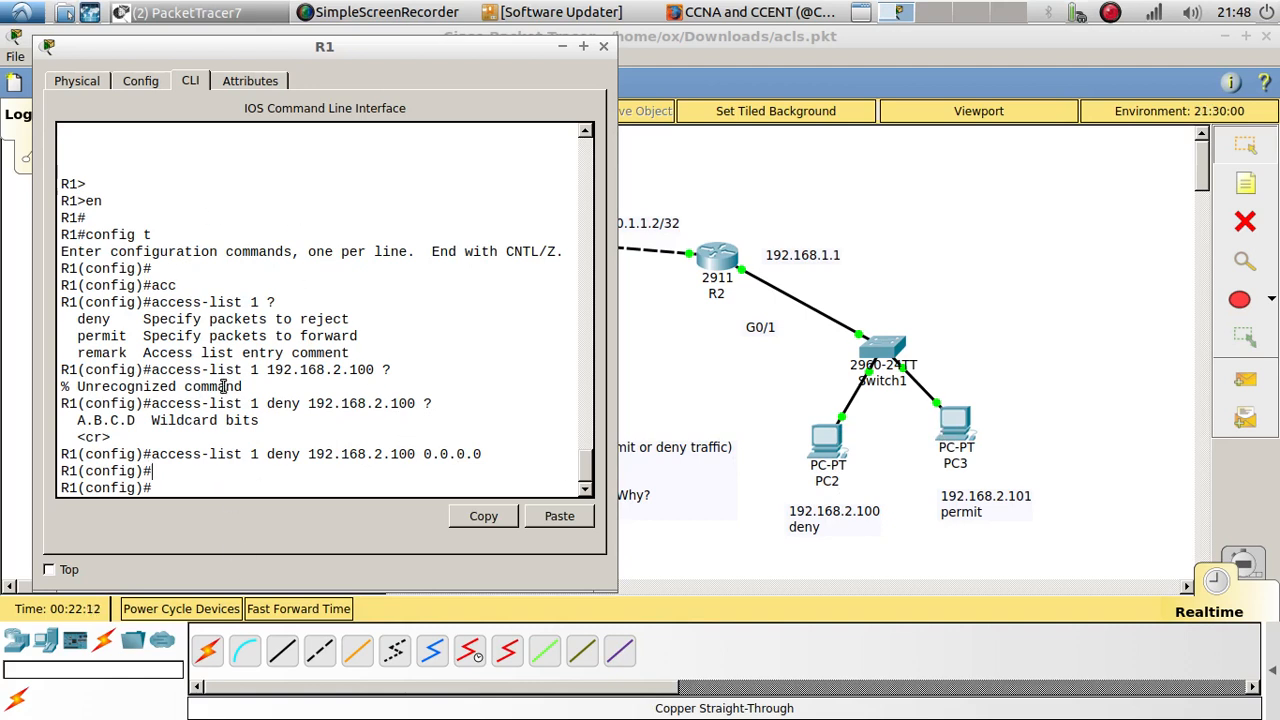
Step: Enter interface configuration mode for R1's g0/1 interface
text(g1)
drag(303, 48, 676, 72)
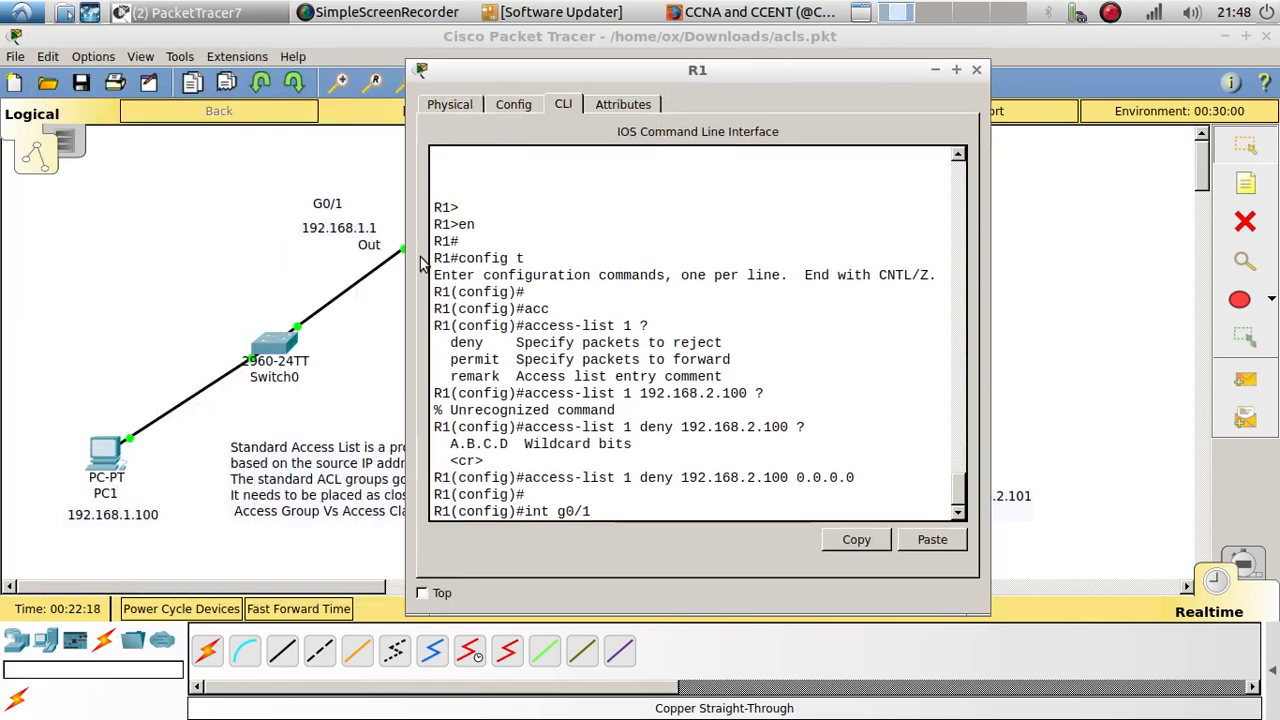
key(Return)
key(Return)
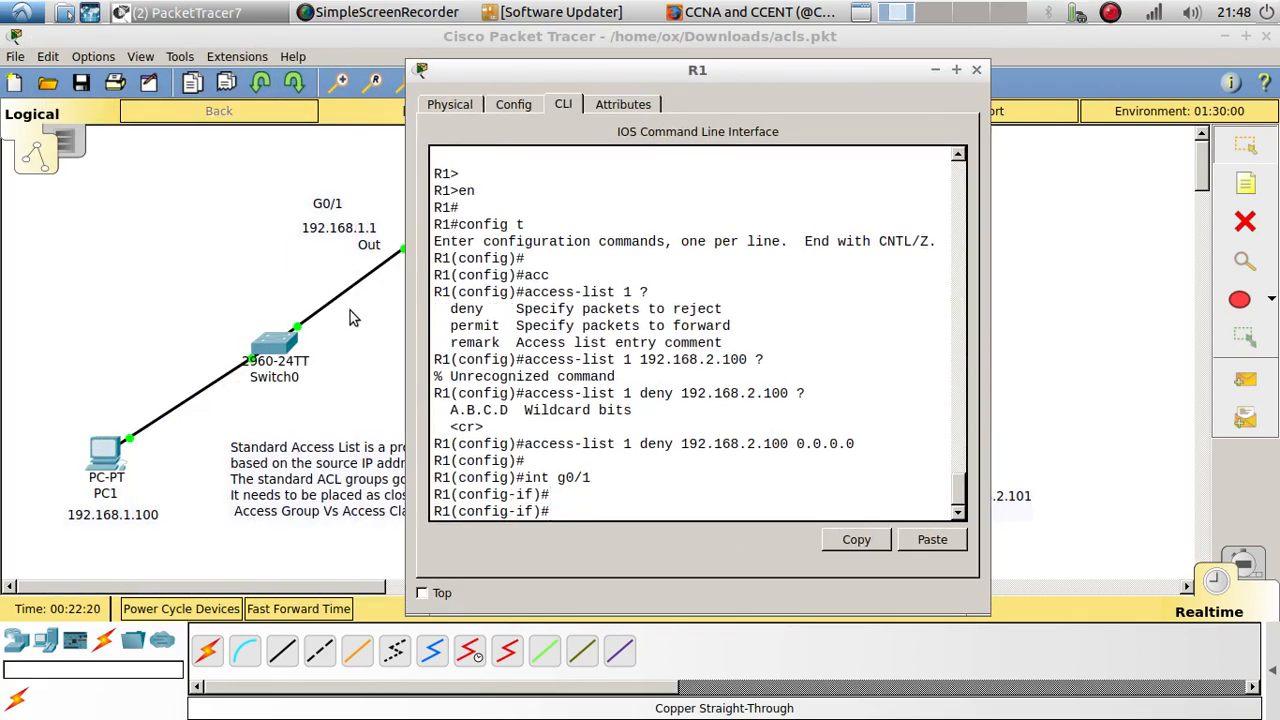
Step: Apply access list 1 in the outbound direction on g0/1 with ip access-group 1 out
text(ip acc)
key(Tab)
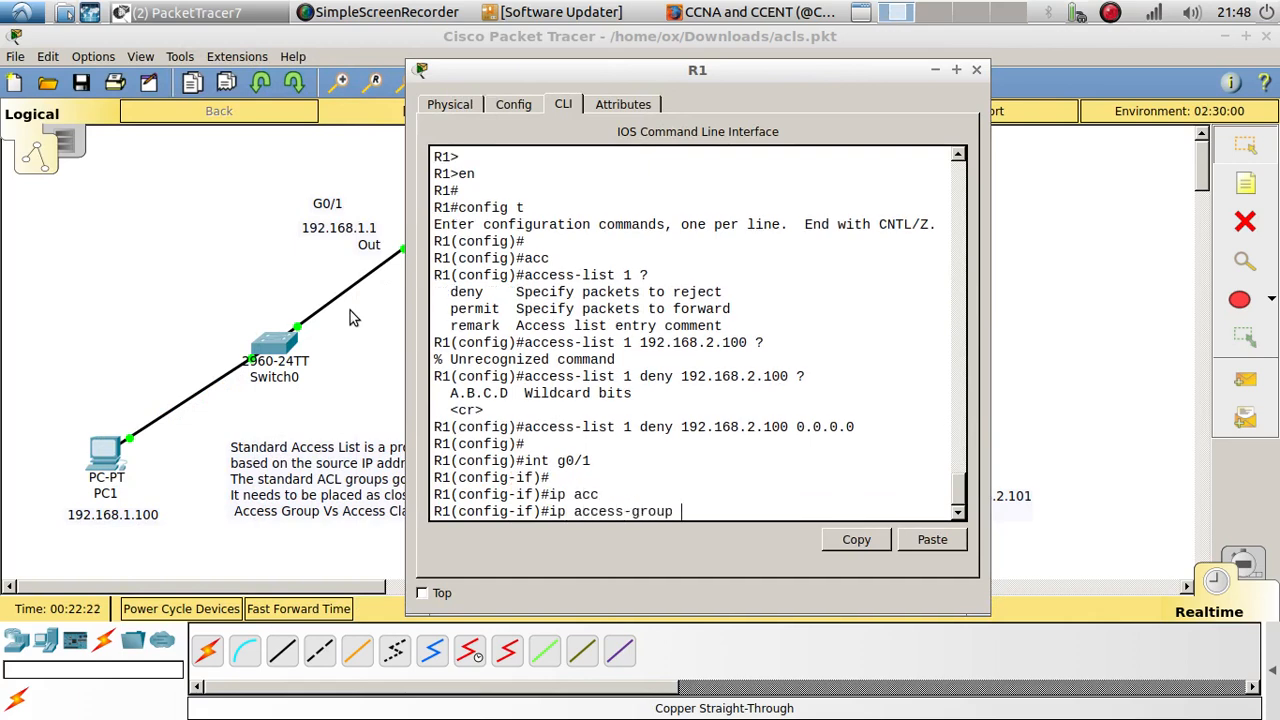
drag(600, 84, 862, 39)
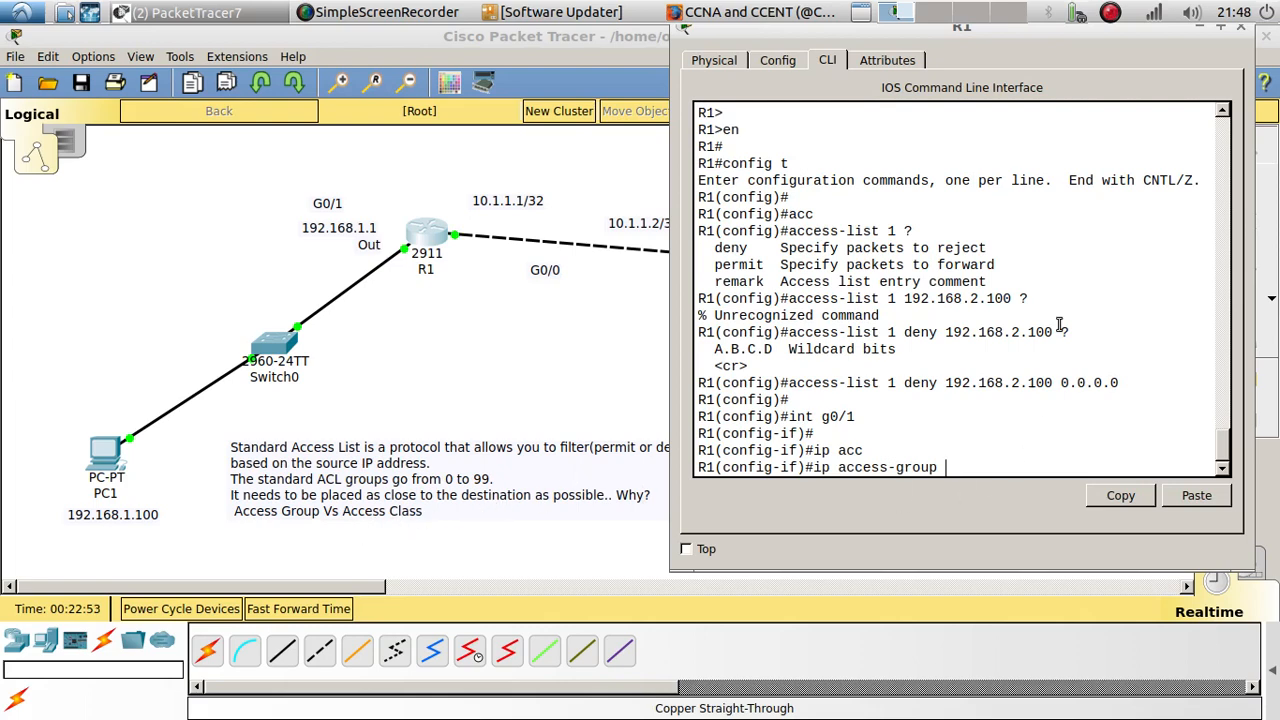
drag(872, 38, 310, 73)
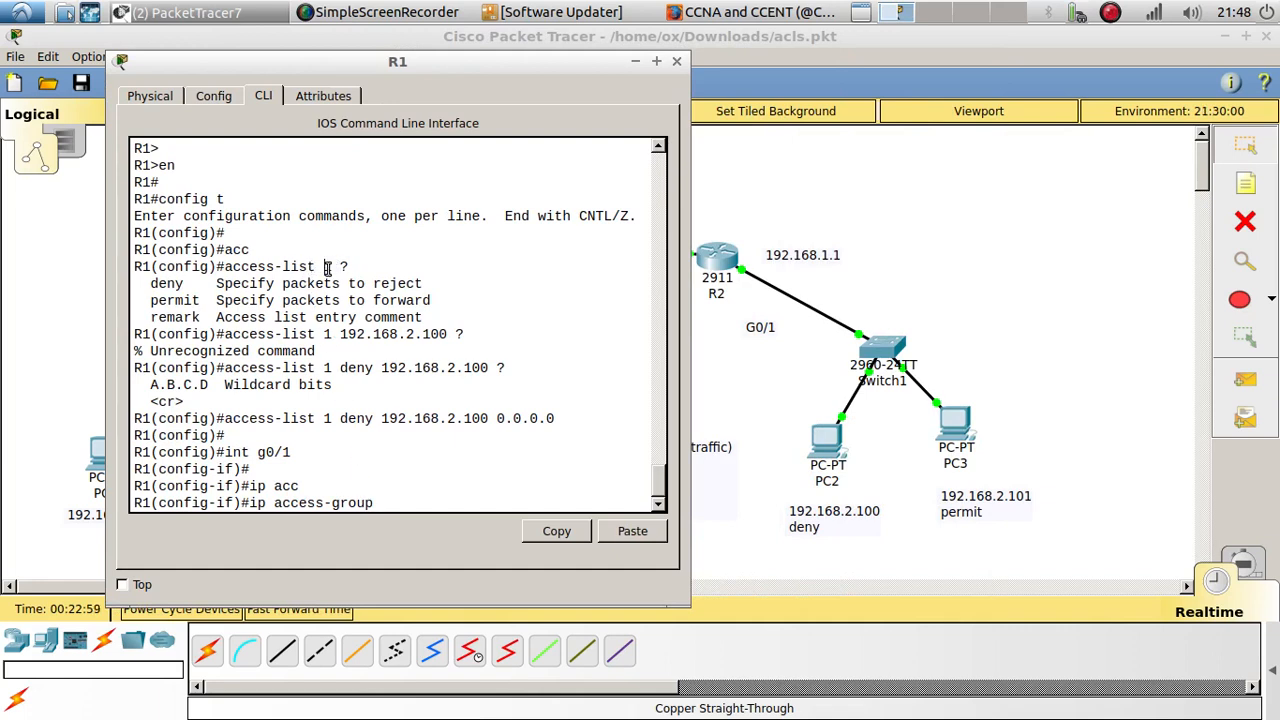
click(417, 506)
text(out)
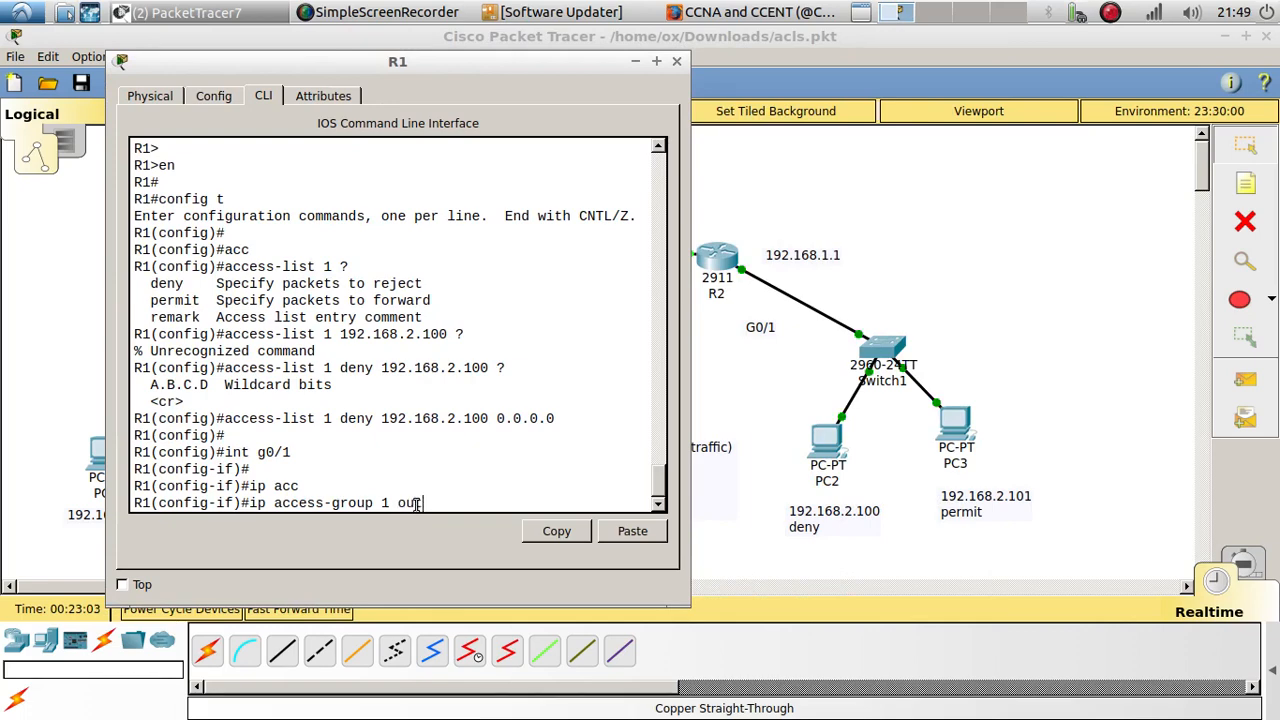
drag(393, 67, 852, 92)
key(Return)
key(Return)
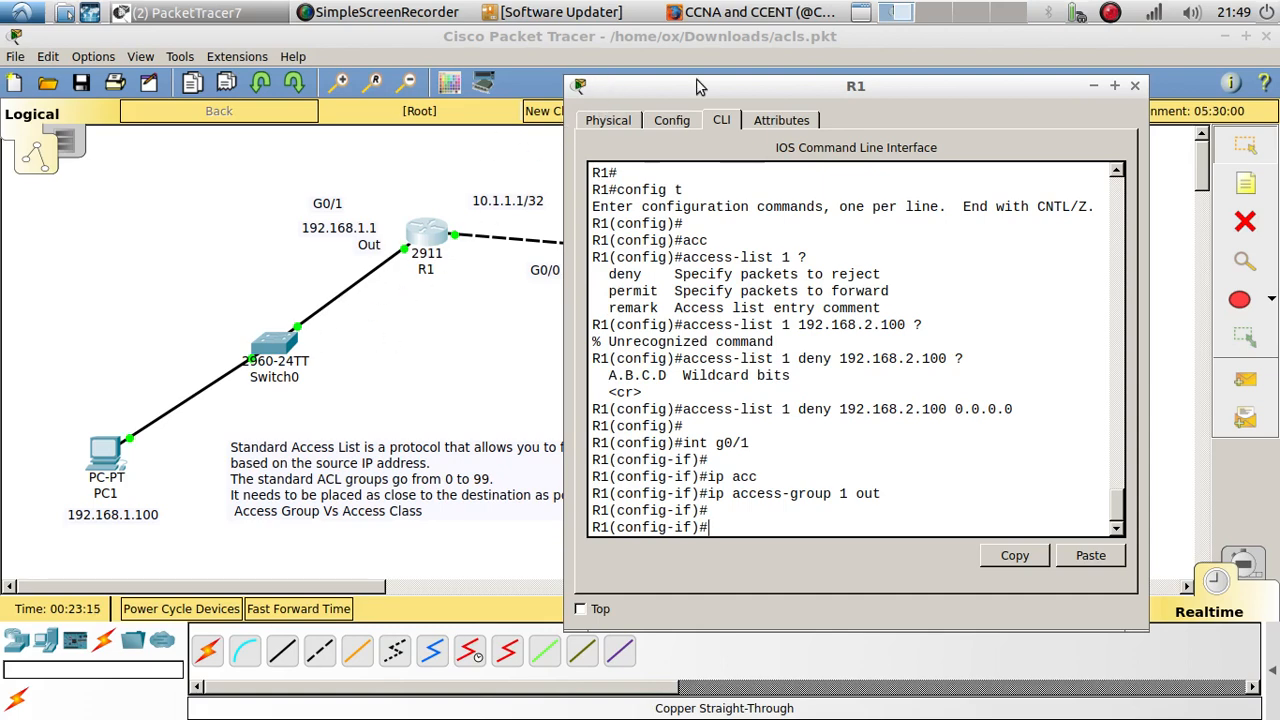
Step: Ping 192.168.1.100 from PC2's Command Prompt and examine the replies against the topology
drag(794, 92, 330, 46)
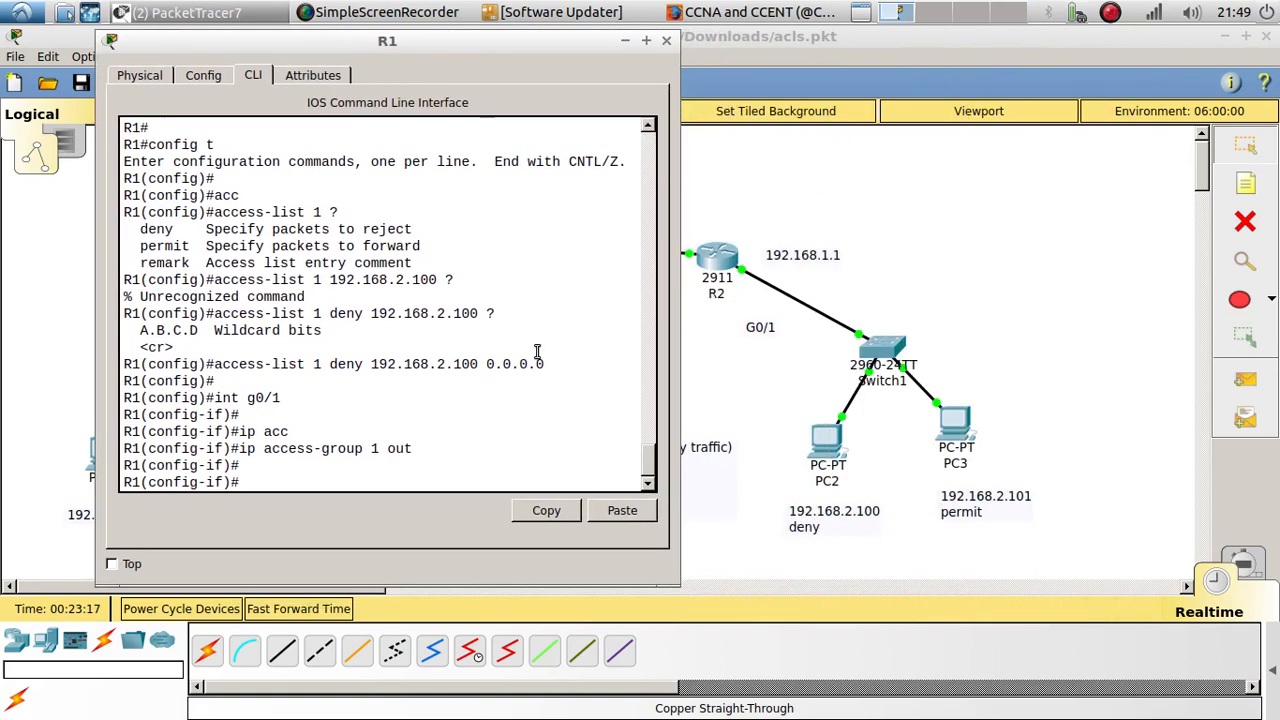
click(838, 446)
drag(682, 135, 1116, 58)
click(1185, 183)
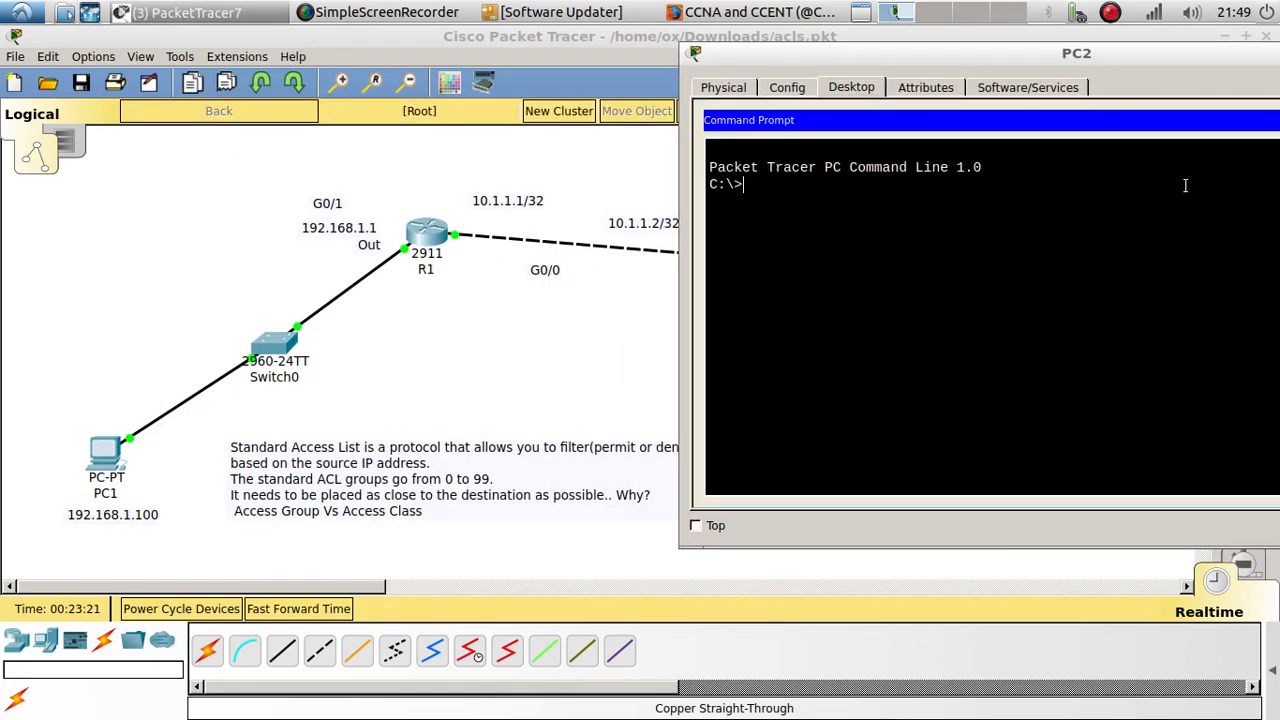
text(ping 192.168.1)
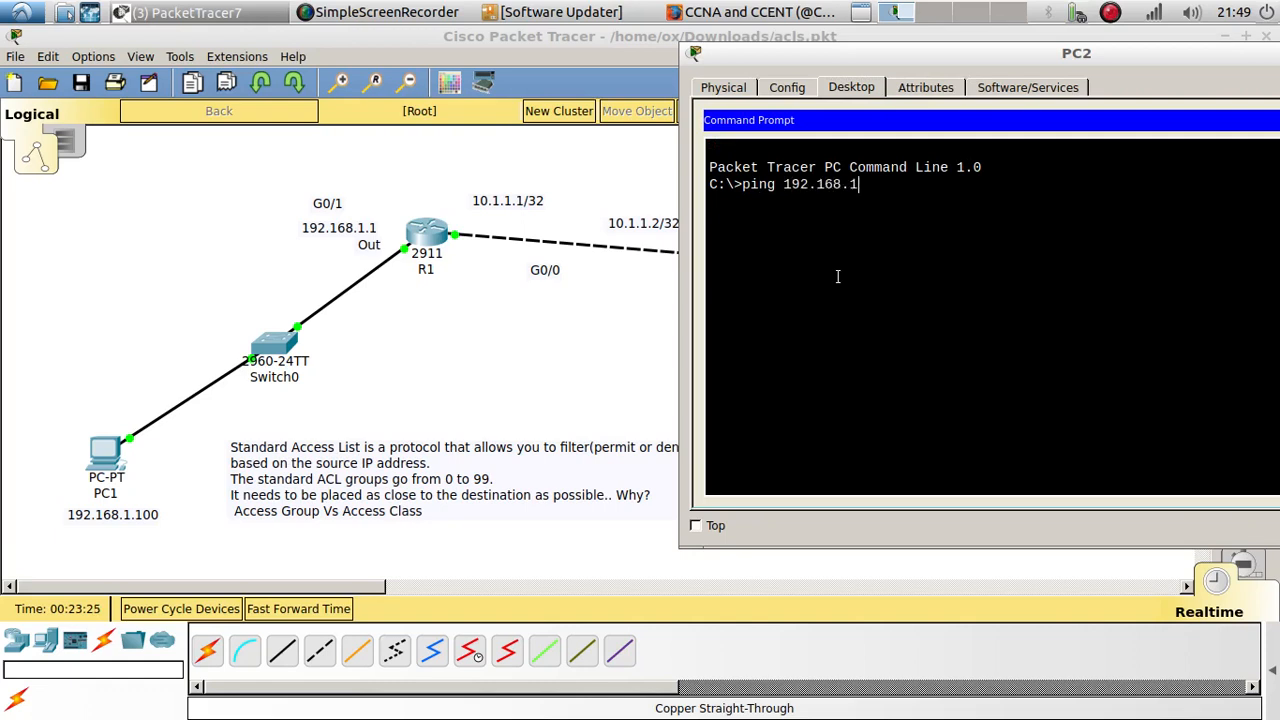
text(.100)
key(Return)
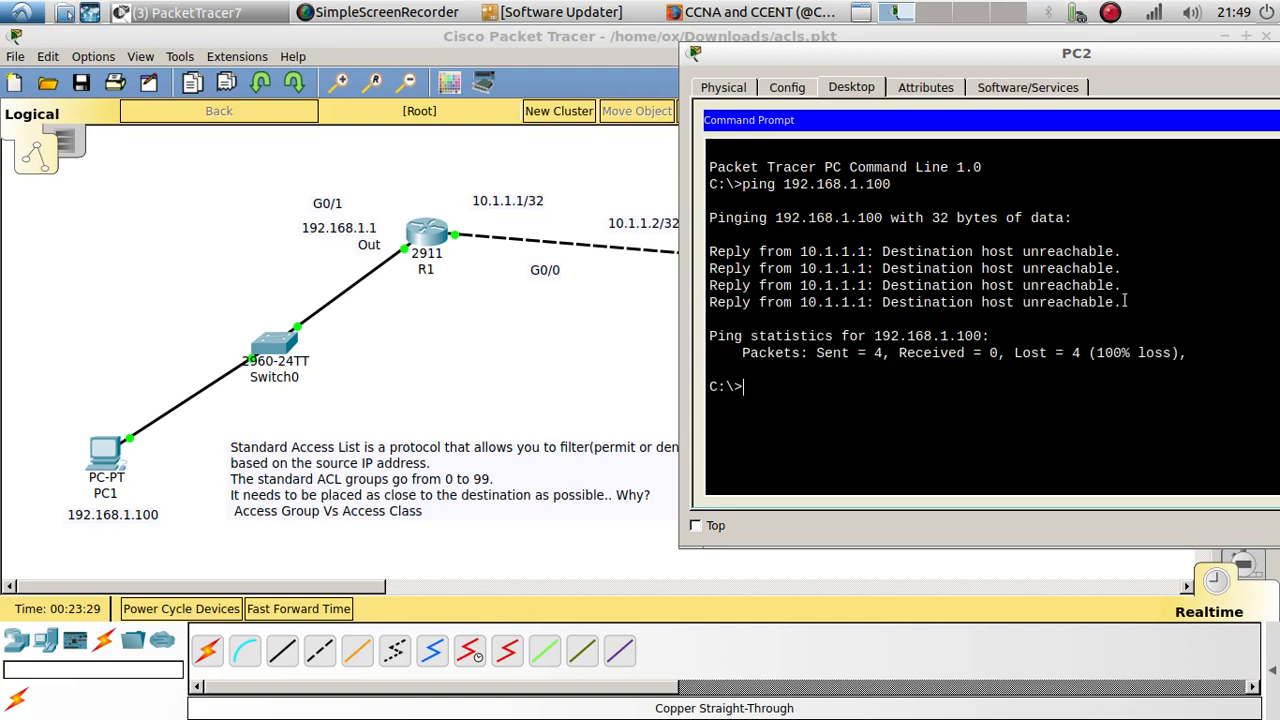
drag(1122, 302, 705, 244)
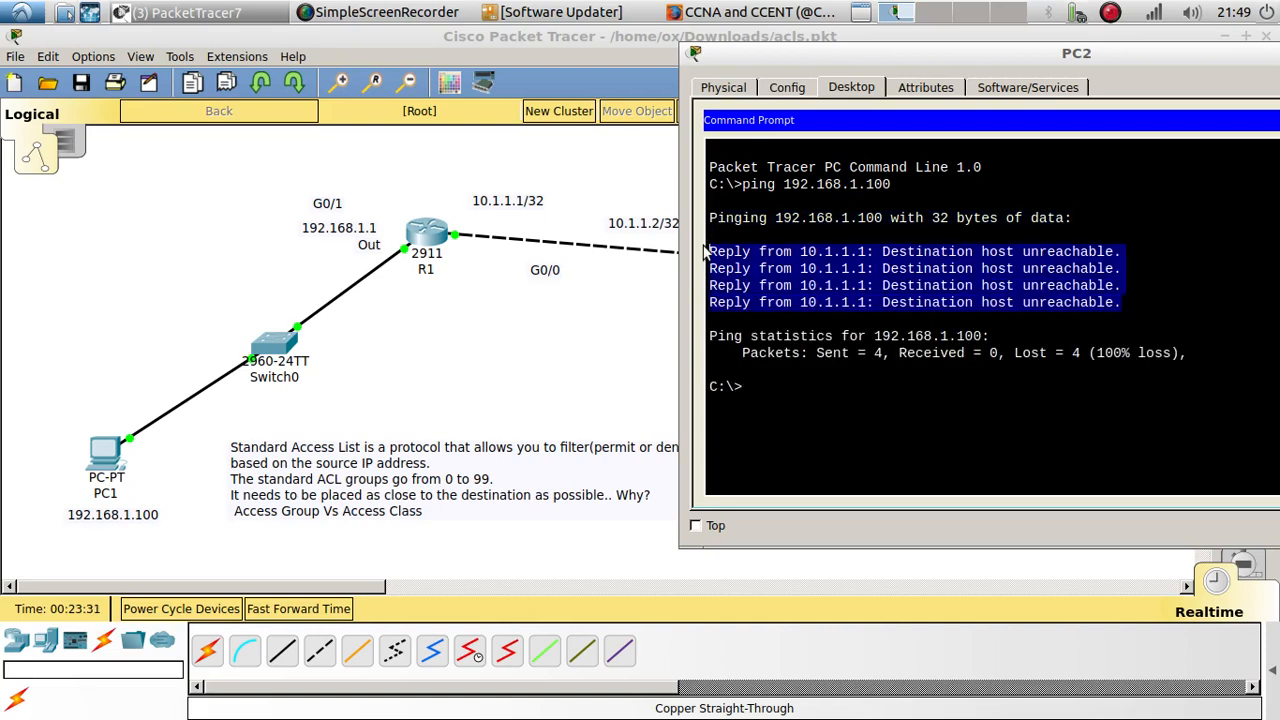
drag(972, 49, 382, 63)
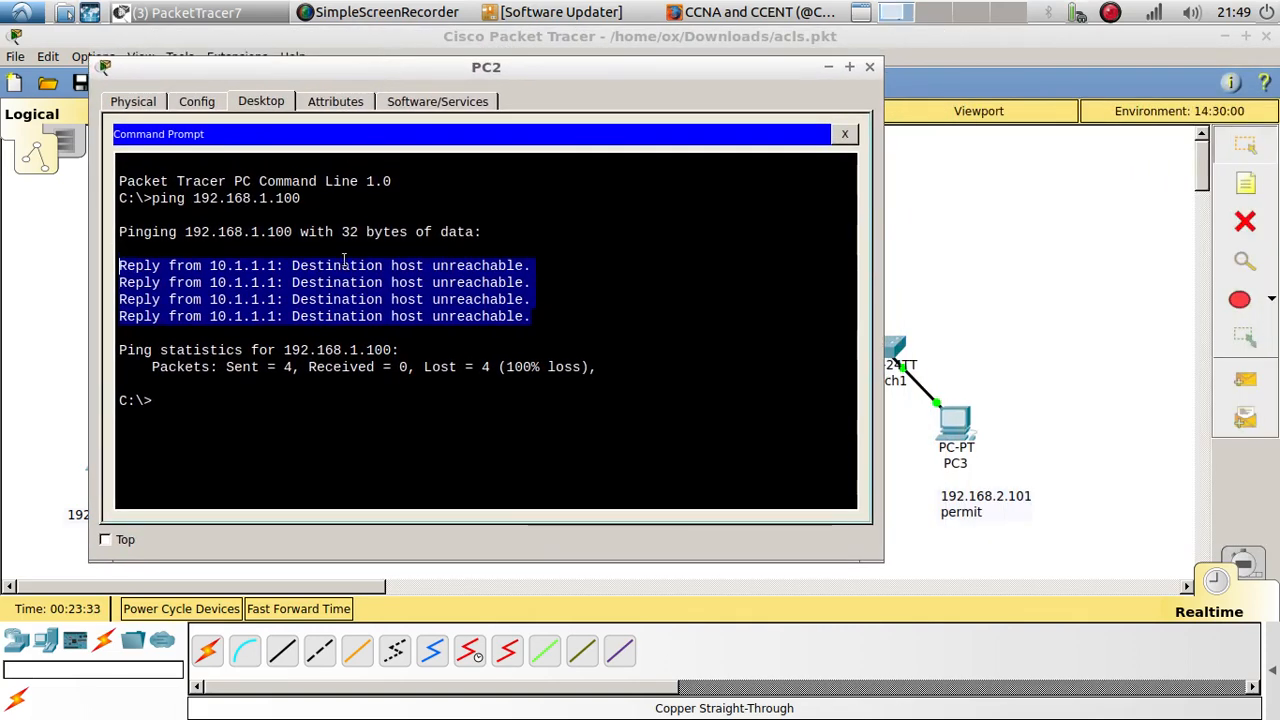
drag(482, 70, 942, 166)
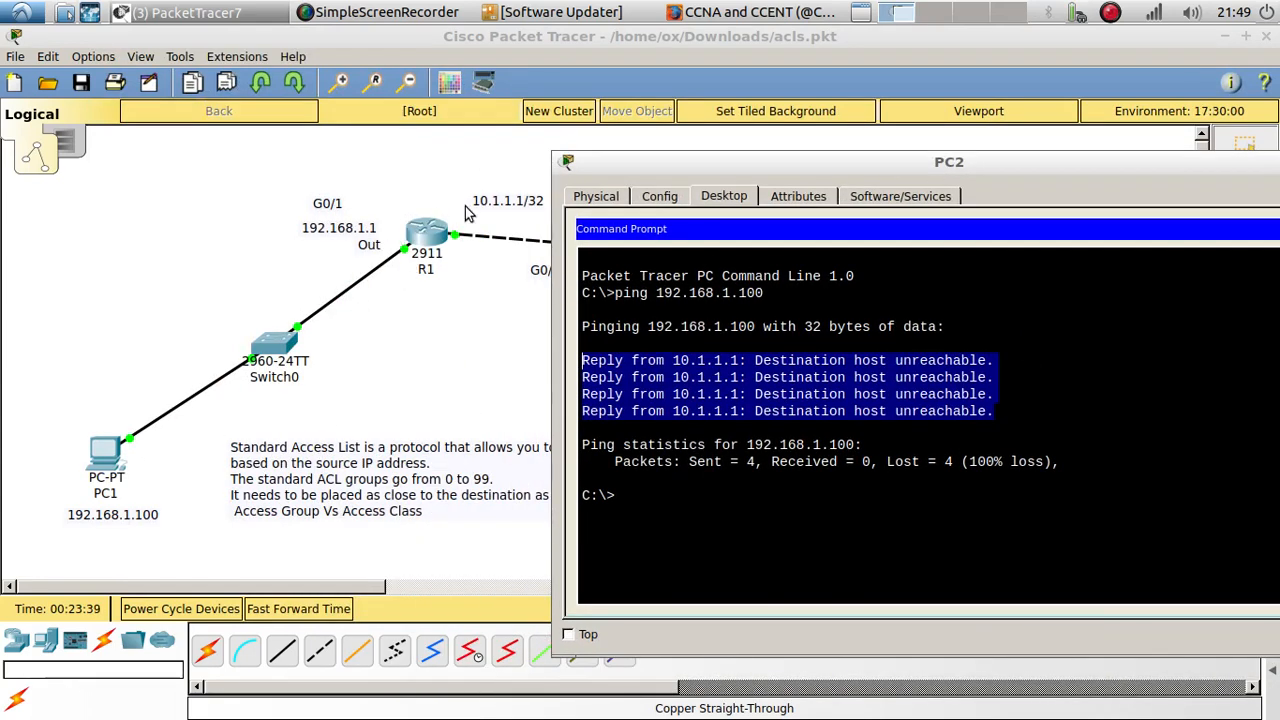
Step: Ping 192.168.1.100 from PC3's Command Prompt and examine the replies
drag(669, 168, 98, 146)
click(962, 436)
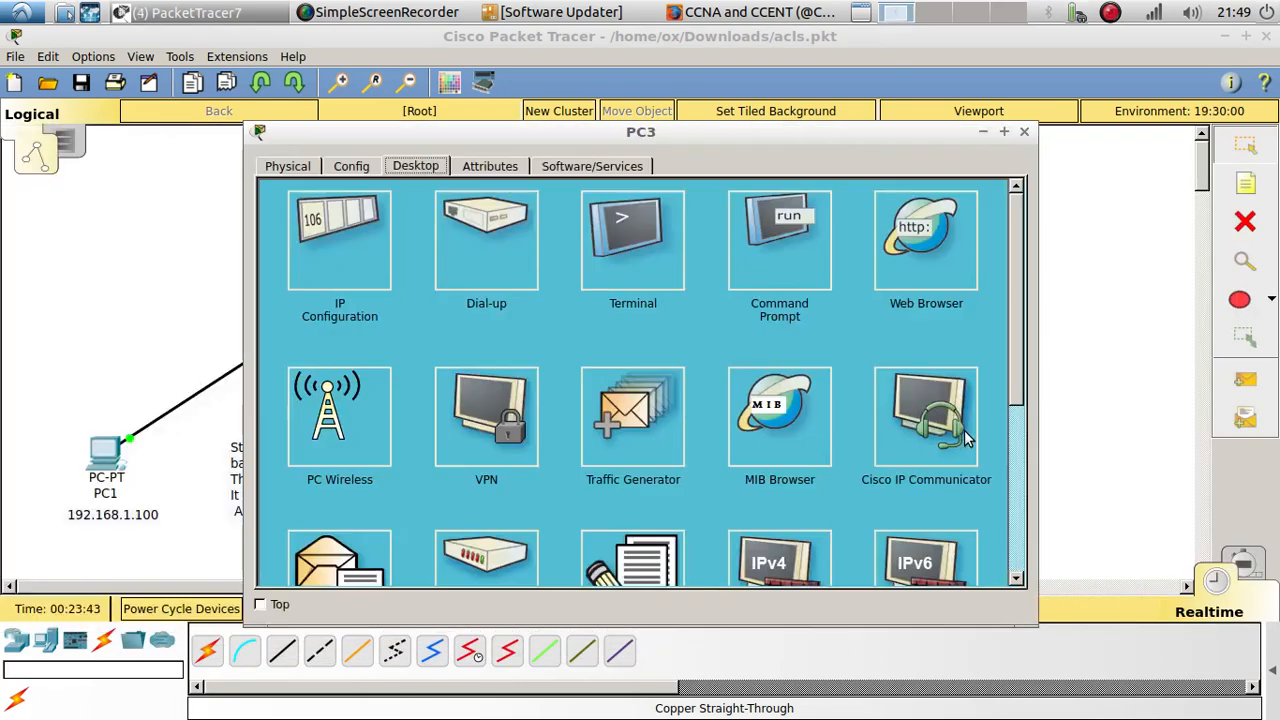
click(763, 267)
text(p)
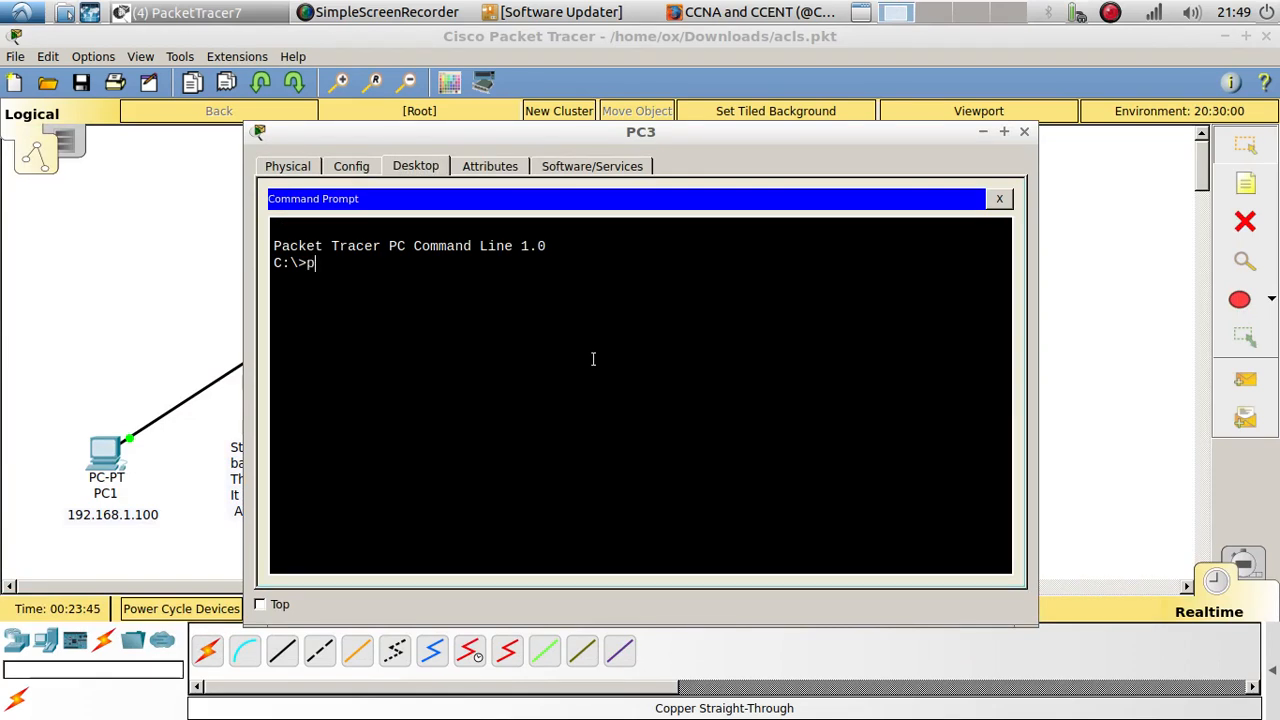
text(ing 192.16)
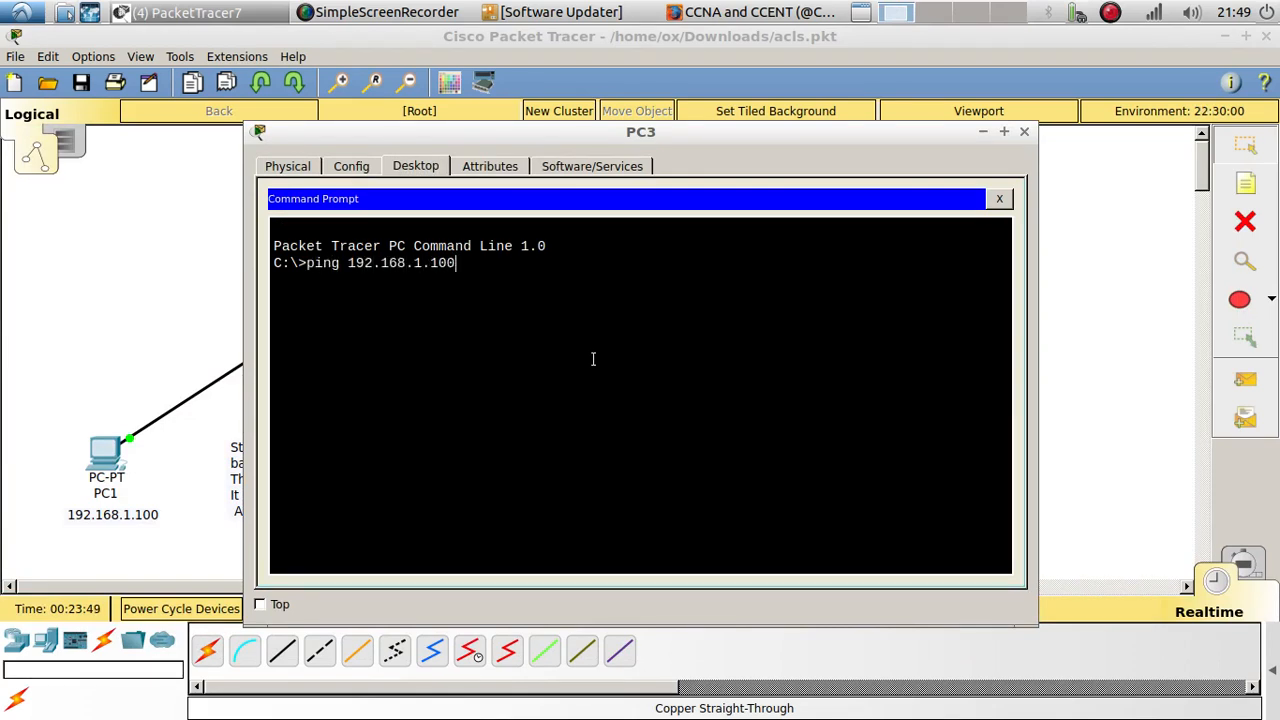
text(8.1.100)
key(Return)
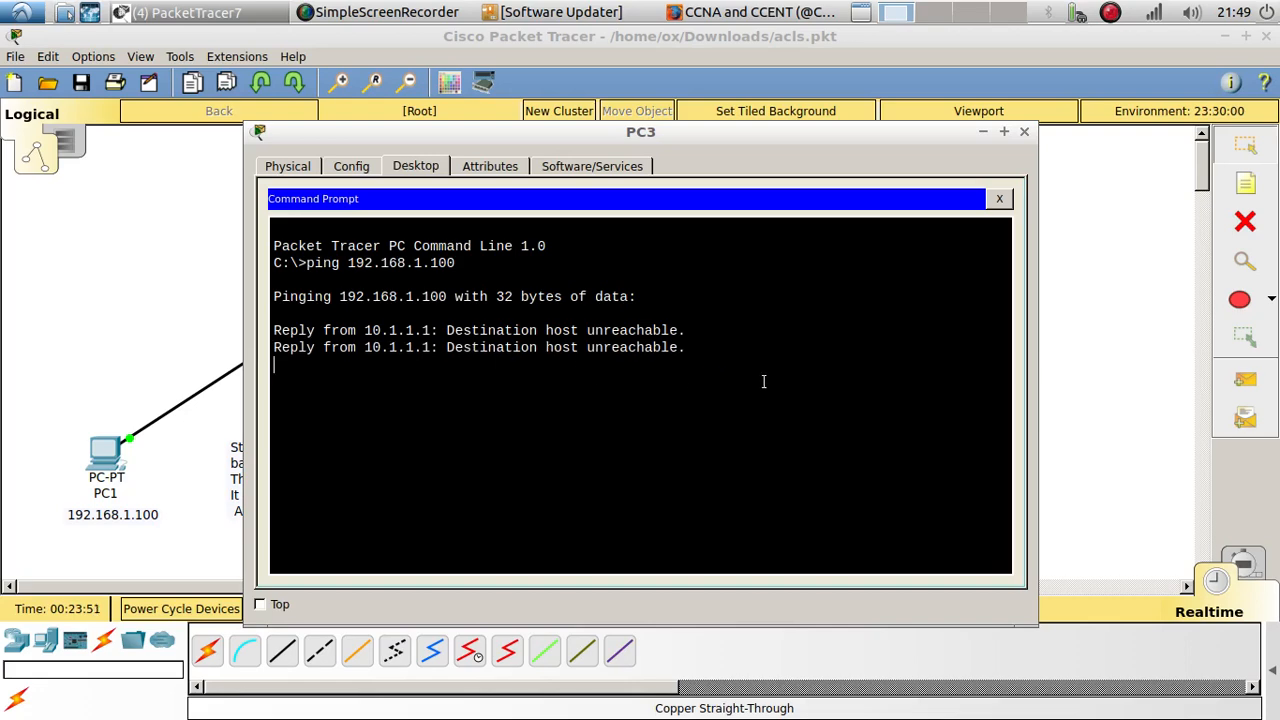
drag(694, 389, 277, 329)
Step: Reopen R1's command line and review the access-list 1 deny entry for 192.168.2.100
click(230, 377)
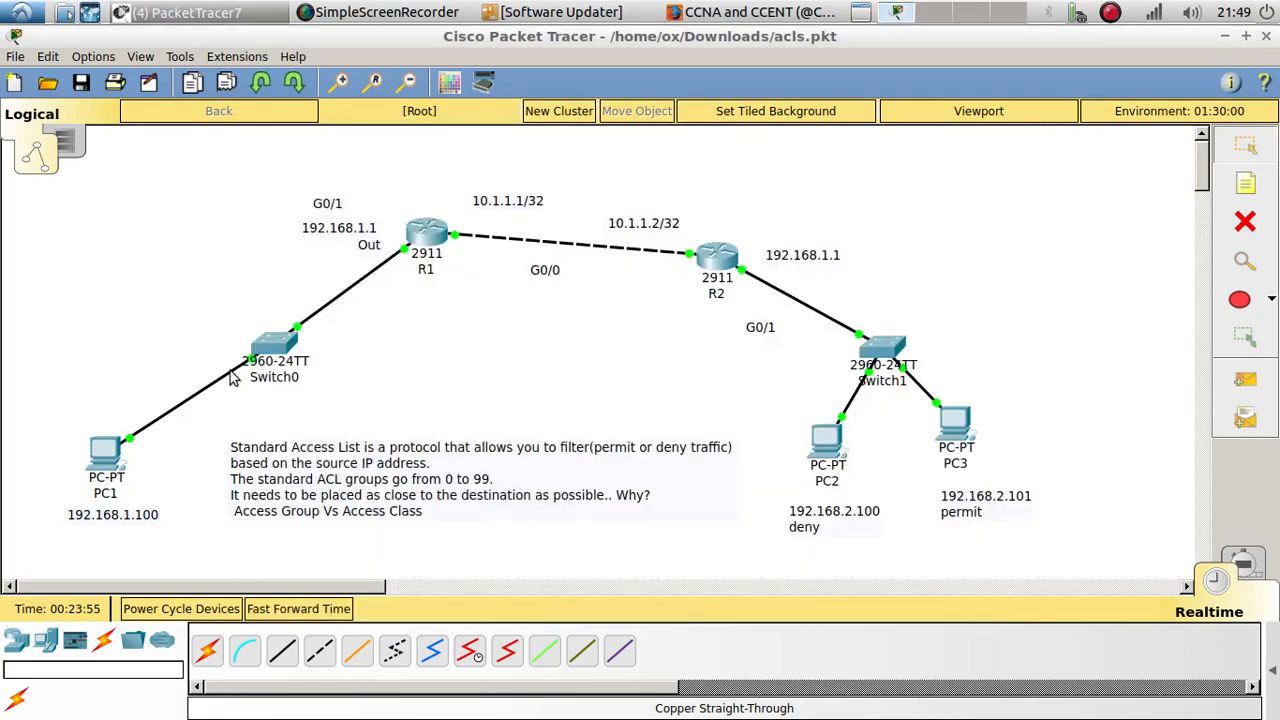
click(434, 238)
drag(476, 38, 379, 35)
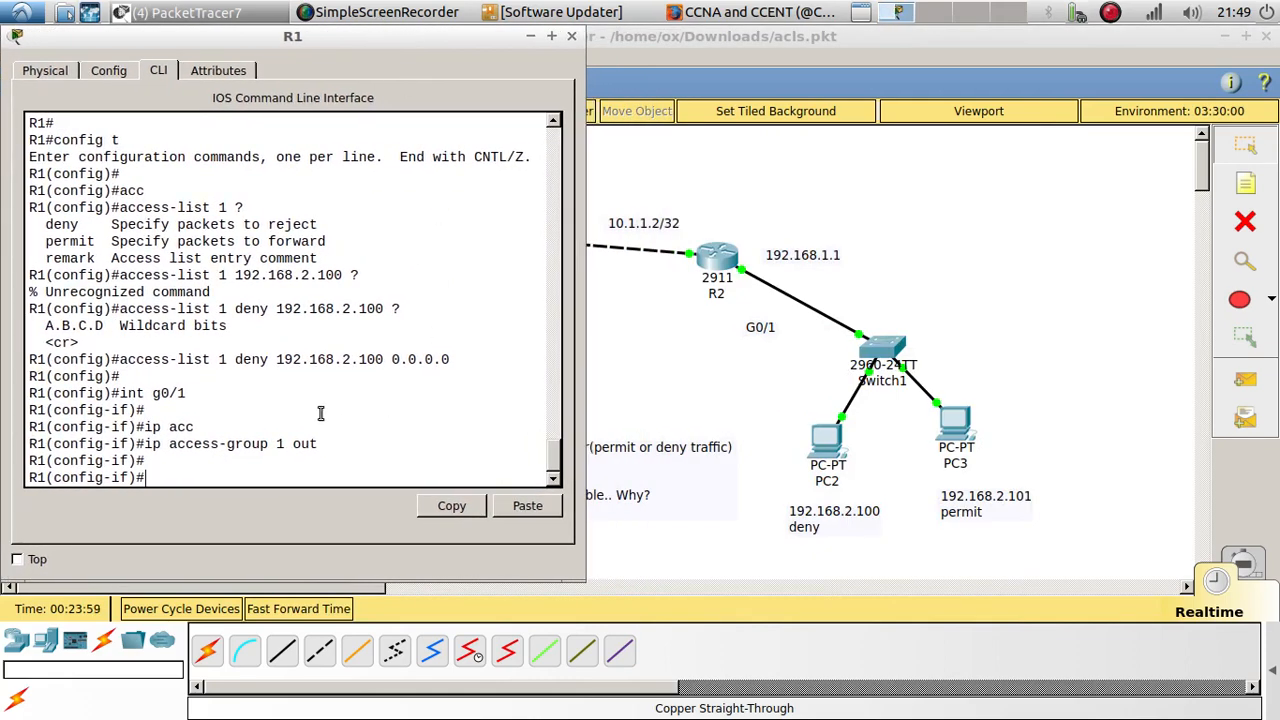
drag(117, 360, 467, 359)
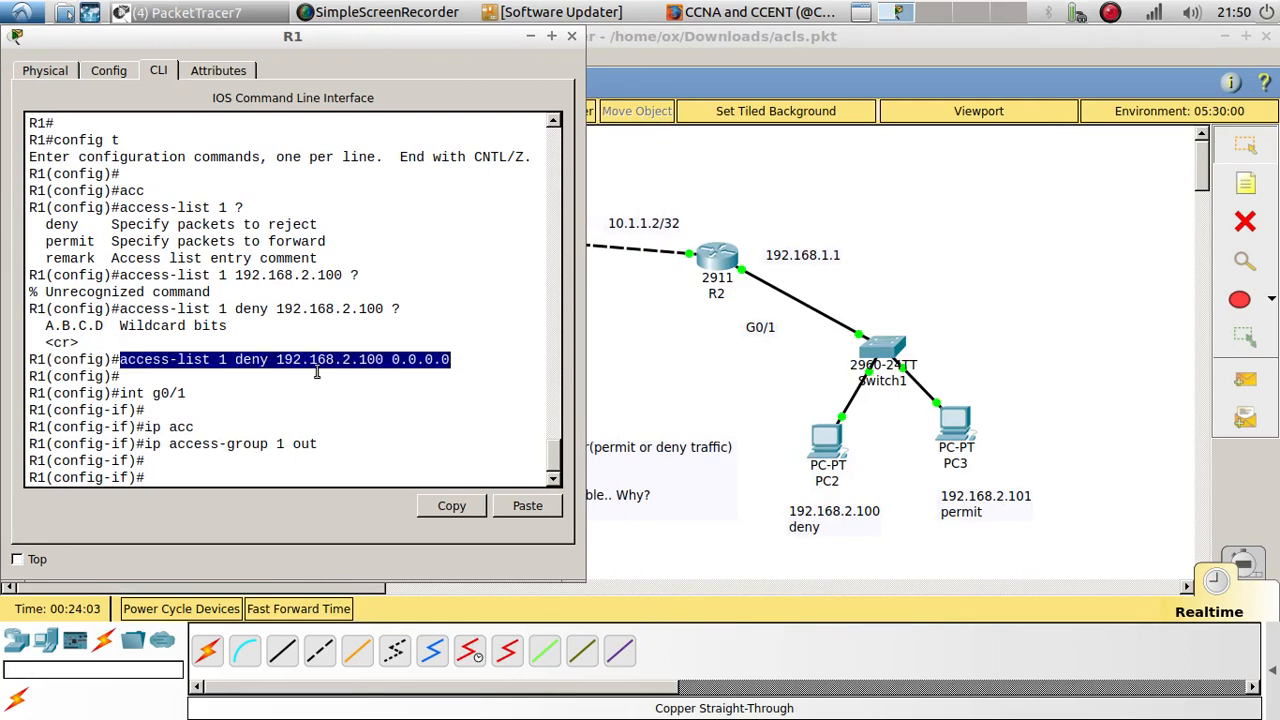
click(132, 377)
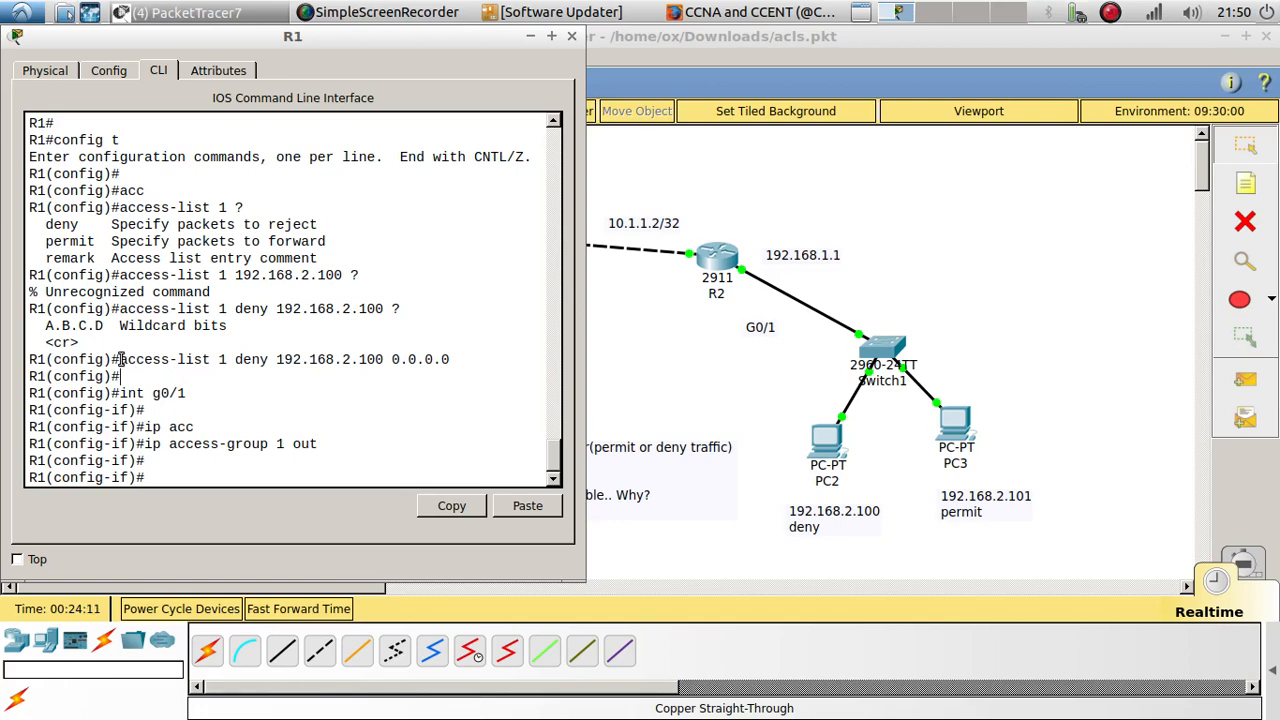
drag(120, 359, 455, 360)
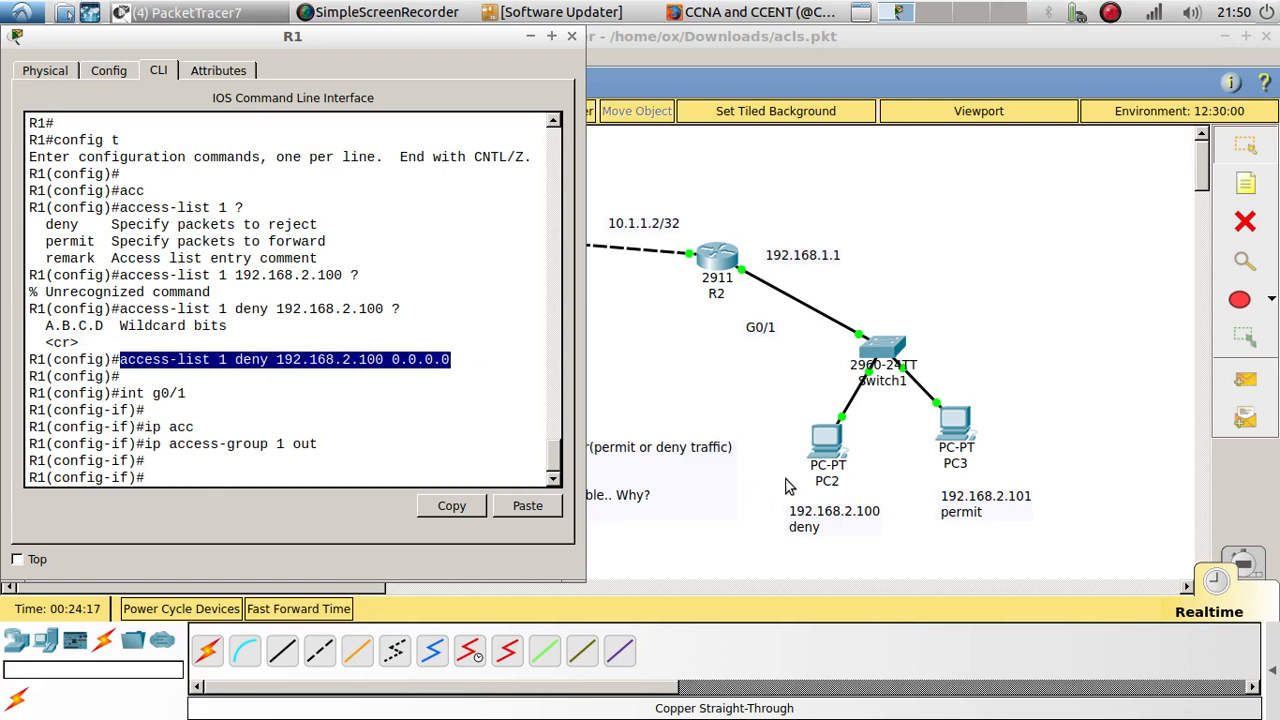
click(142, 374)
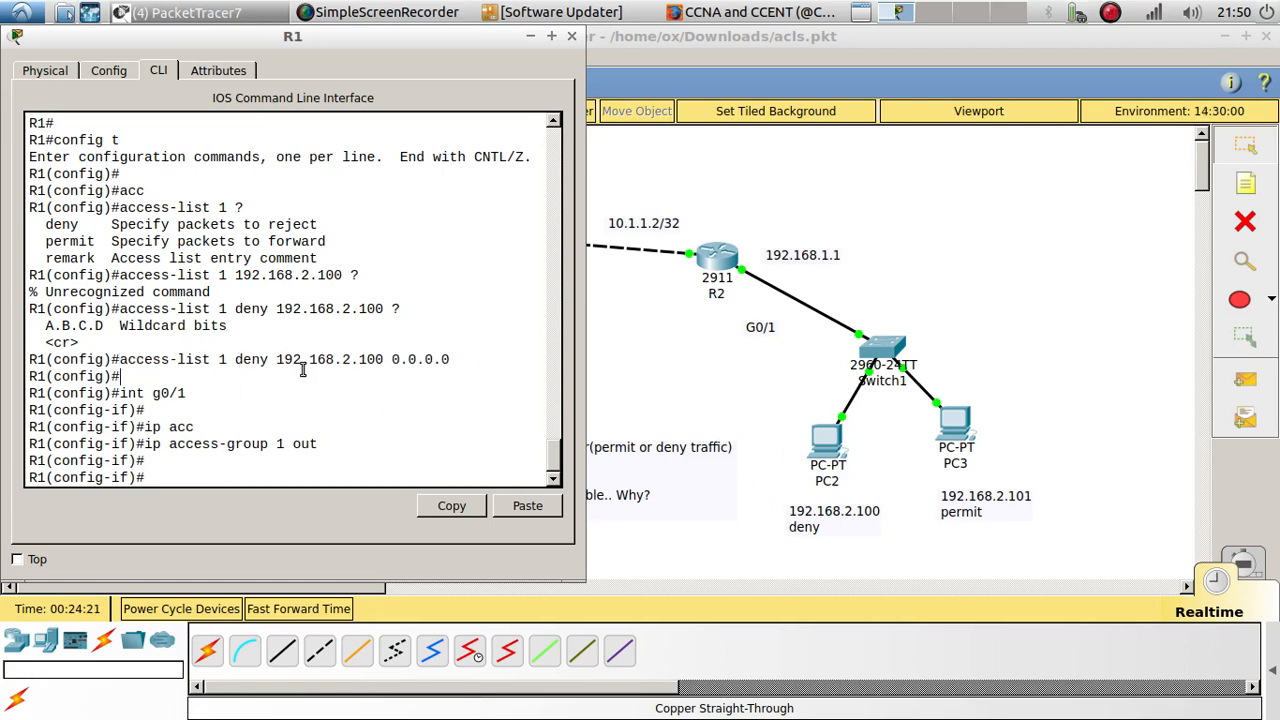
drag(284, 359, 452, 360)
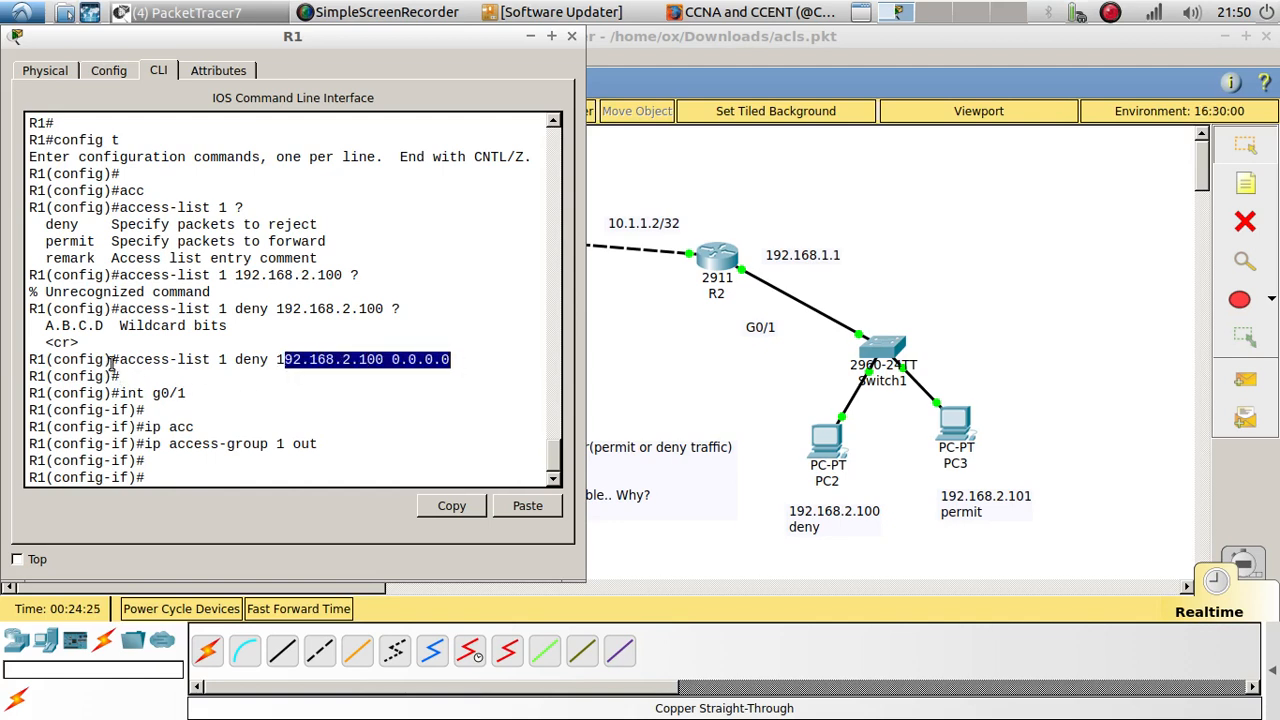
drag(119, 362, 491, 385)
click(481, 379)
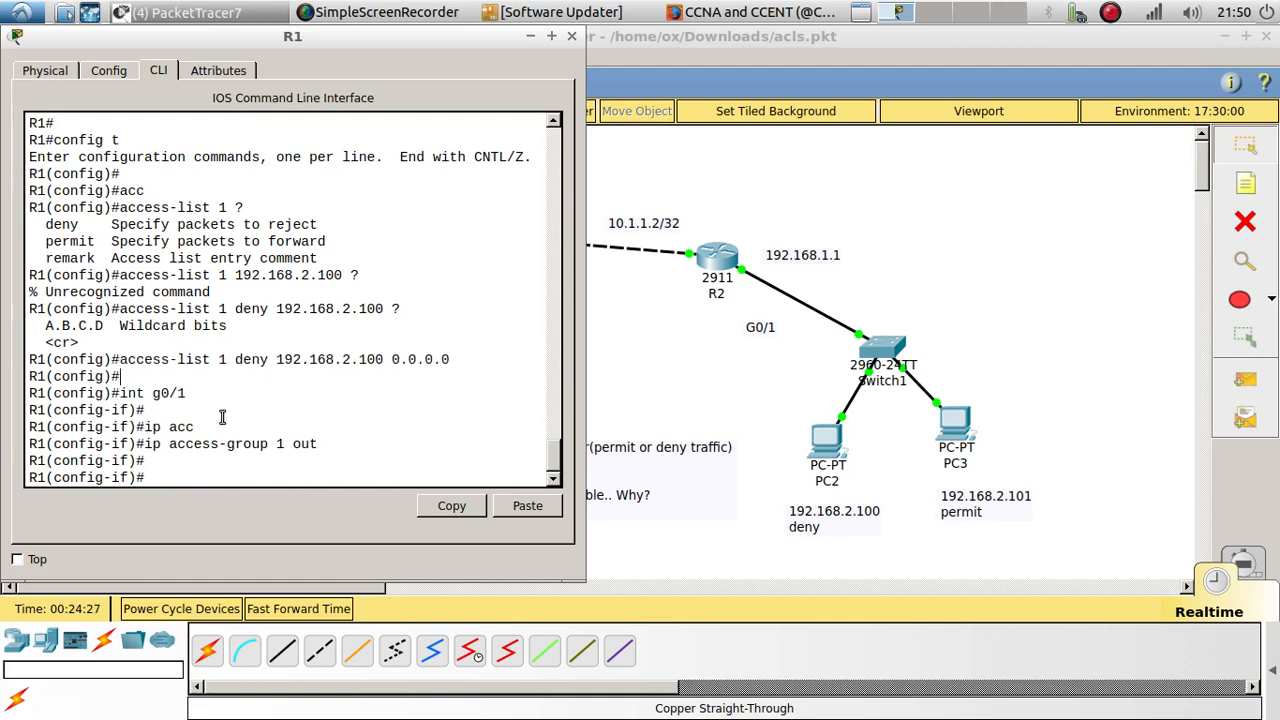
Step: Leave interface configuration mode on R1 and return to global configuration mode
key(Return)
key(Return)
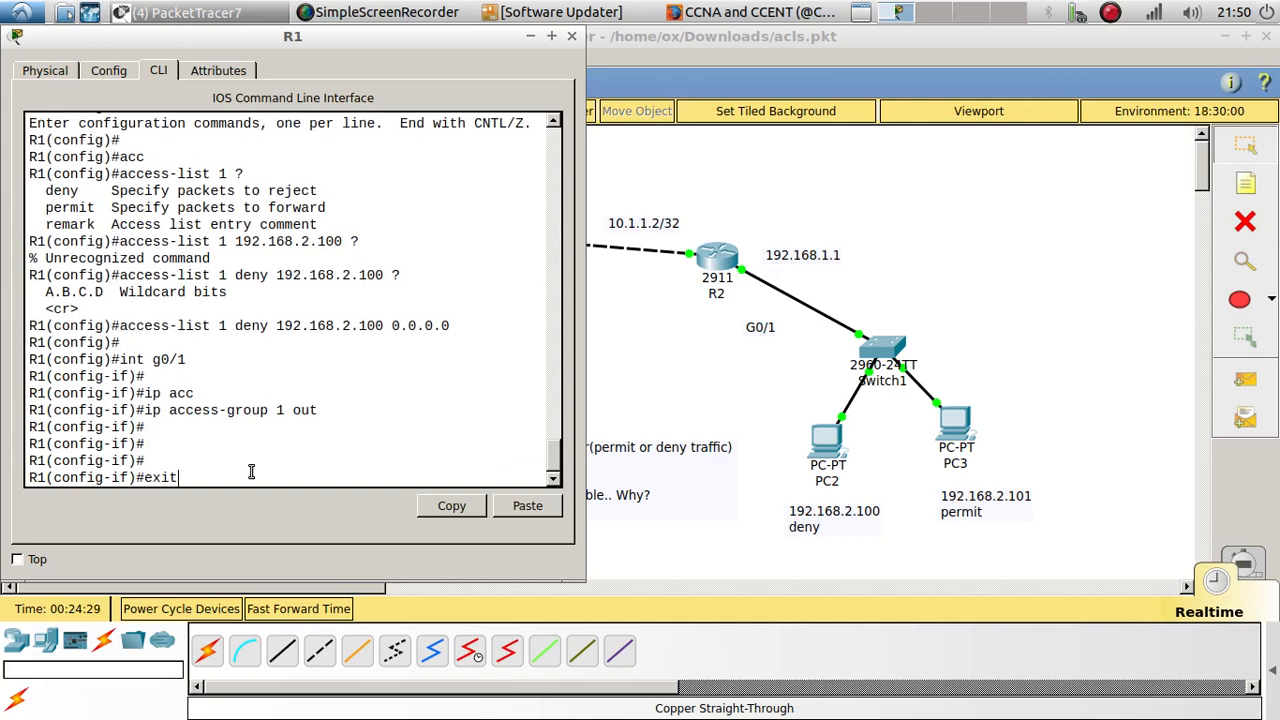
text(exit)
key(Return)
key(Return)
key(Return)
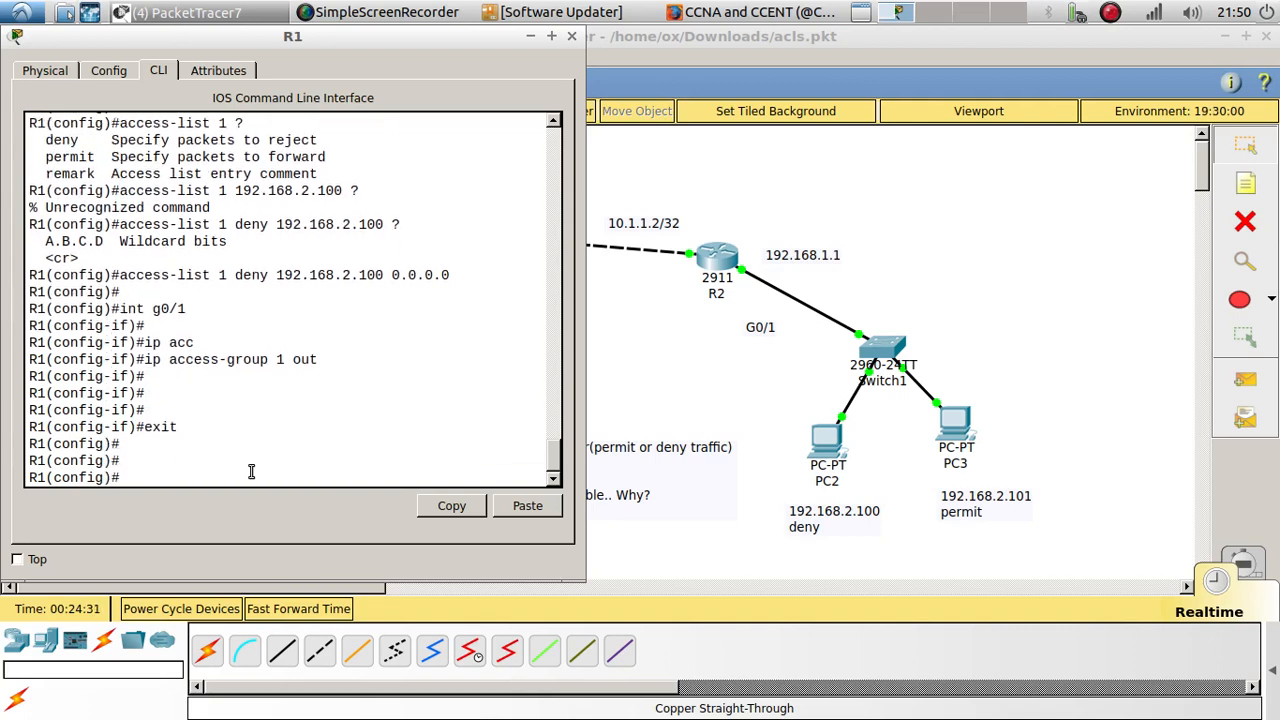
Step: Add an access-list 1 entry on R1 that permits host 192.168.2.101
text(acc)
key(Tab)
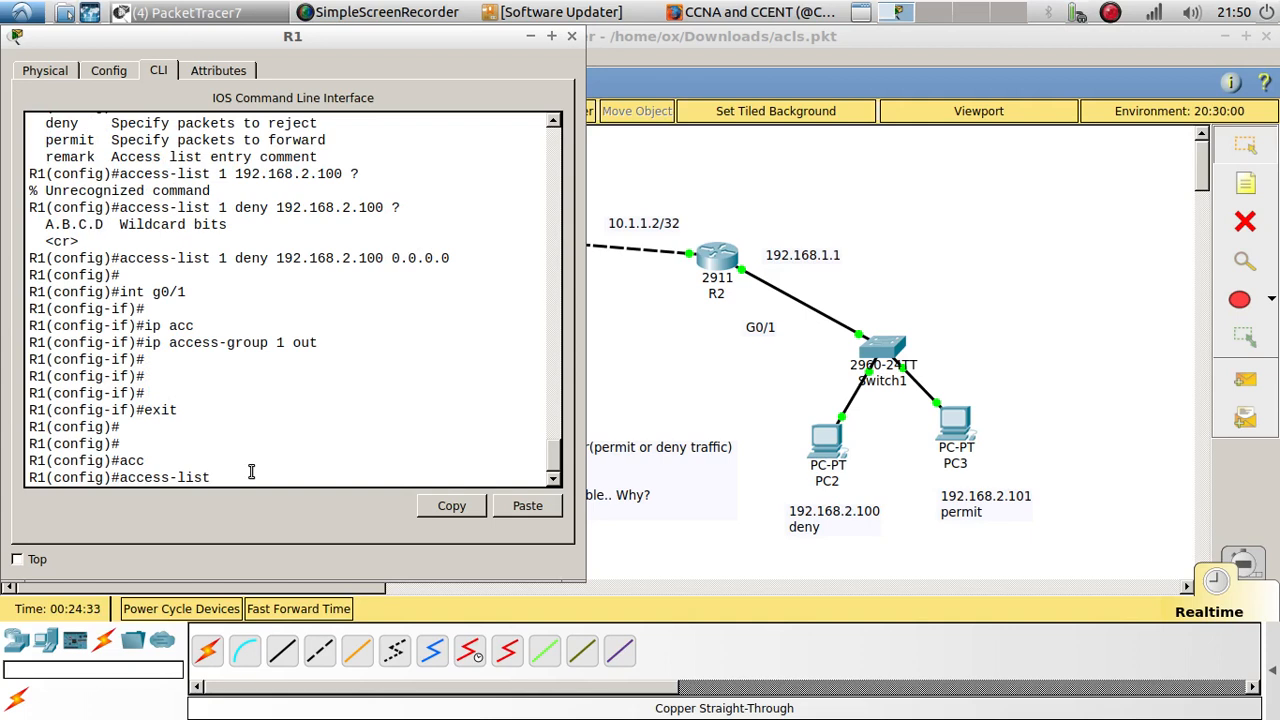
text(1 pe)
key(Tab)
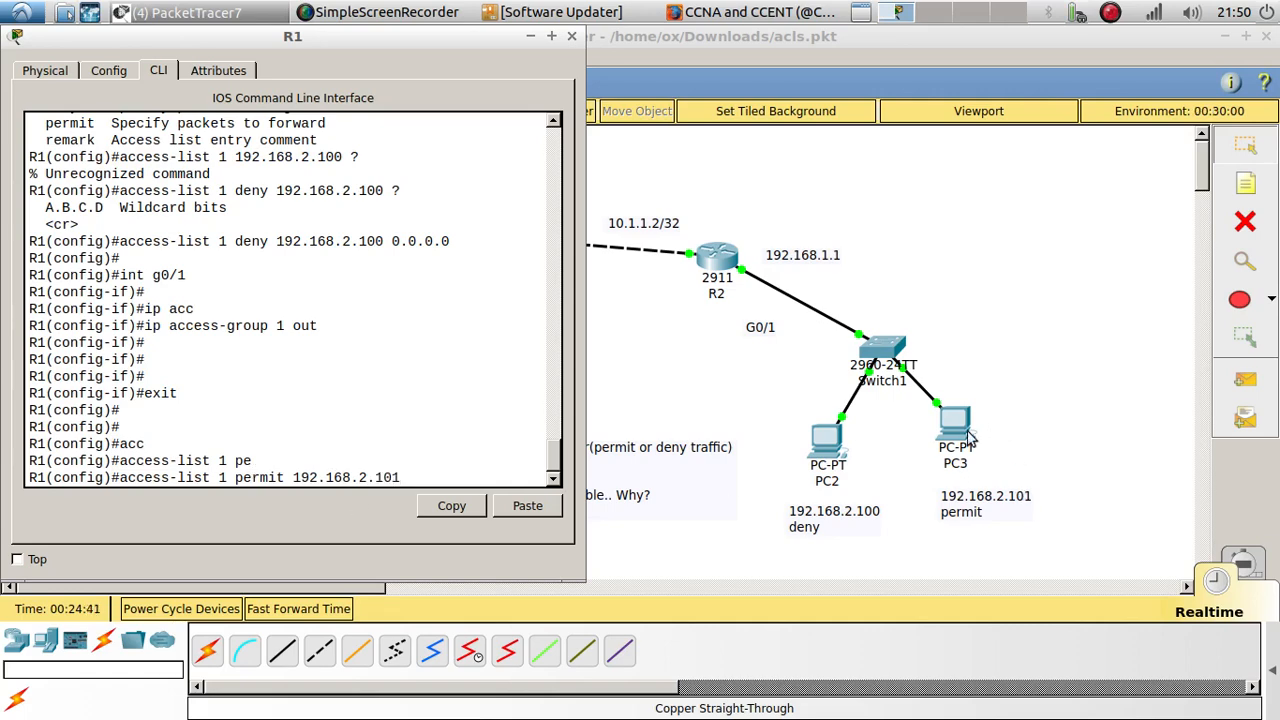
drag(279, 40, 621, 50)
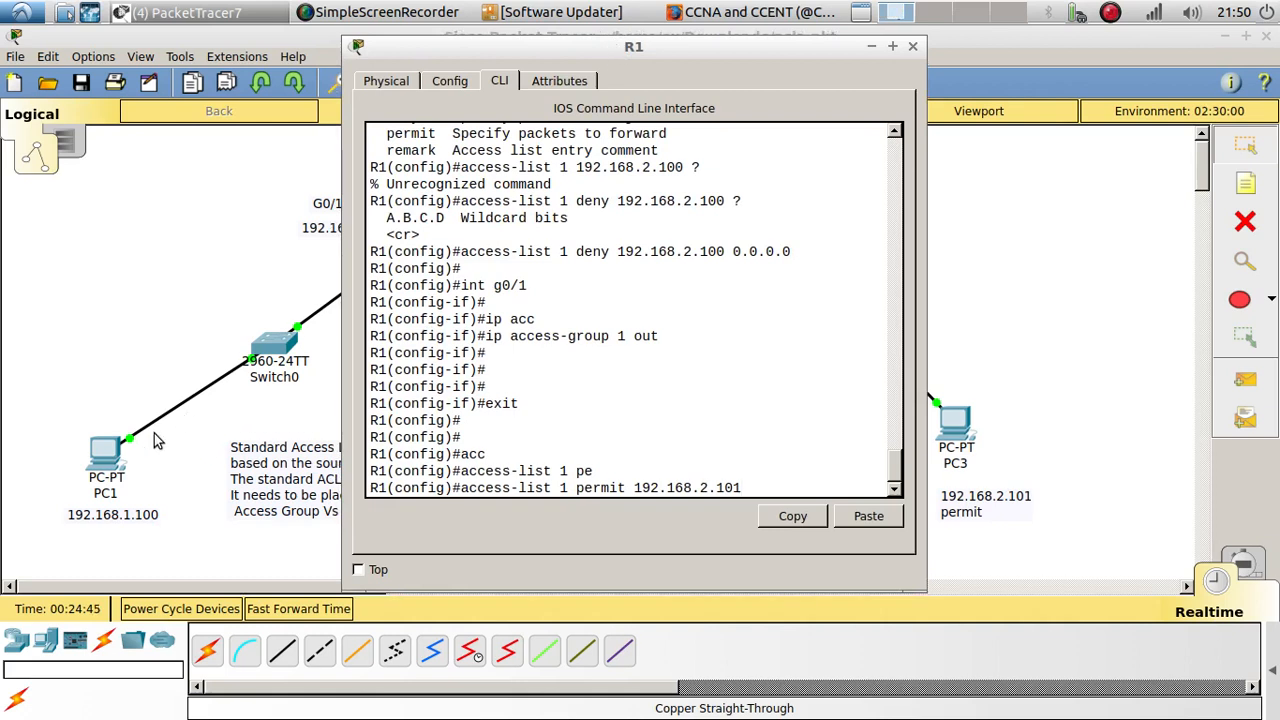
scroll(691, 442, down, 1)
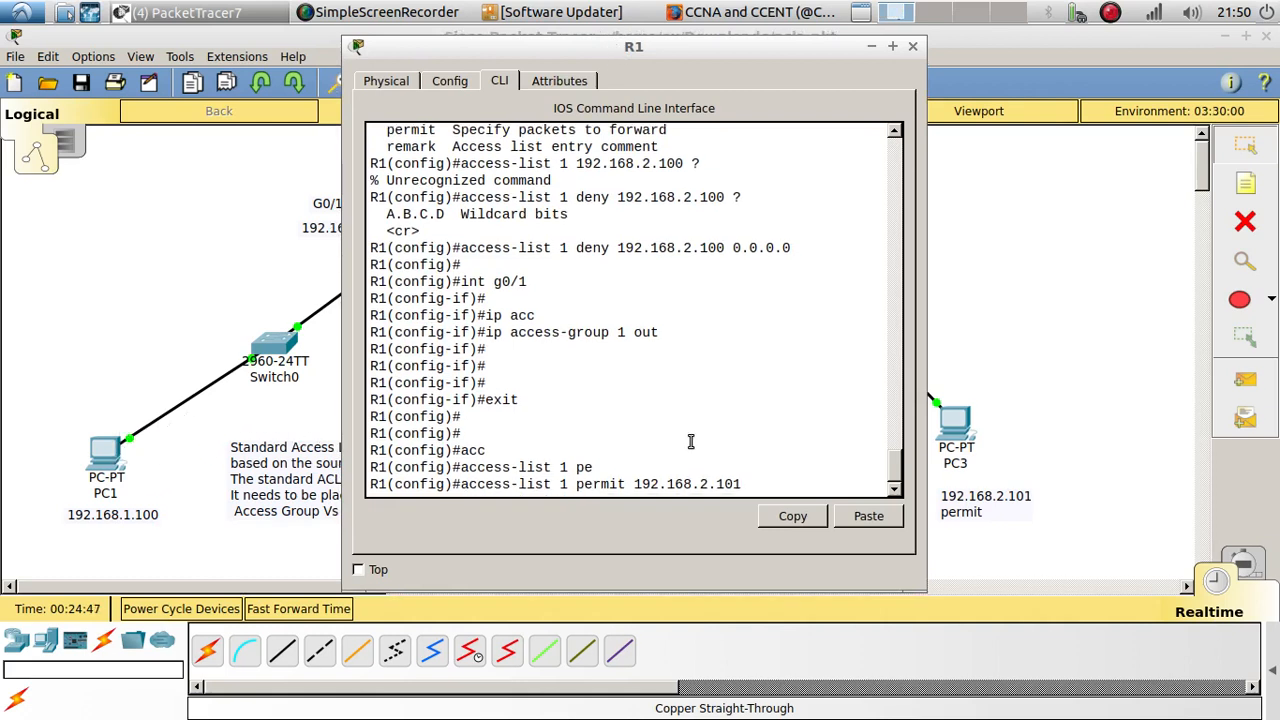
key(Return)
key(Return)
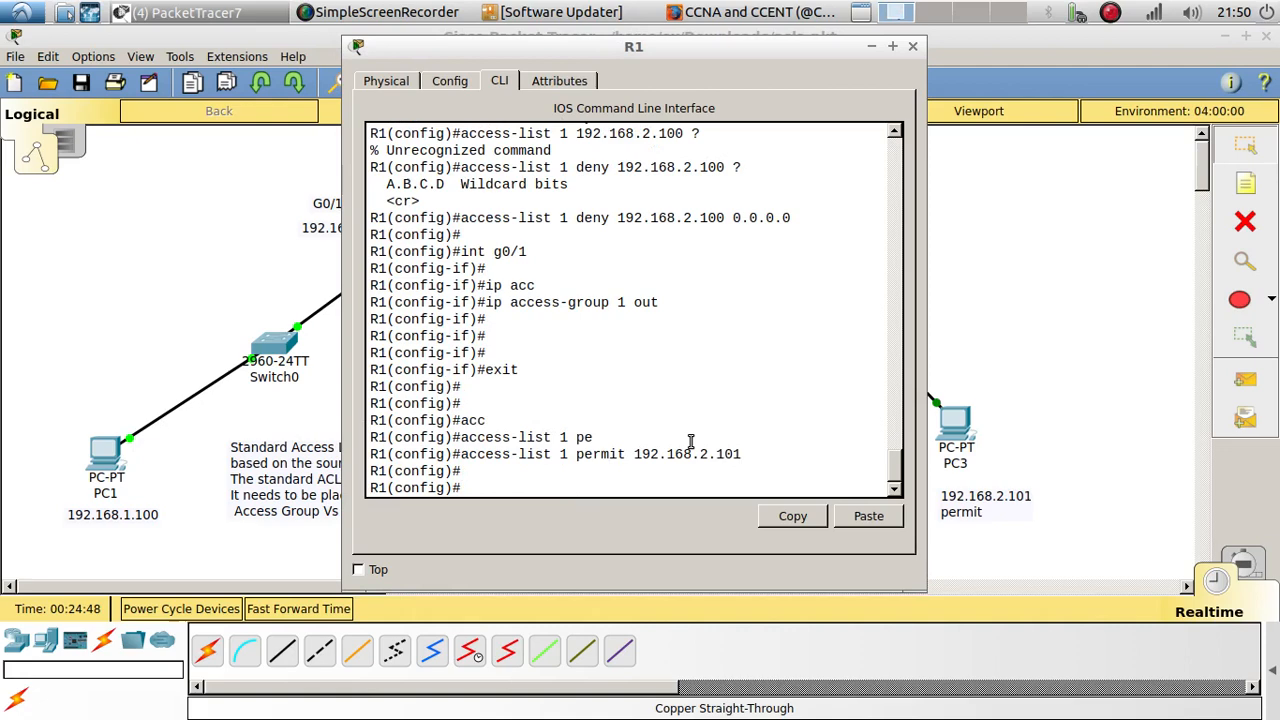
Step: Repeat the ping to 192.168.1.100 from PC3, examine the replies, and close PC3's window
click(951, 430)
click(632, 518)
key(Up)
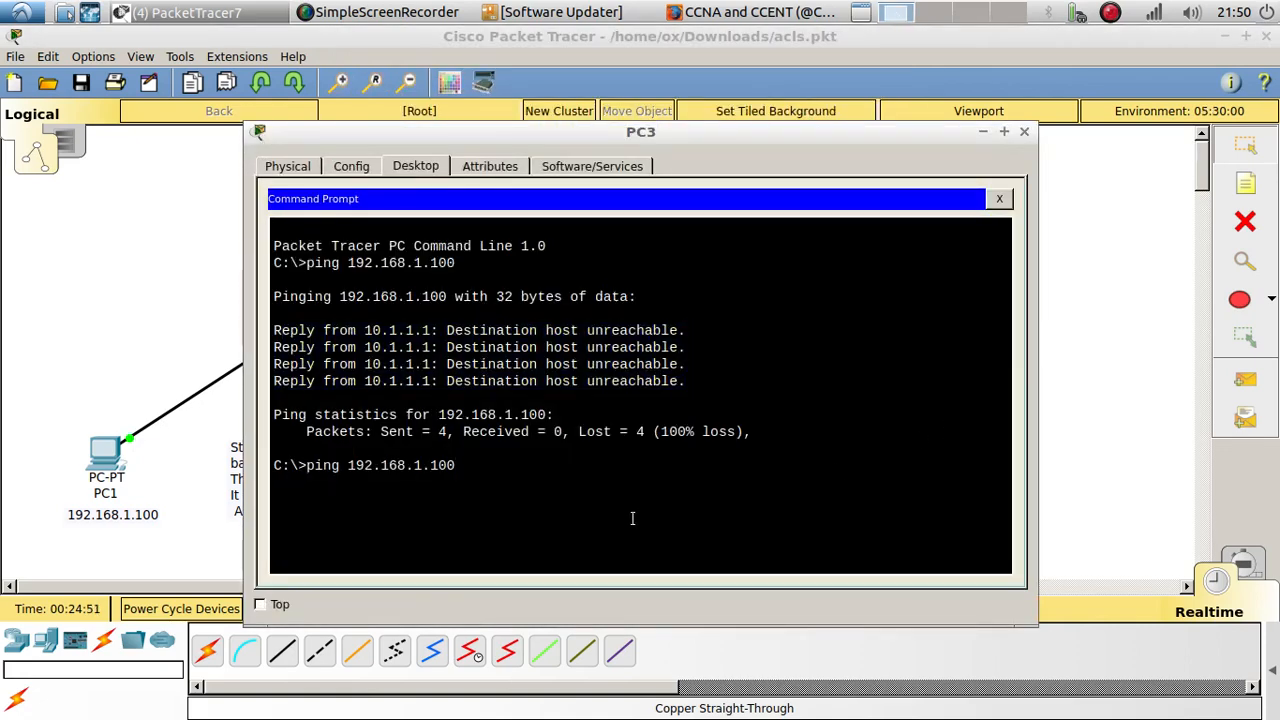
key(Return)
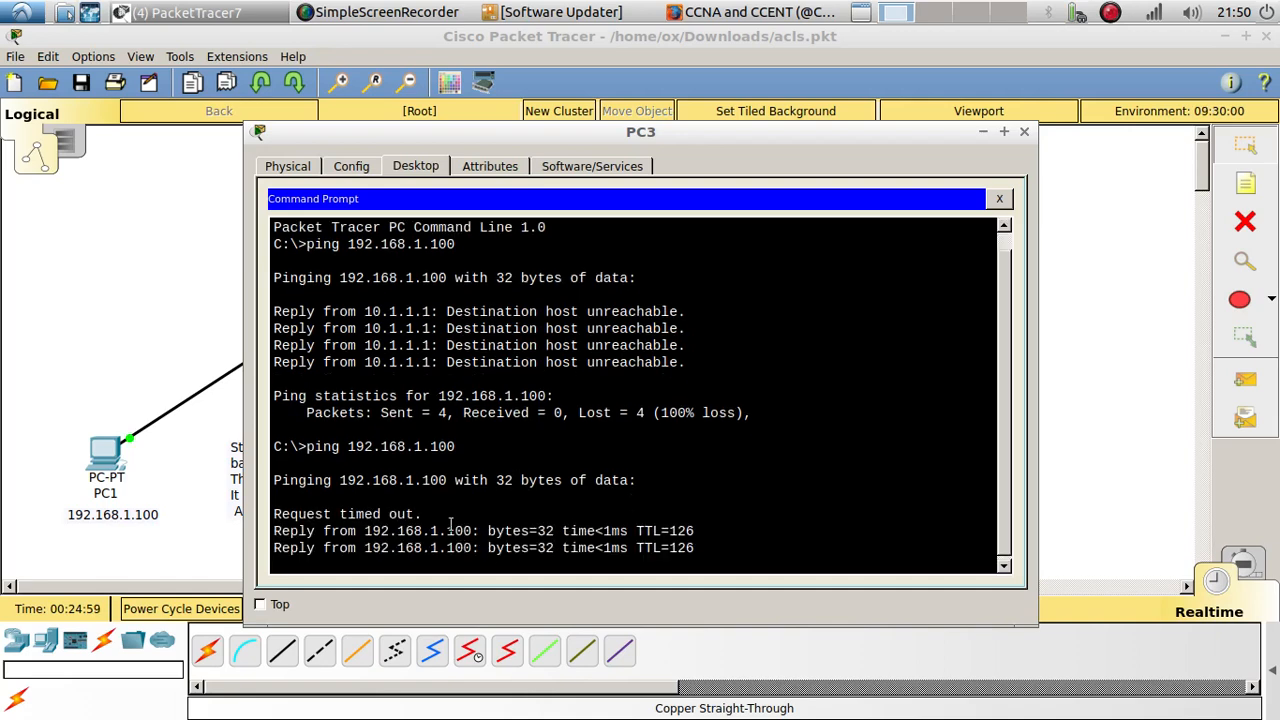
drag(698, 447, 278, 412)
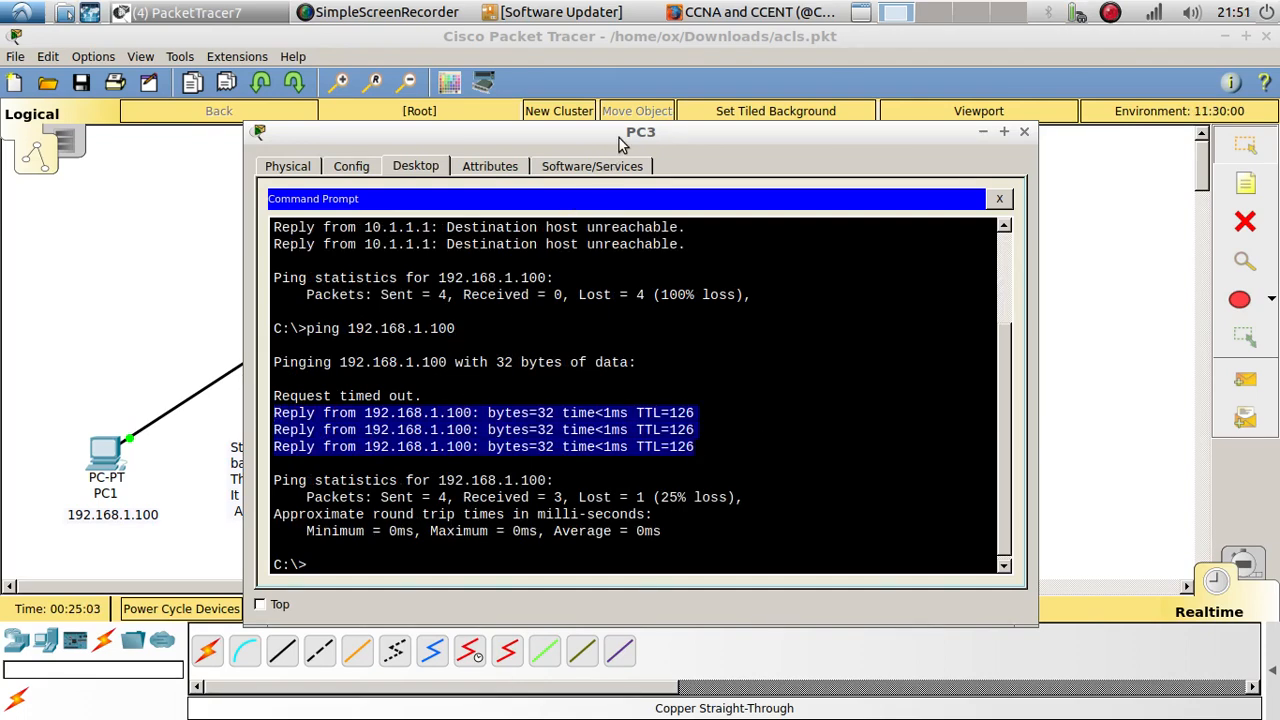
drag(620, 136, 596, 121)
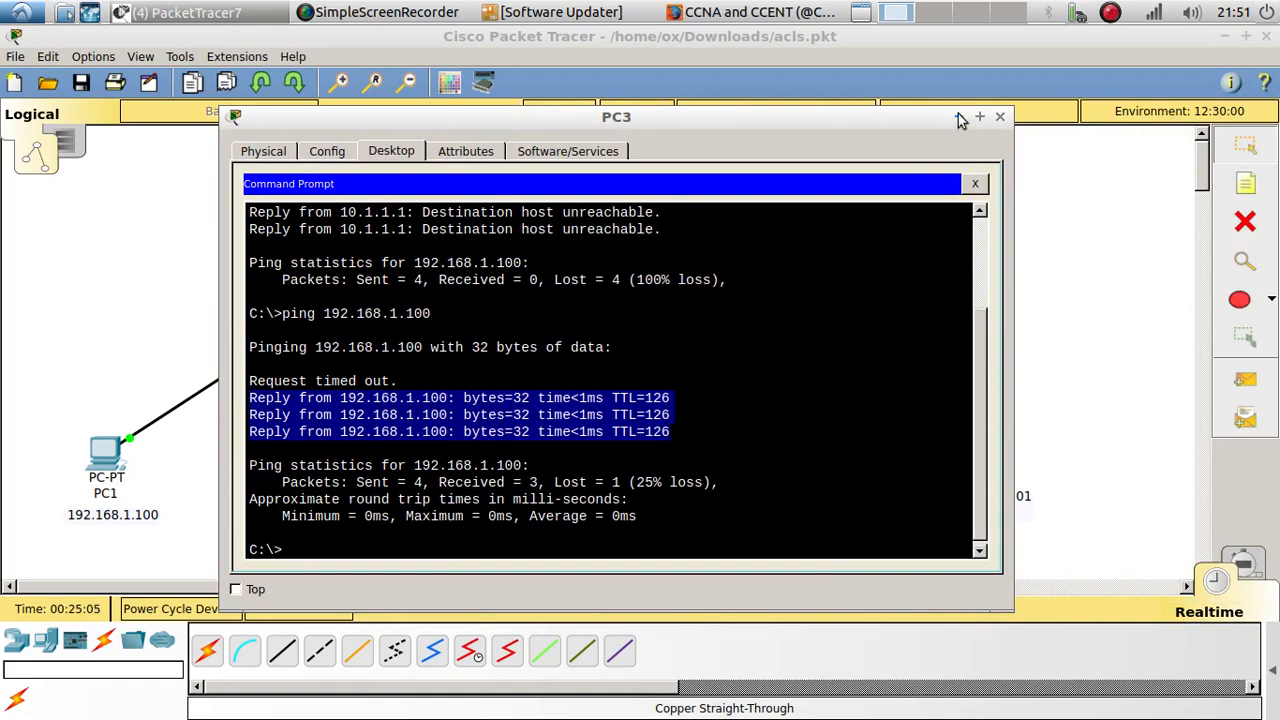
click(999, 116)
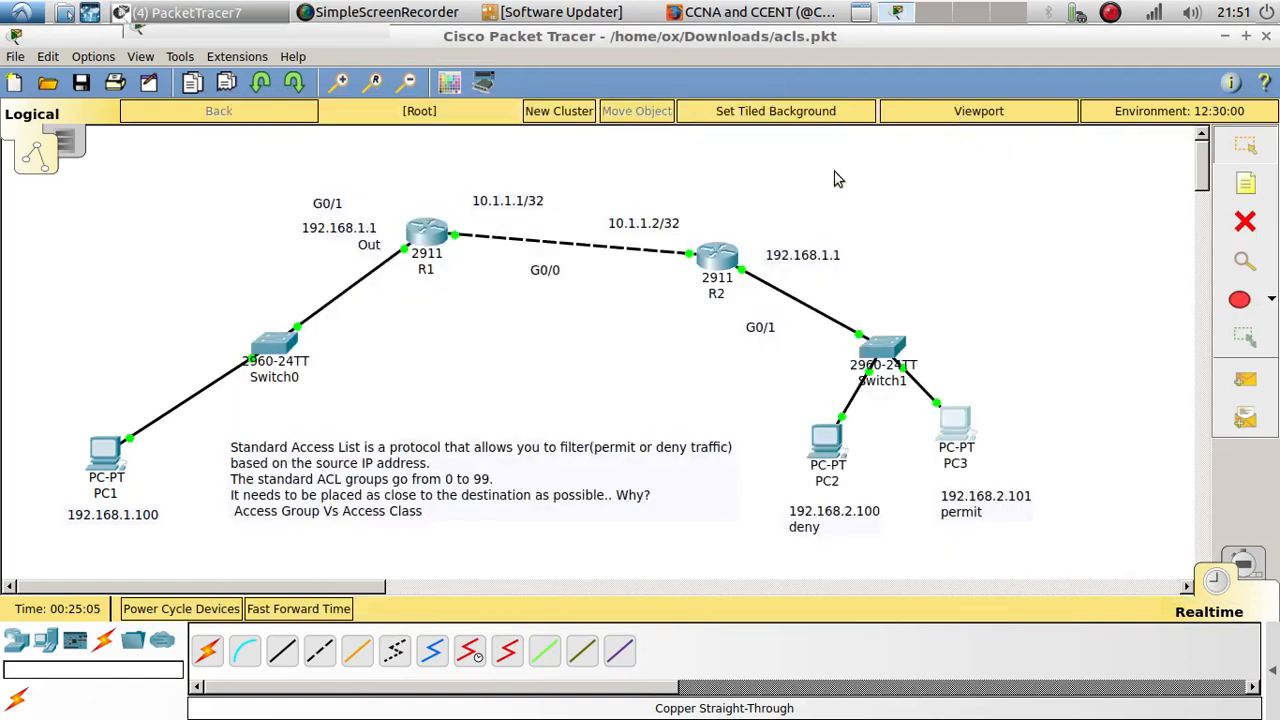
Step: Review the access-list 1 permit entry for 192.168.2.101 and the earlier entries in R1's command line
click(422, 248)
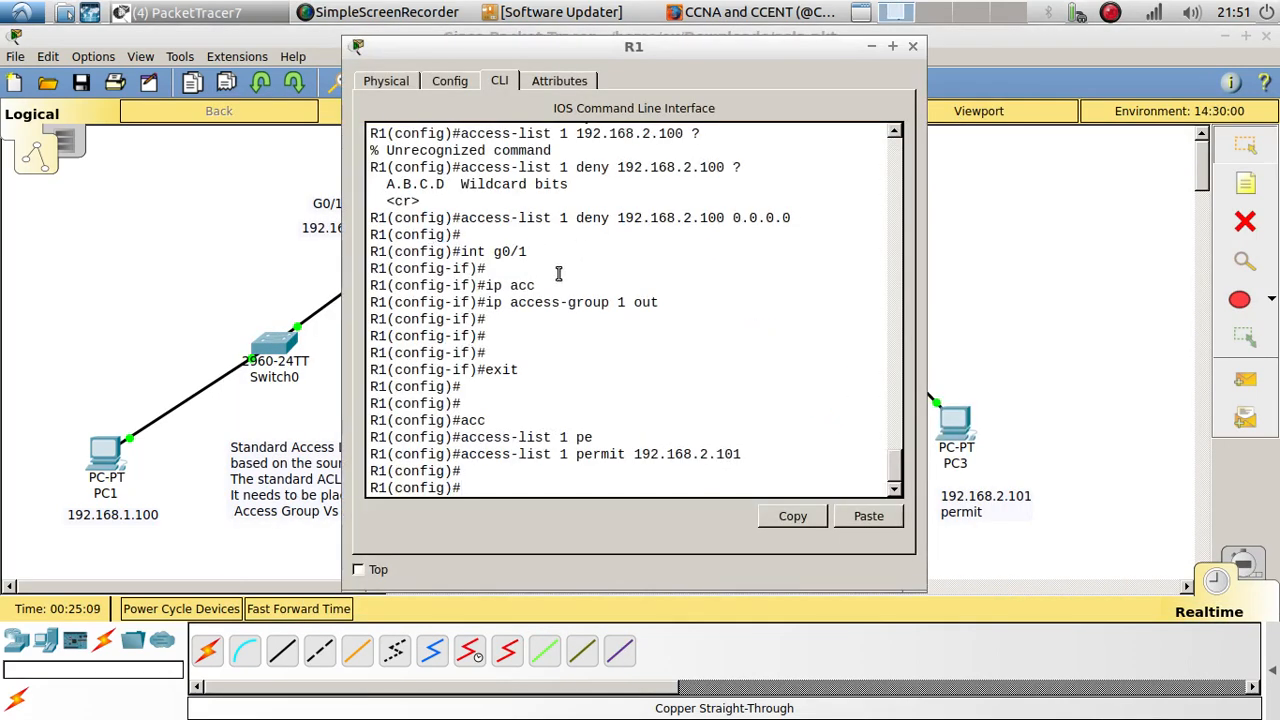
drag(462, 455, 745, 456)
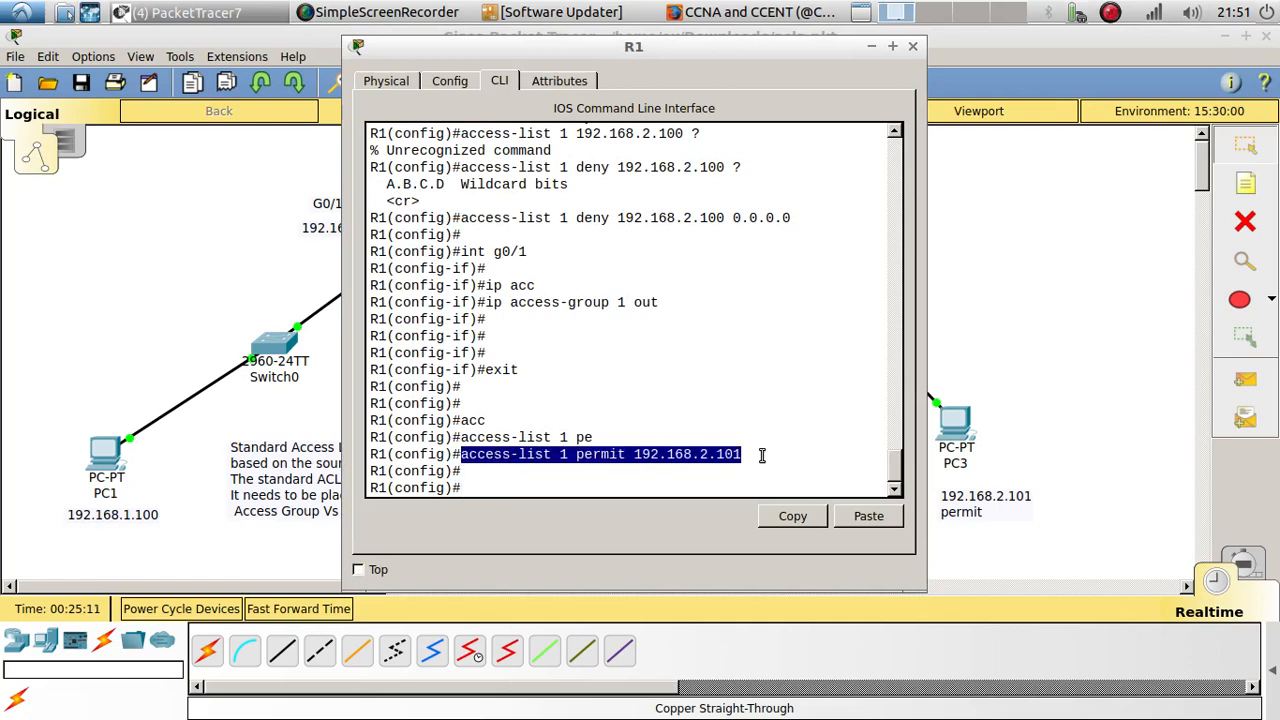
drag(636, 47, 321, 55)
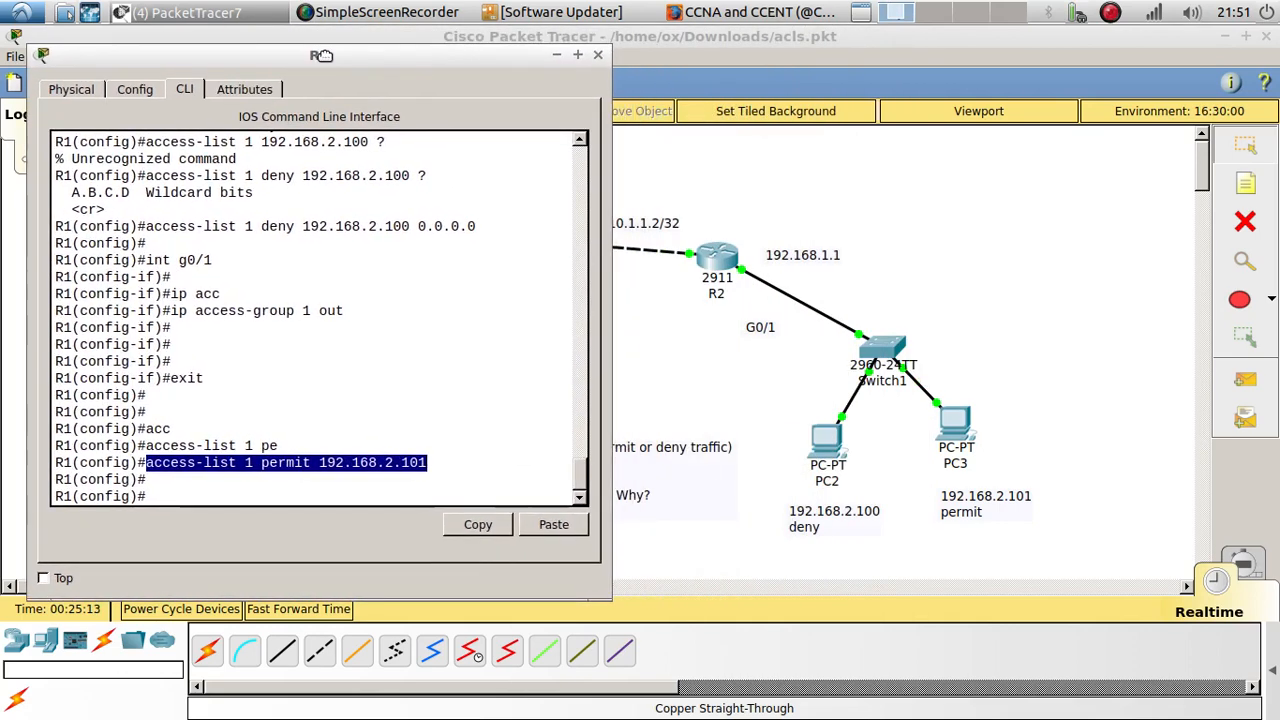
click(215, 485)
drag(147, 463, 435, 465)
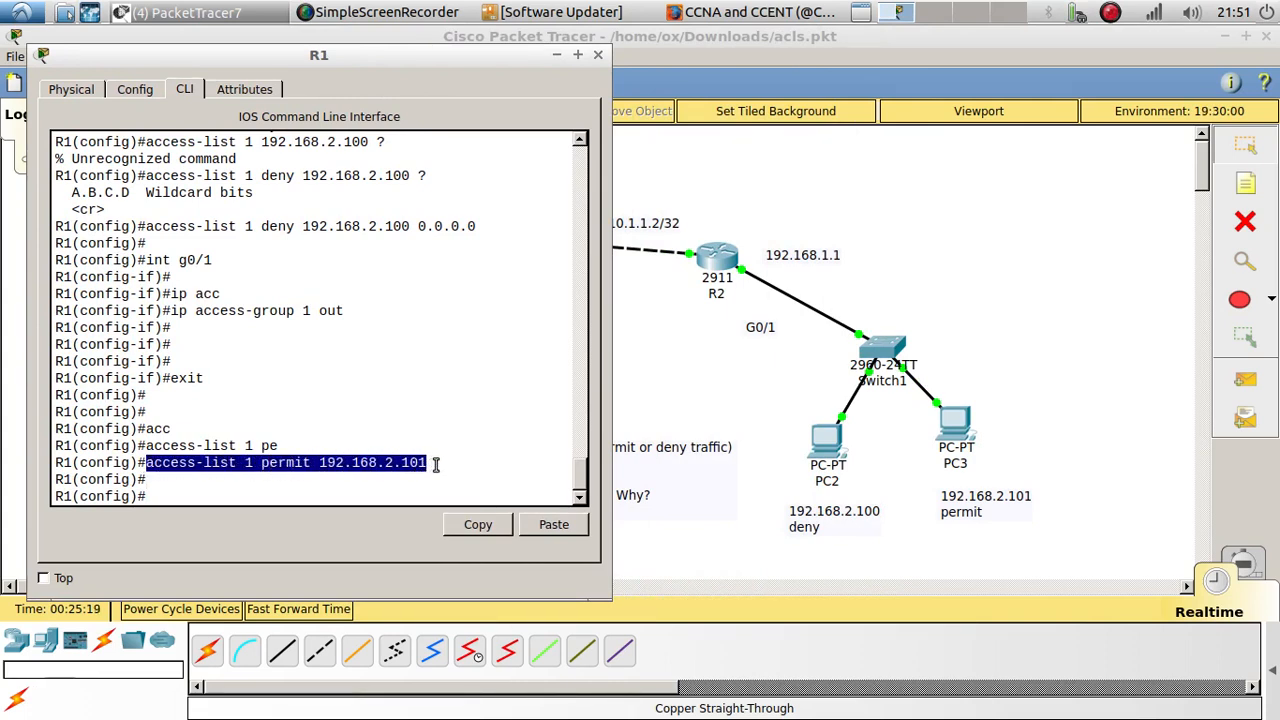
scroll(148, 330, up, 5)
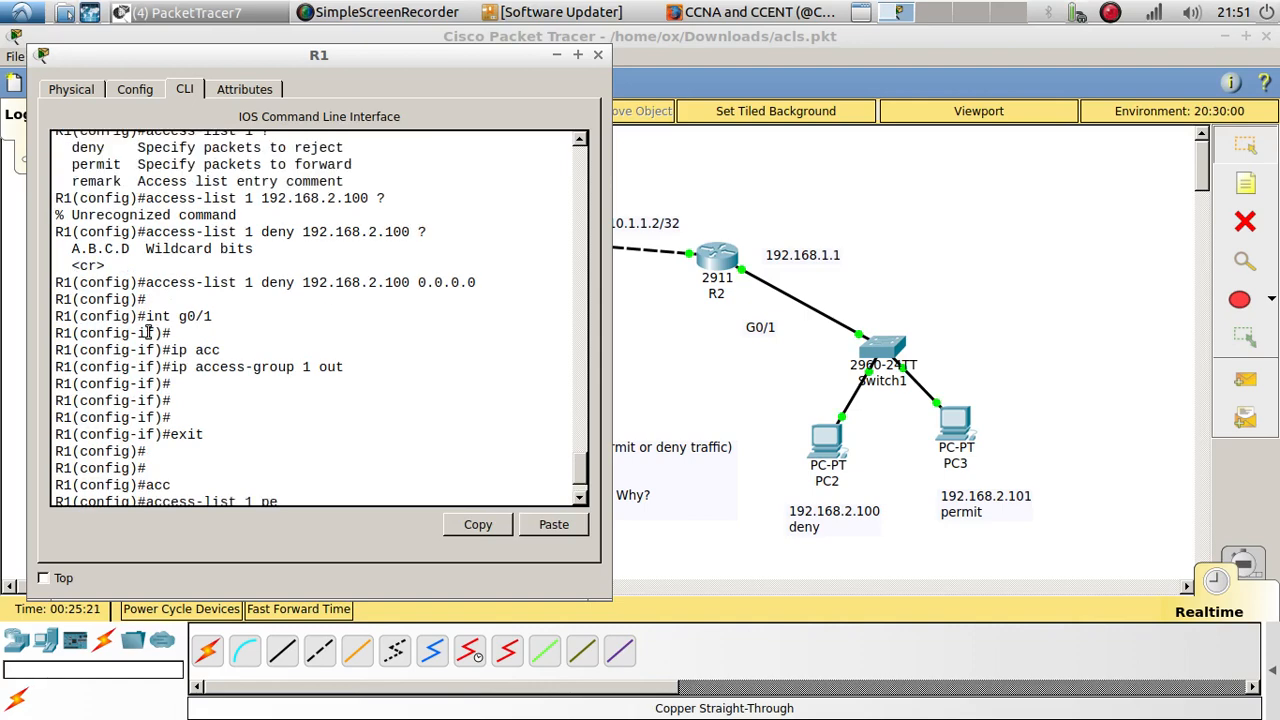
Step: Review the access-list 1 deny entry for 192.168.2.100 and the permit entry for 192.168.2.101 in R1's command line
drag(149, 345, 443, 345)
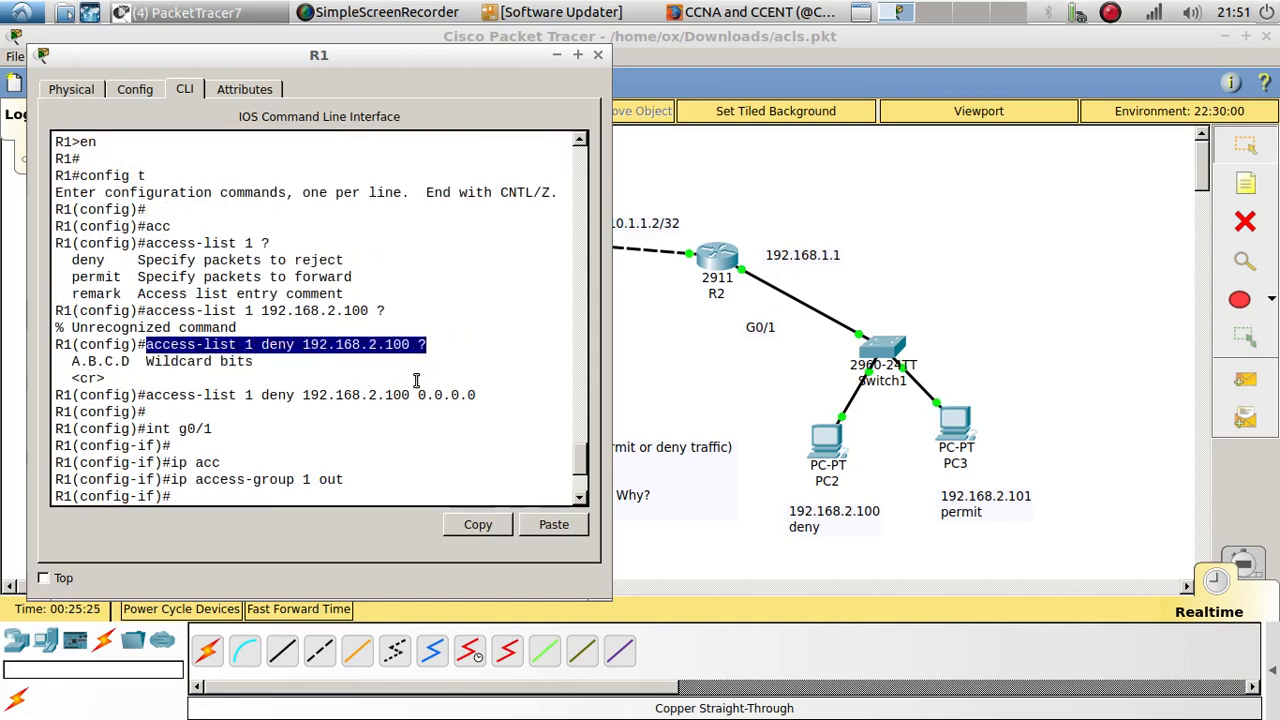
scroll(414, 392, down, 3)
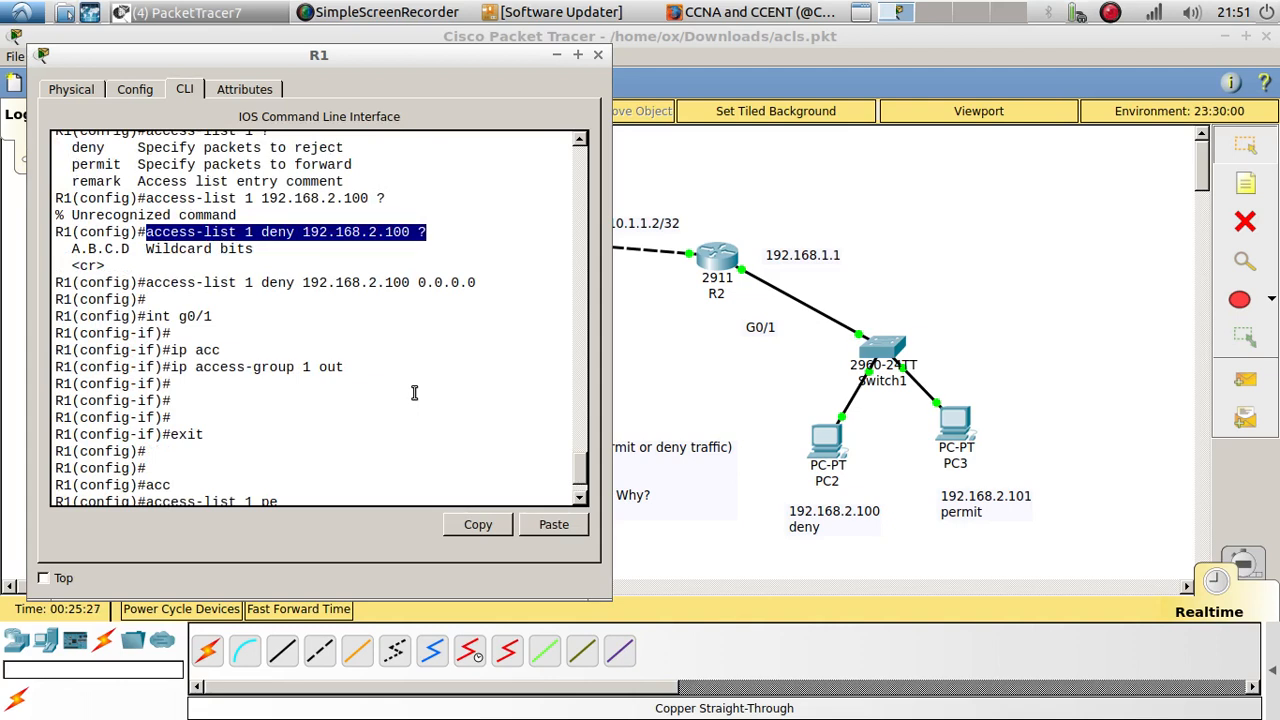
scroll(414, 392, down, 2)
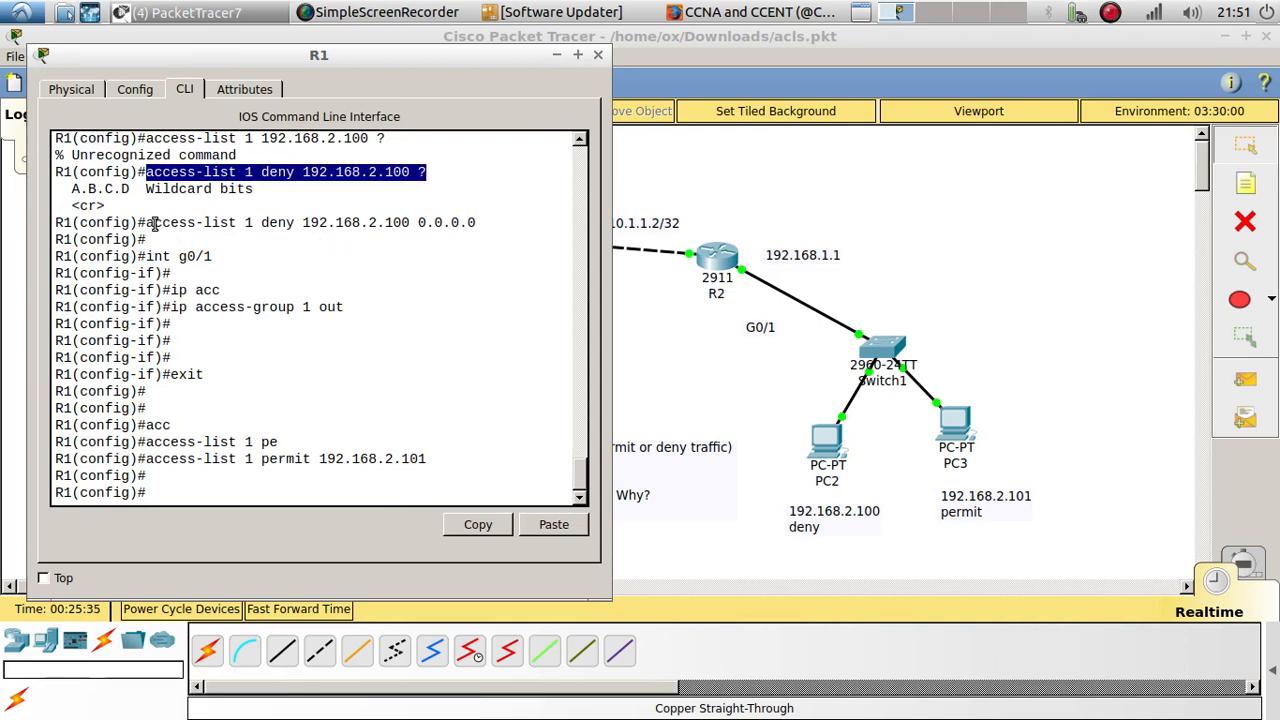
drag(148, 222, 481, 223)
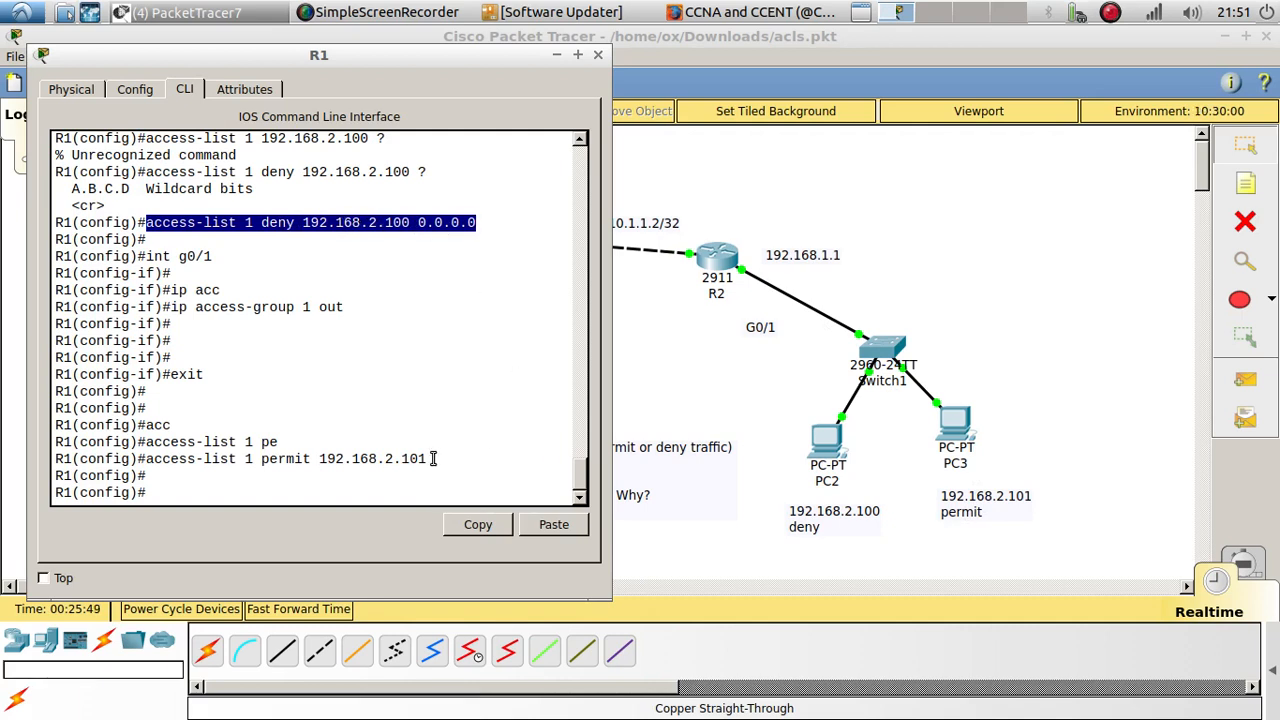
drag(430, 459, 145, 462)
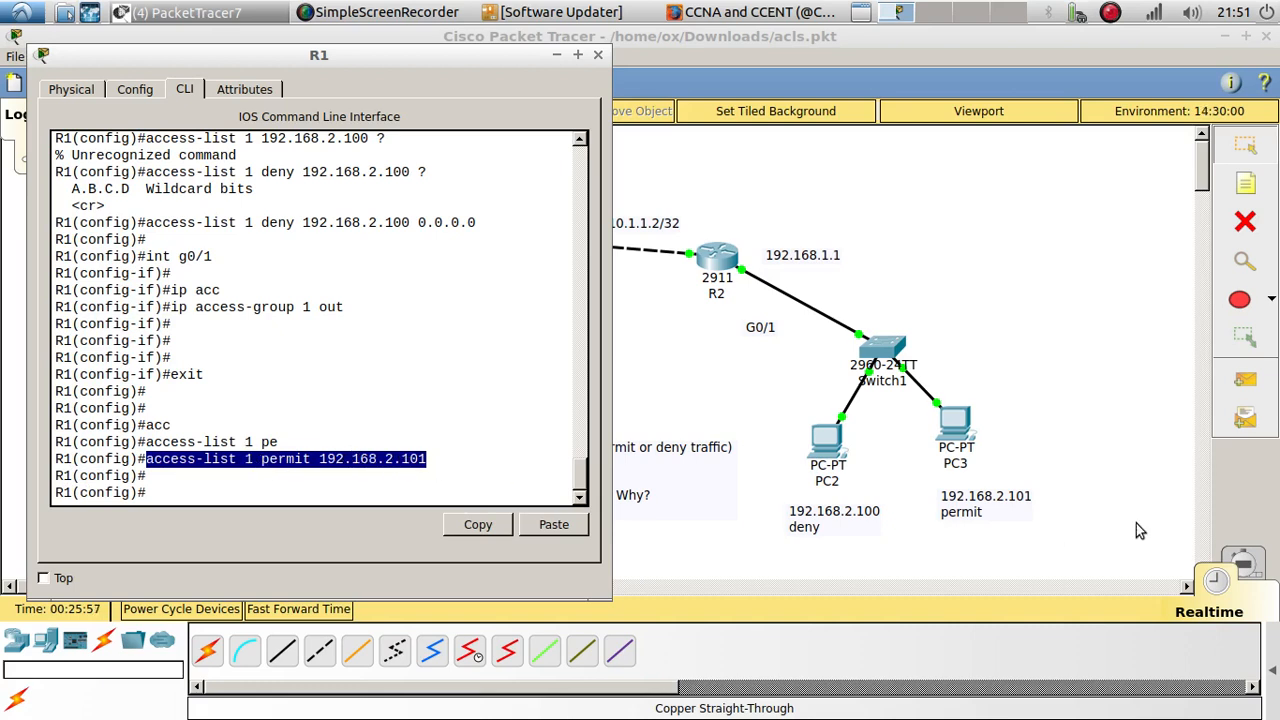
double_click(287, 456)
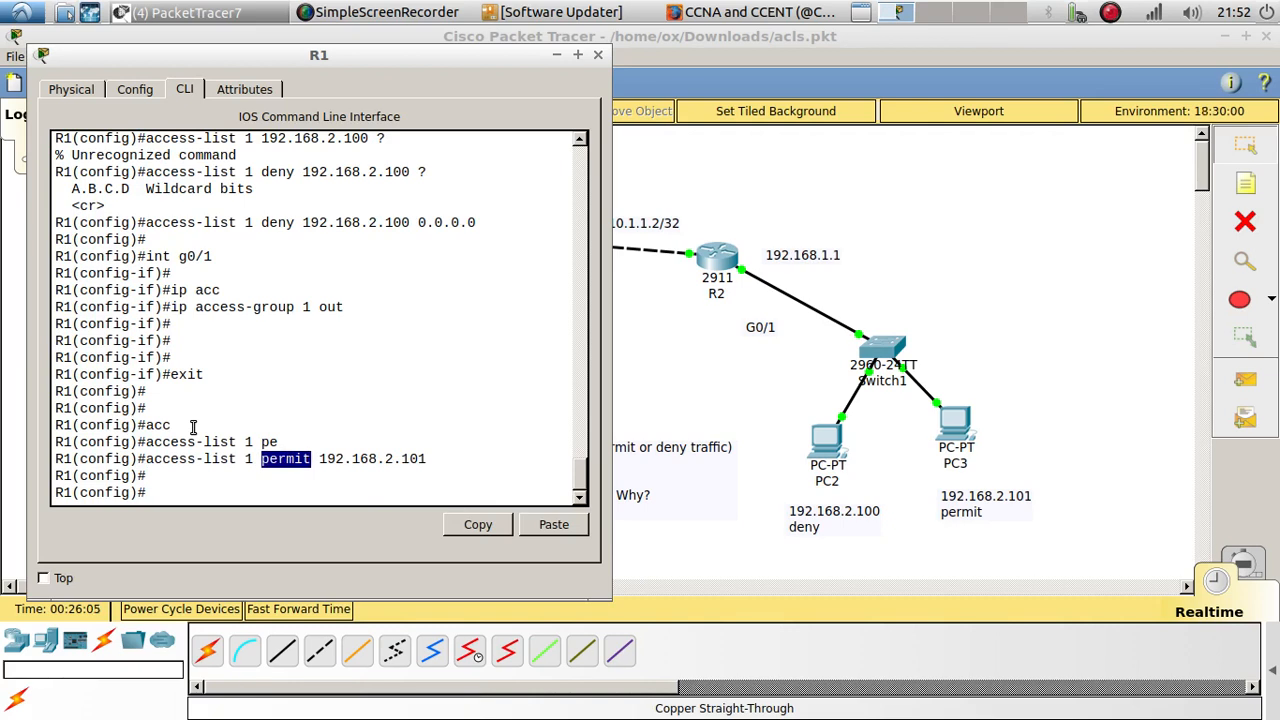
Step: Remove the access-list 1 permit entry for 192.168.2.101 from R1's configuration
click(178, 496)
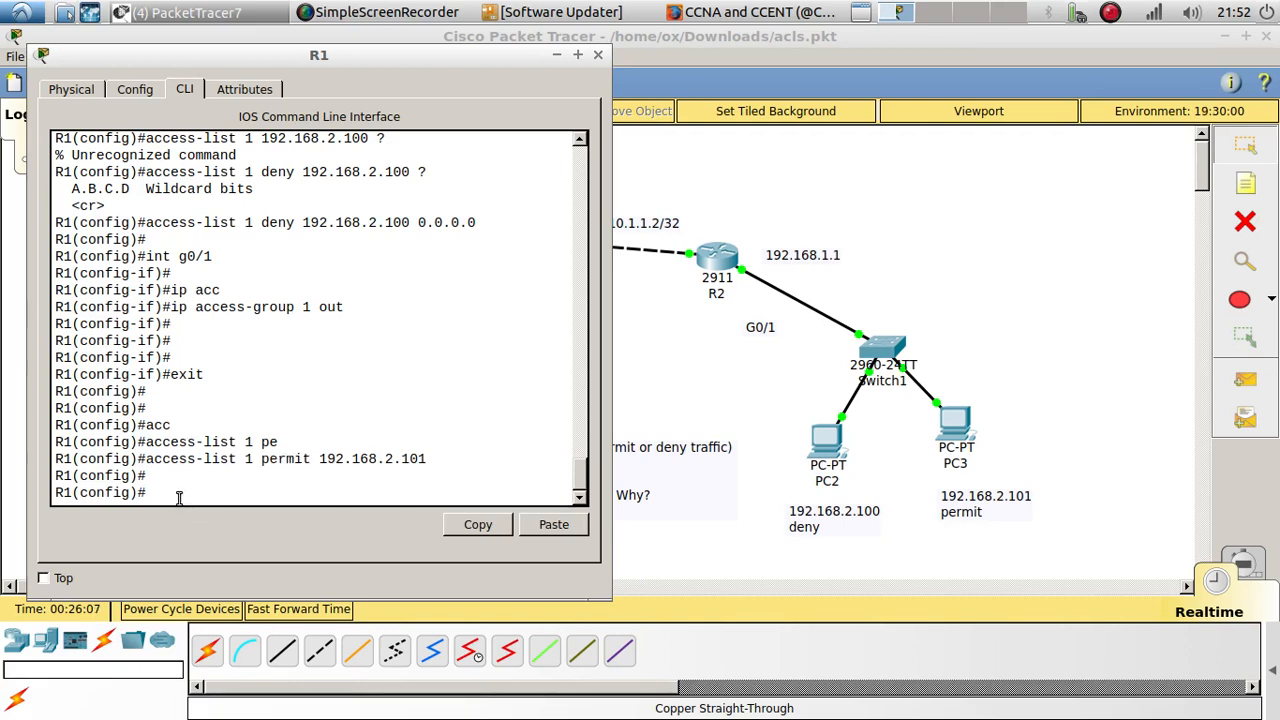
key(Up)
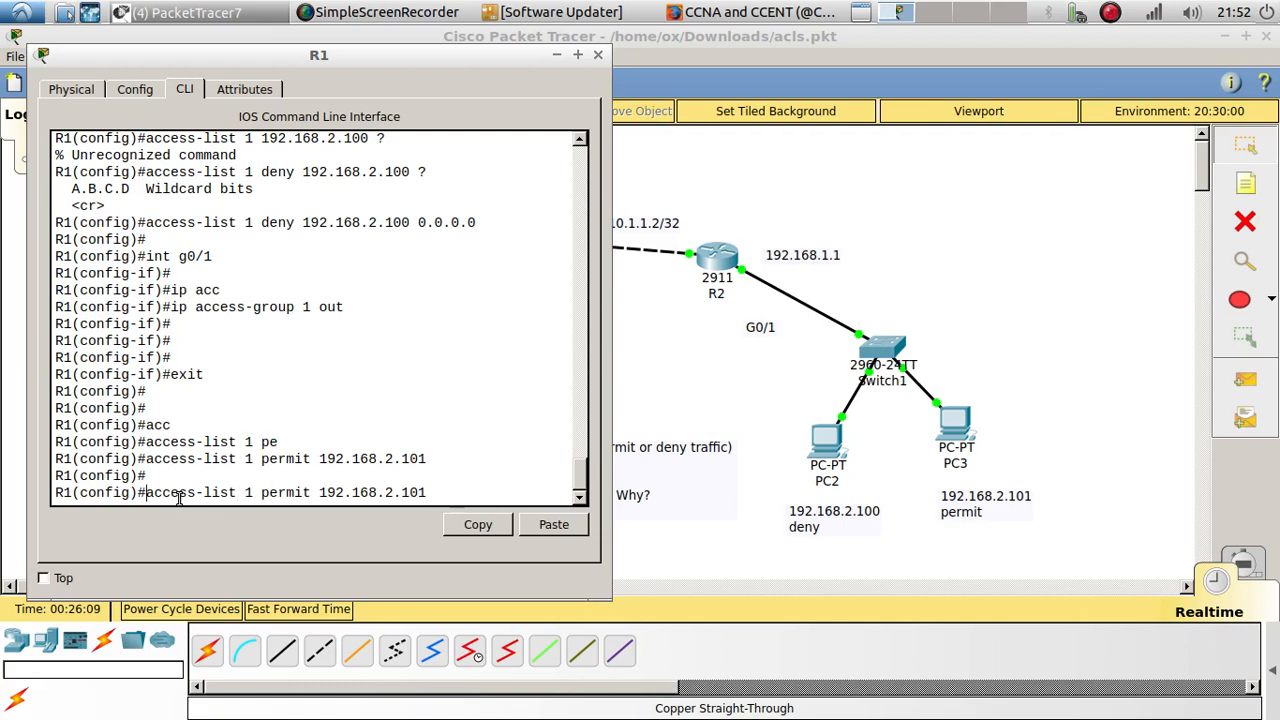
key(ctrl+a)
text(no)
key(Return)
key(Return)
key(Return)
Step: Remove the access-list 1 deny entry for 192.168.2.100 with wildcard 0.0.0.0 from R1's configuration
key(Up)
key(Up)
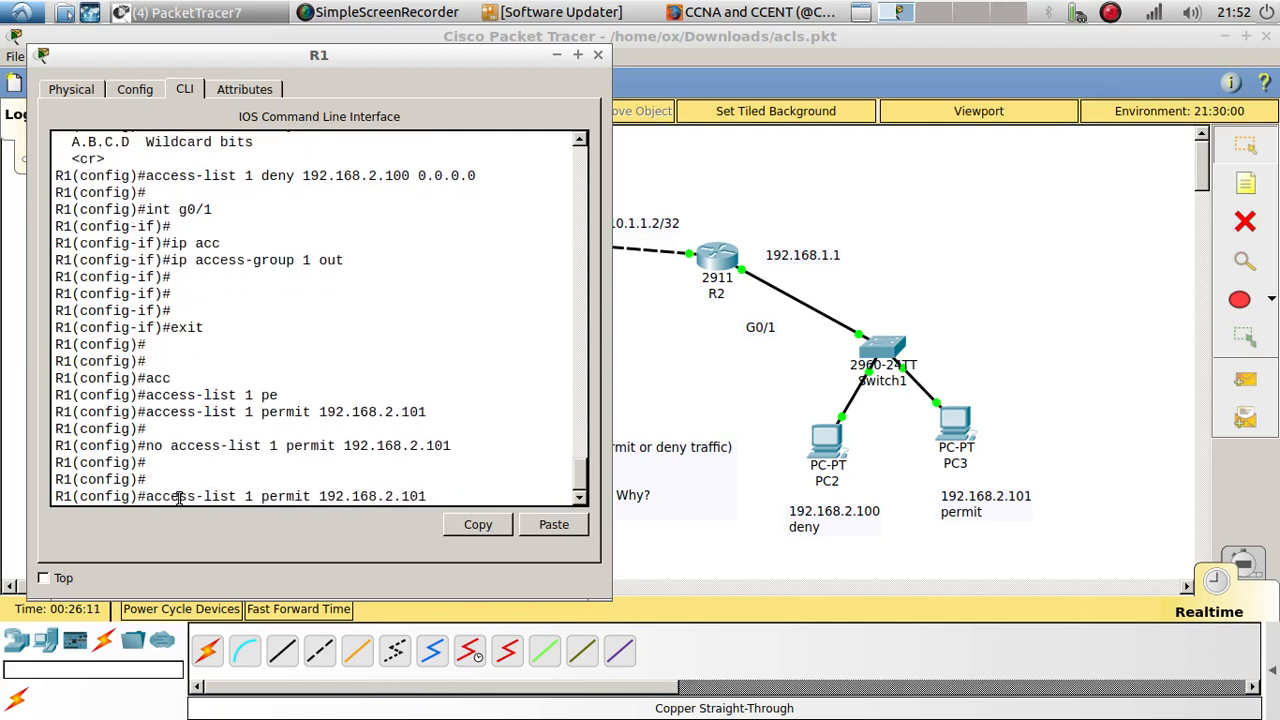
key(Up)
key(Up)
key(Up)
key(Up)
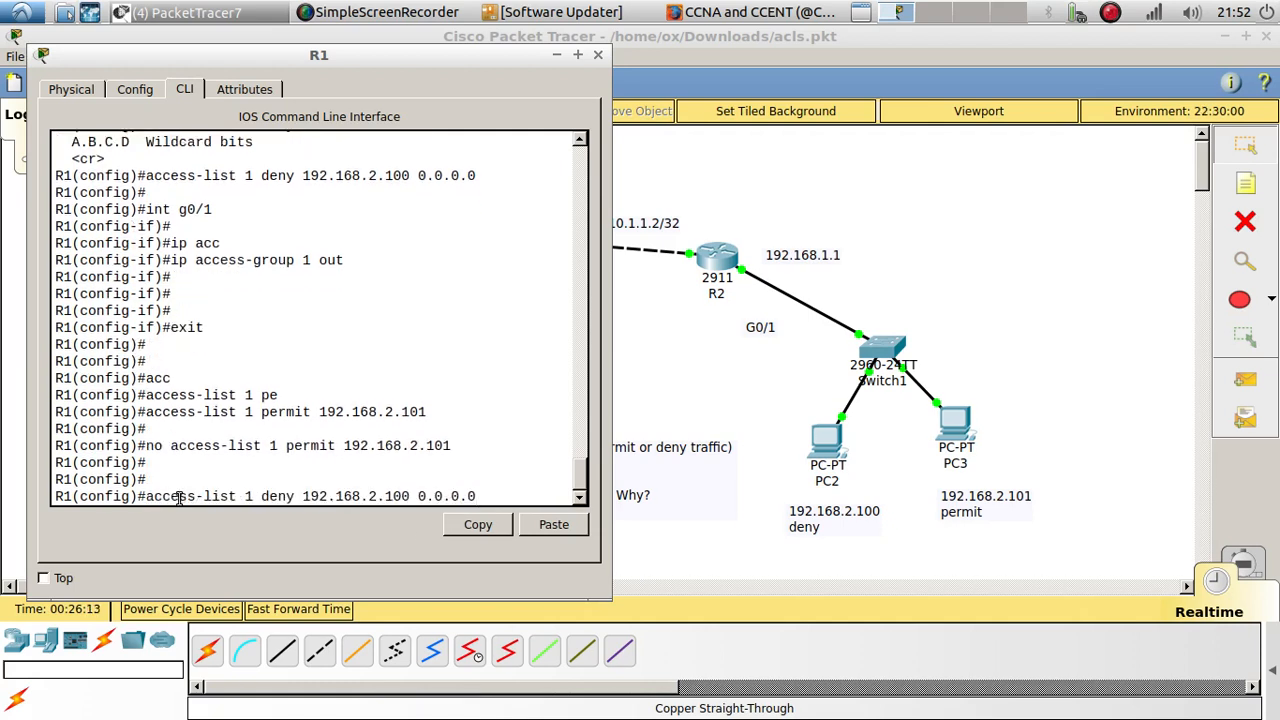
key(ctrl+a)
text(no)
key(Return)
key(Return)
key(Return)
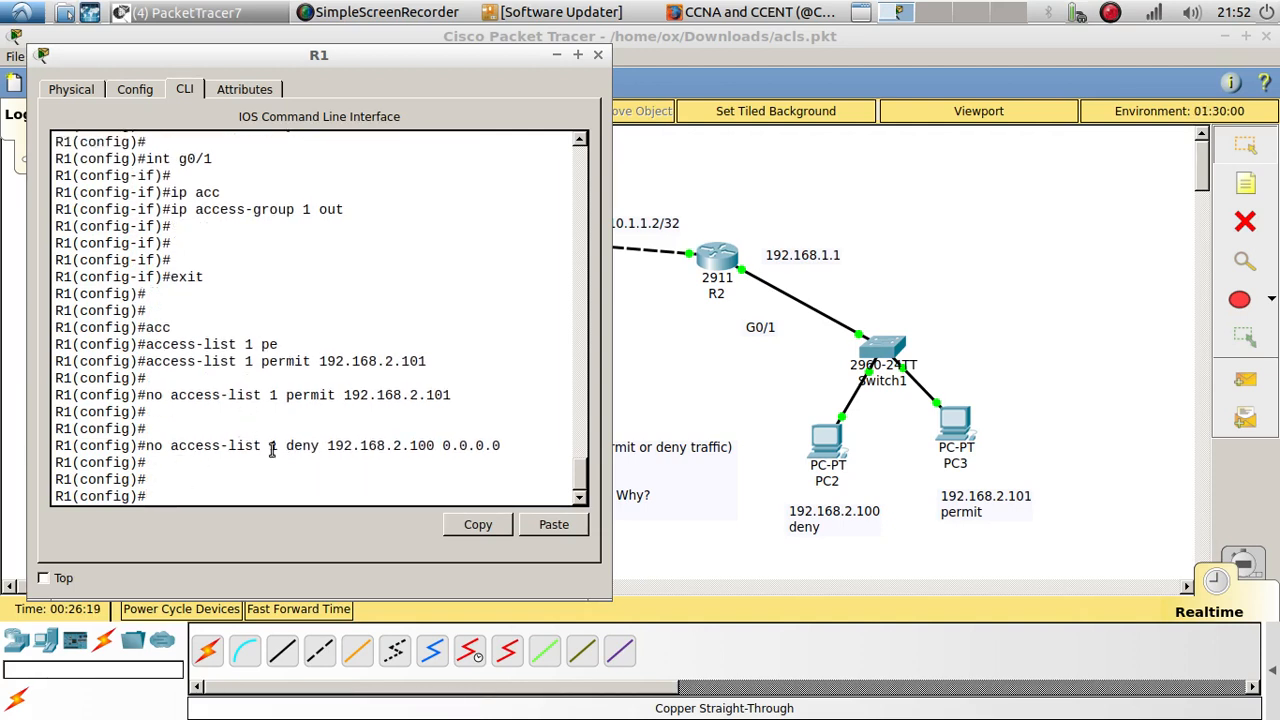
Step: Add a single access-list 1 entry on R1 that permits host 192.168.2.101
double_click(309, 396)
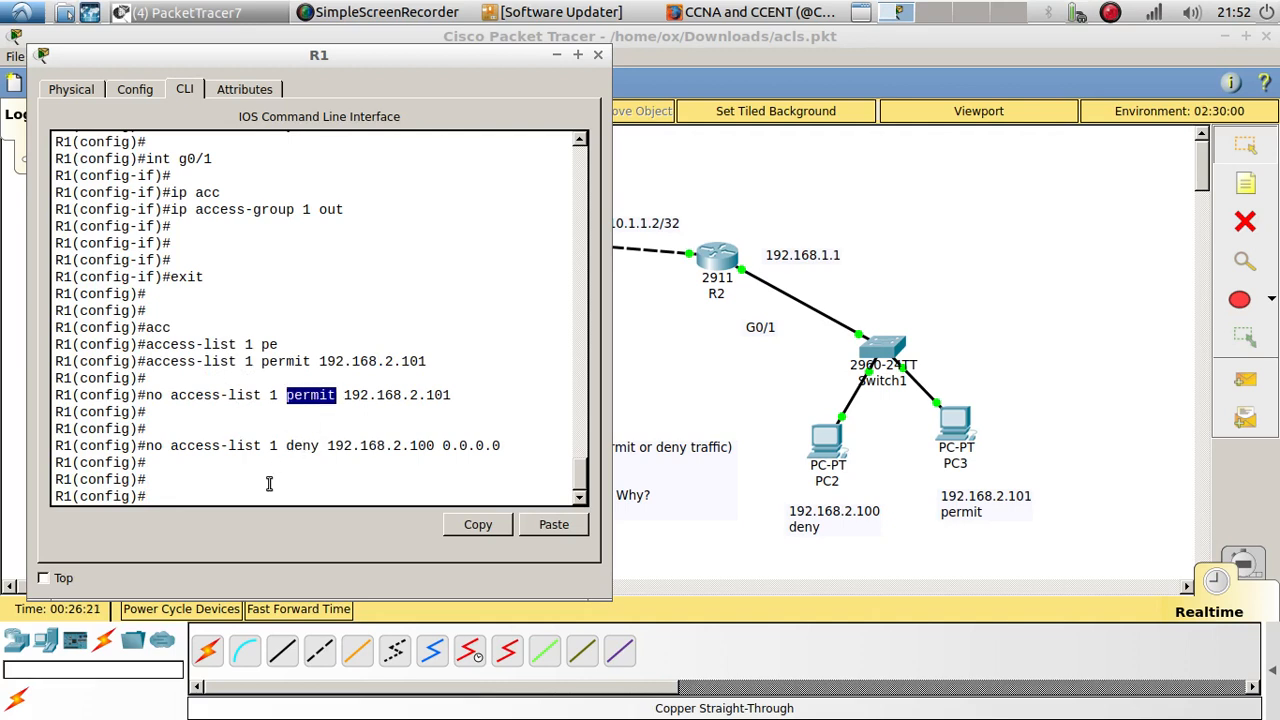
click(243, 497)
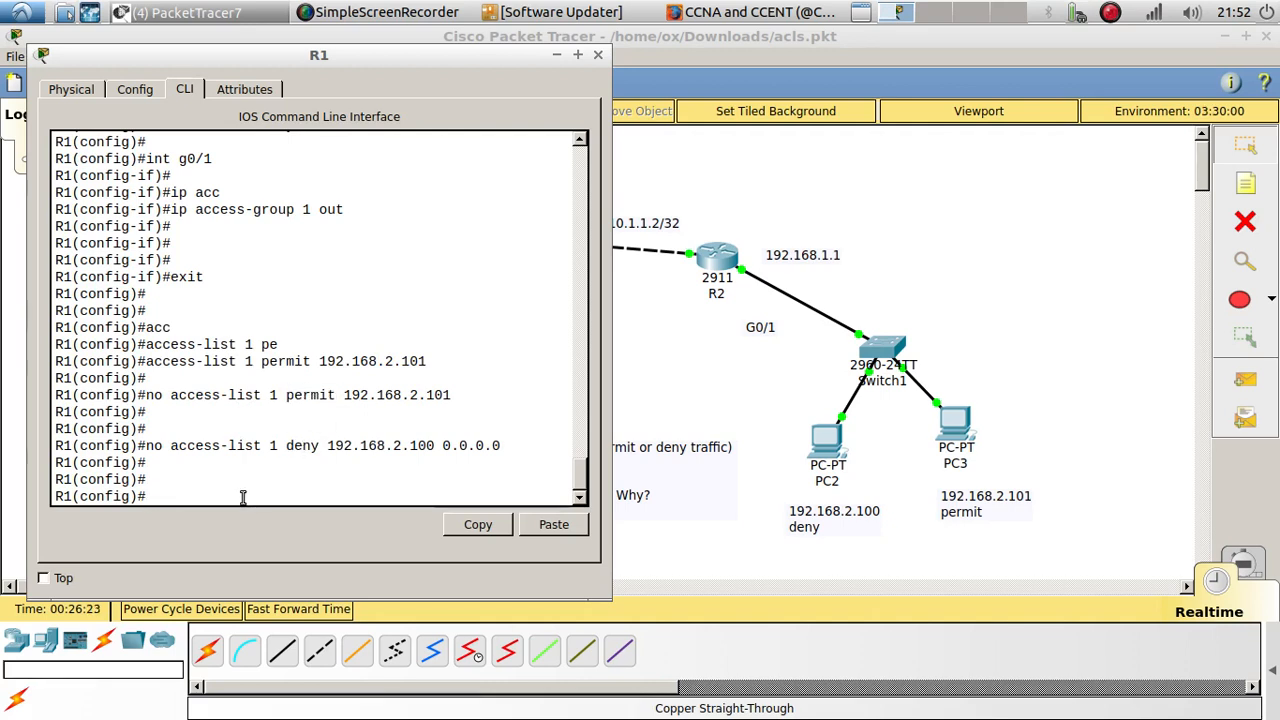
text(acc)
key(Tab)
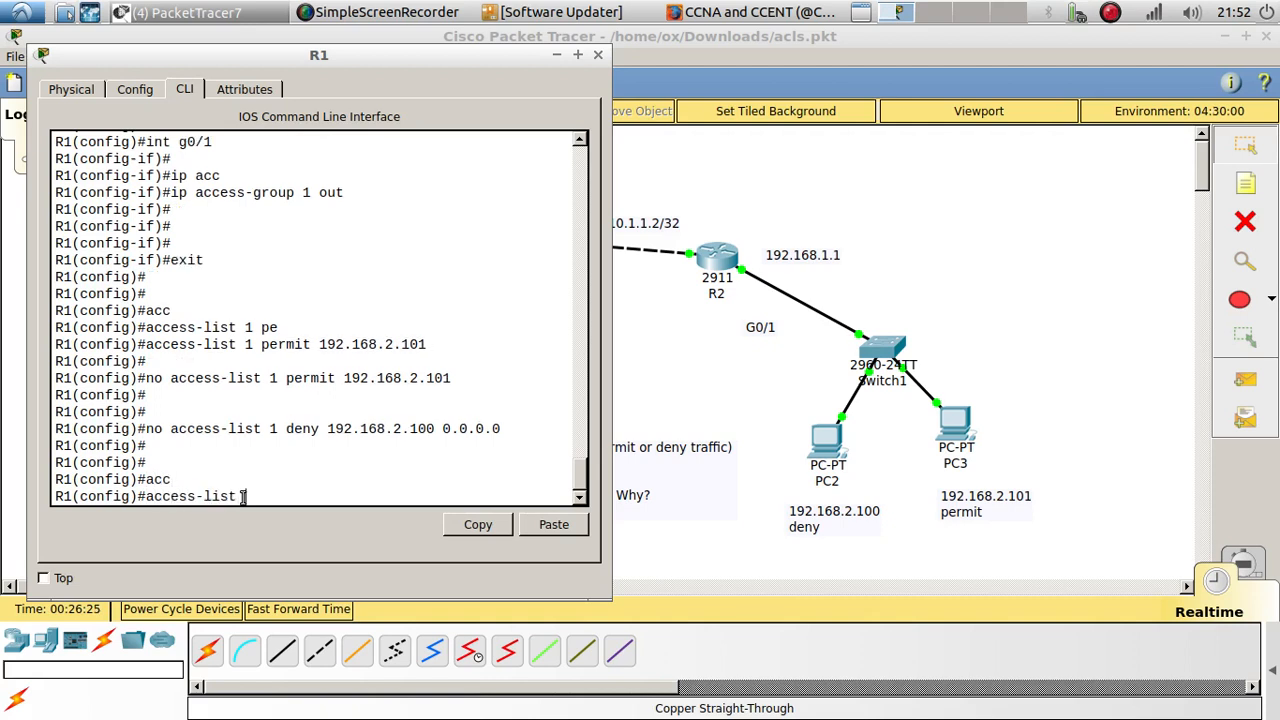
text(1)
text( o)
text(e)
key(Tab)
text(1)
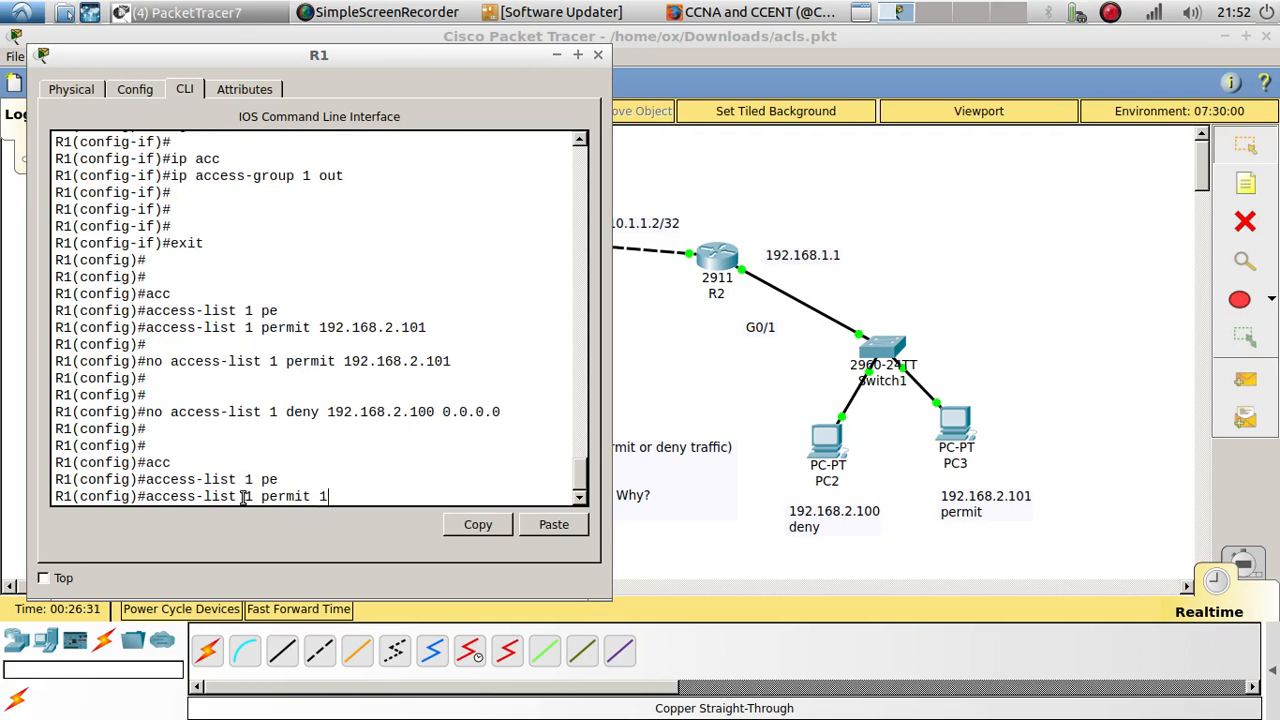
text(92.)
key(Return)
key(Return)
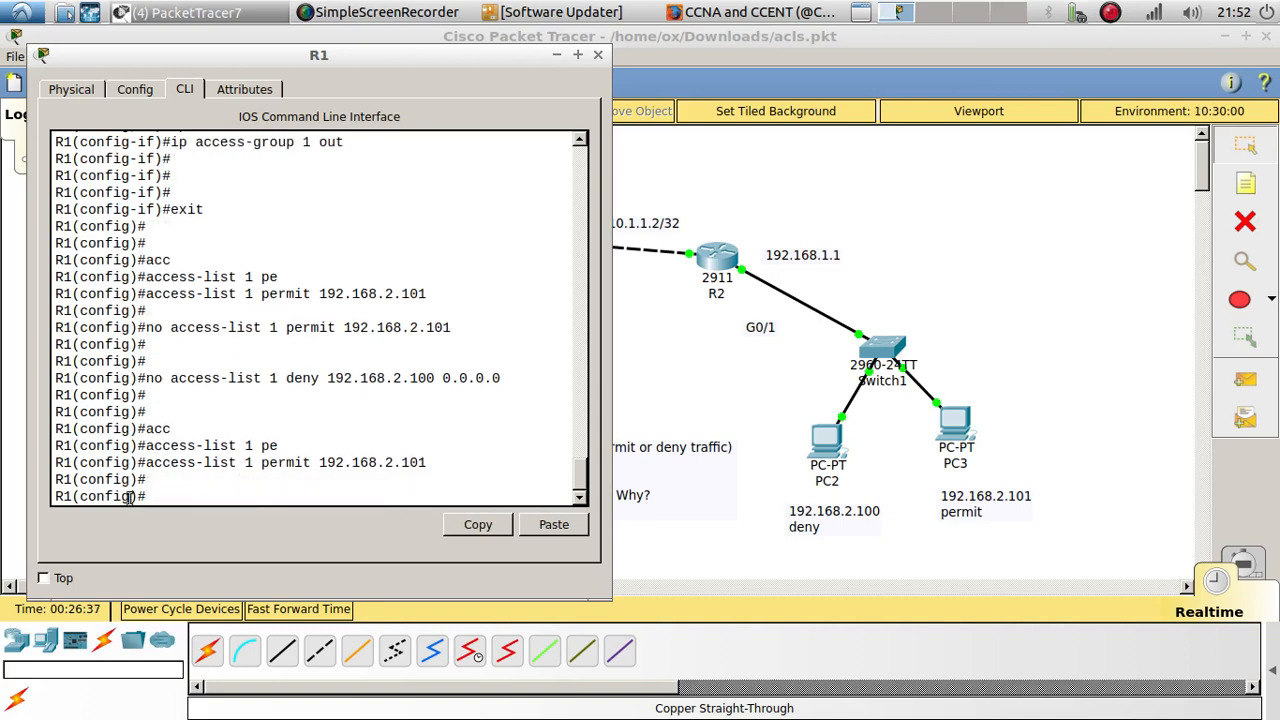
Step: Review the newly entered access-list 1 permit line for 192.168.2.101 on R1
drag(146, 463, 427, 462)
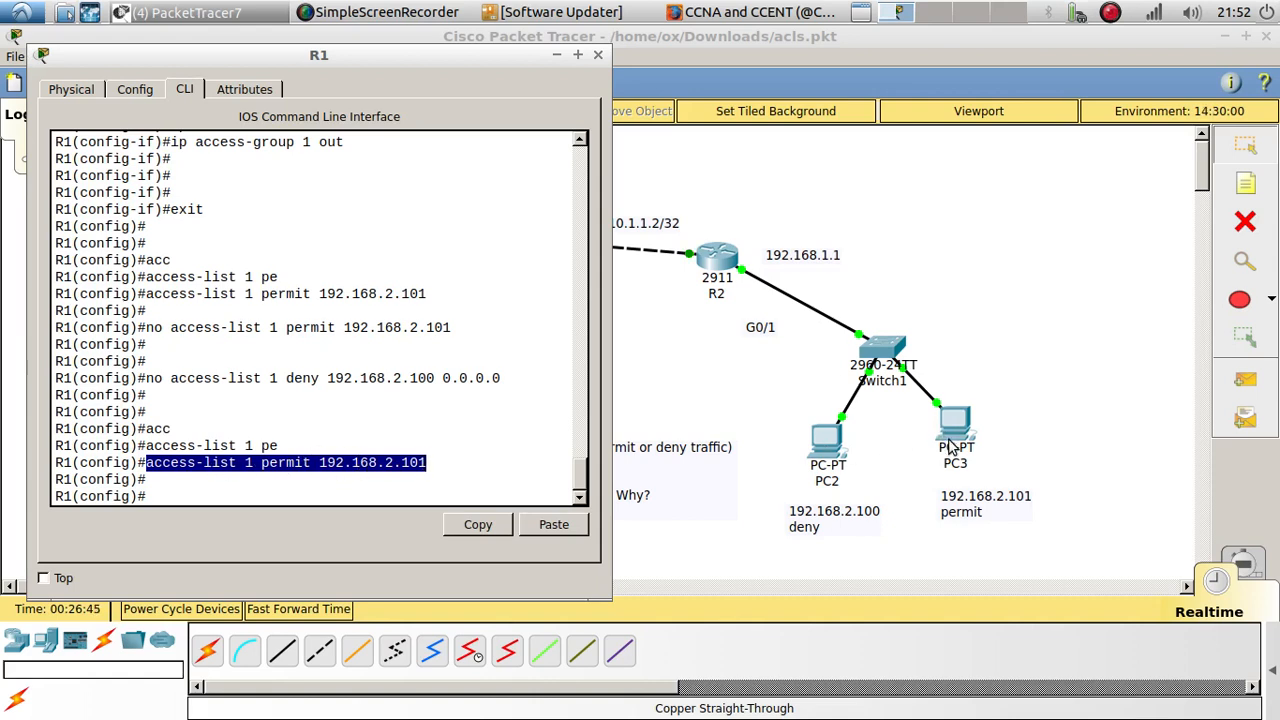
click(158, 482)
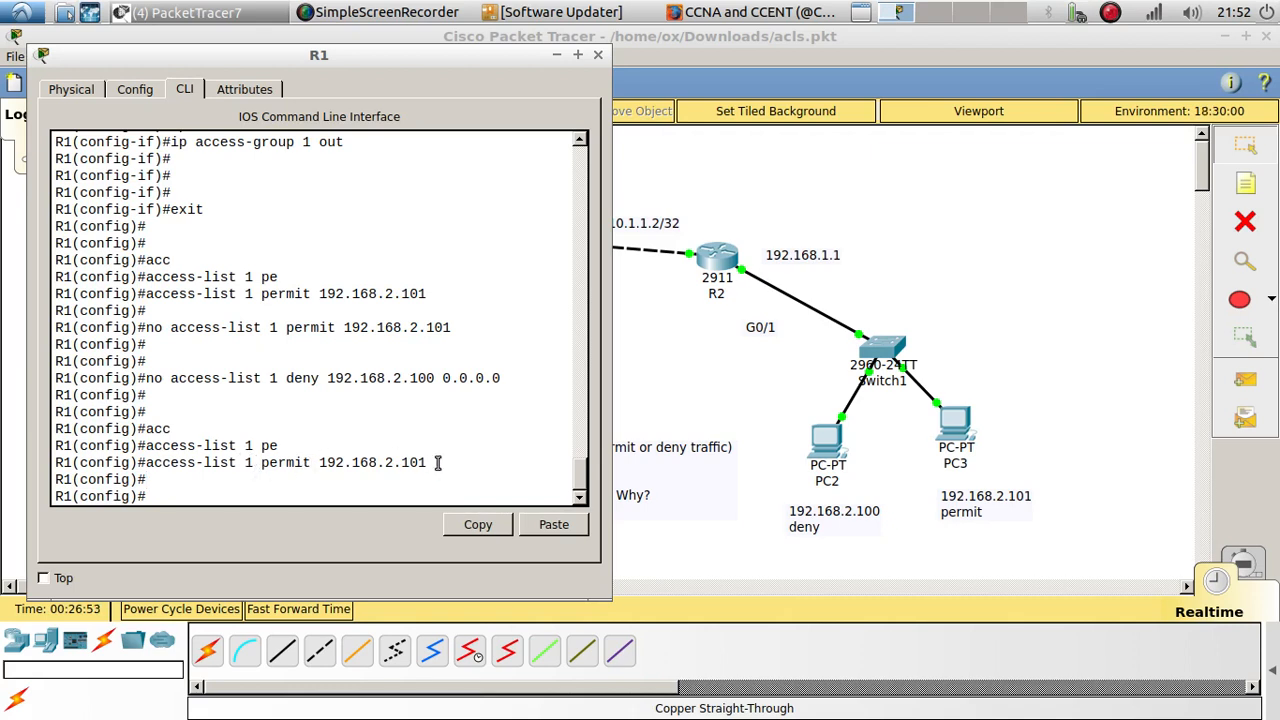
drag(437, 462, 152, 469)
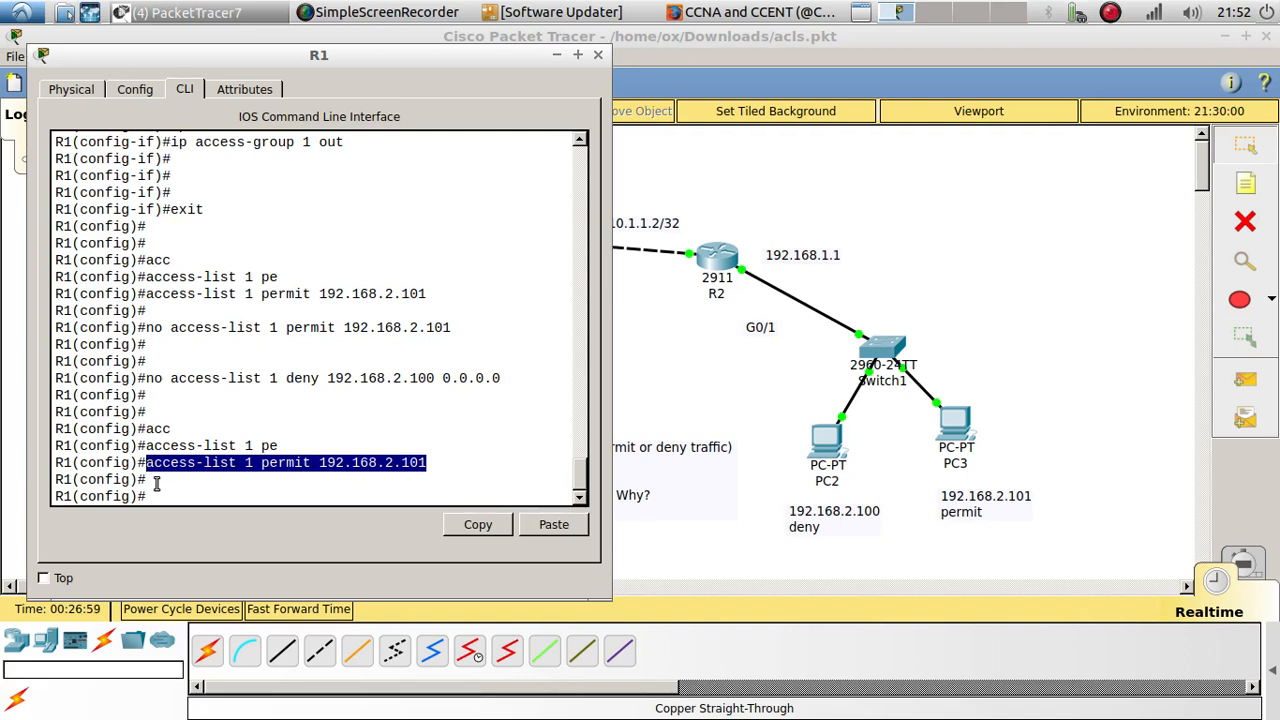
click(156, 484)
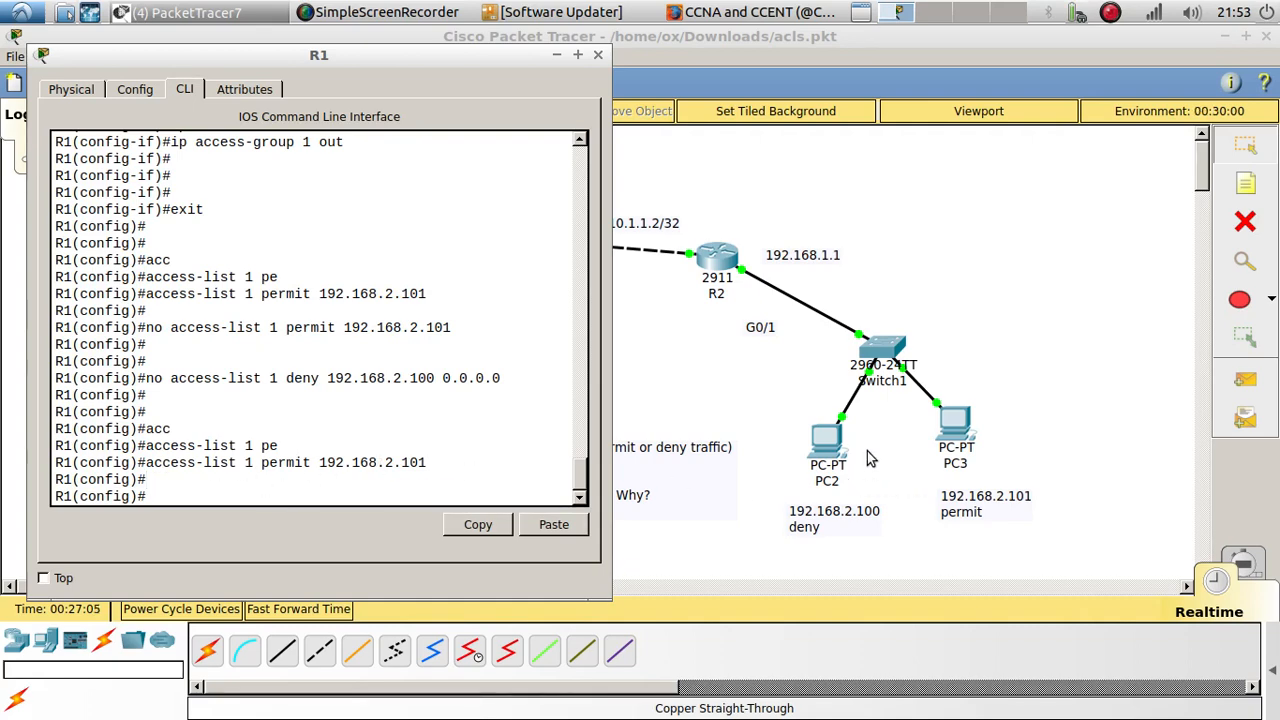
Step: Ping 192.168.1.100 from PC3's command prompt, examine the replies, and return to the topology
click(949, 425)
click(788, 469)
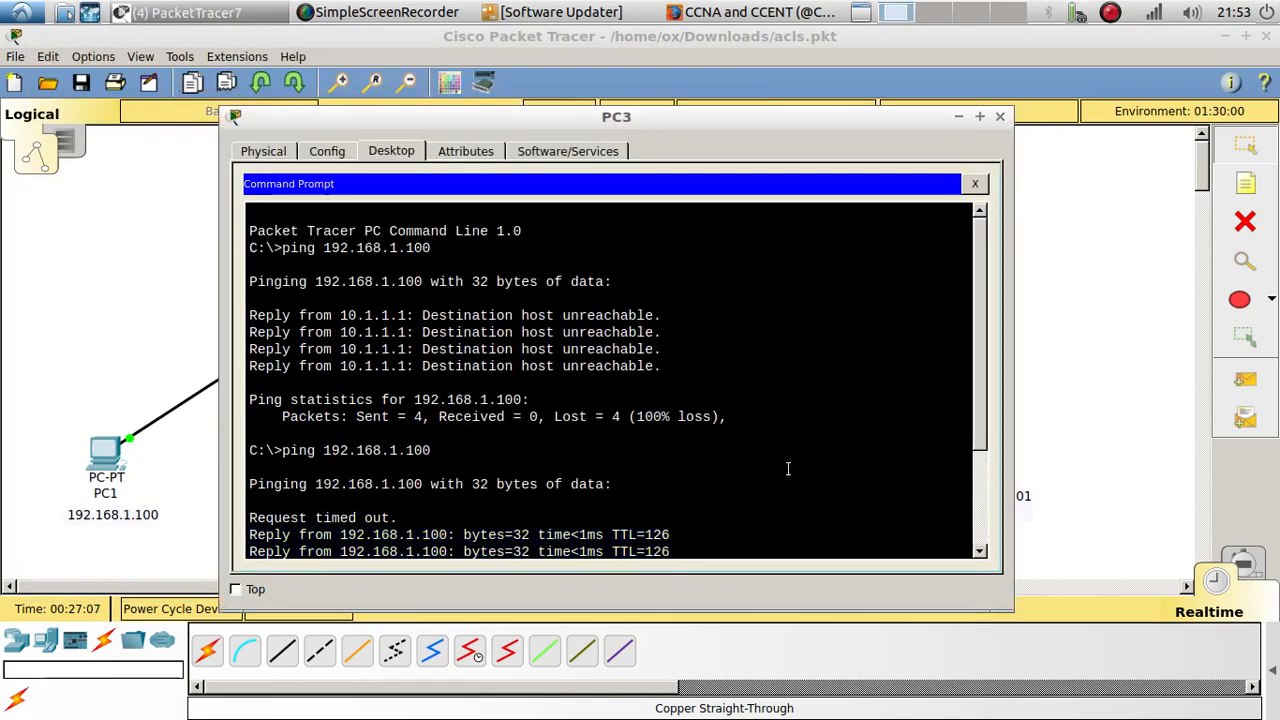
key(Return)
key(Up)
key(Return)
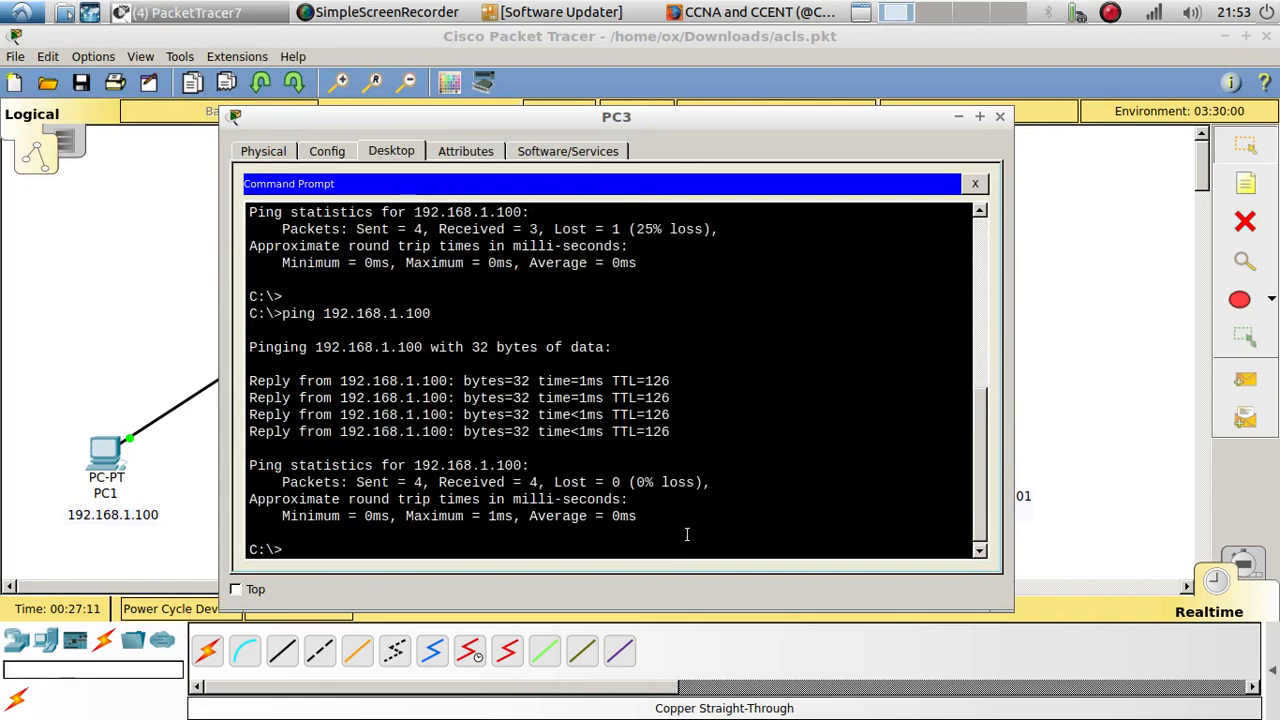
drag(695, 435, 250, 364)
click(1055, 374)
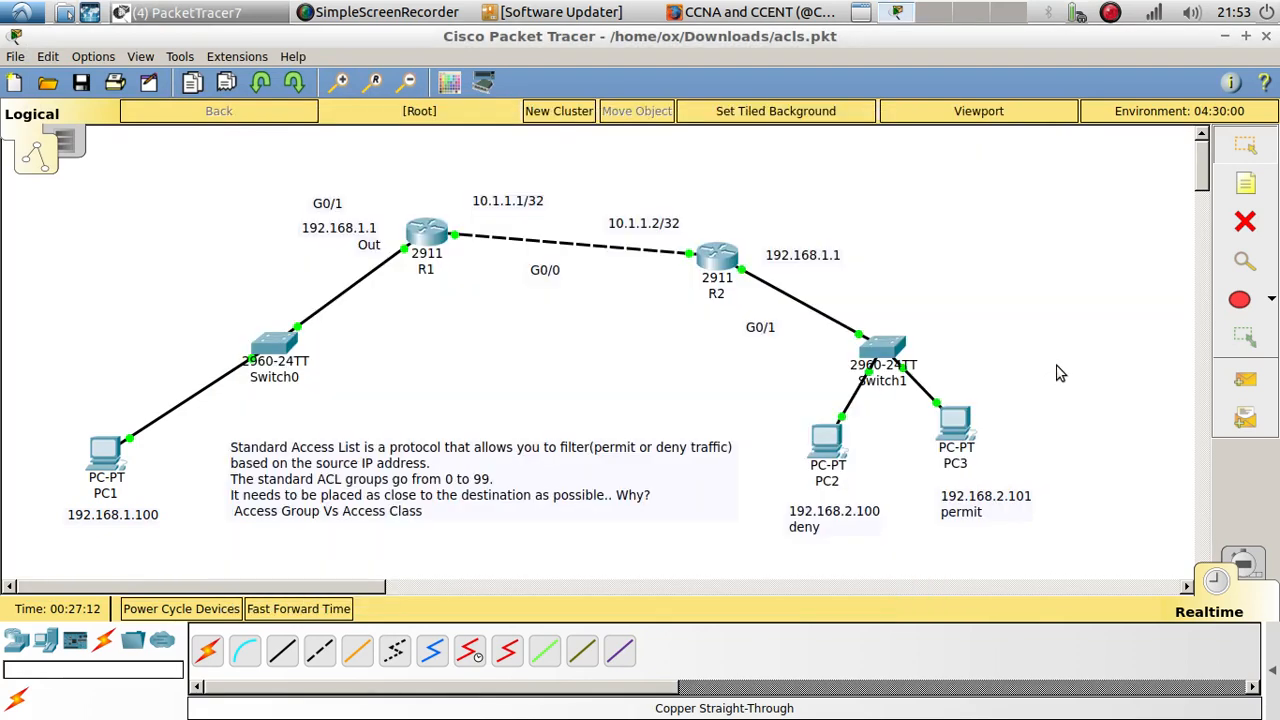
Step: Ping 192.168.1.100 from PC2's command prompt, examine the replies, and return to the topology
click(826, 440)
click(524, 481)
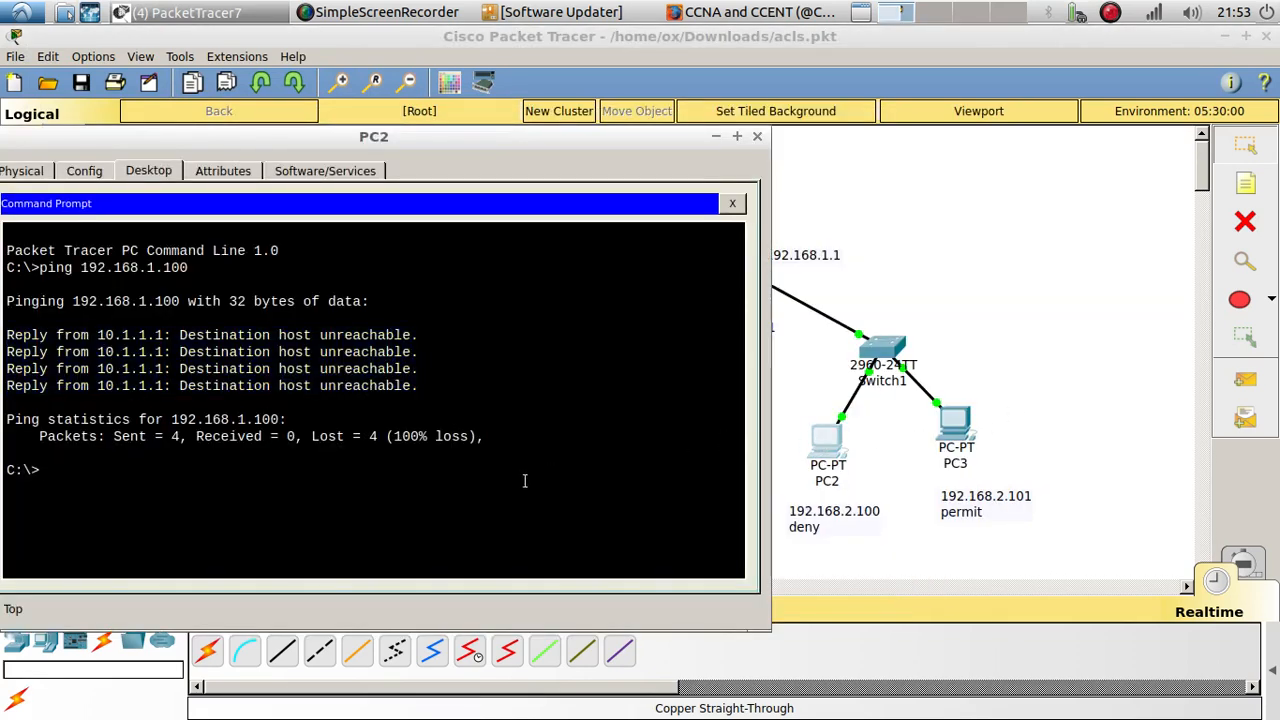
key(Up)
key(Return)
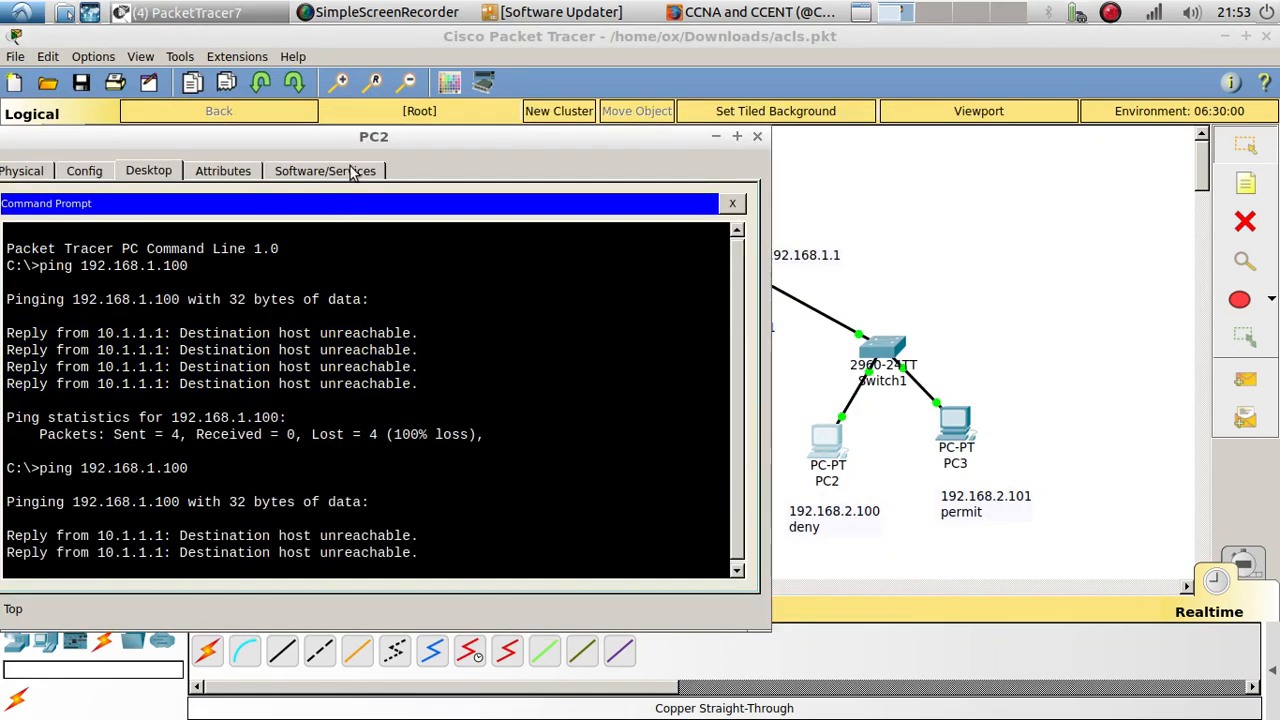
drag(359, 140, 586, 95)
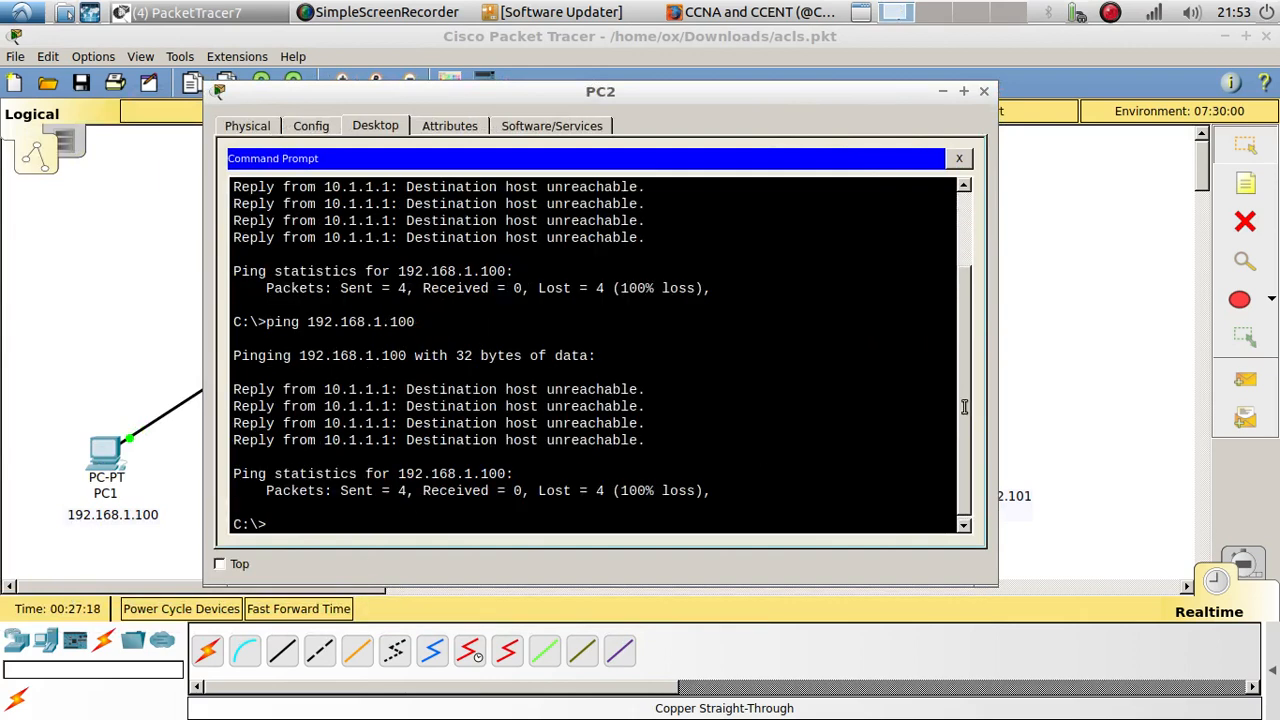
click(1096, 372)
Step: Reopen R1's command line, review the access-list 1 permit entry for 192.168.2.101, and minimize the window
click(443, 246)
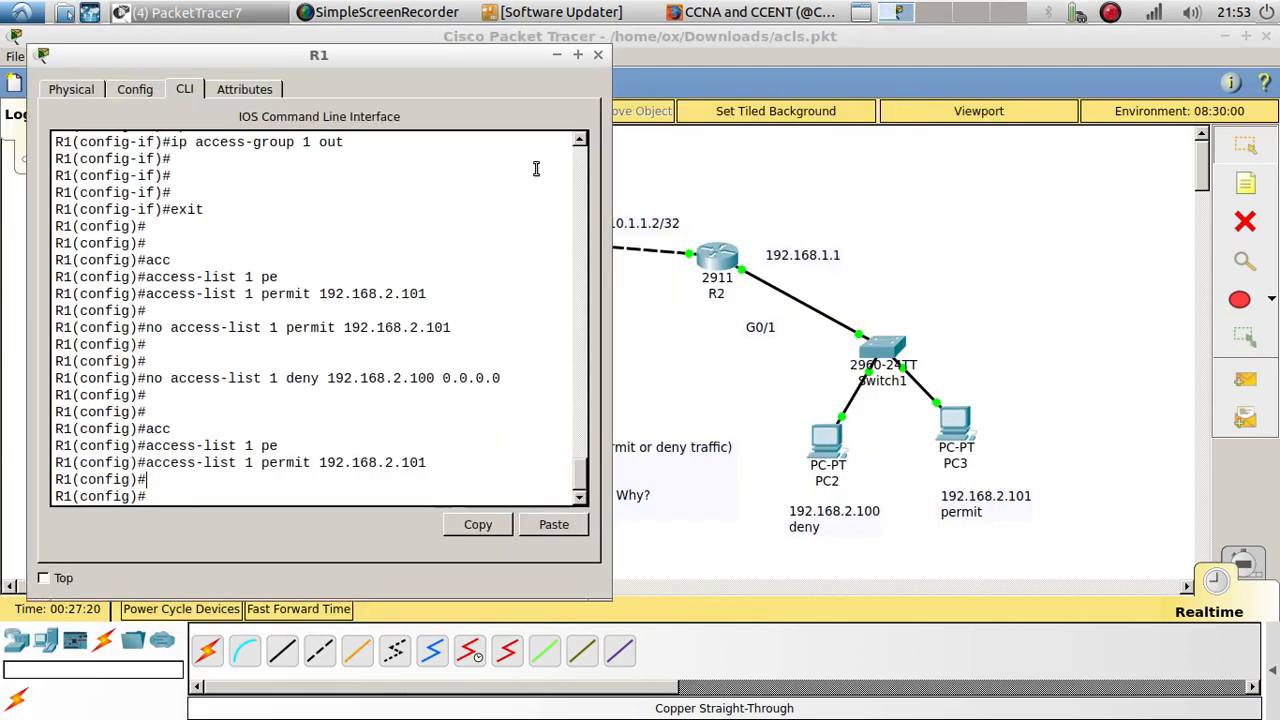
drag(464, 64, 446, 50)
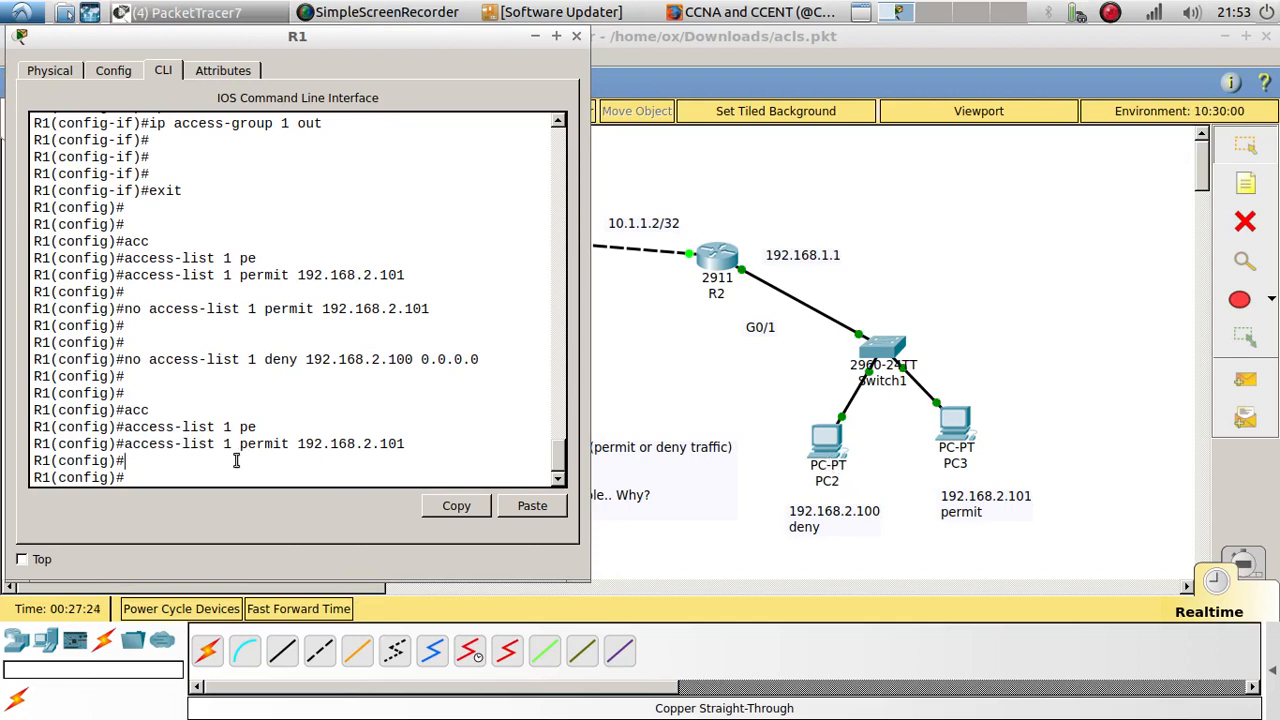
drag(123, 446, 412, 447)
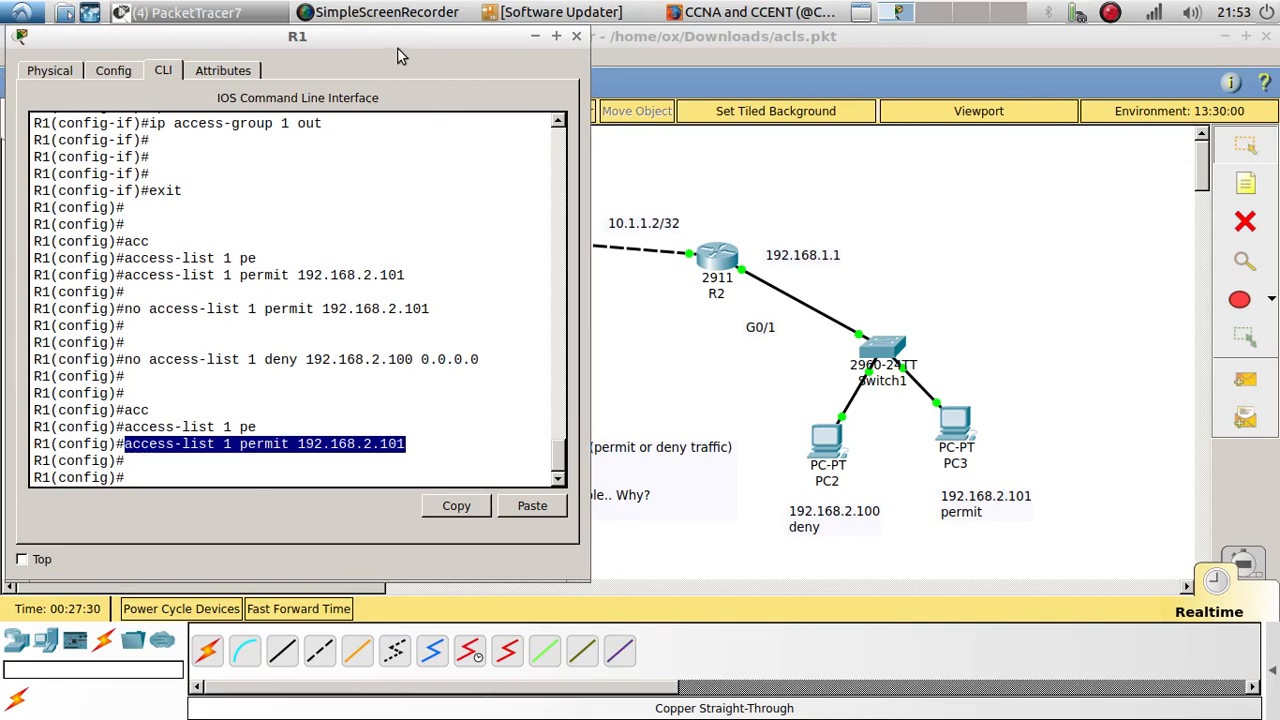
drag(410, 38, 609, 74)
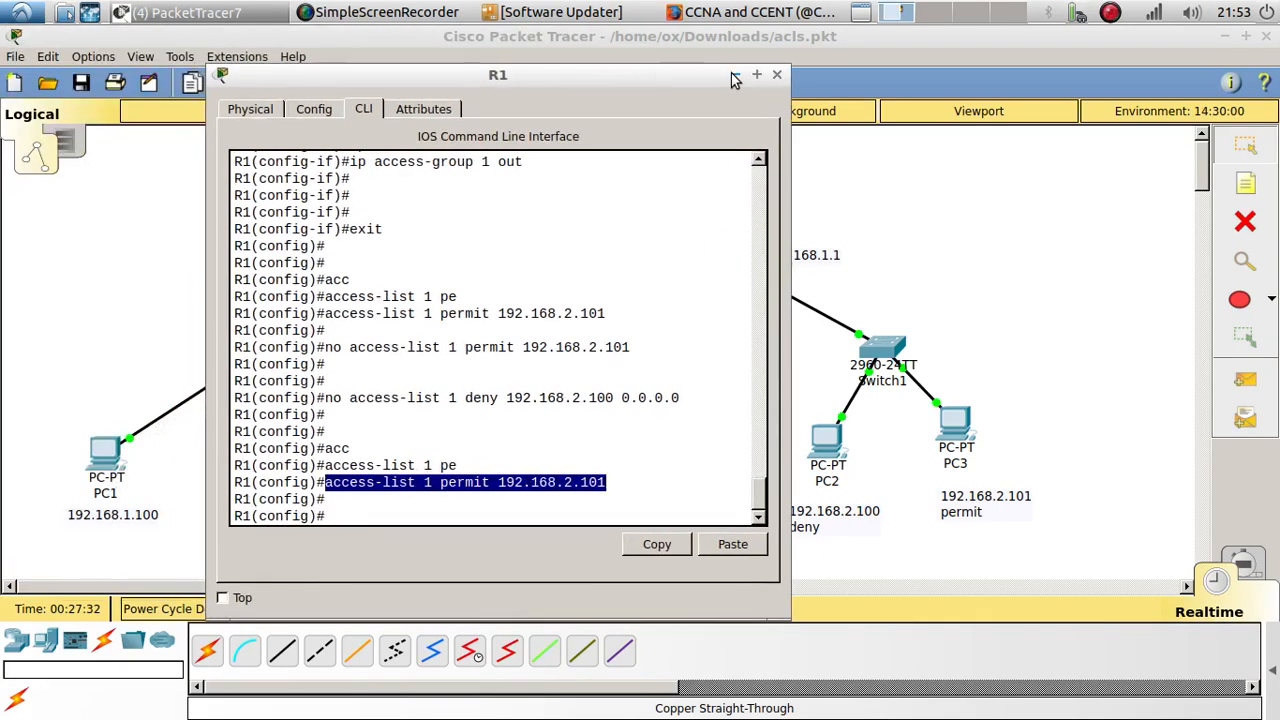
click(734, 72)
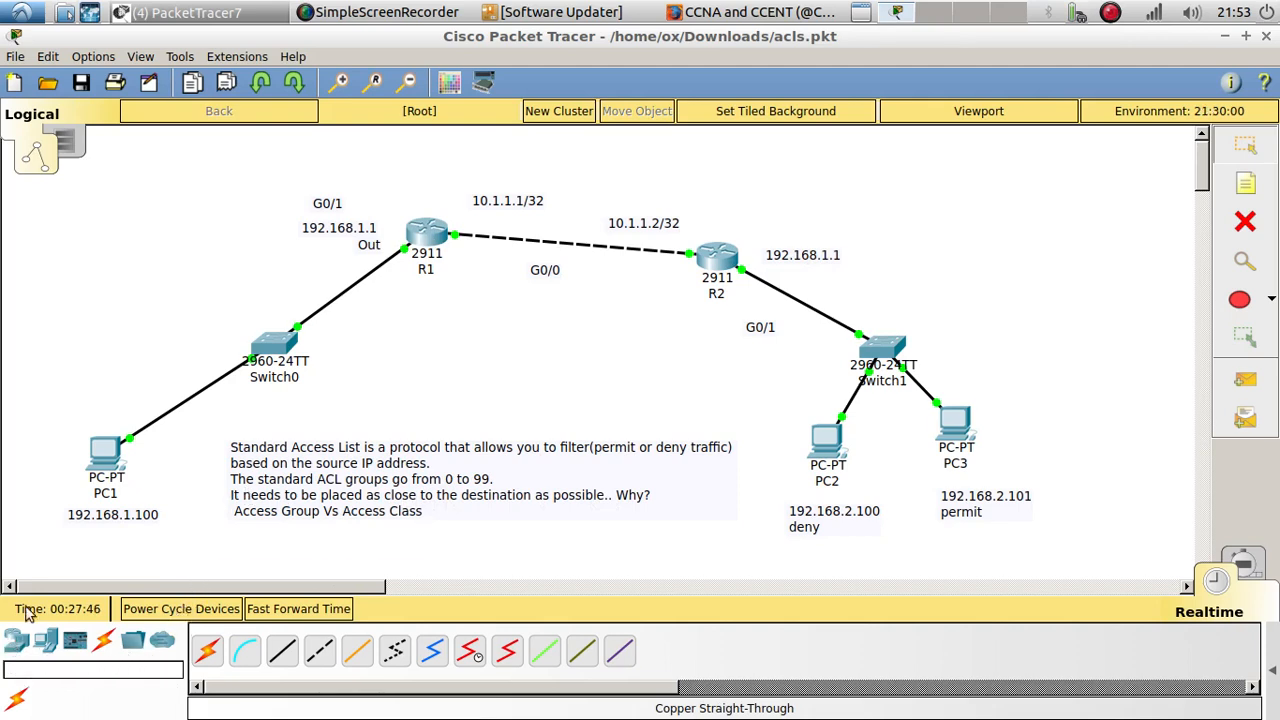
Step: Add a 2960-24TT switch near R1 and a PC-PT above PC1 to the topology
mouse_move(16, 648)
mouse_down()
mouse_move(223, 180)
mouse_move(214, 171)
mouse_move(70, 669)
mouse_move(18, 646)
mouse_up()
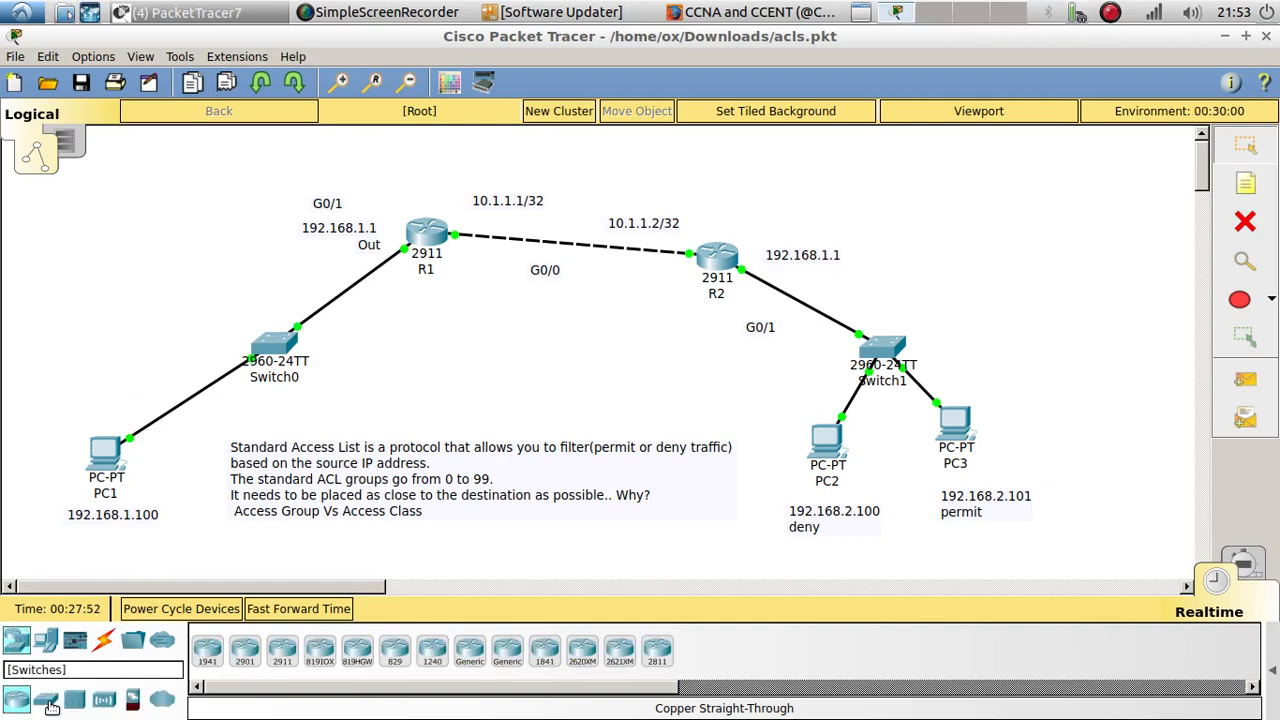
drag(45, 701, 201, 178)
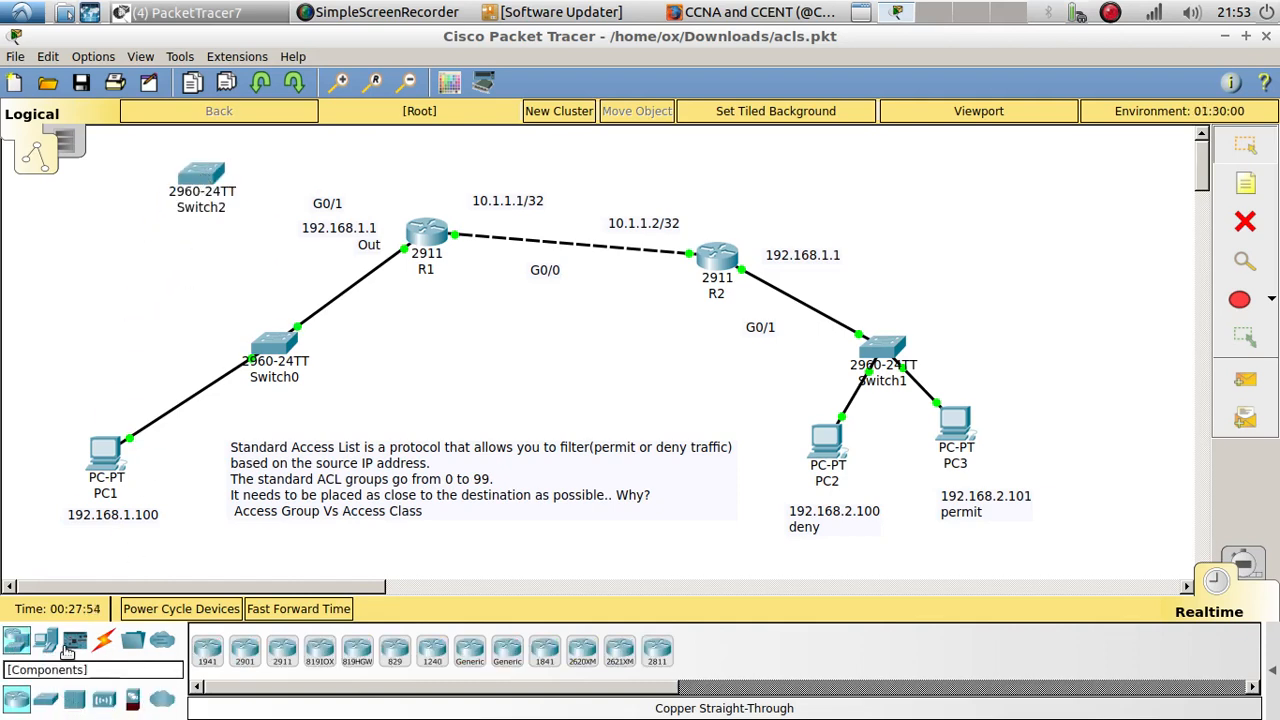
drag(47, 645, 97, 260)
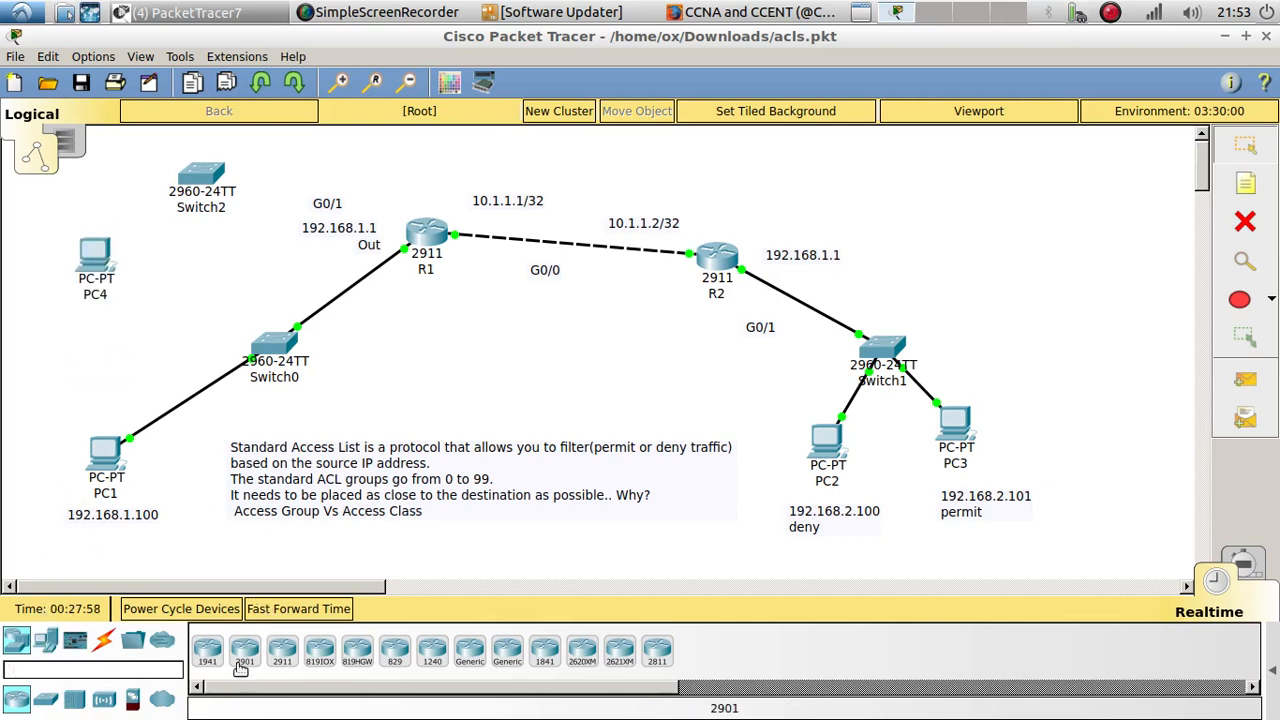
Step: Connect PC4 to Switch2 with a copper straight-through cable
click(104, 640)
click(282, 651)
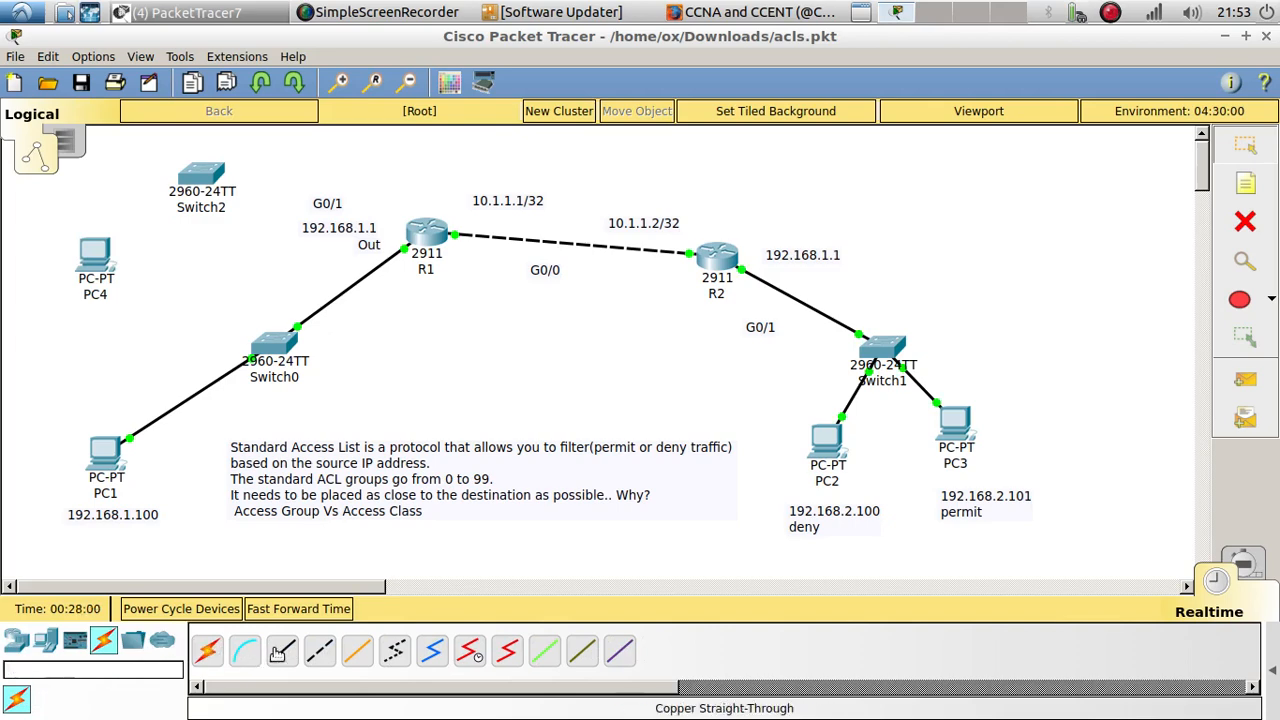
click(97, 252)
click(146, 320)
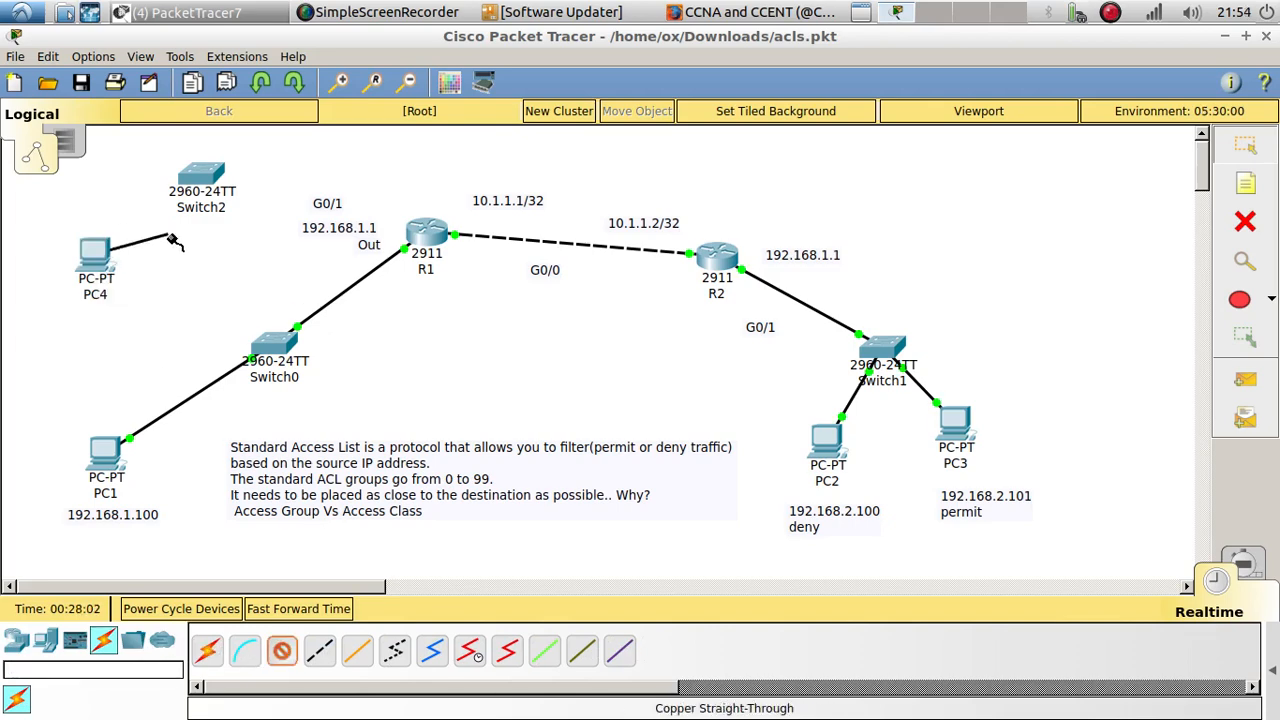
click(201, 177)
click(310, 60)
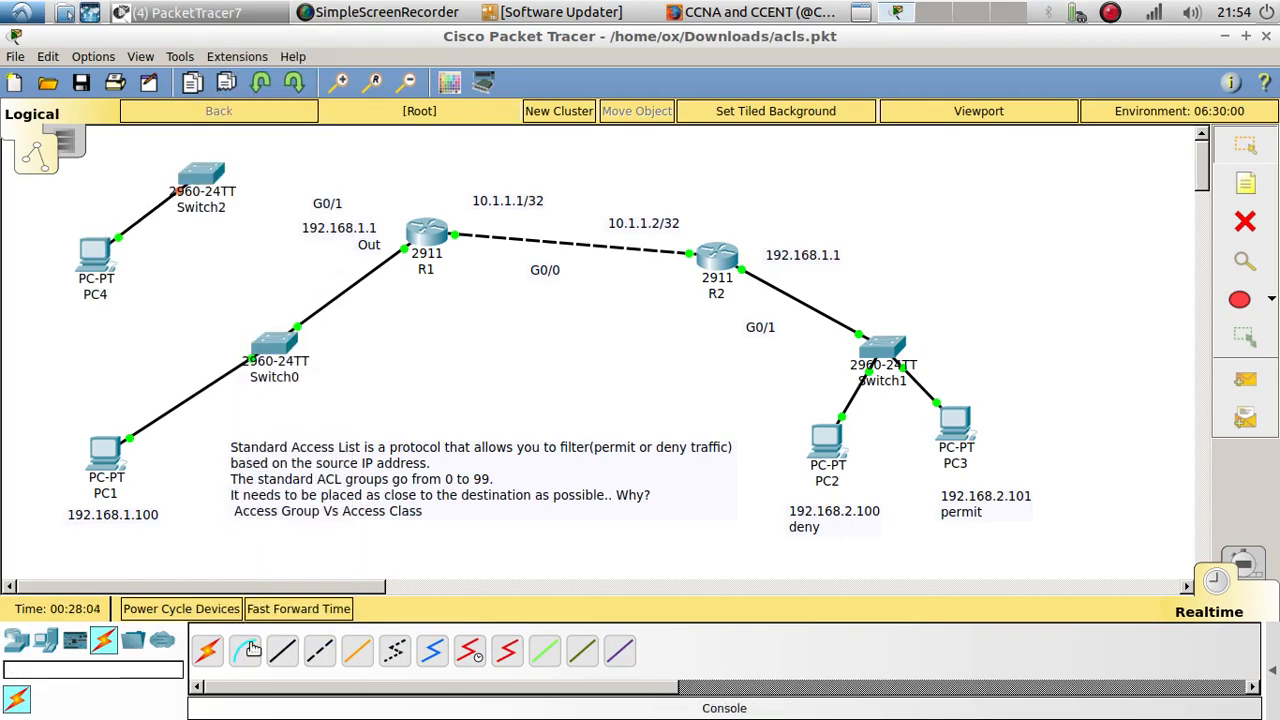
Step: Connect Switch2's GigabitEthernet0/2 port to R1's GigabitEthernet0/2 port with a copper straight-through cable
click(238, 190)
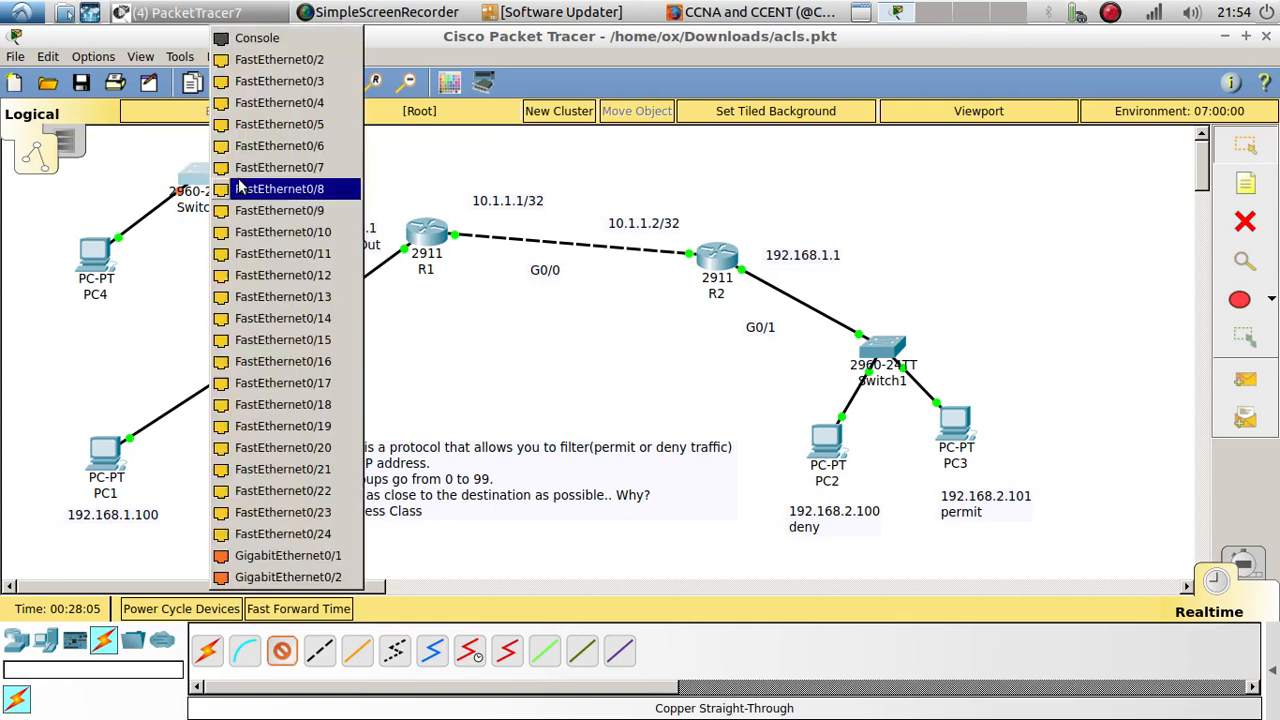
click(311, 66)
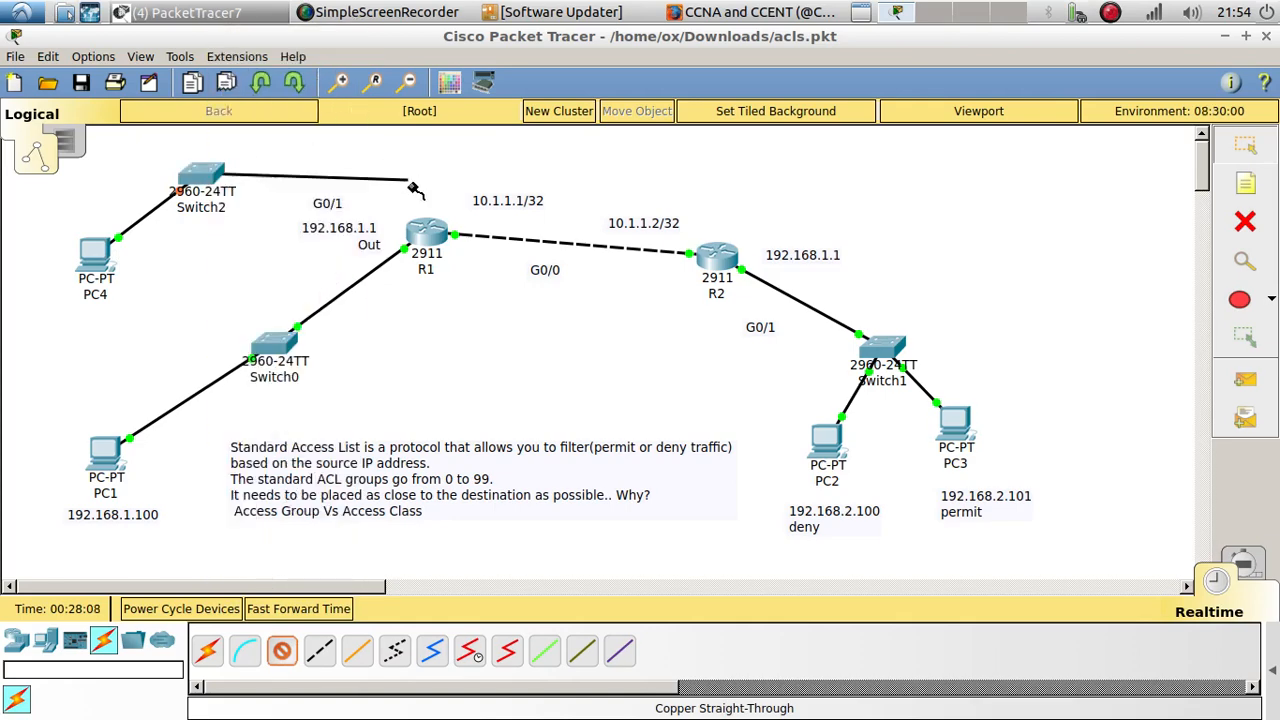
click(422, 238)
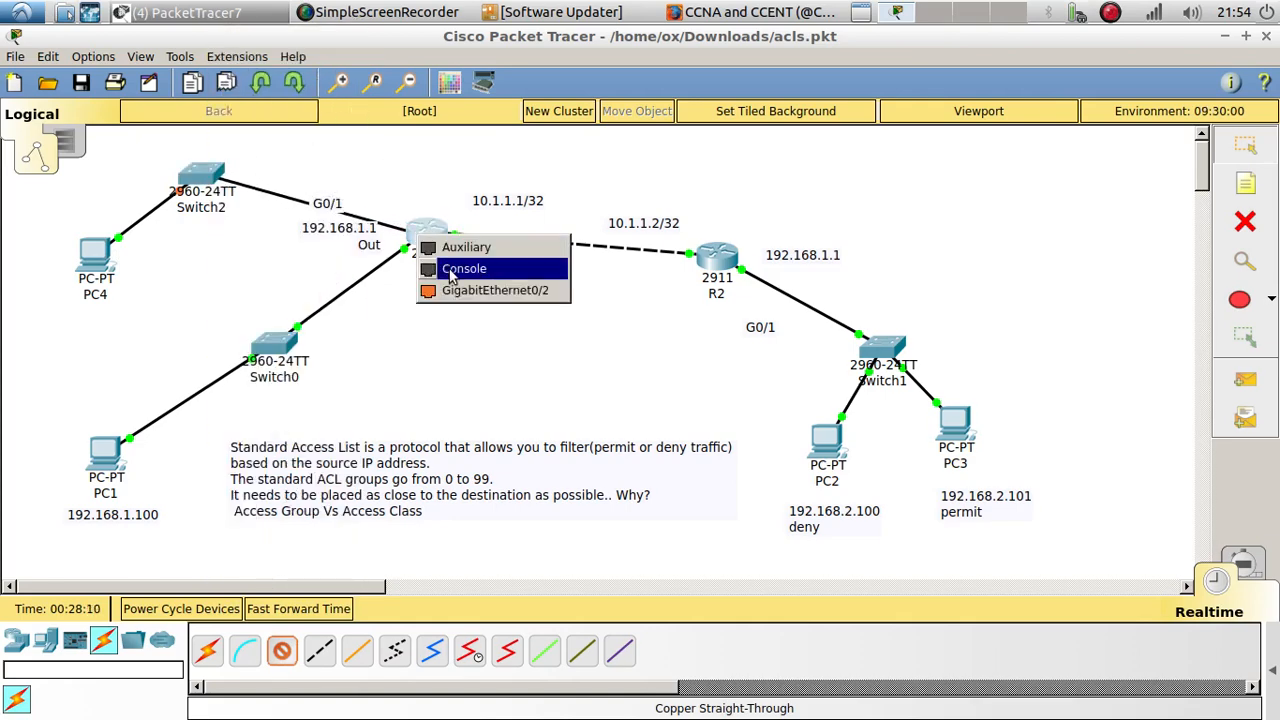
click(460, 290)
click(207, 178)
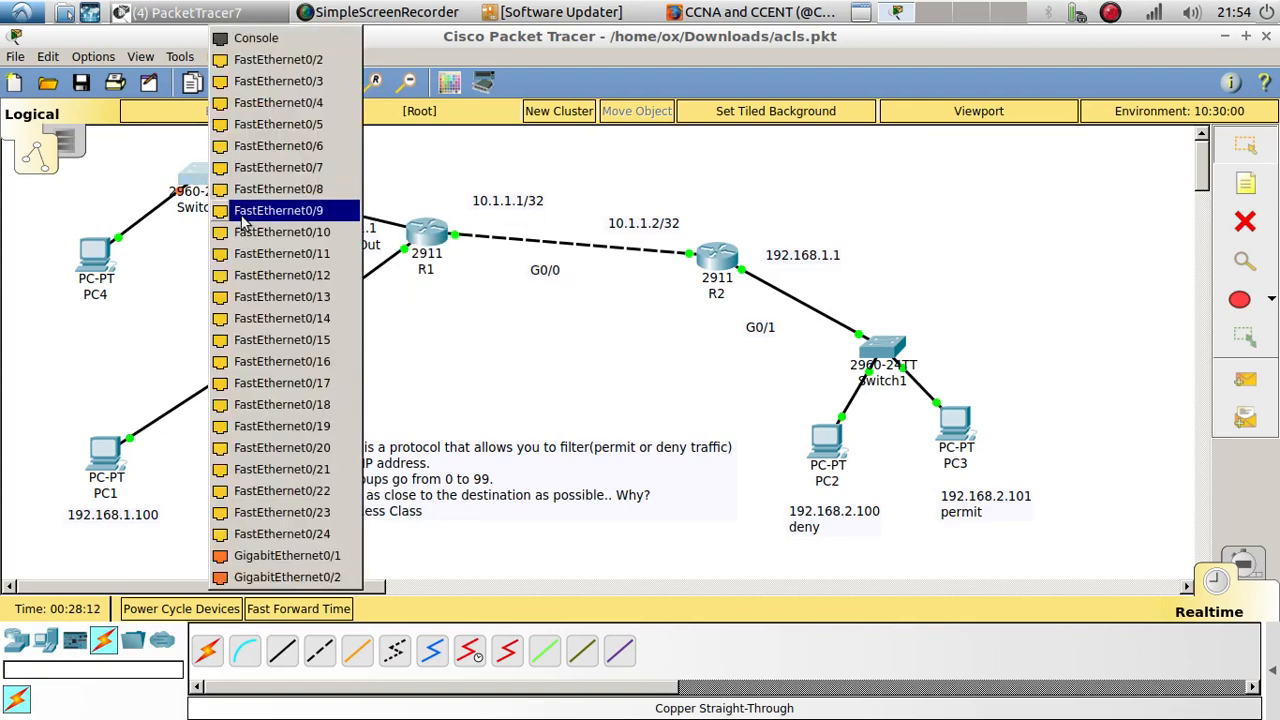
click(241, 576)
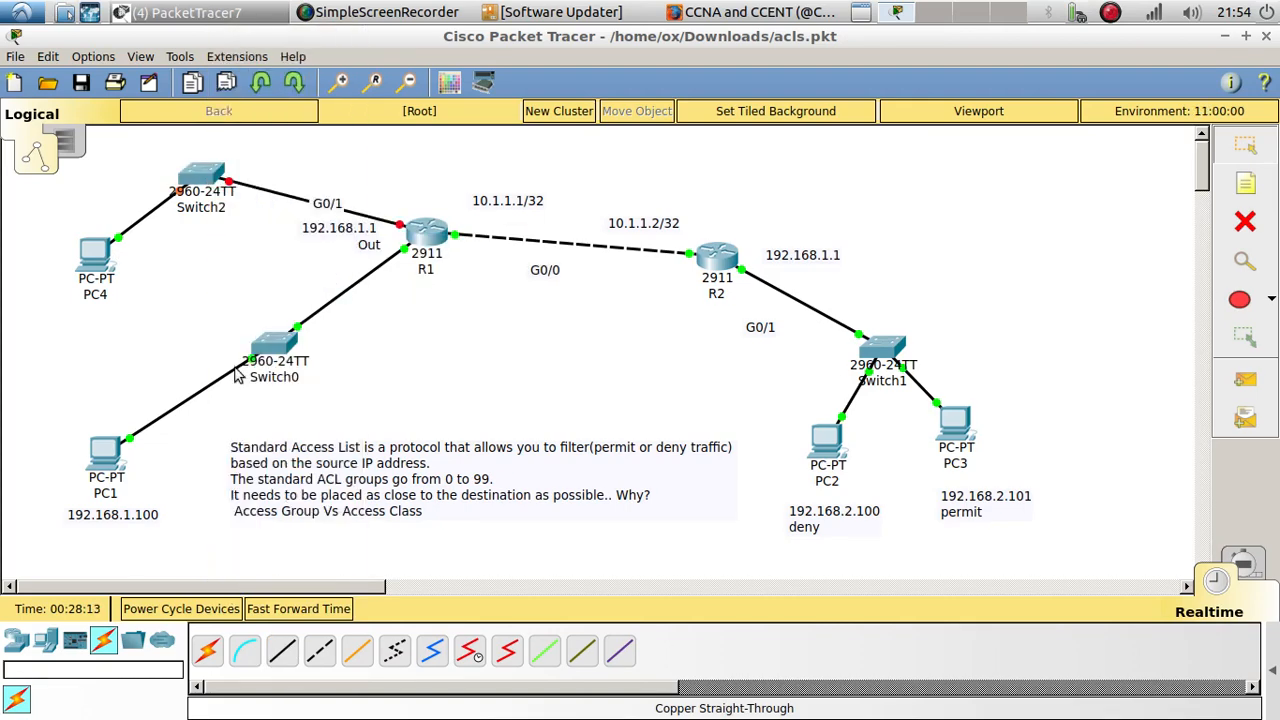
Step: Open R1's command line, move its window clear of the new devices, and get a fresh prompt
click(425, 236)
drag(580, 58, 1044, 80)
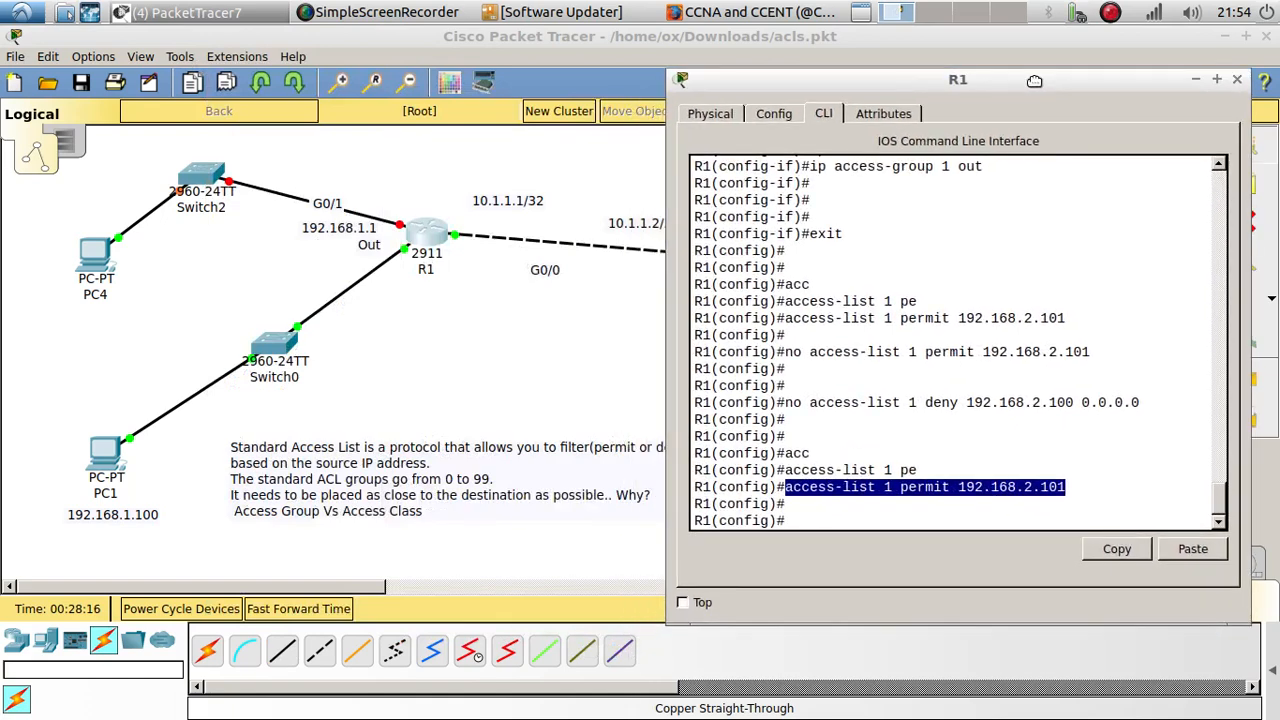
click(819, 520)
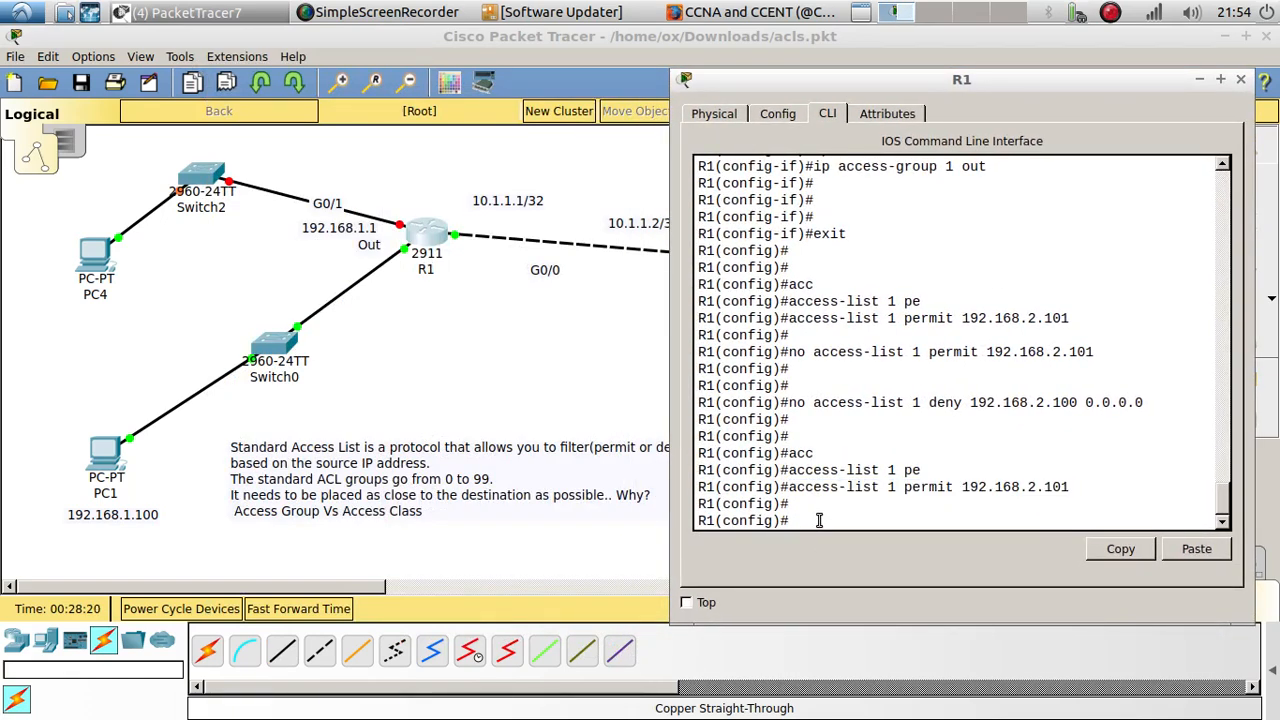
key(Return)
key(Return)
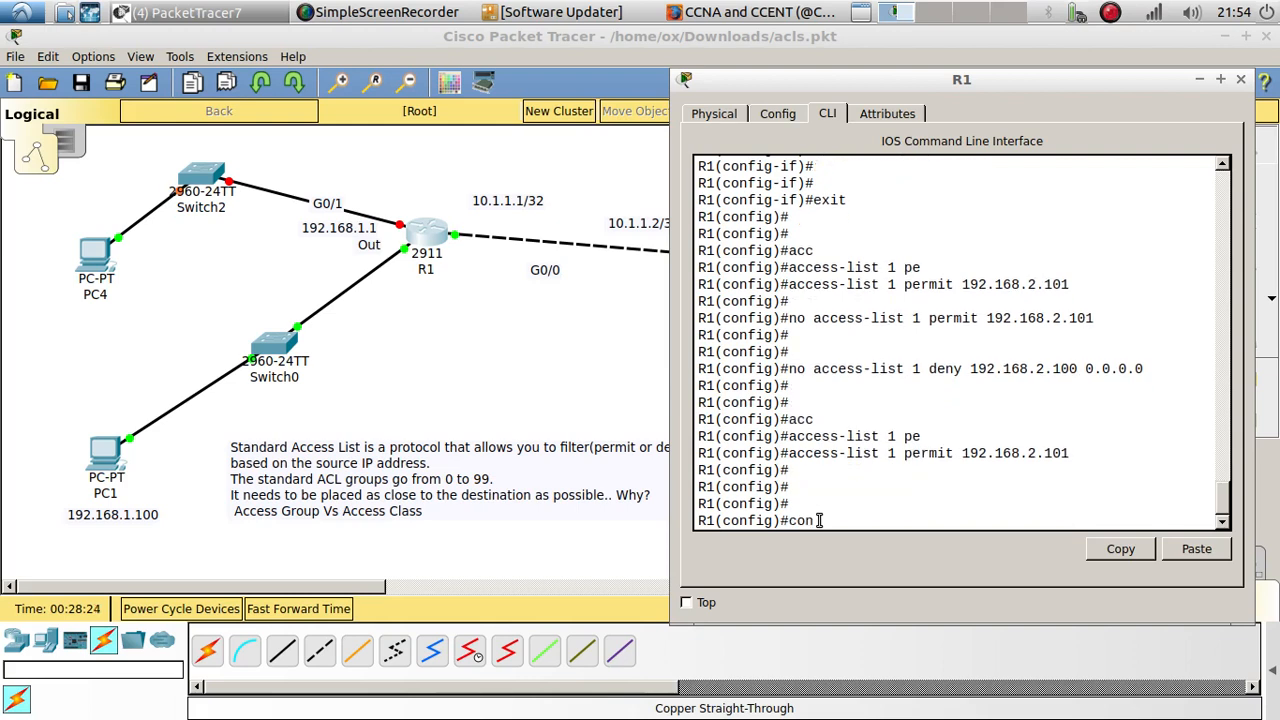
Step: Try to enter global configuration mode on R1 with the command config t
text(co)
key(BackSpace)
key(BackSpace)
text(config t)
key(Return)
key(Return)
key(Return)
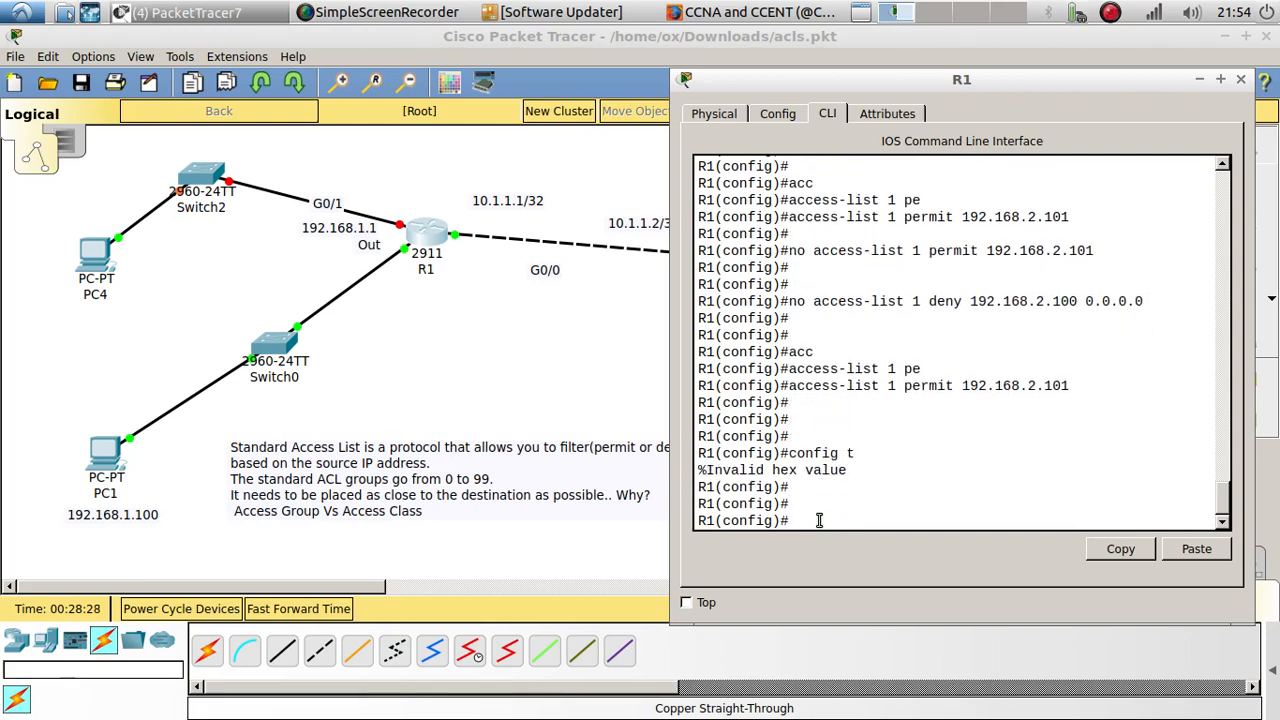
Step: Assign IP address 192.168.3.1 with mask 255.255.255.0 to R1's interface g0/2
text(int g0/2)
key(Return)
key(Return)
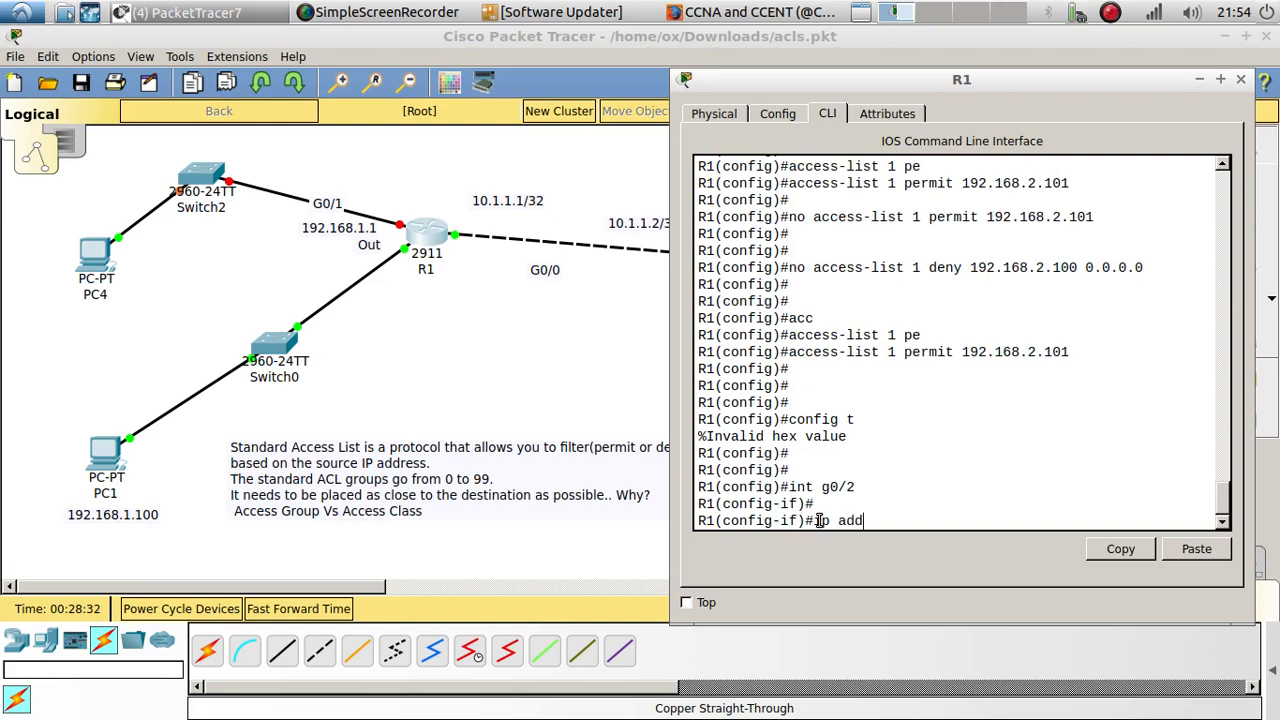
text(ip add)
key(Tab)
text(192.168)
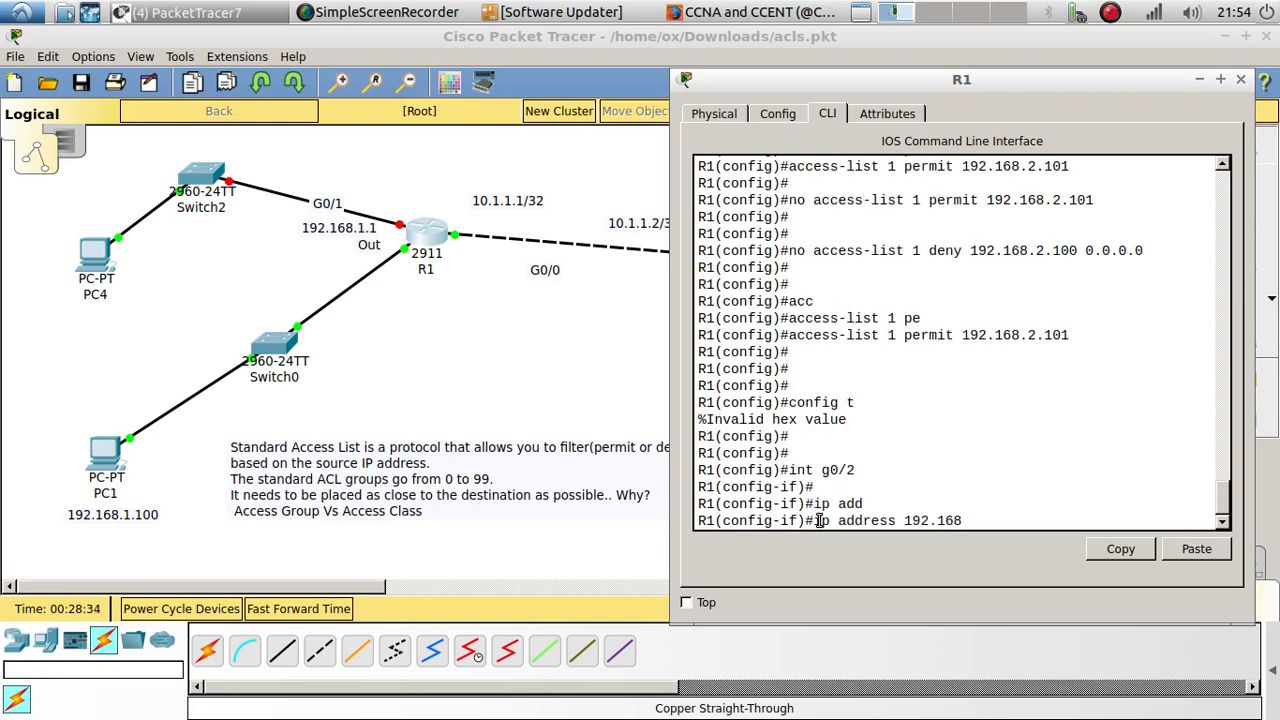
text(.3.1 255.255.255.0)
key(Return)
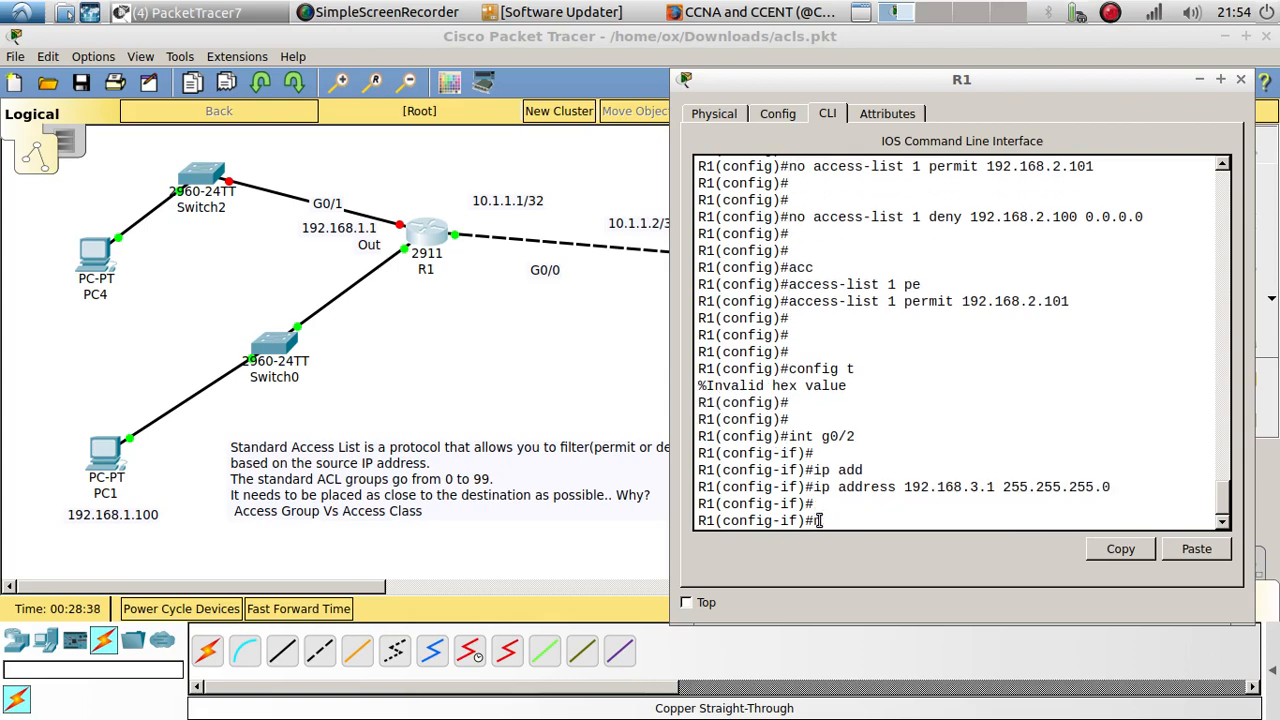
Step: Enable R1's g0/2 interface with no shutdown and exit to global configuration mode
text(no shu)
key(Tab)
key(Return)
key(Return)
key(Return)
key(Return)
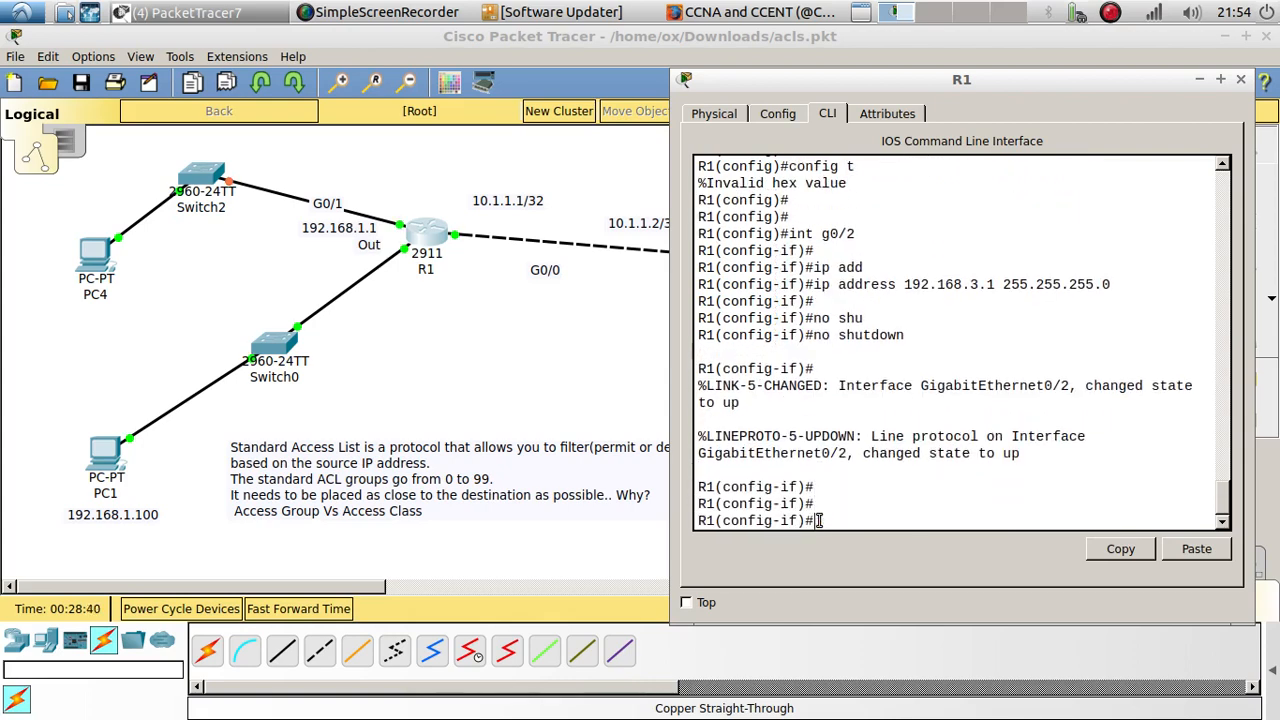
text(EXIT)
key(Return)
key(Return)
key(Return)
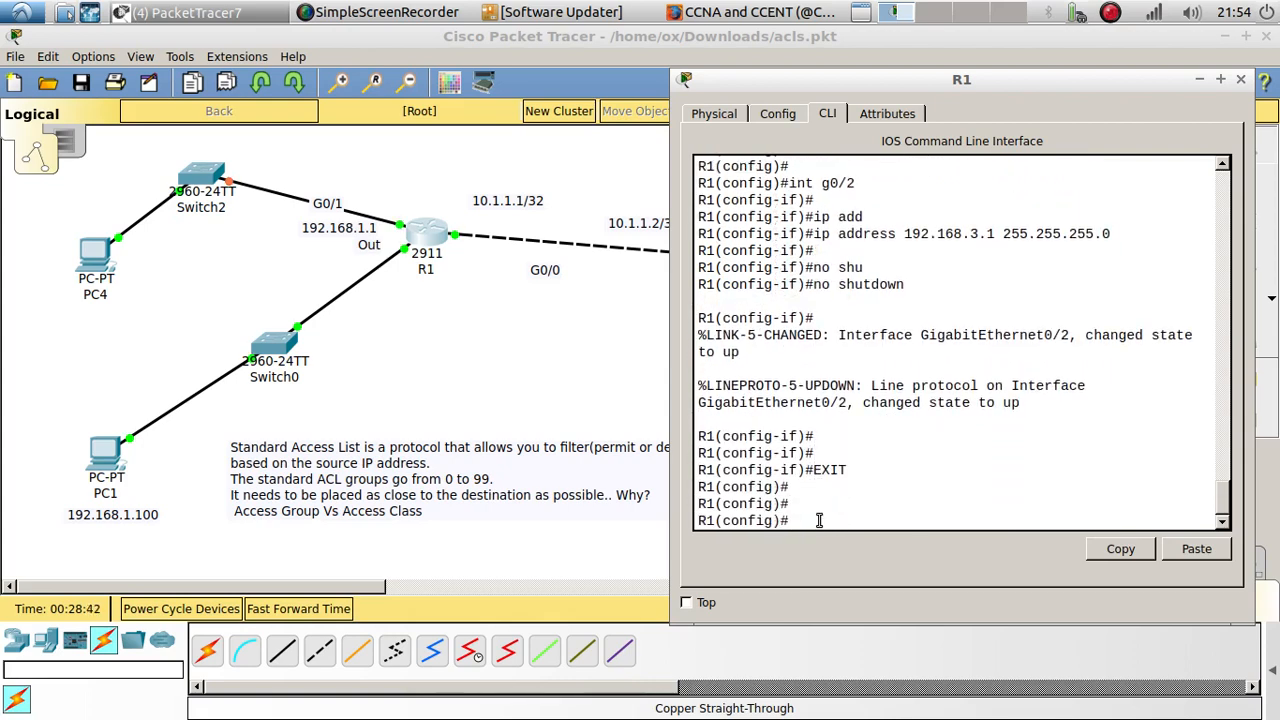
Step: Enter EIGRP router configuration on R1 for autonomous system 1
text(ROU)
key(Tab)
text(EI)
key(Tab)
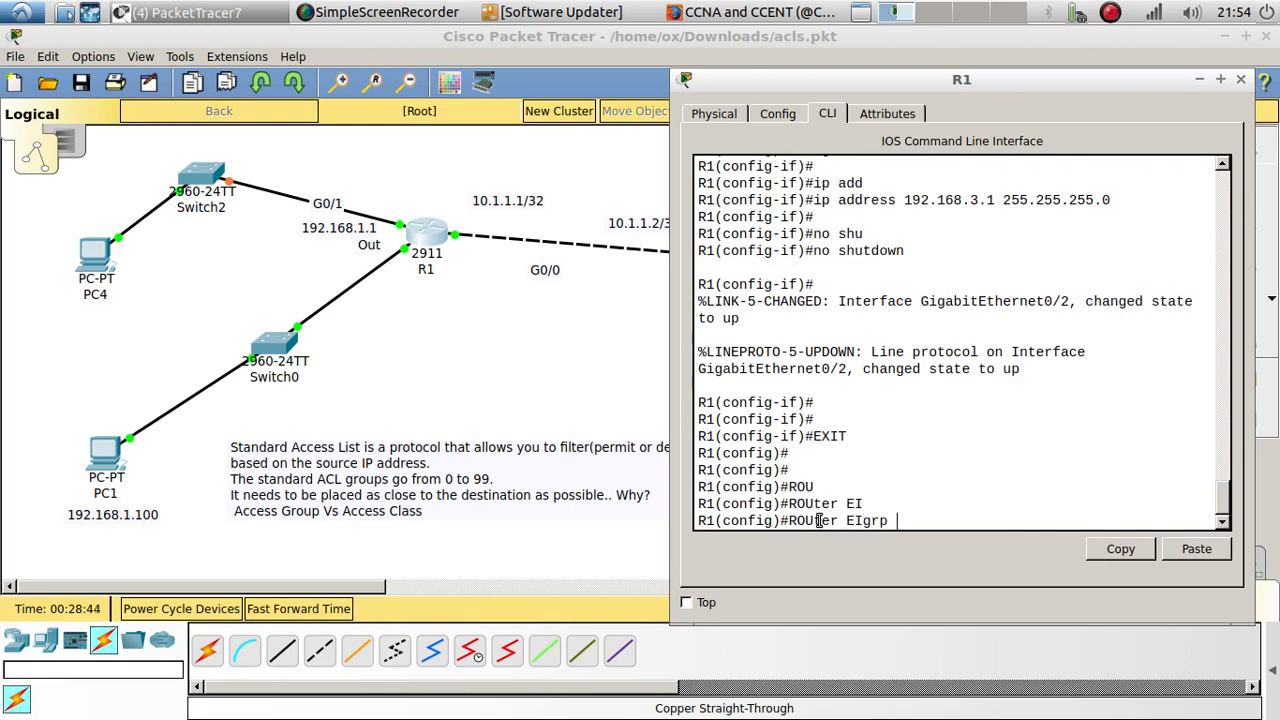
text(1)
key(Return)
key(Return)
key(Return)
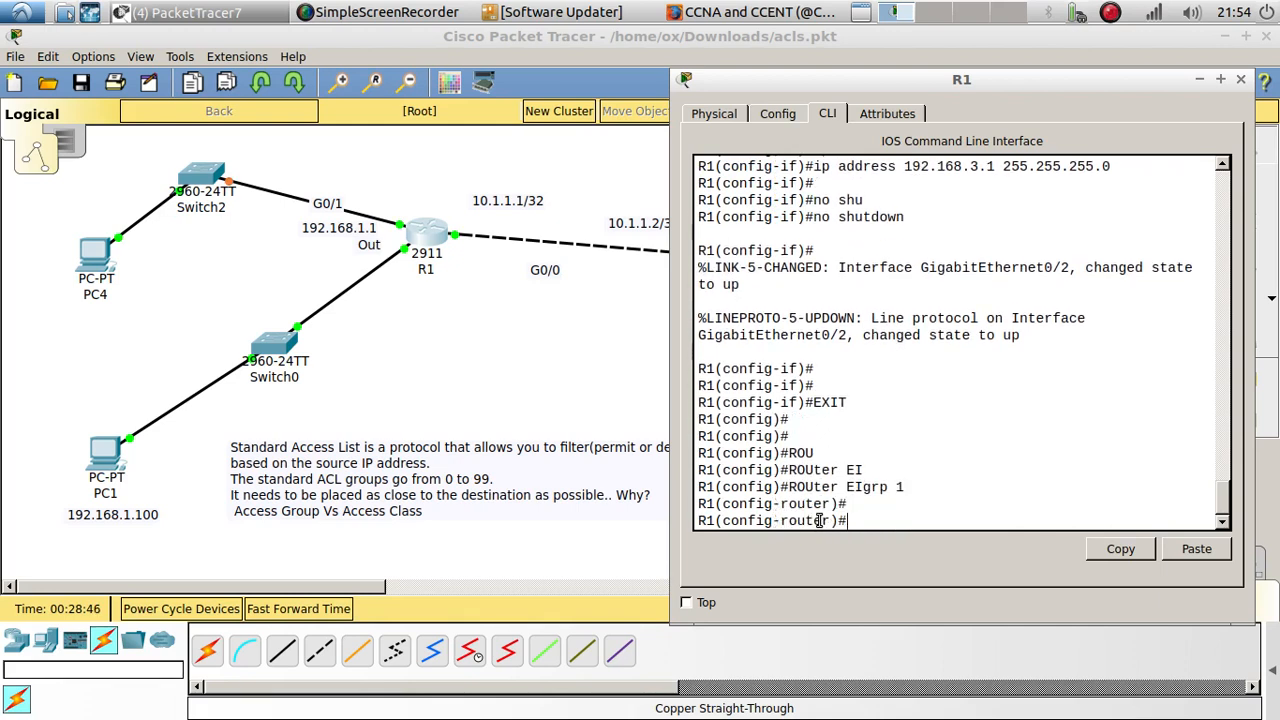
Step: Add network 192.168.3.0 255.255.255.0 to R1's EIGRP 1 process
text(net)
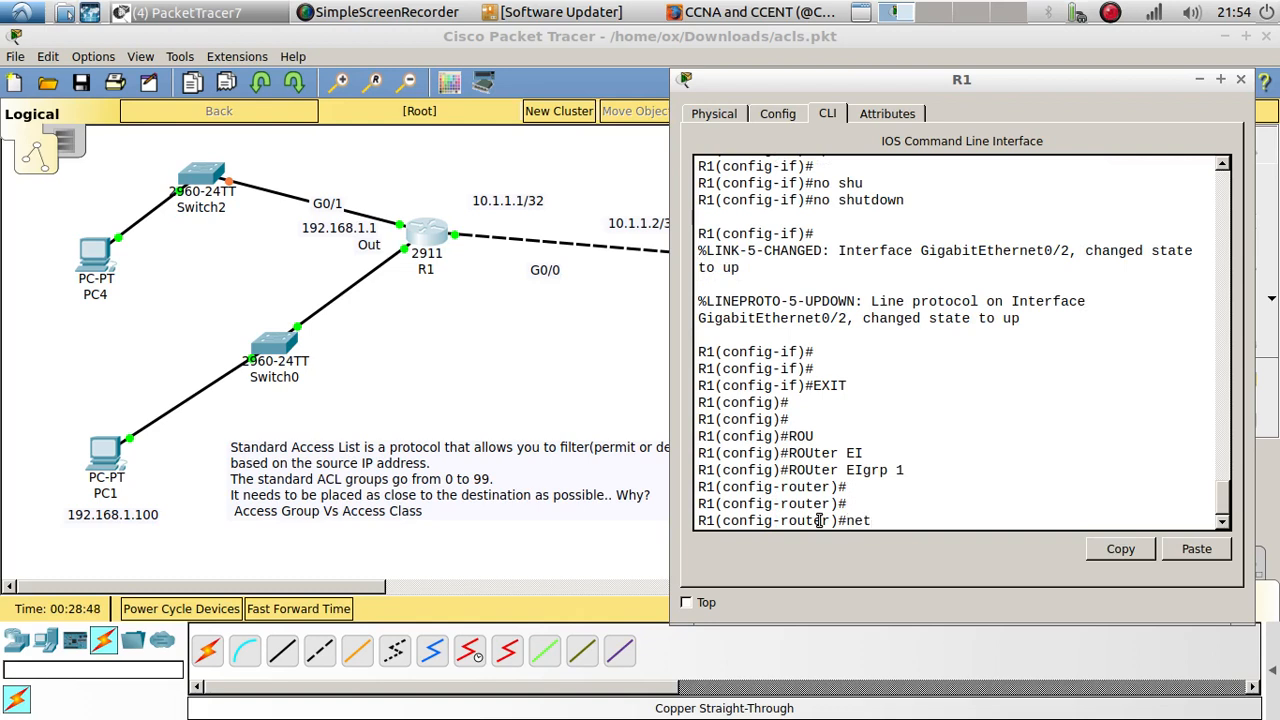
key(Tab)
text(192.168)
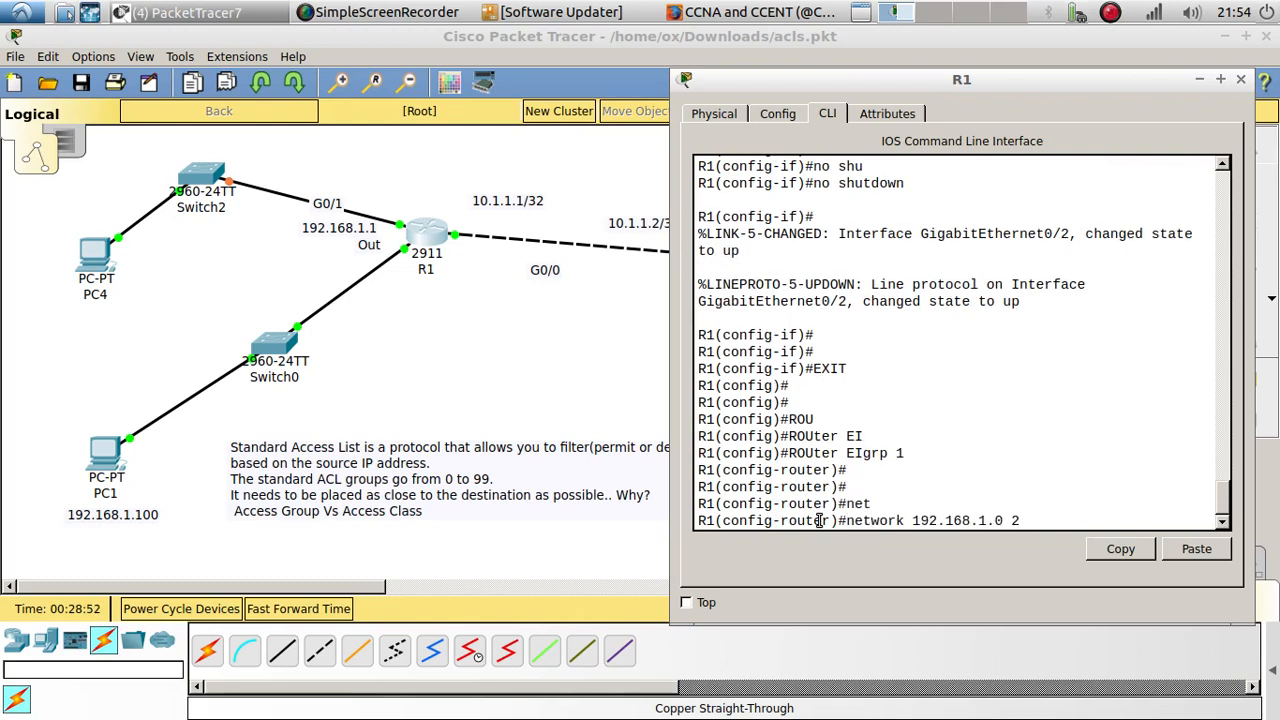
key(BackSpace)
text(3)
key(Right)
text(55.255.0)
key(Return)
key(Return)
key(Return)
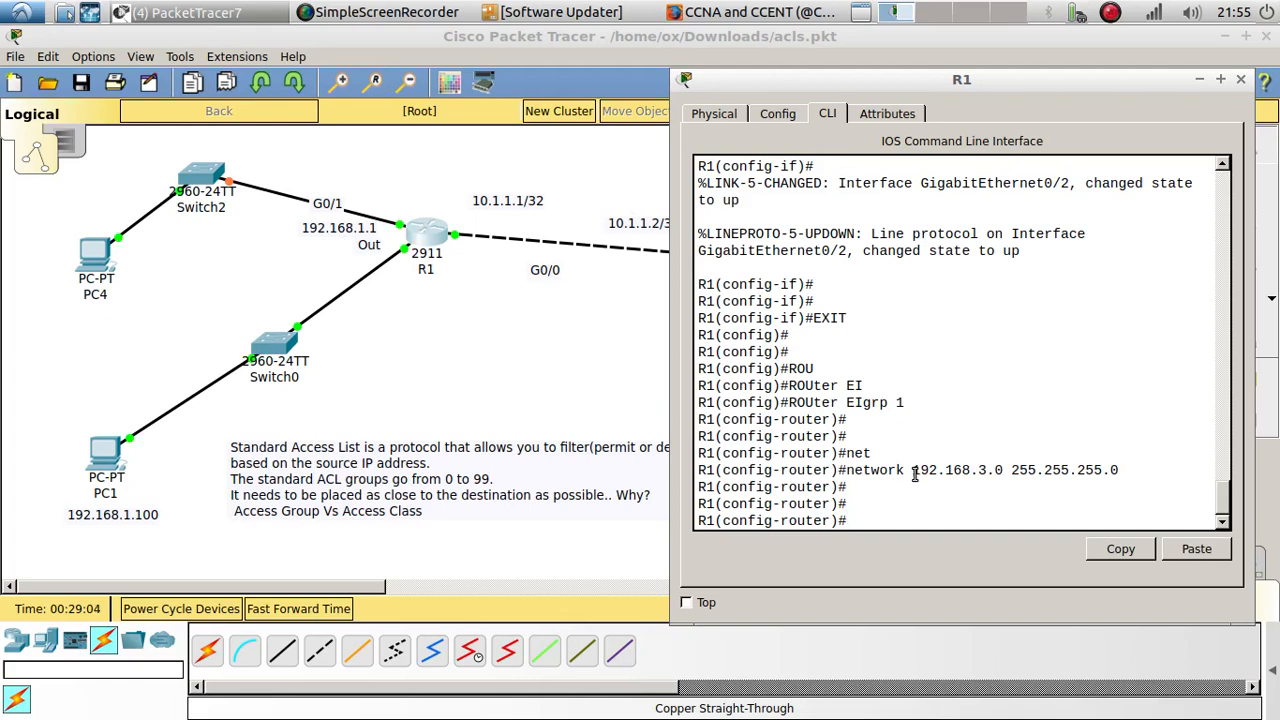
Step: Configure PC4 with static IP 192.168.3.100, mask 255.255.255.0 and default gateway 192.168.3.1, copy the gateway address, and close the IP configuration
click(88, 270)
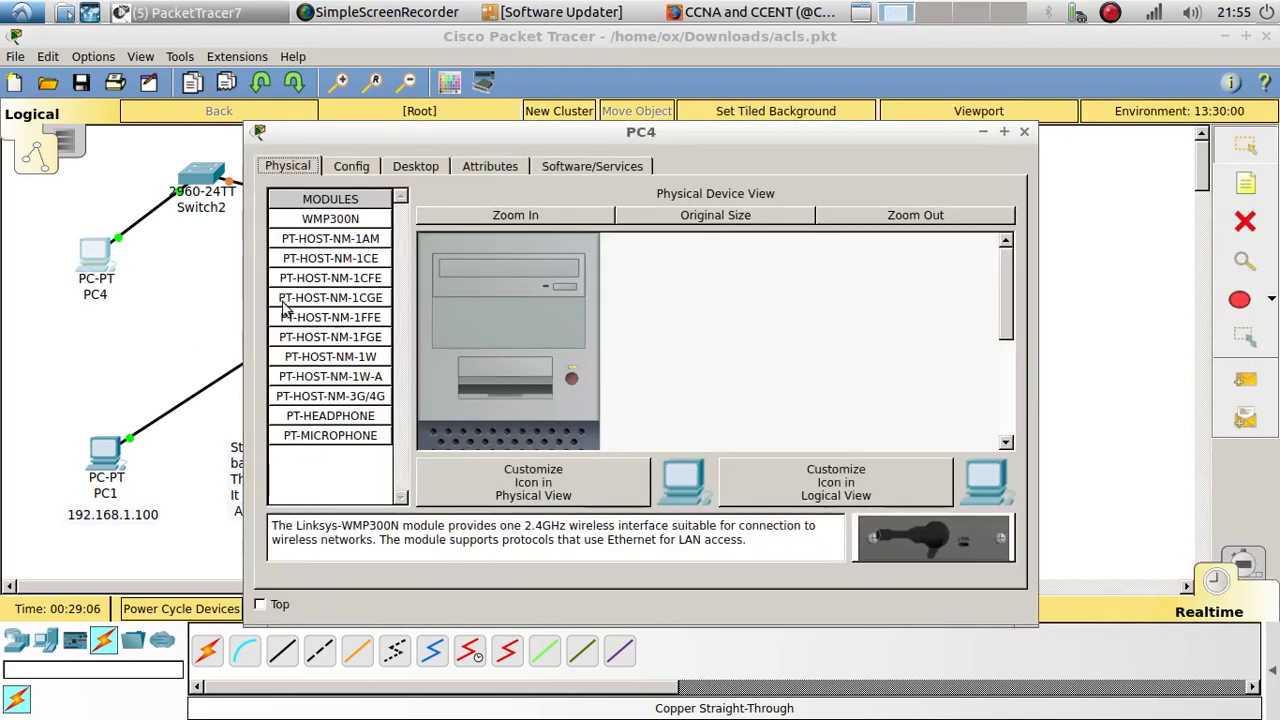
click(415, 166)
click(352, 215)
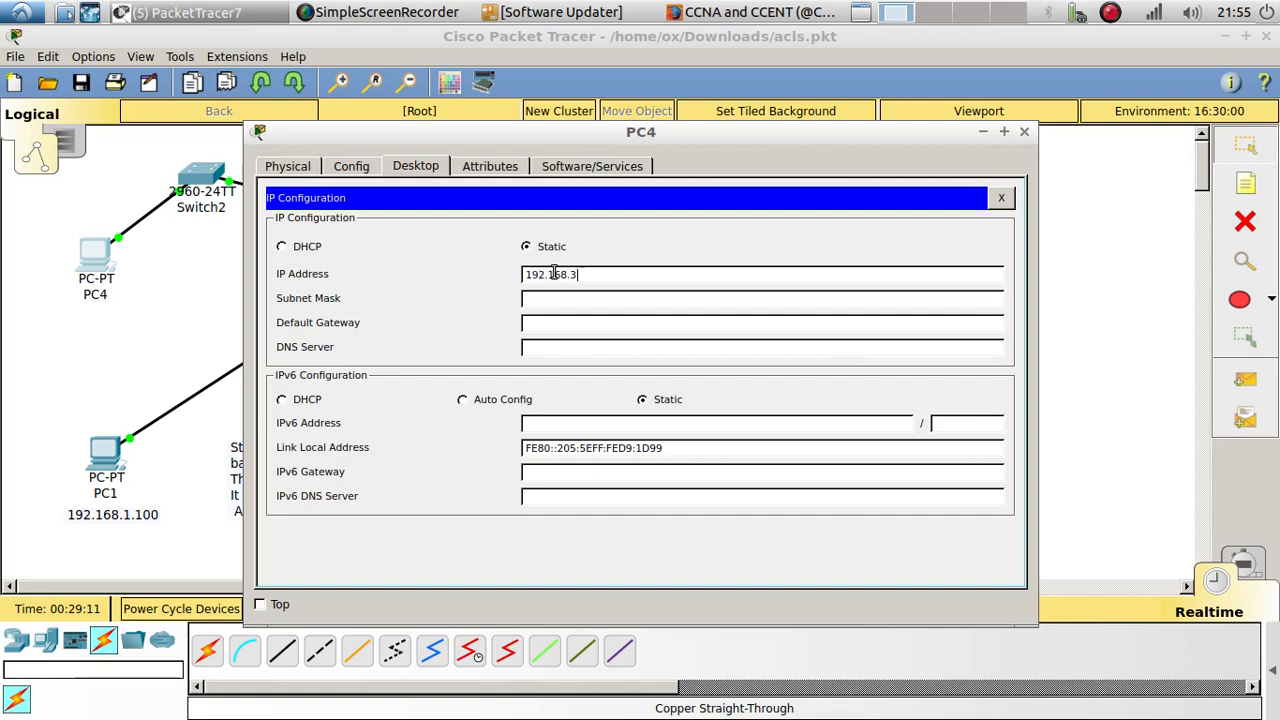
text(192.168.3.100)
key(Tab)
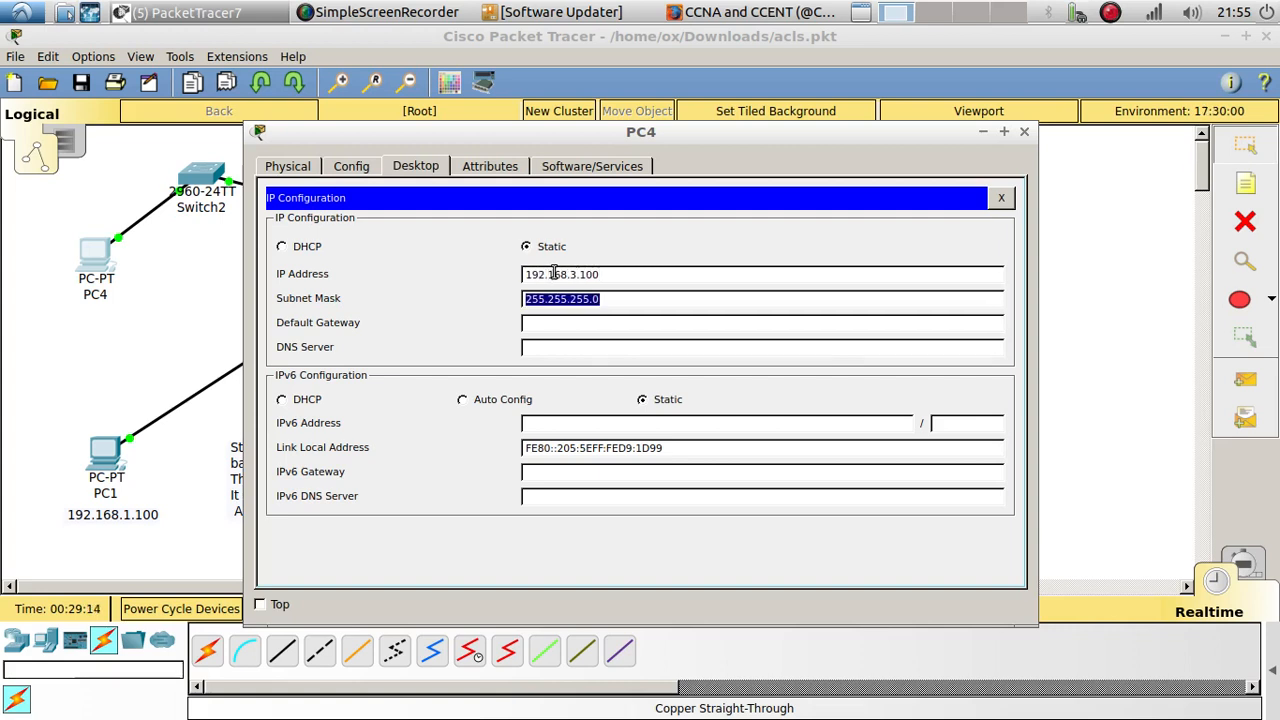
key(Tab)
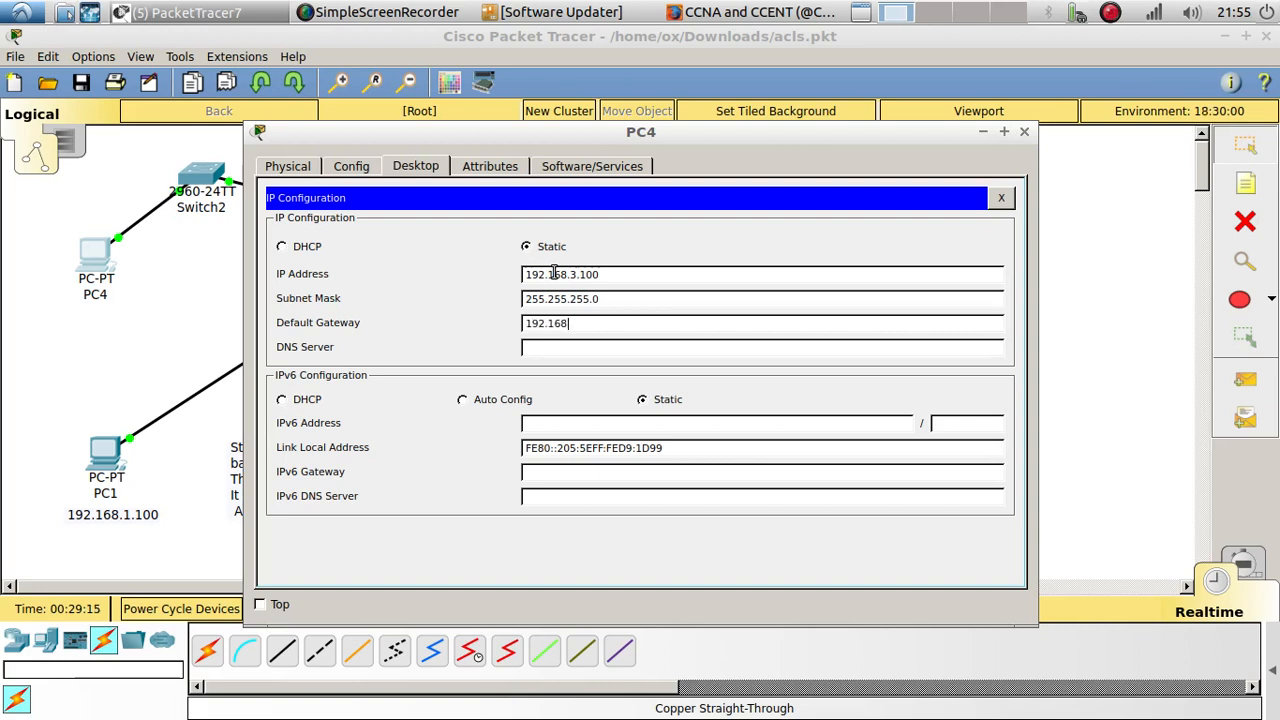
text(192.168.3.1)
drag(594, 322, 487, 318)
key(ctrl+c)
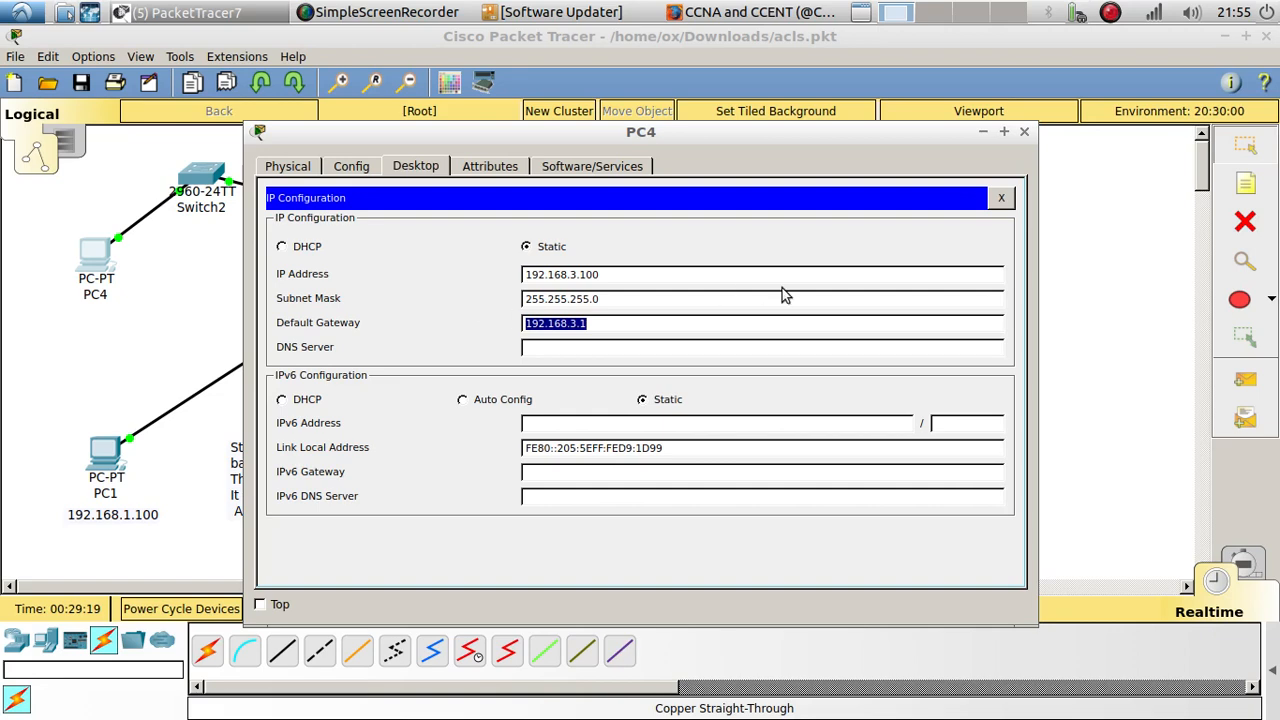
click(1001, 198)
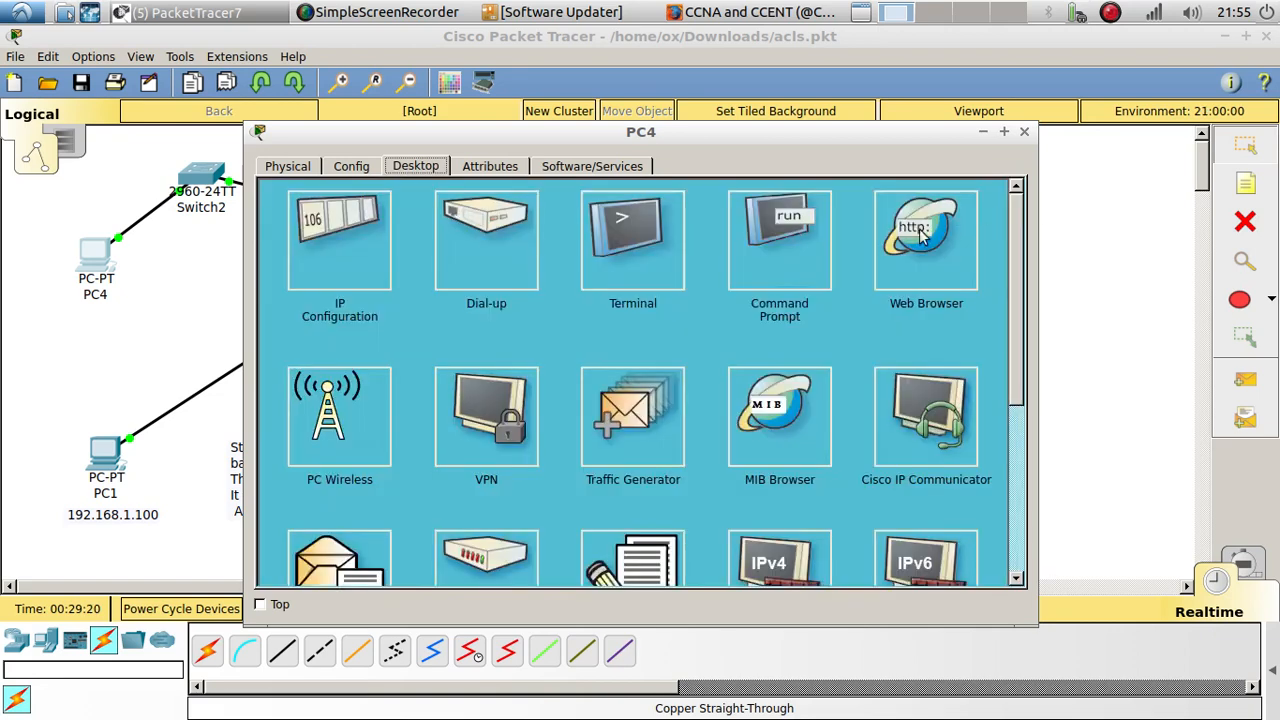
Step: Ping the gateway 192.168.3.1 from PC4's command prompt and close the PC4 window
click(770, 247)
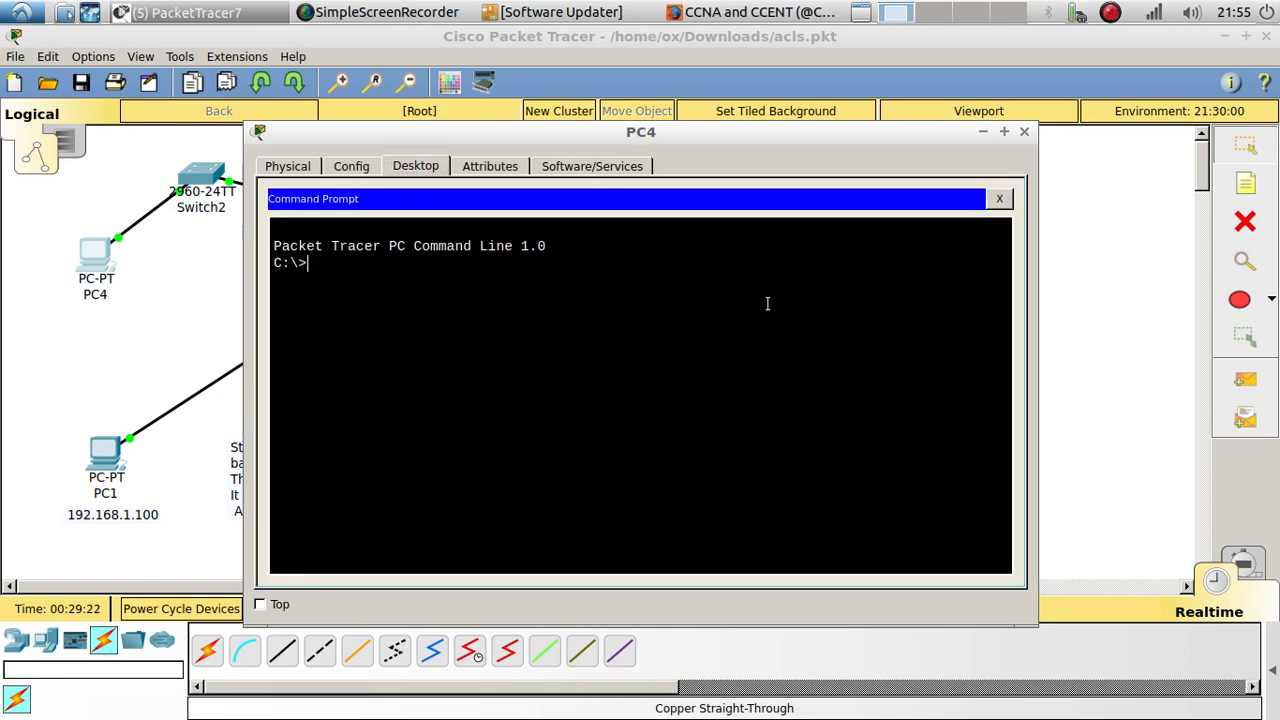
text(ping)
right_click(688, 289)
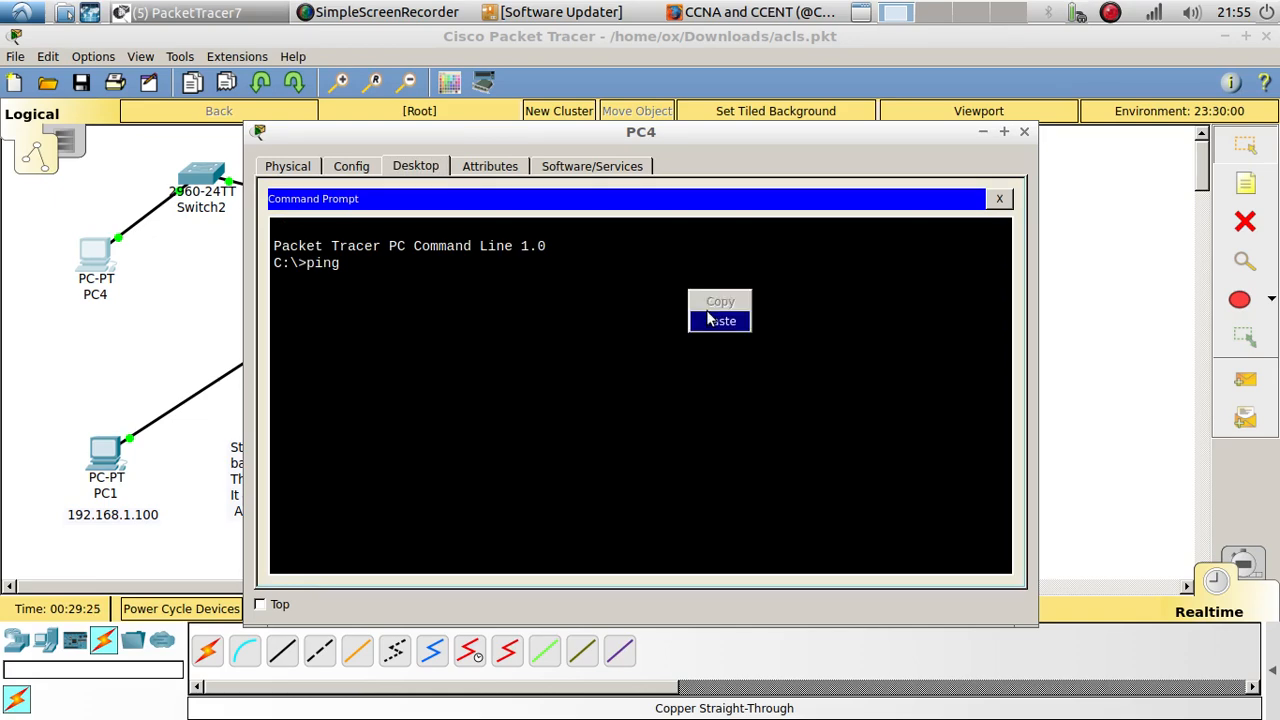
click(710, 318)
key(Return)
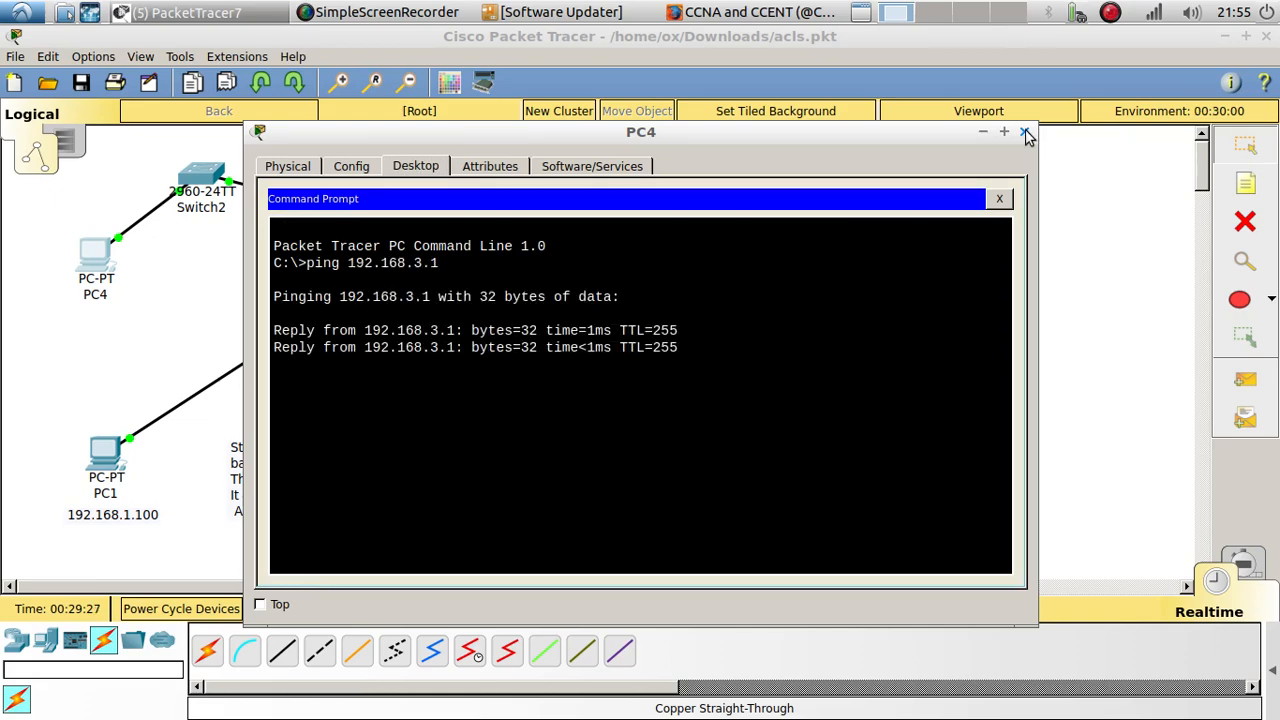
click(1024, 131)
Step: Open R2's command line, move its window aside, and enter privileged mode
click(736, 262)
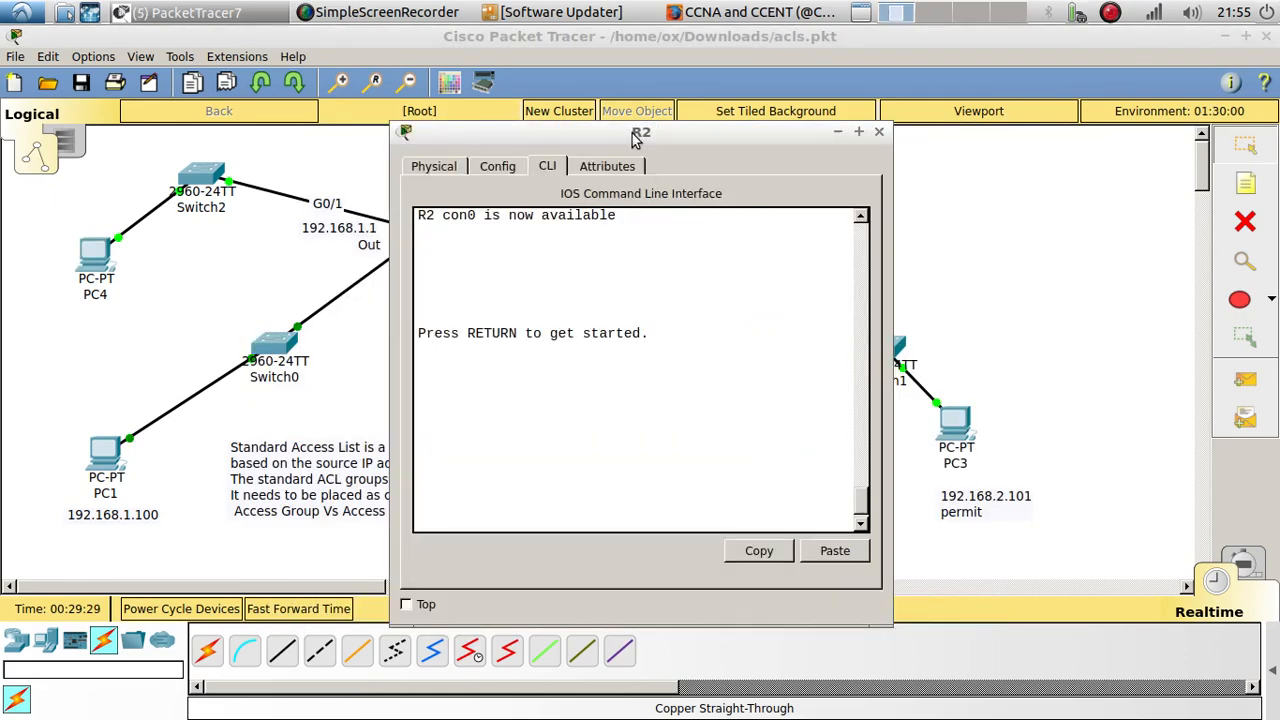
drag(637, 134, 884, 161)
key(Return)
key(Return)
text(en)
key(Return)
key(Return)
key(Return)
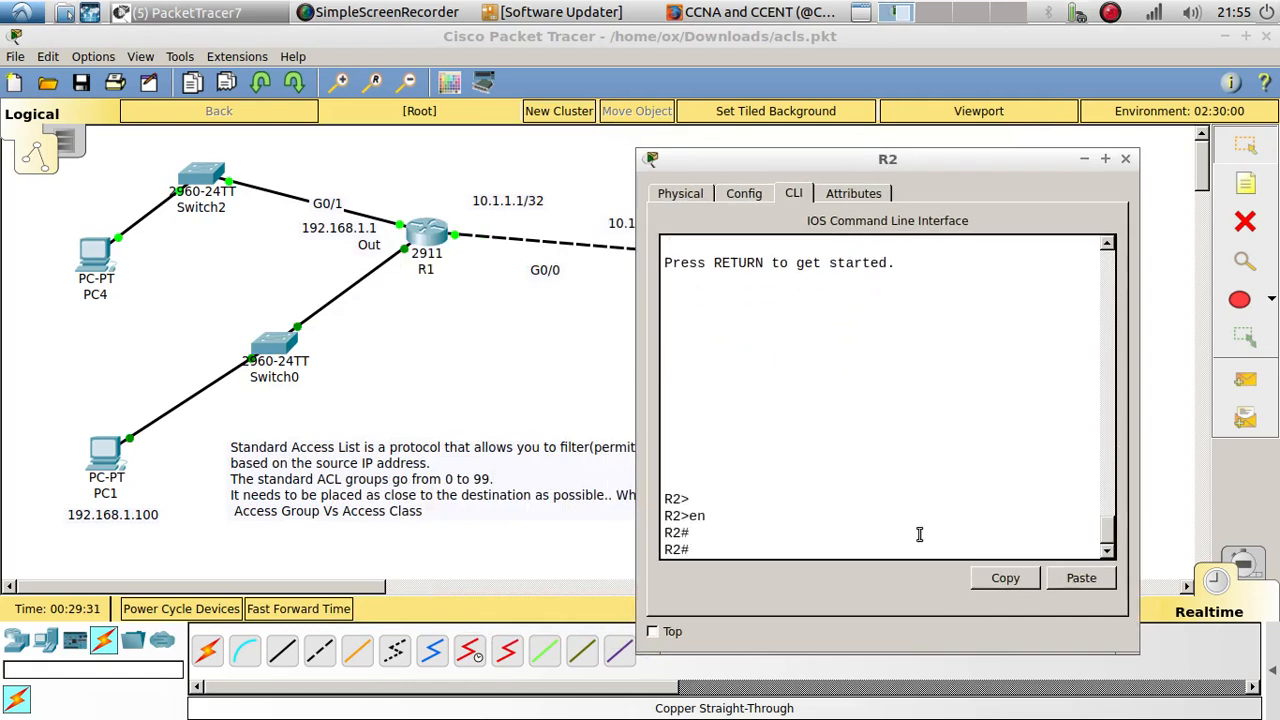
Step: Ping the copied gateway address 192.168.3.1 from R2, highlight the echo replies, and close R2's window
click(1060, 580)
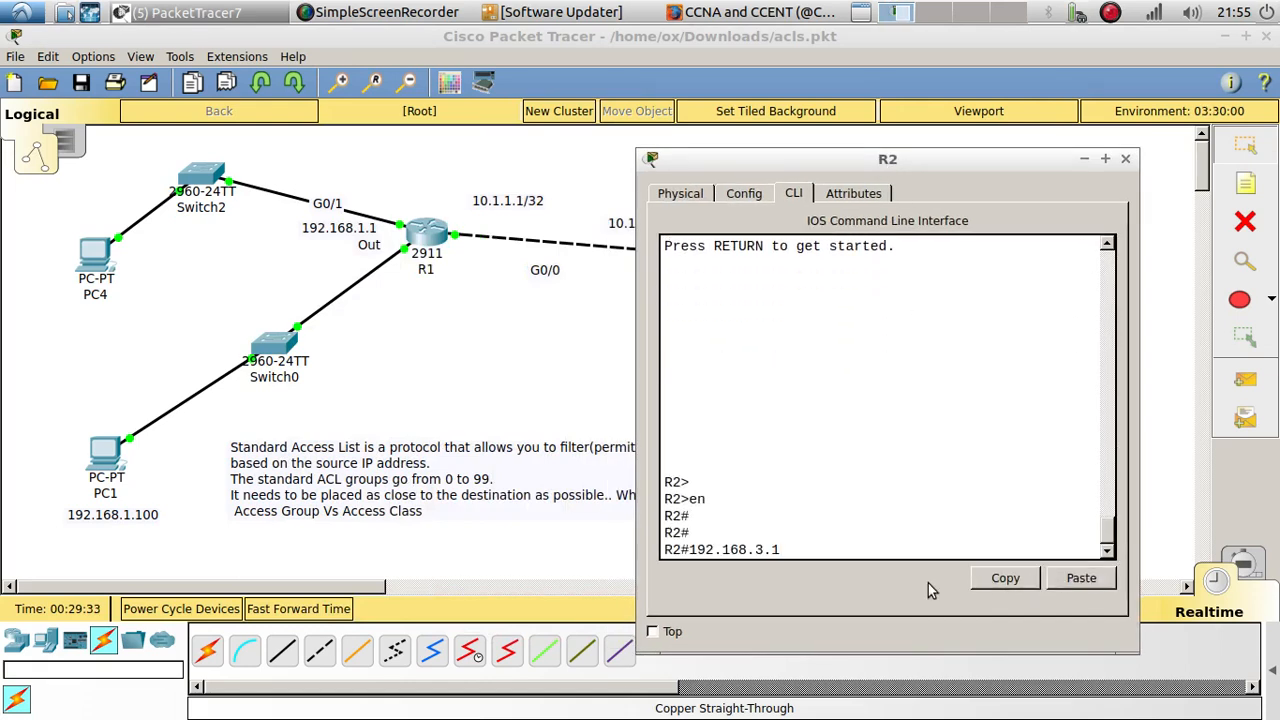
key(Home)
text(ping)
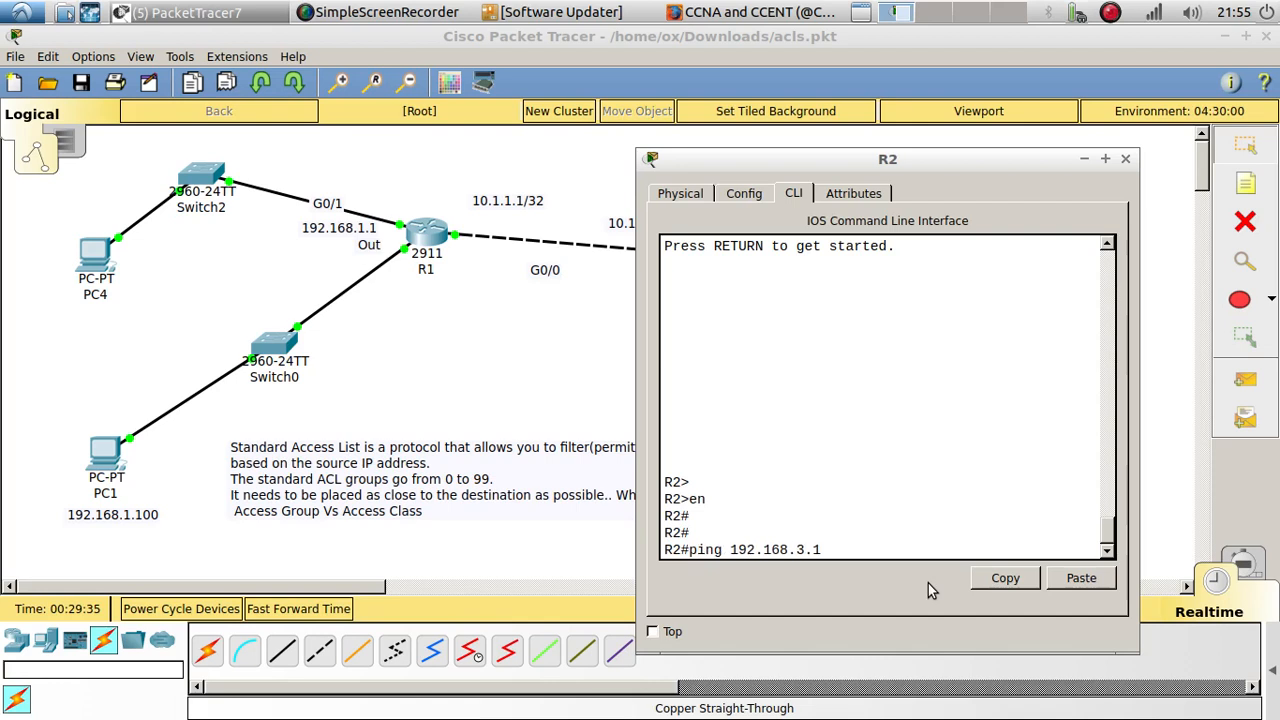
key(Return)
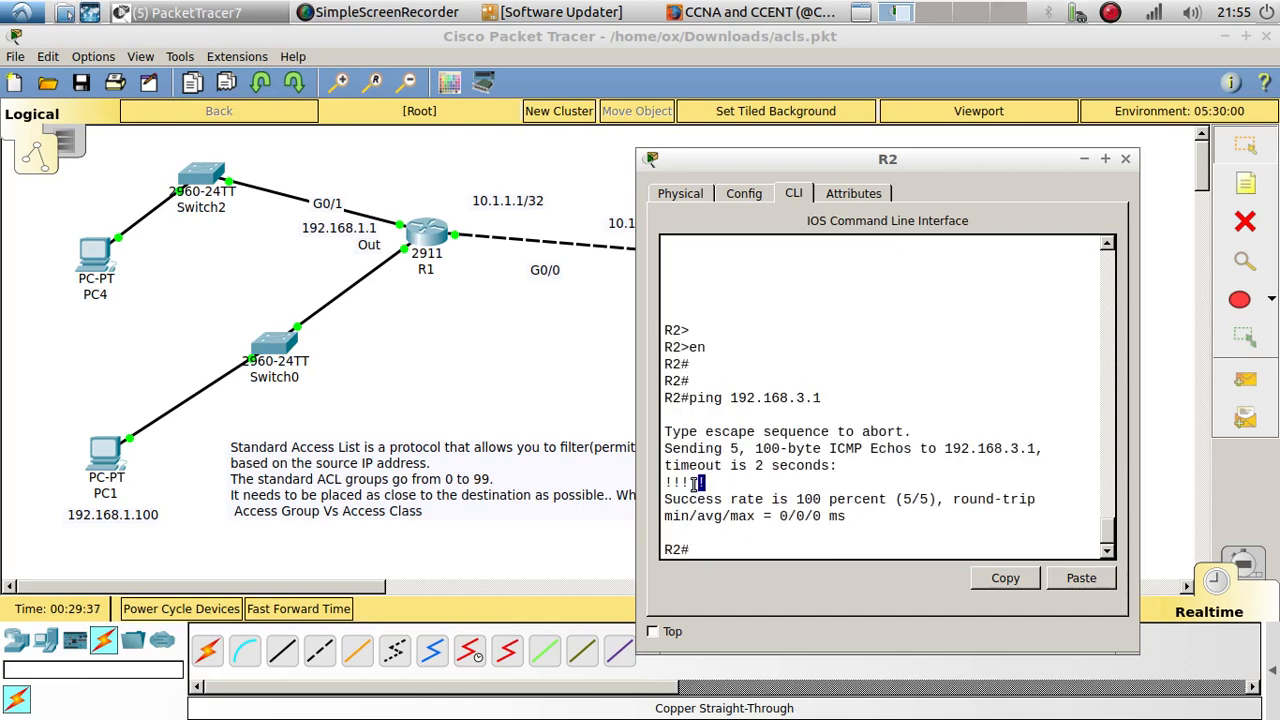
drag(704, 483, 636, 481)
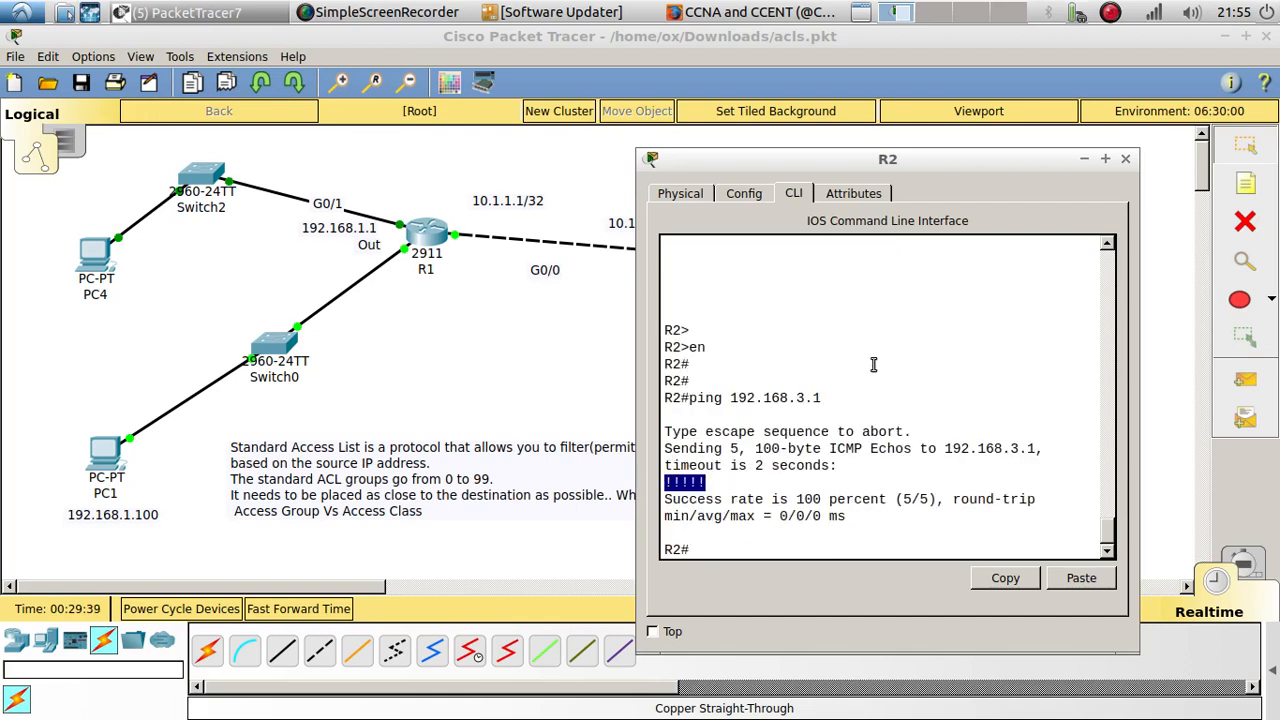
click(1129, 163)
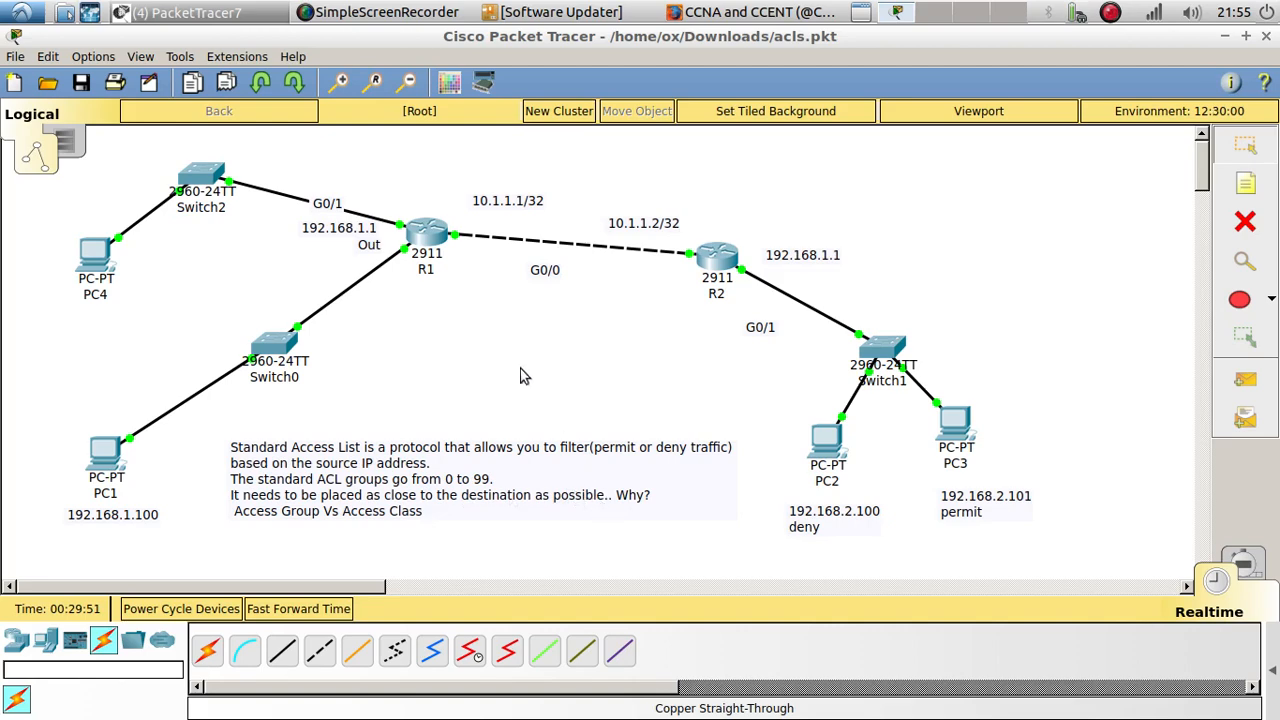
Step: Open R1's command line and exit the EIGRP router configuration to global configuration mode
click(421, 222)
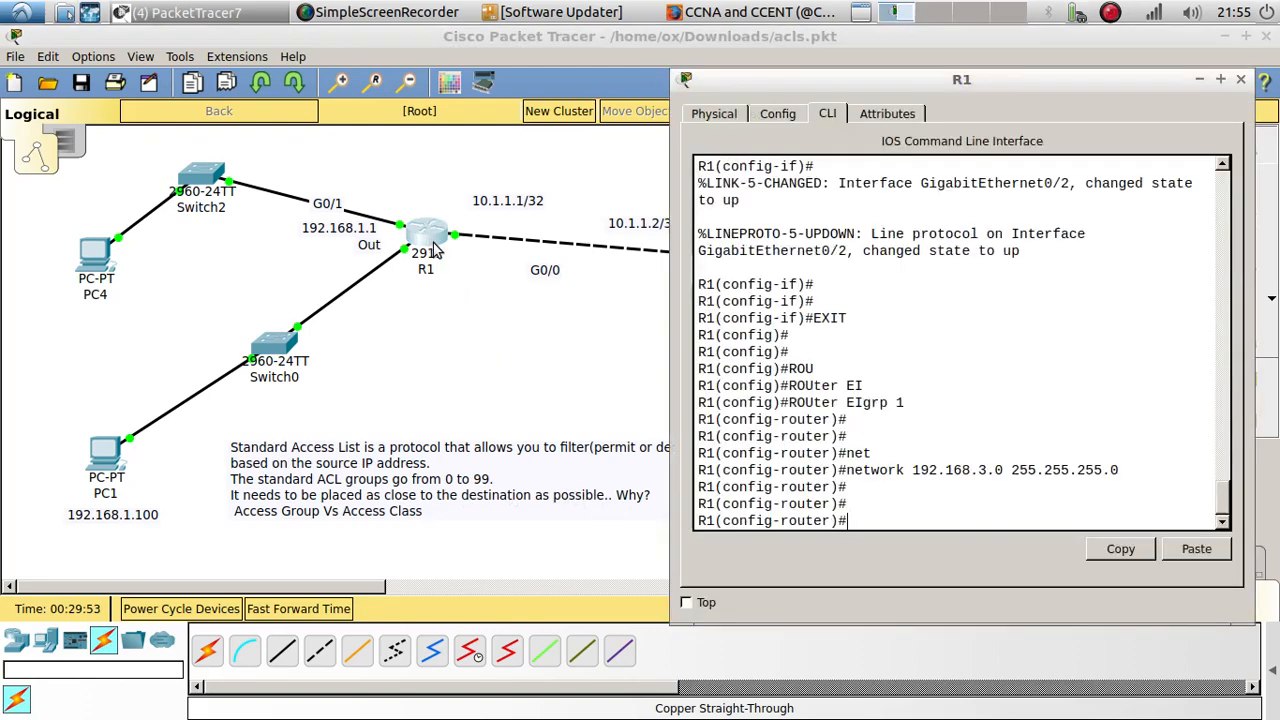
text(exi)
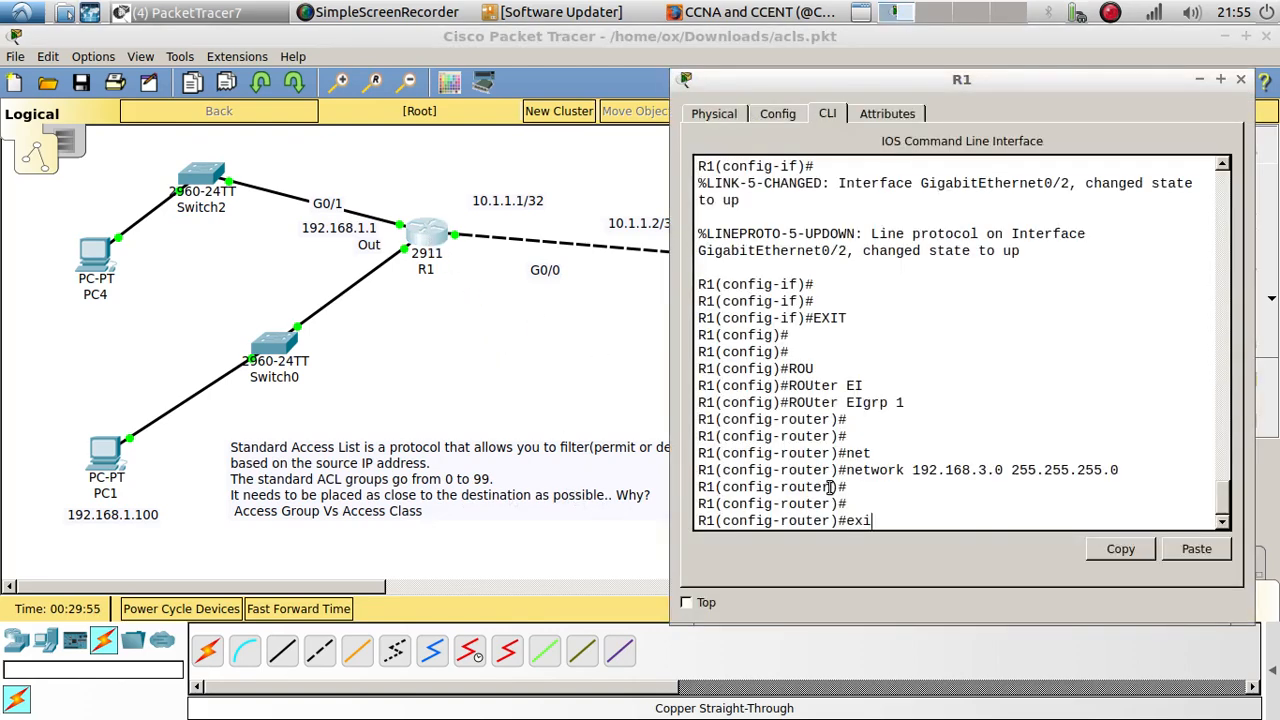
text(t)
key(Return)
key(Return)
Step: Remove the access-list 1 entry permitting 192.168.2.101 from R1
key(Up)
key(Up)
key(Up)
key(Up)
key(Up)
key(Up)
key(Up)
key(Up)
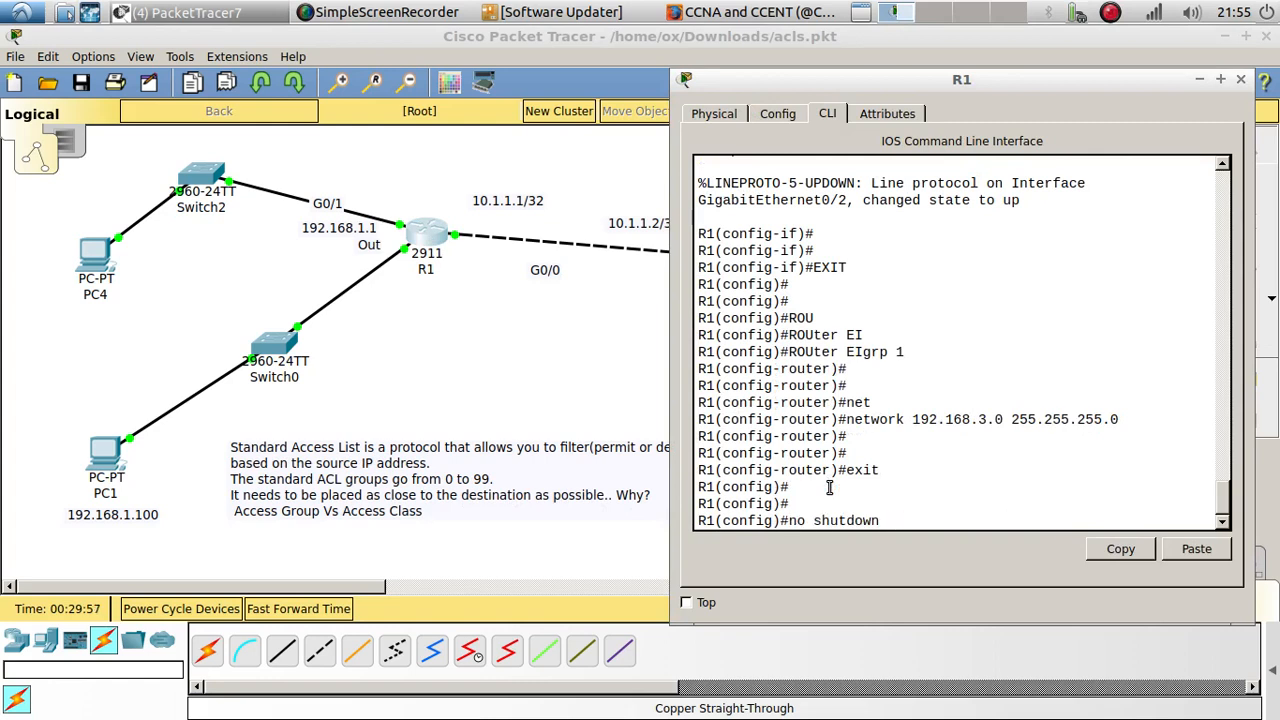
key(Up)
key(Up)
key(Up)
key(Up)
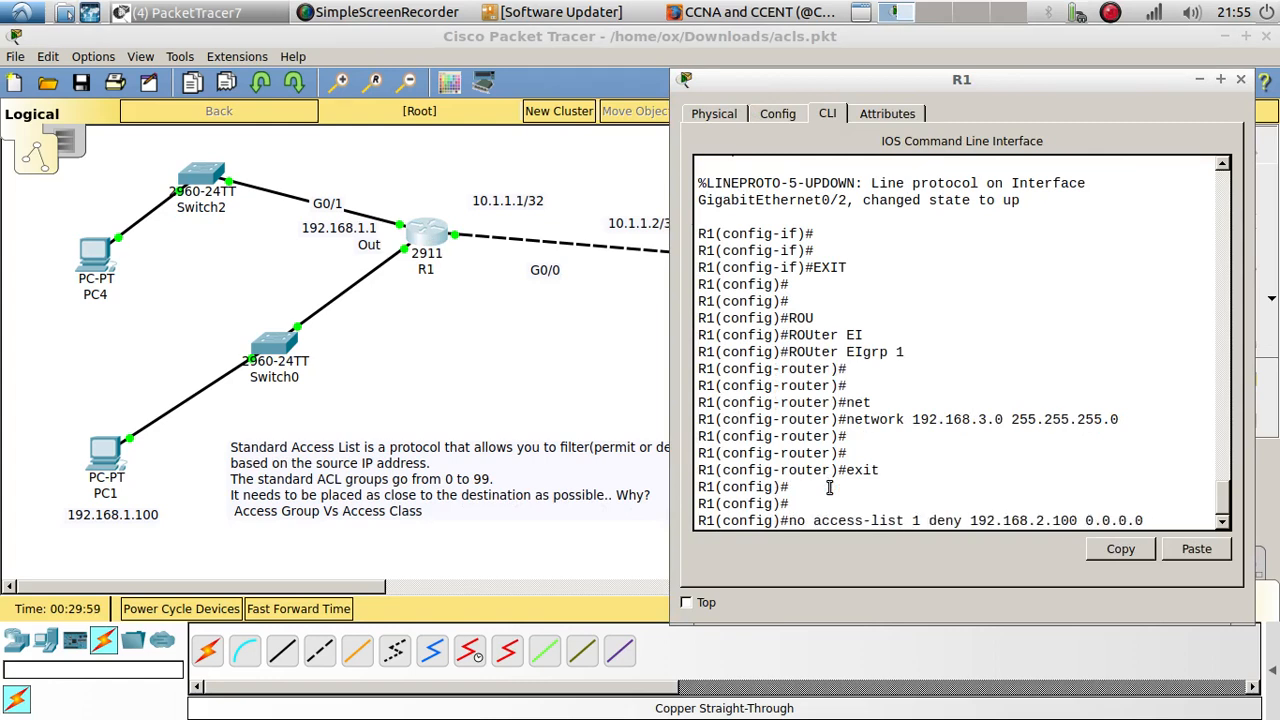
key(Up)
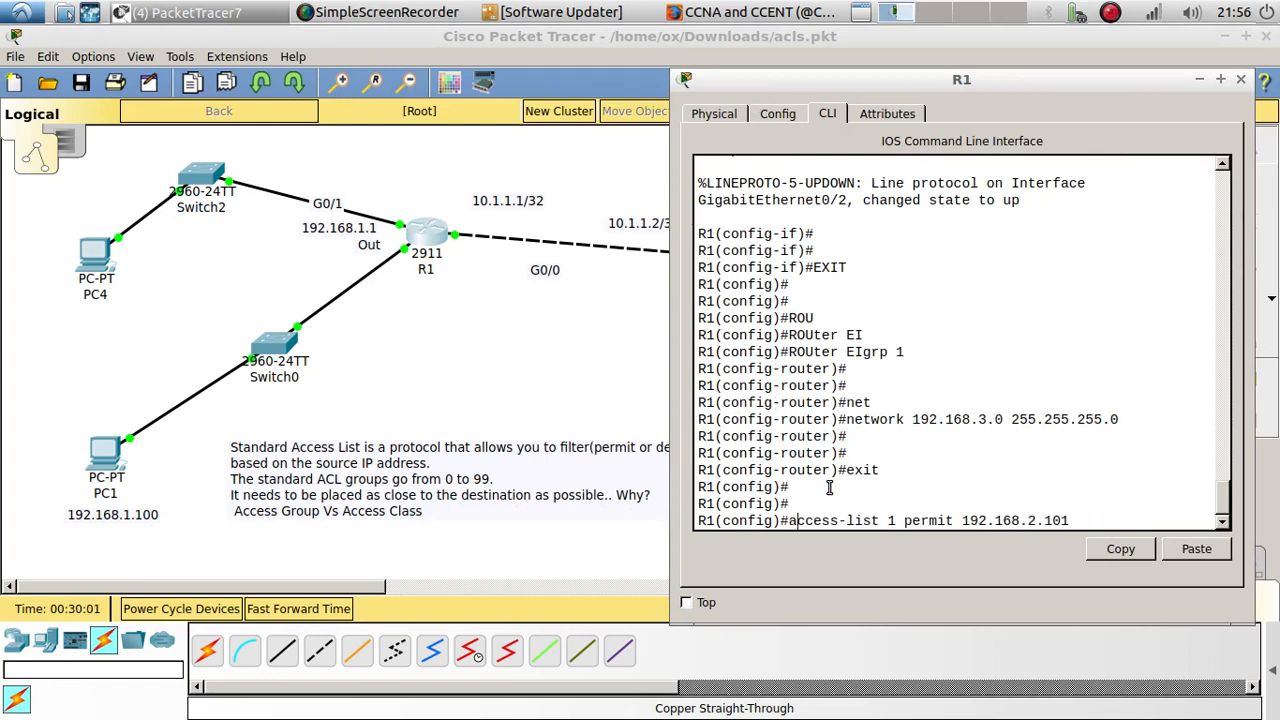
text(no)
key(Return)
key(Return)
key(Return)
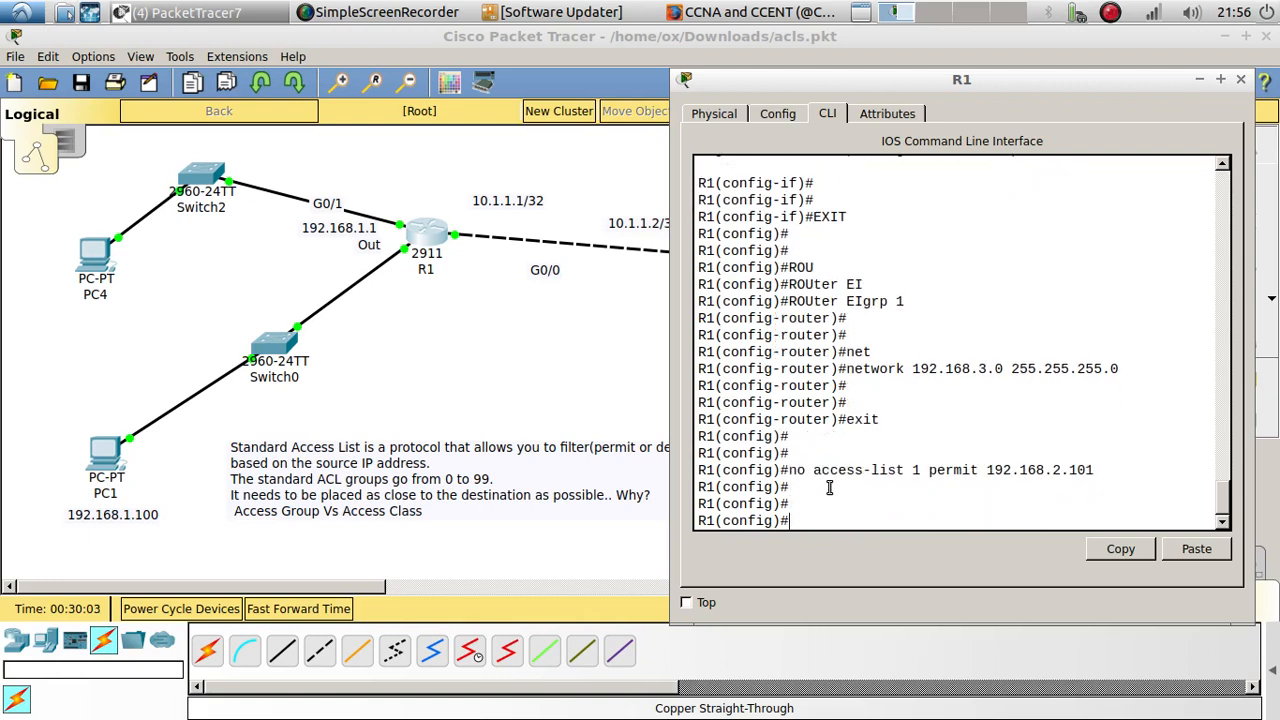
Step: Enter R1's interface g0/1 and try to remove its ACL assignment with no access-group 1
text(int g0/1)
key(Return)
key(Return)
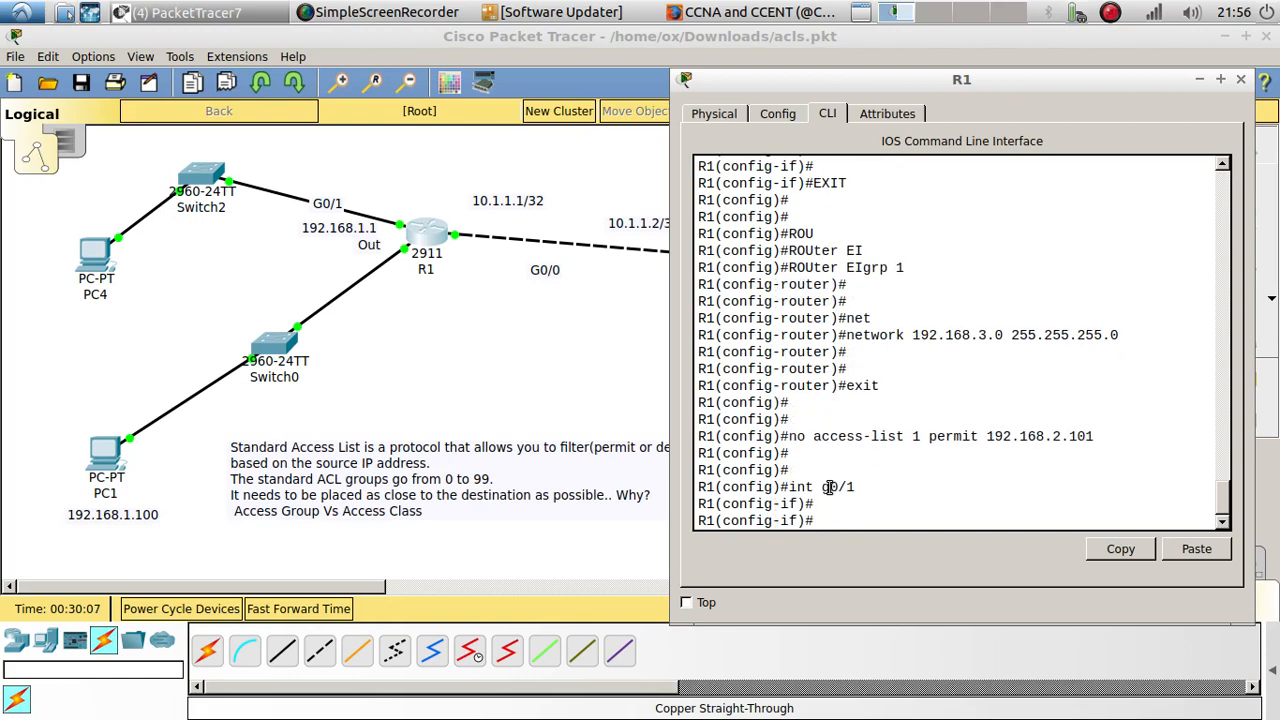
text(no acc)
key(Tab)
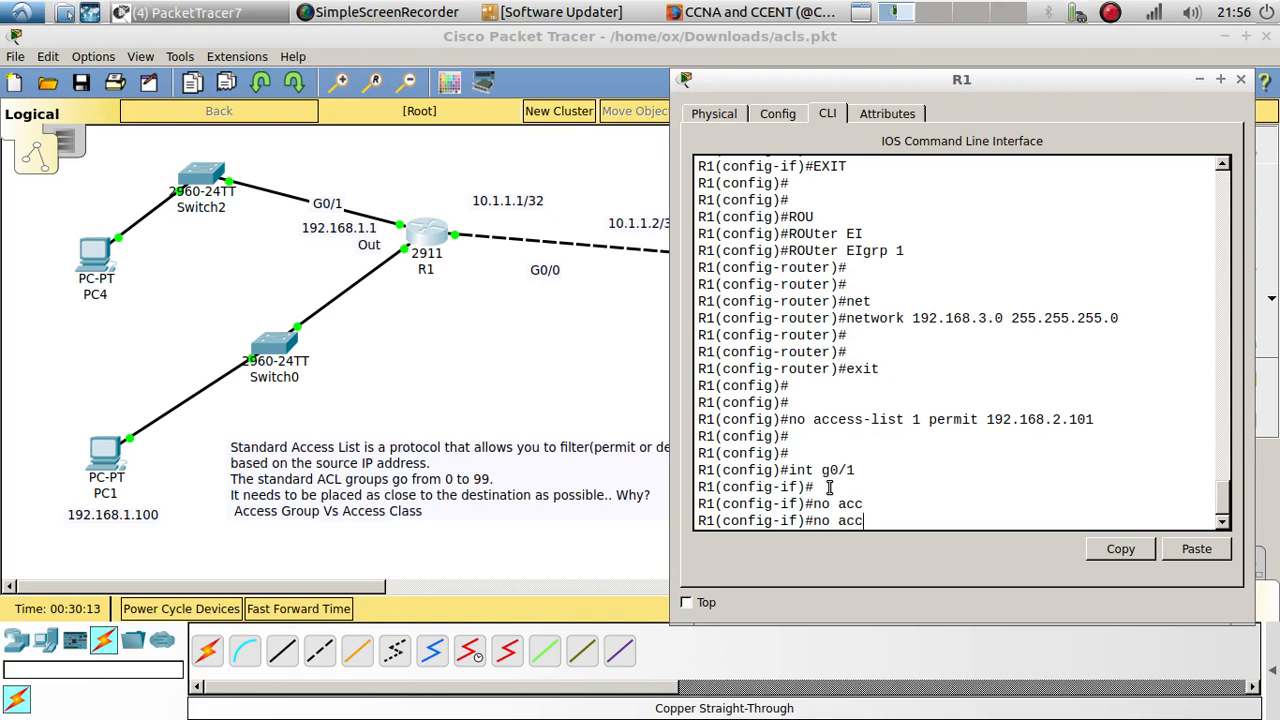
text(ess-group)
text( 1)
key(Return)
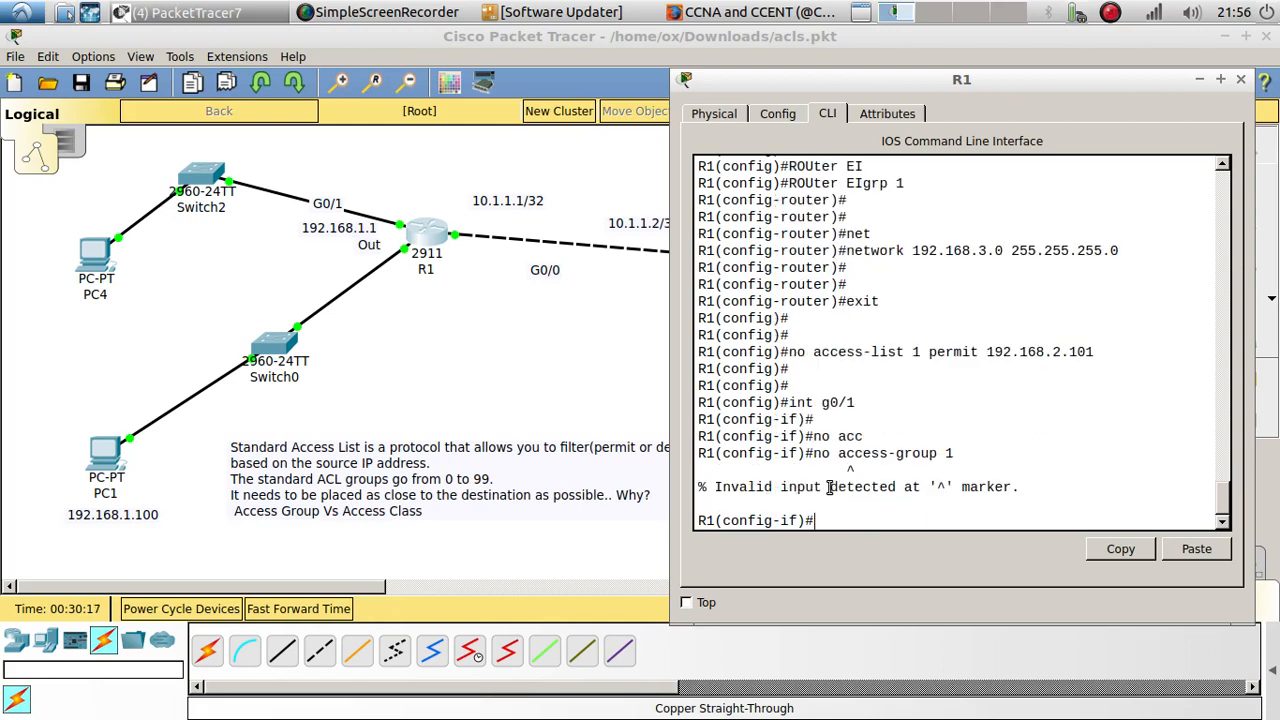
Step: Try no access-group without a list number, and exit interface g0/1 to global configuration mode
key(Up)
key(Return)
key(Return)
text(e)
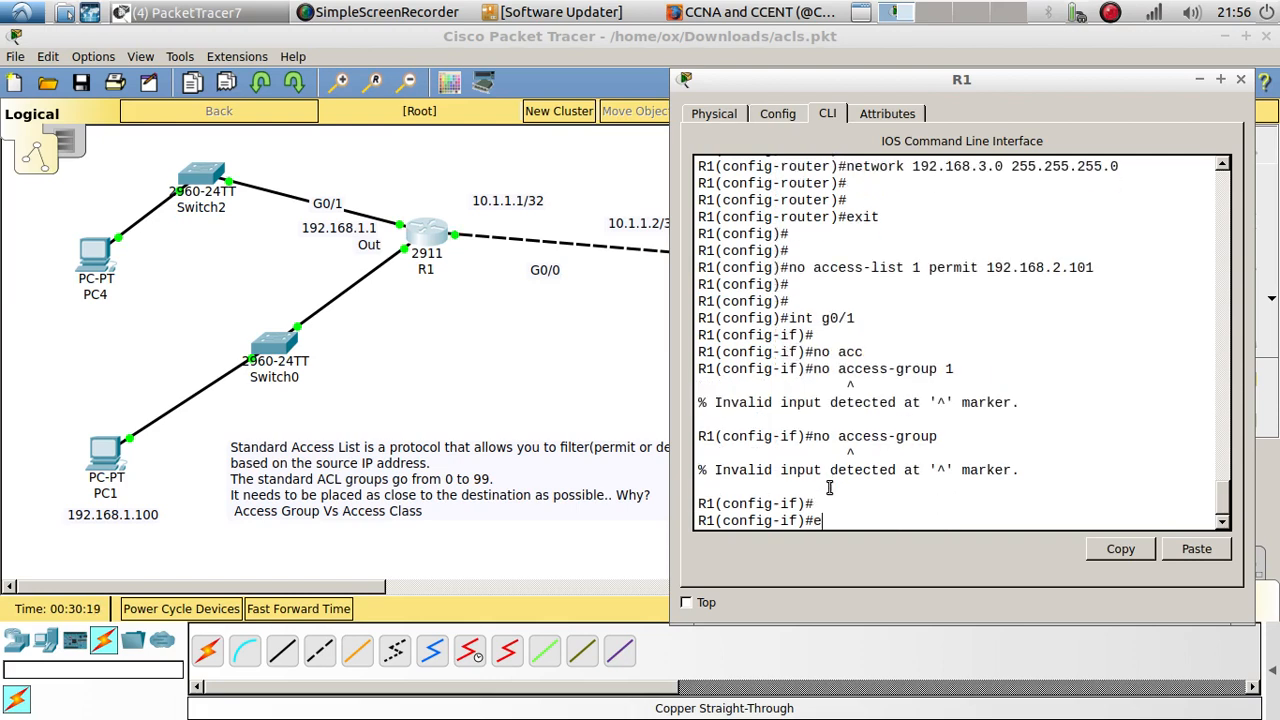
text(xit)
key(Return)
key(Return)
key(Return)
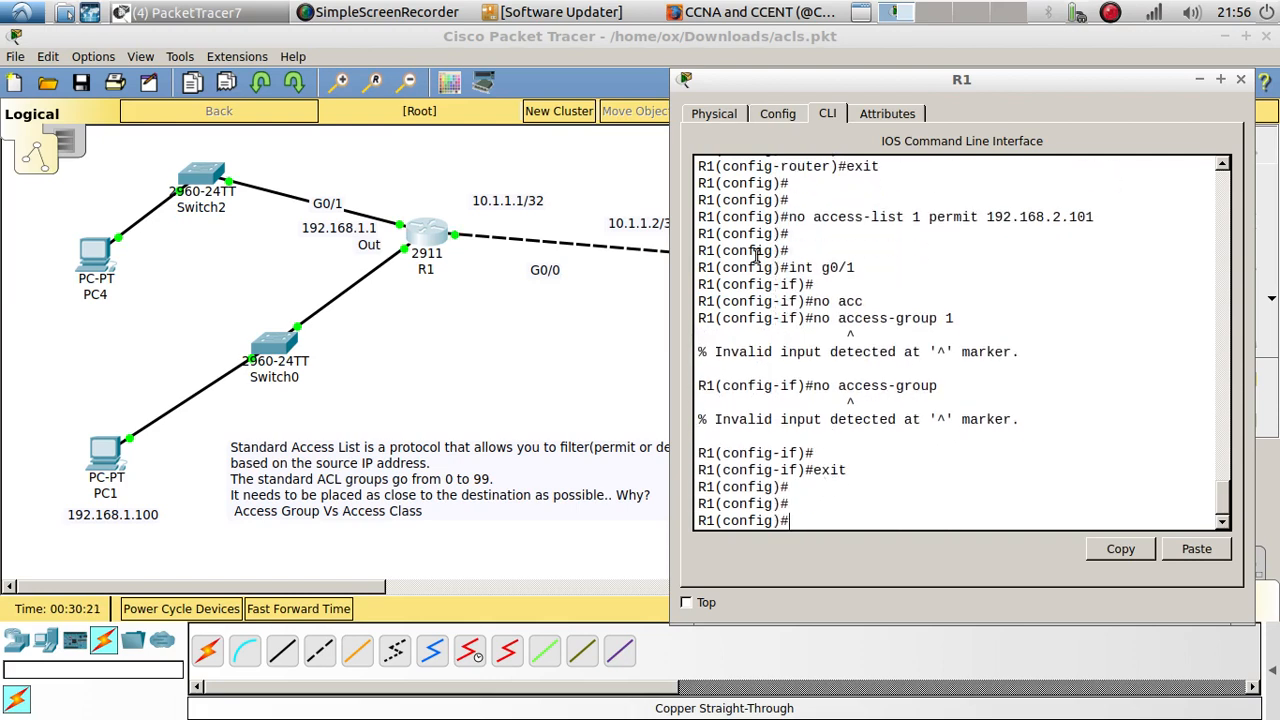
Step: Highlight R1's access-list removal command, return to the topology, and move the Out label beside R1's G0/0 link
drag(788, 218, 1106, 224)
drag(806, 84, 910, 81)
click(505, 370)
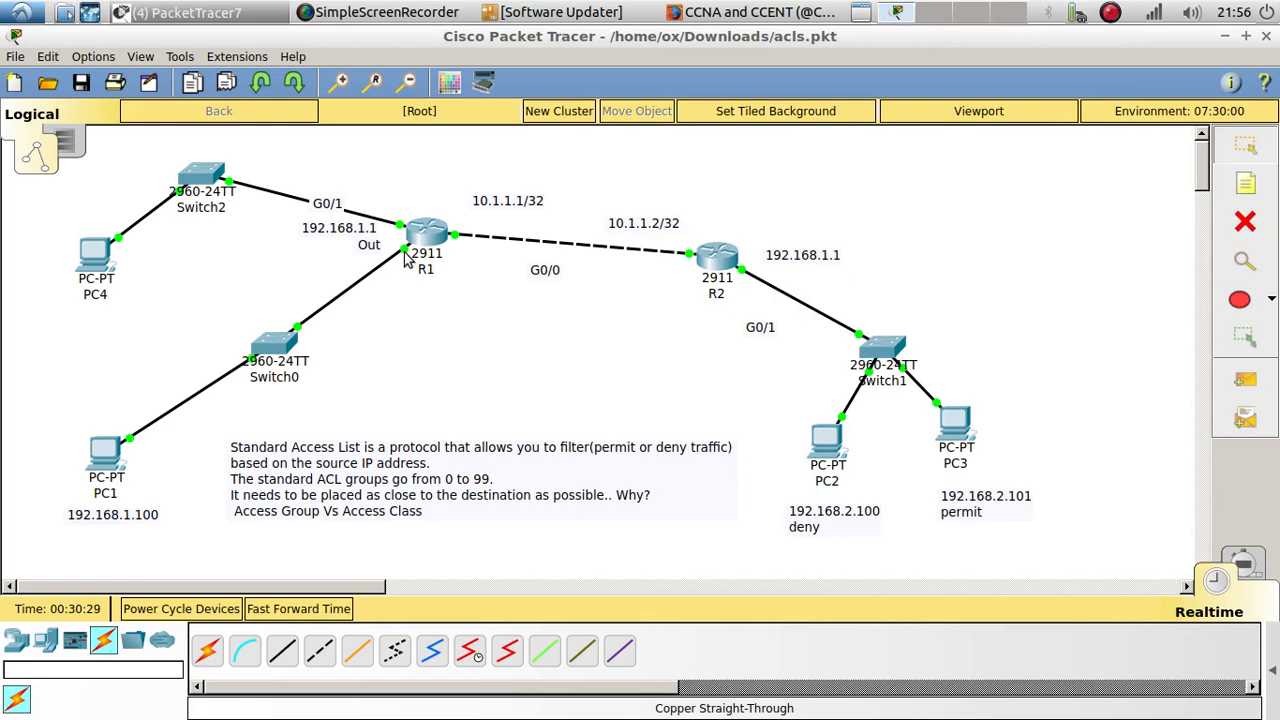
mouse_move(408, 258)
drag(373, 252, 475, 226)
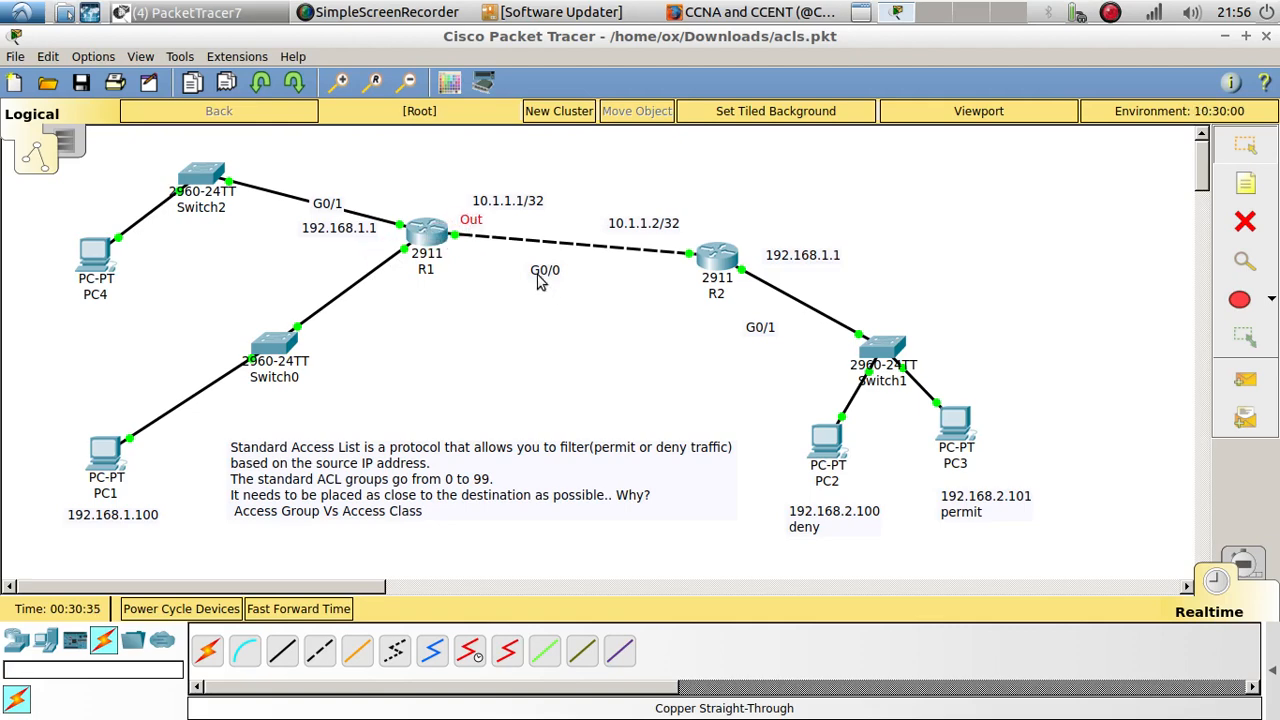
Step: Recreate standard access list 1 on R1 with a permit entry for 192.168.2.101
click(424, 237)
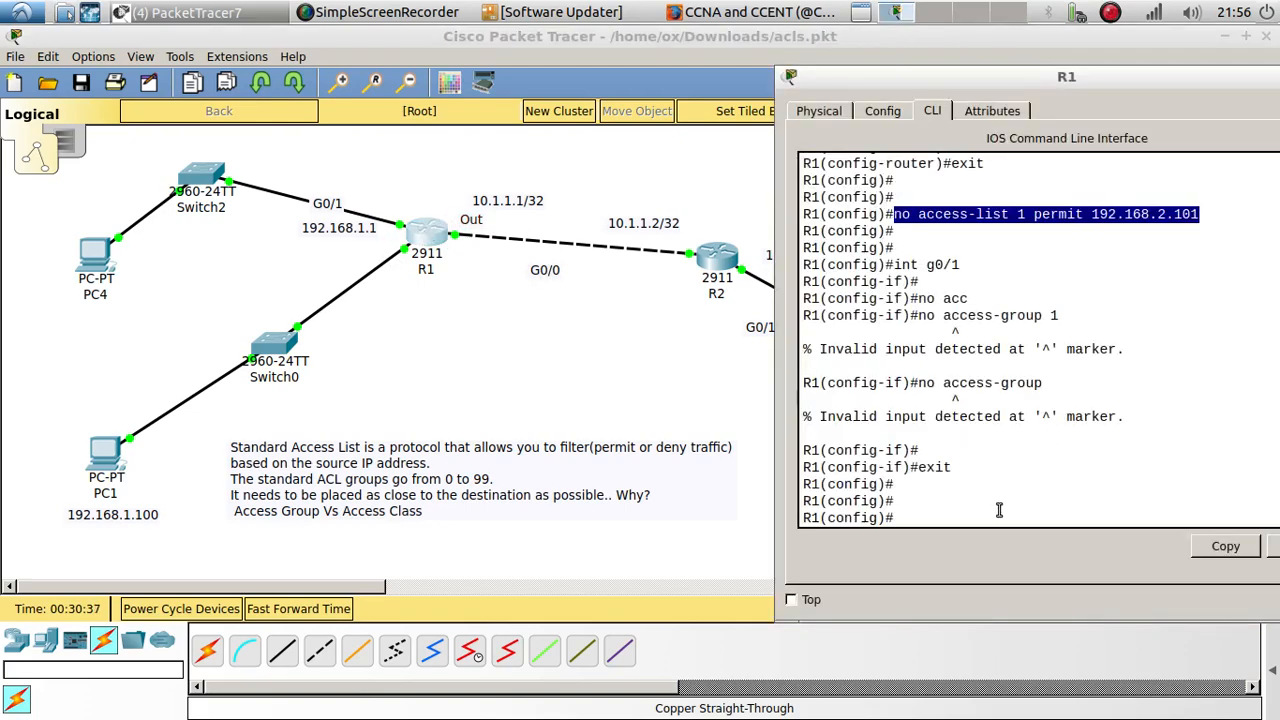
click(910, 515)
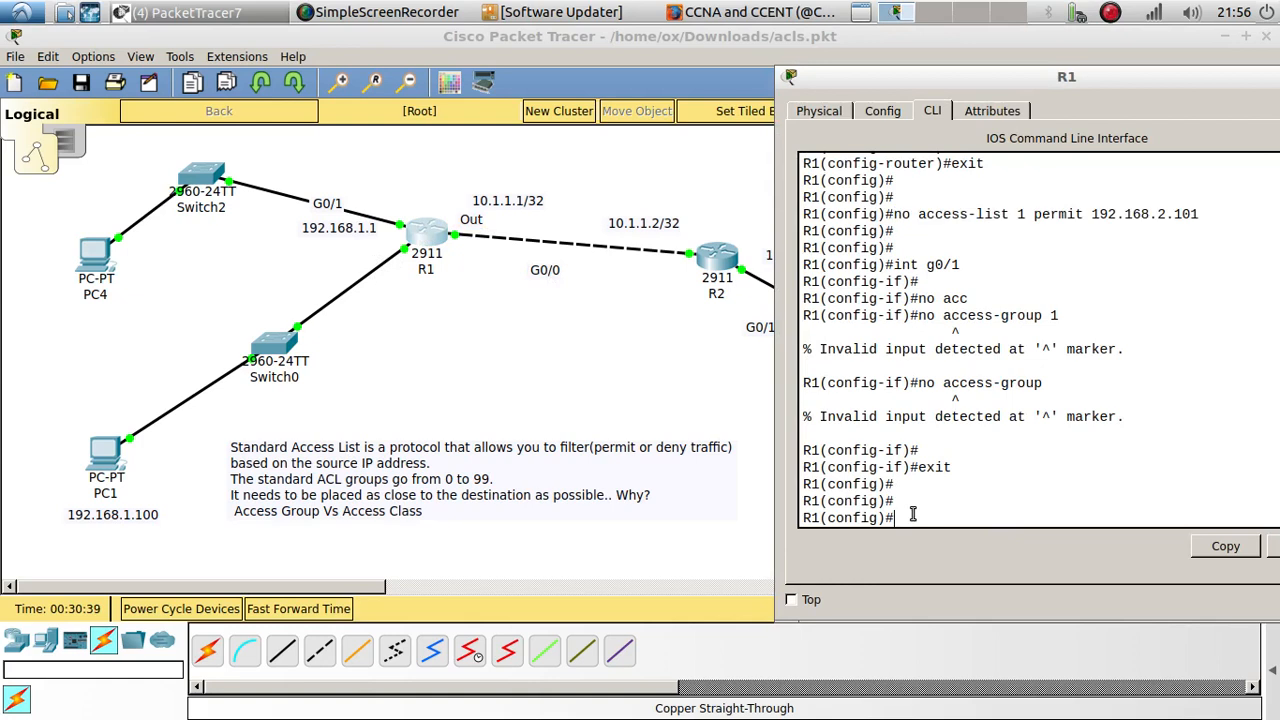
text(no access-group 1)
key(Up)
key(Up)
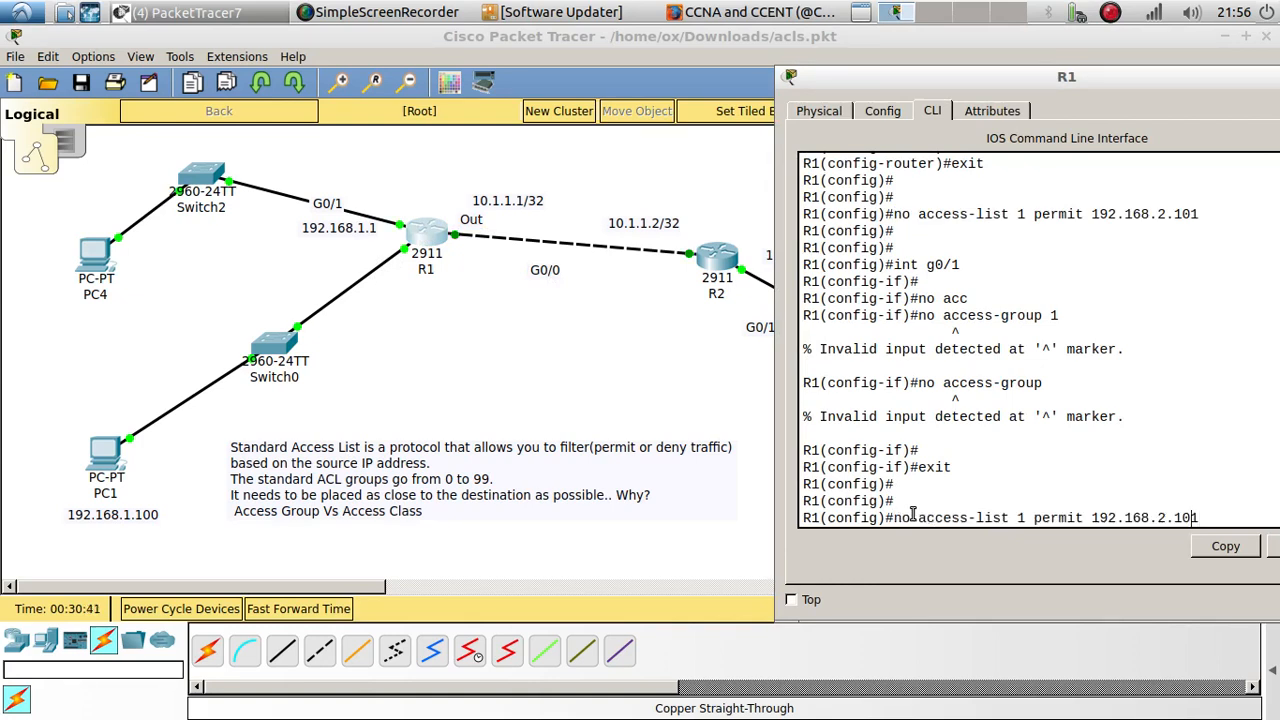
key(Left)
key(Left)
key(Left)
key(Left)
key(Left)
key(Left)
key(Left)
key(Left)
key(Left)
key(Left)
key(Left)
key(Left)
key(Left)
key(Left)
key(Left)
key(Left)
key(Left)
key(Left)
key(Left)
key(Left)
key(Left)
key(Left)
key(Left)
key(Left)
key(Left)
key(Left)
key(Left)
key(Left)
key(Left)
key(Left)
key(Left)
key(Left)
key(Left)
key(Left)
key(BackSpace)
key(BackSpace)
key(BackSpace)
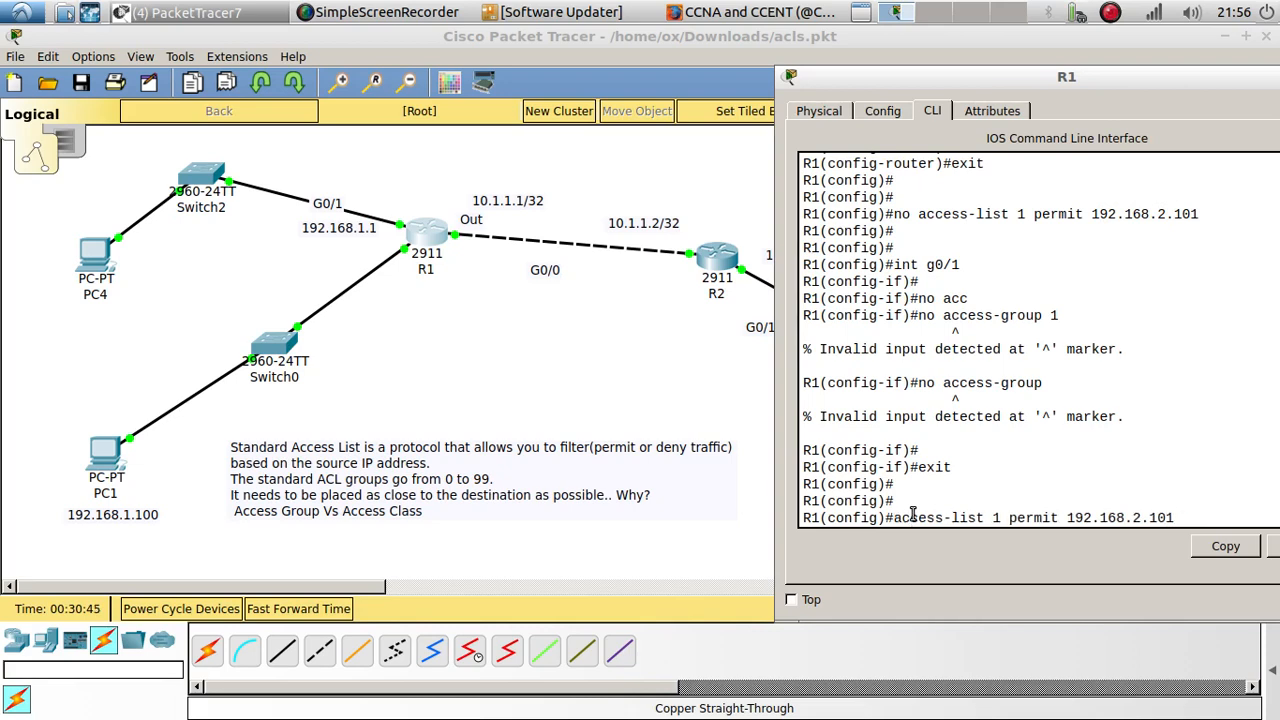
drag(1024, 82, 363, 110)
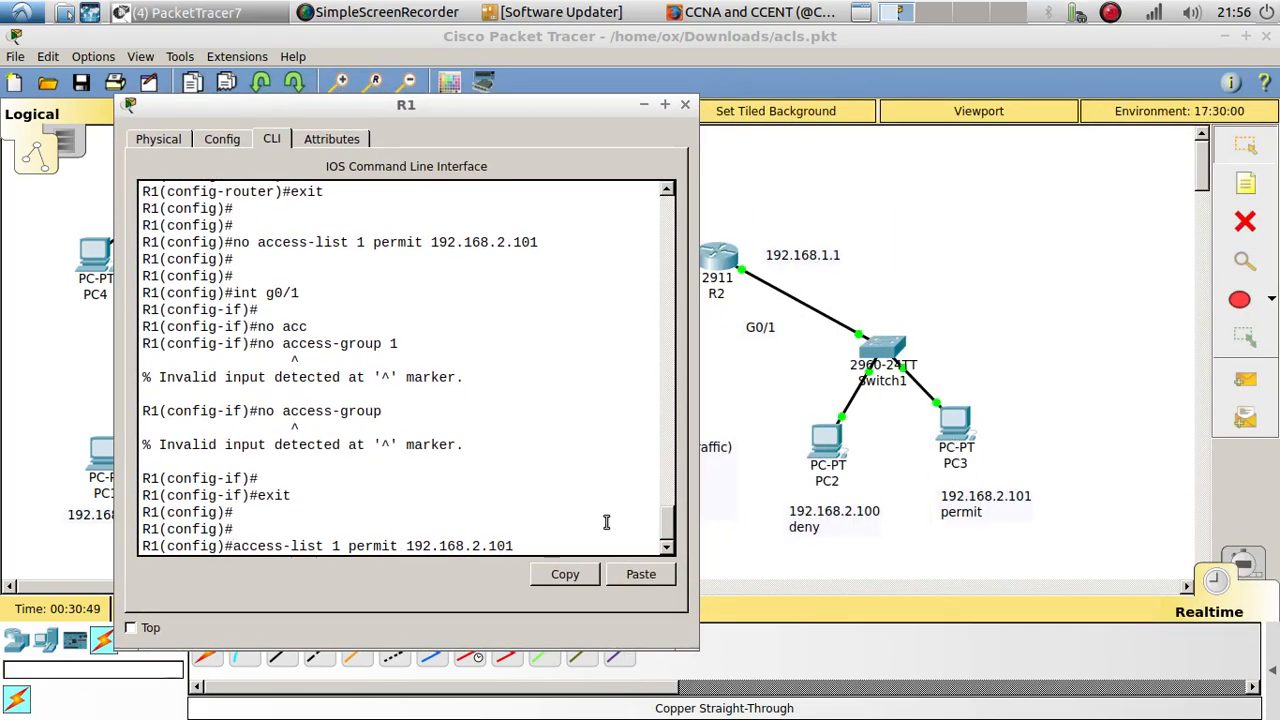
key(Return)
key(Return)
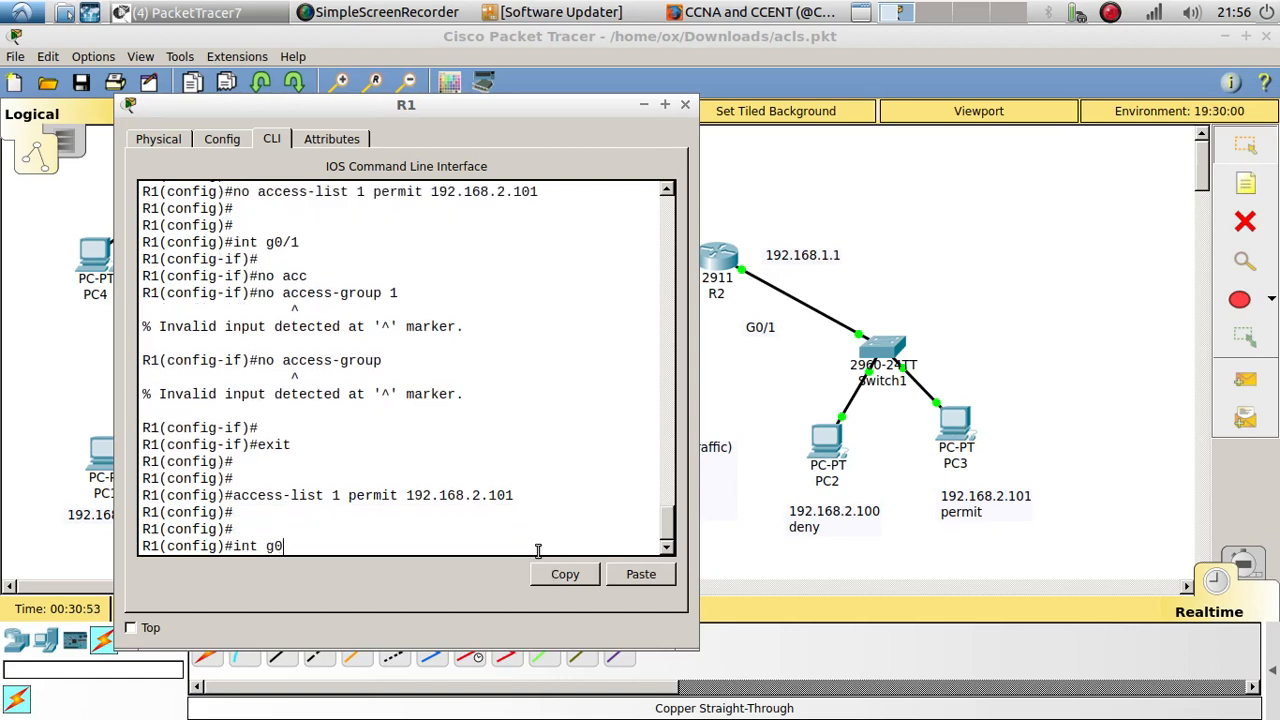
Step: Apply access group 1 inbound on R1's interface g0/0
text(int g0/0)
key(Return)
text(ip a)
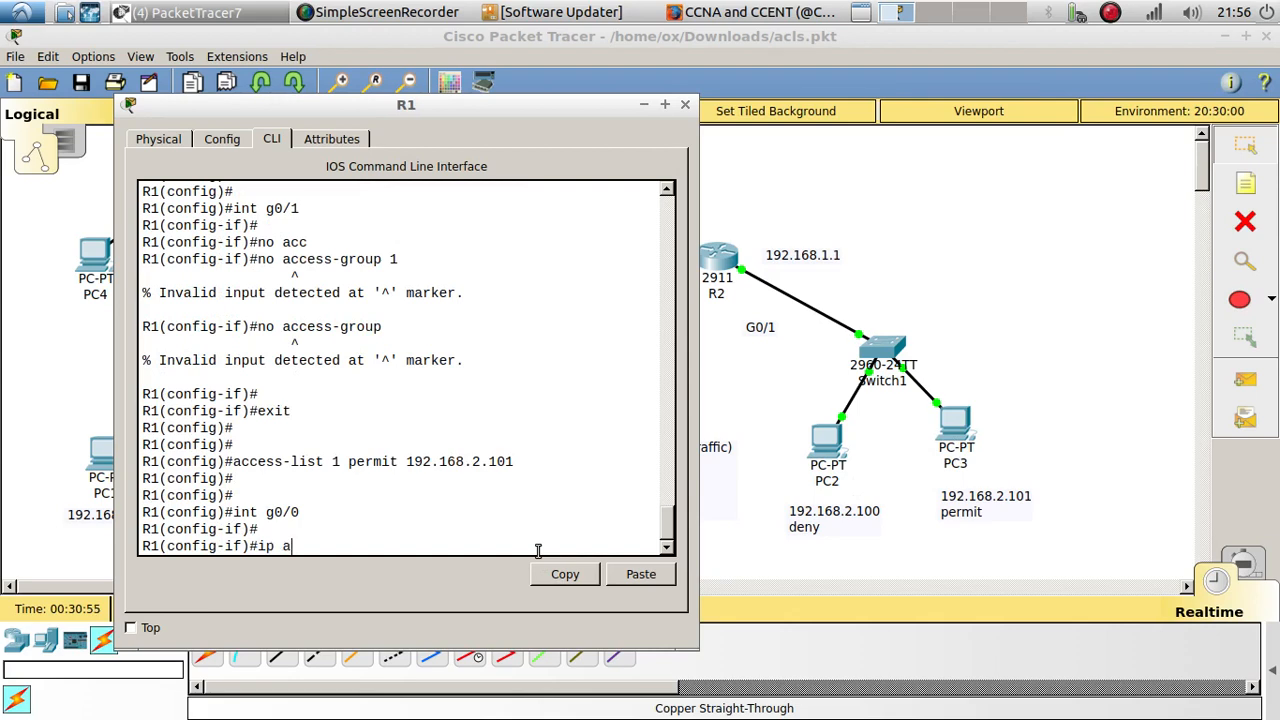
text(cc)
key(Tab)
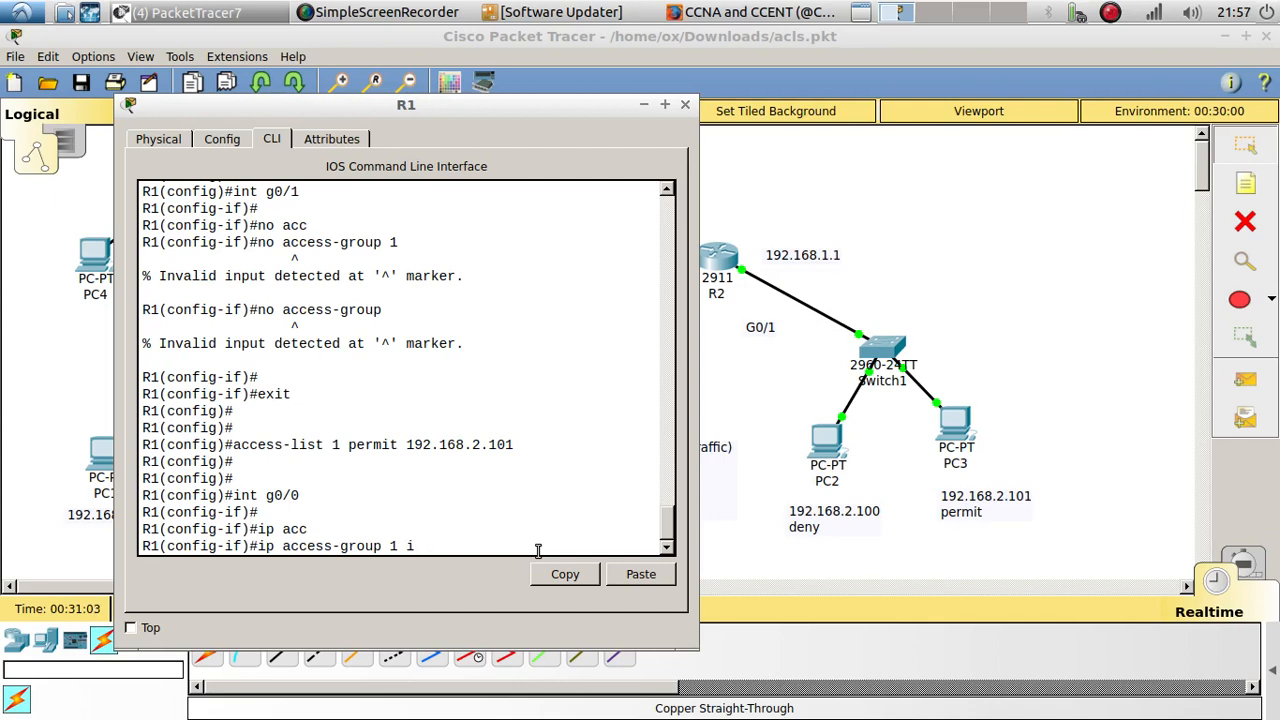
key(Return)
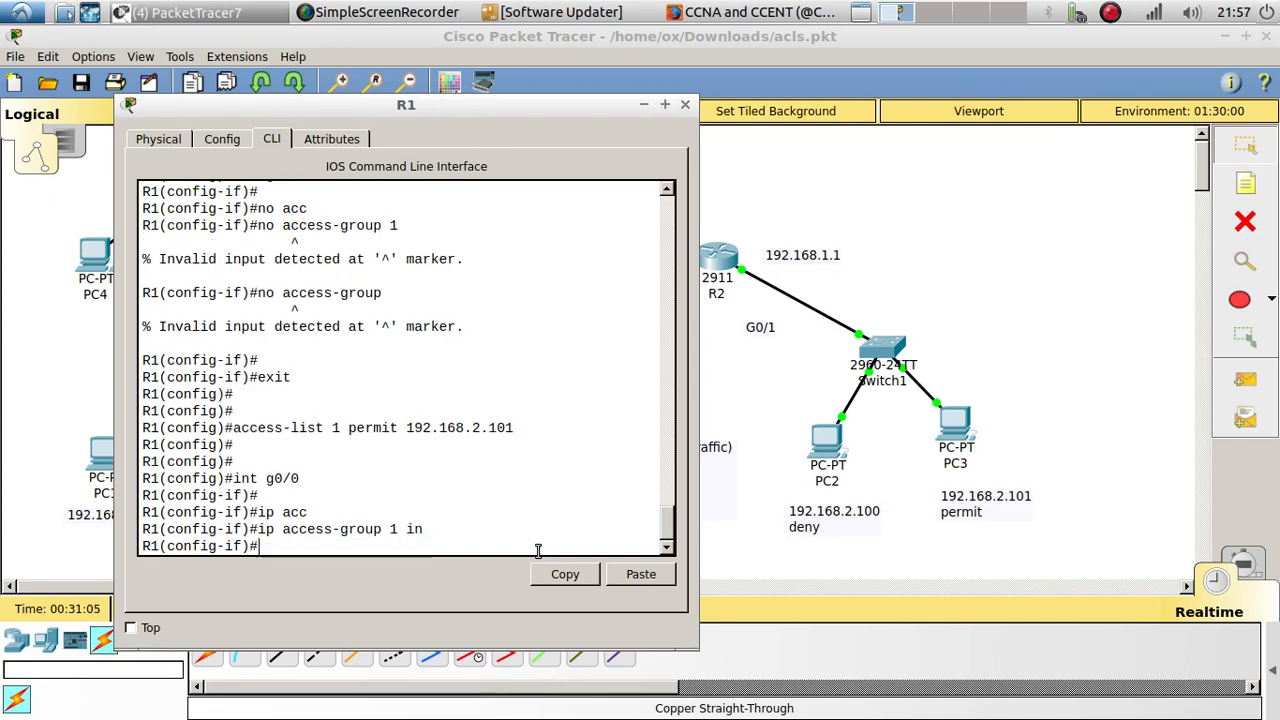
Step: Change the Out label beside R1's G0/0 link to read "in"
drag(489, 106, 598, 352)
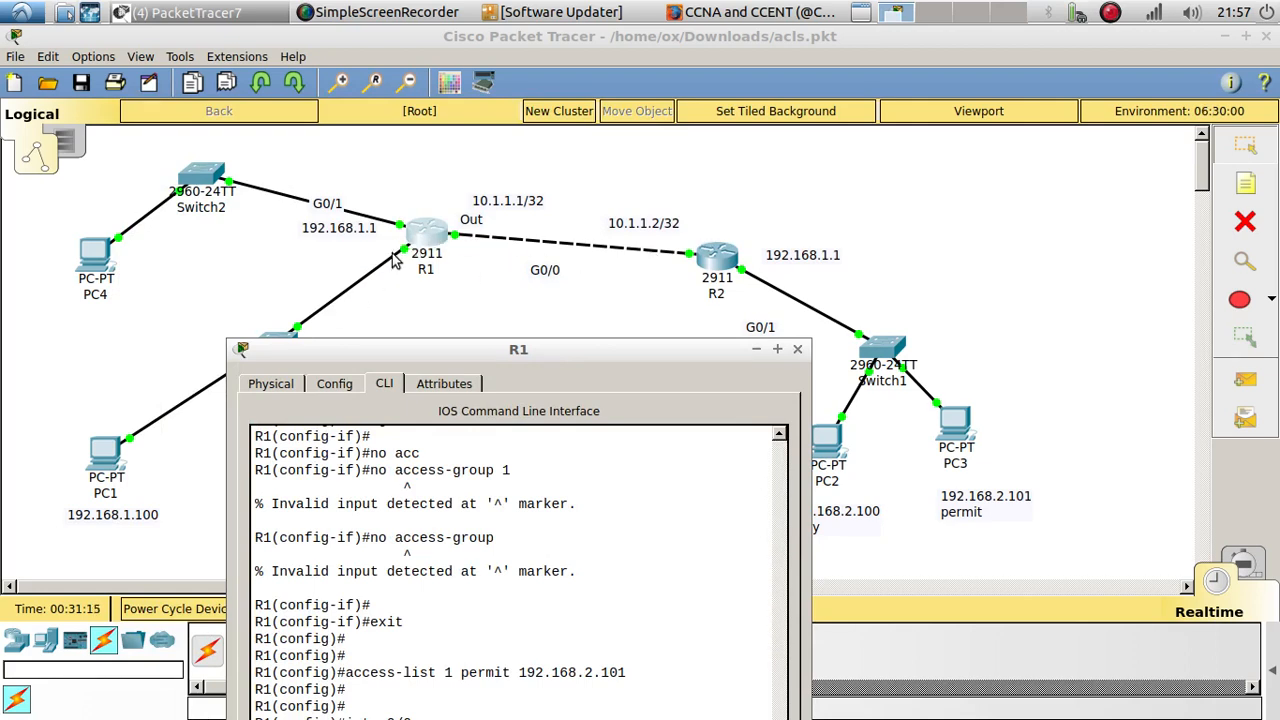
double_click(470, 221)
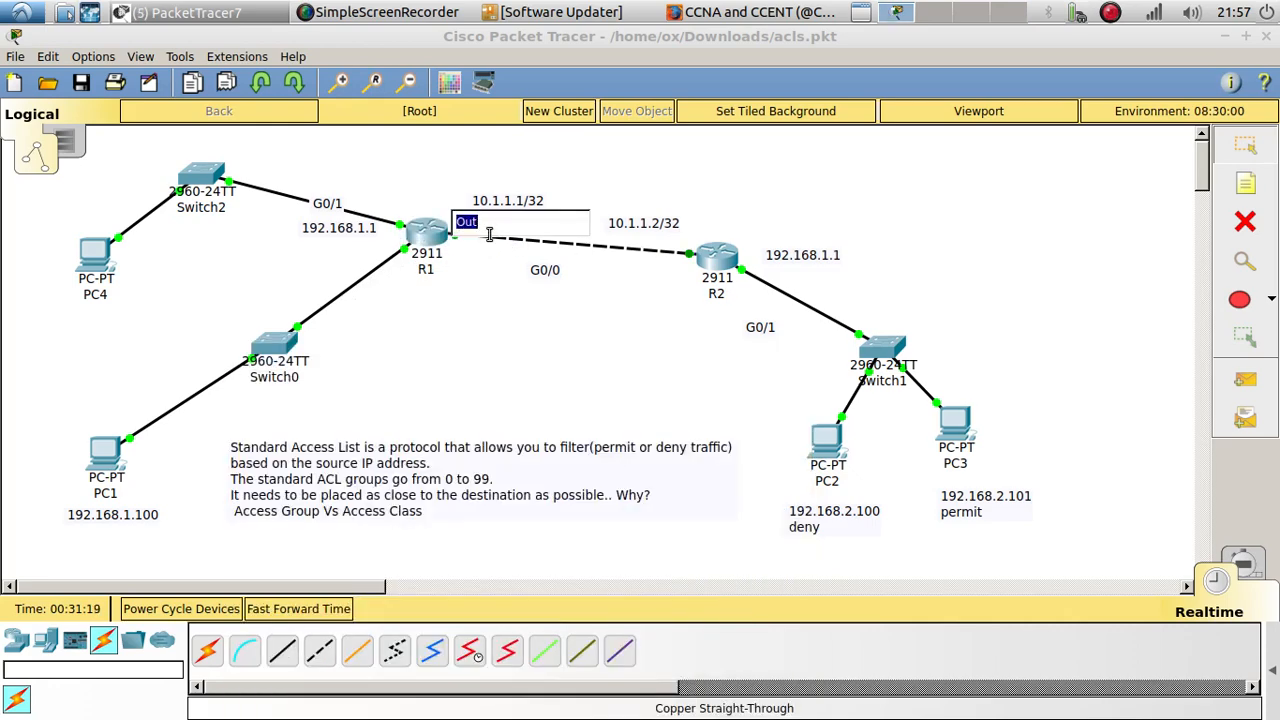
key(BackSpace)
text(ub)
key(BackSpace)
text(in)
click(496, 322)
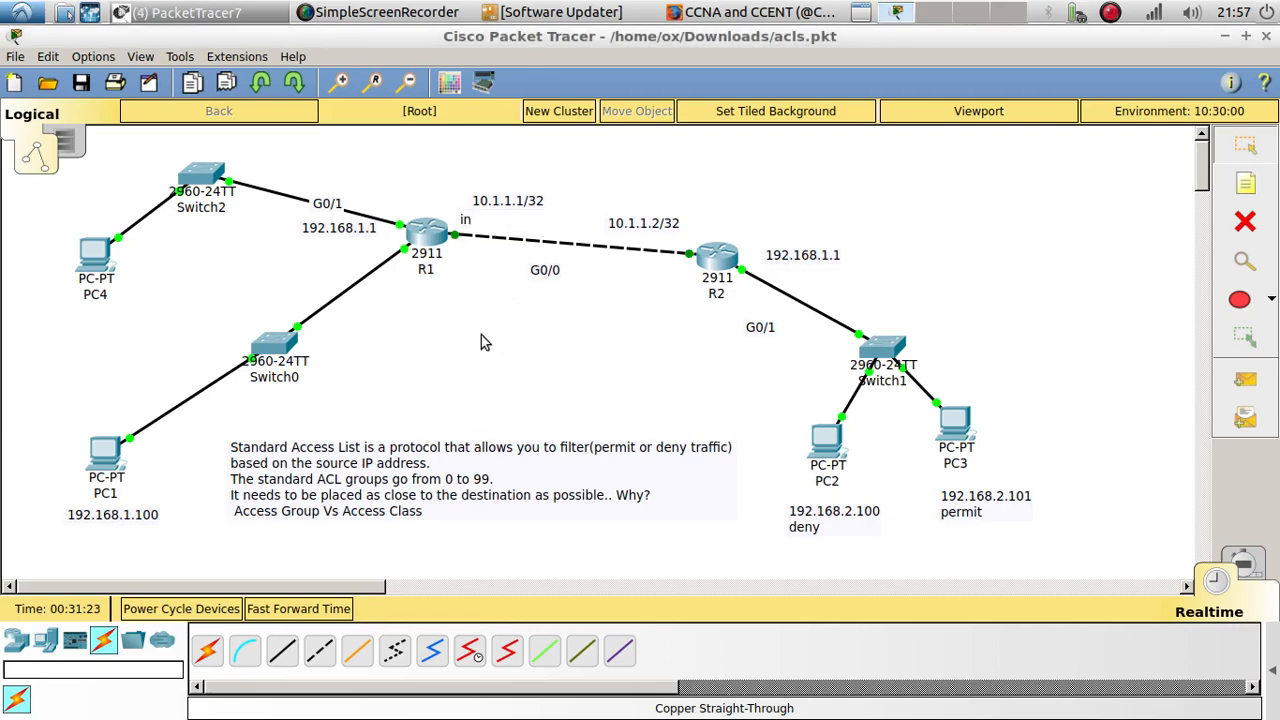
Step: Ping PC1 at 192.168.1.100 from PC2's command prompt and return to the topology
click(830, 448)
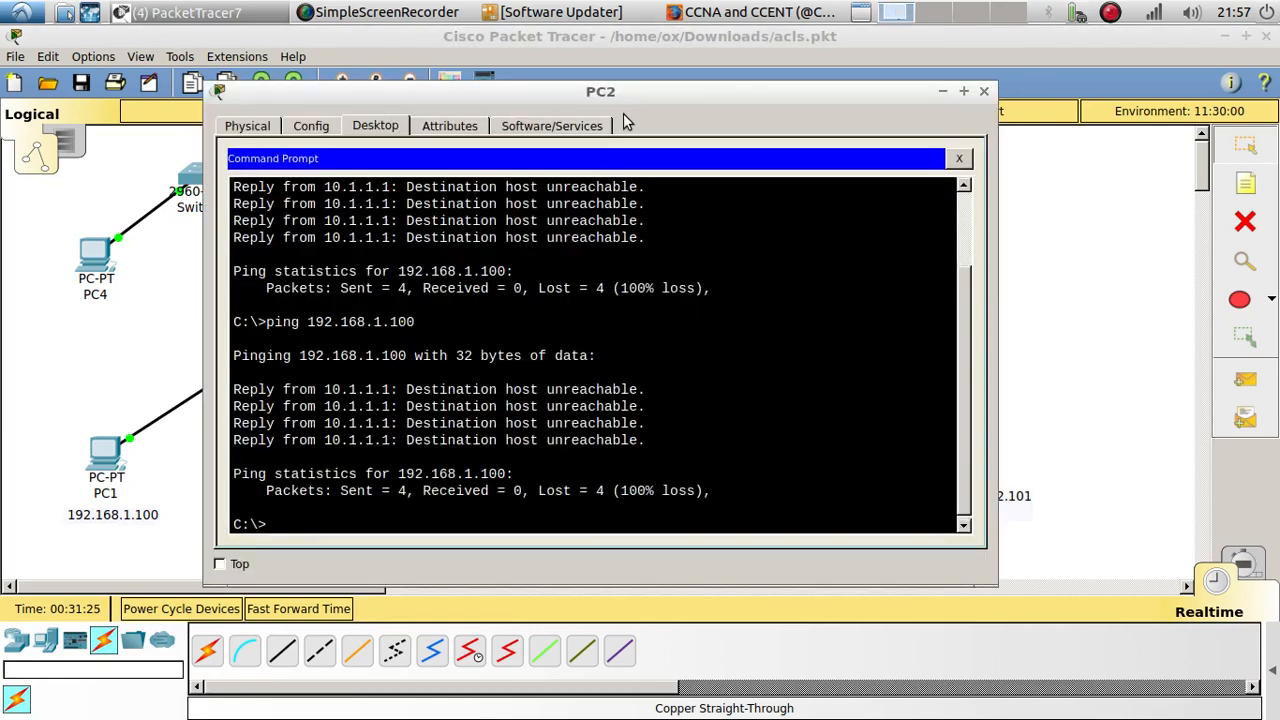
drag(608, 93, 879, 99)
key(Up)
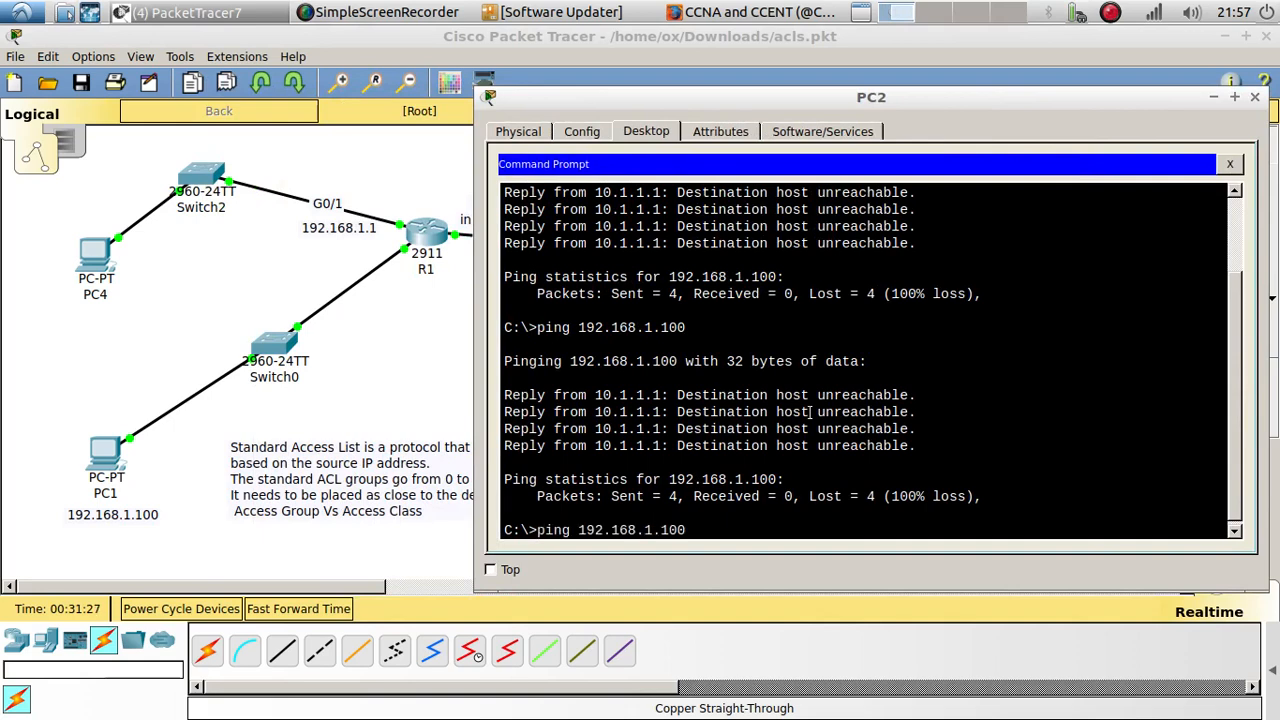
key(Return)
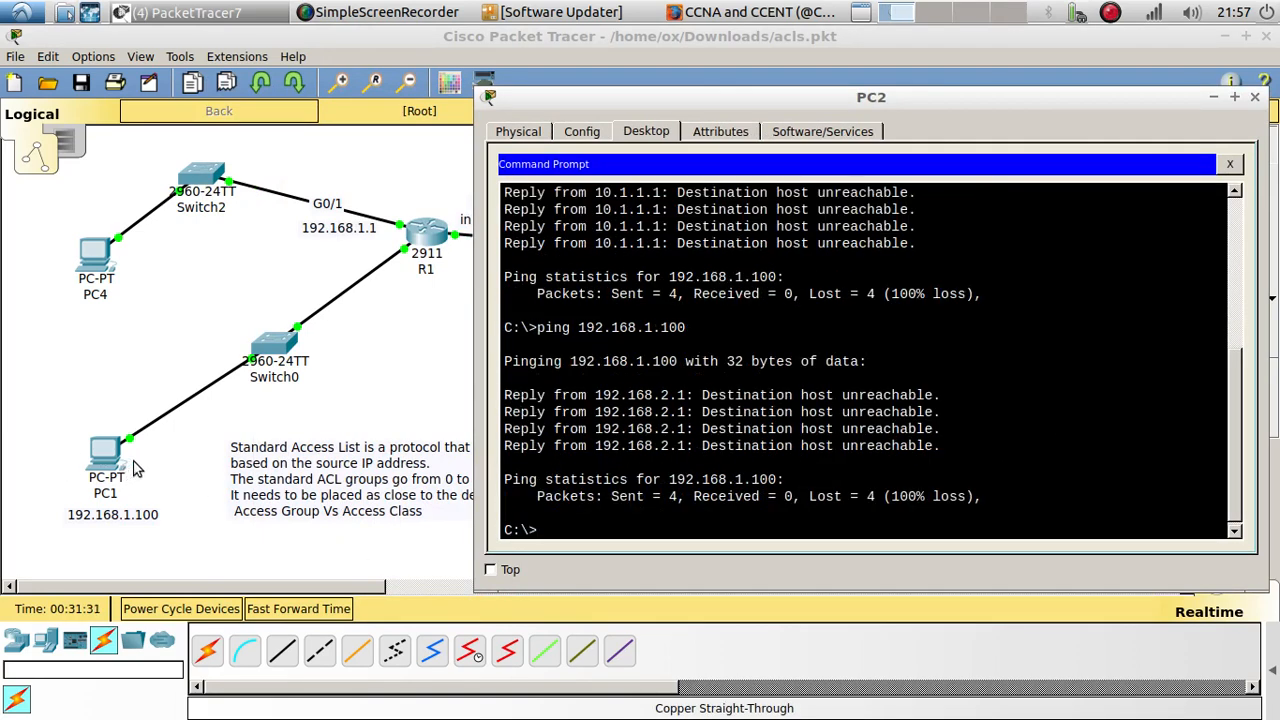
click(394, 316)
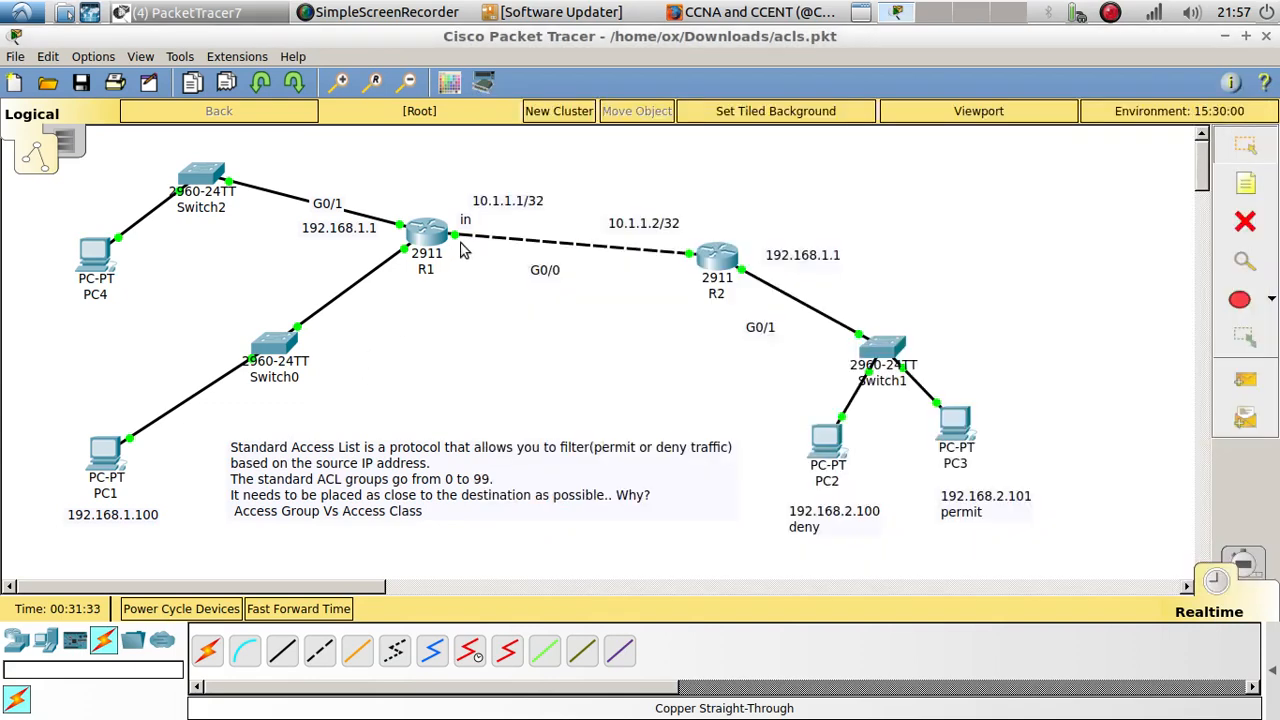
Step: Ping PC1 at 192.168.1.100 from PC3's command prompt and highlight the replies
click(955, 428)
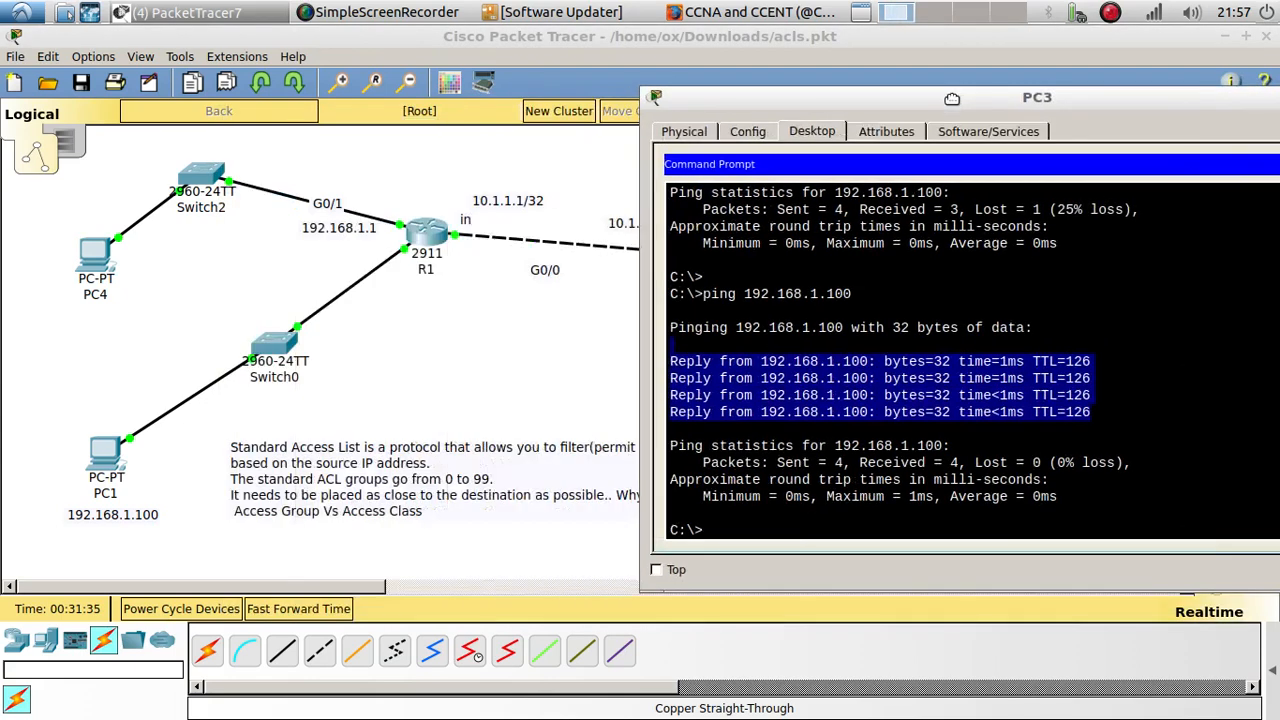
drag(543, 127, 963, 108)
key(Up)
key(Return)
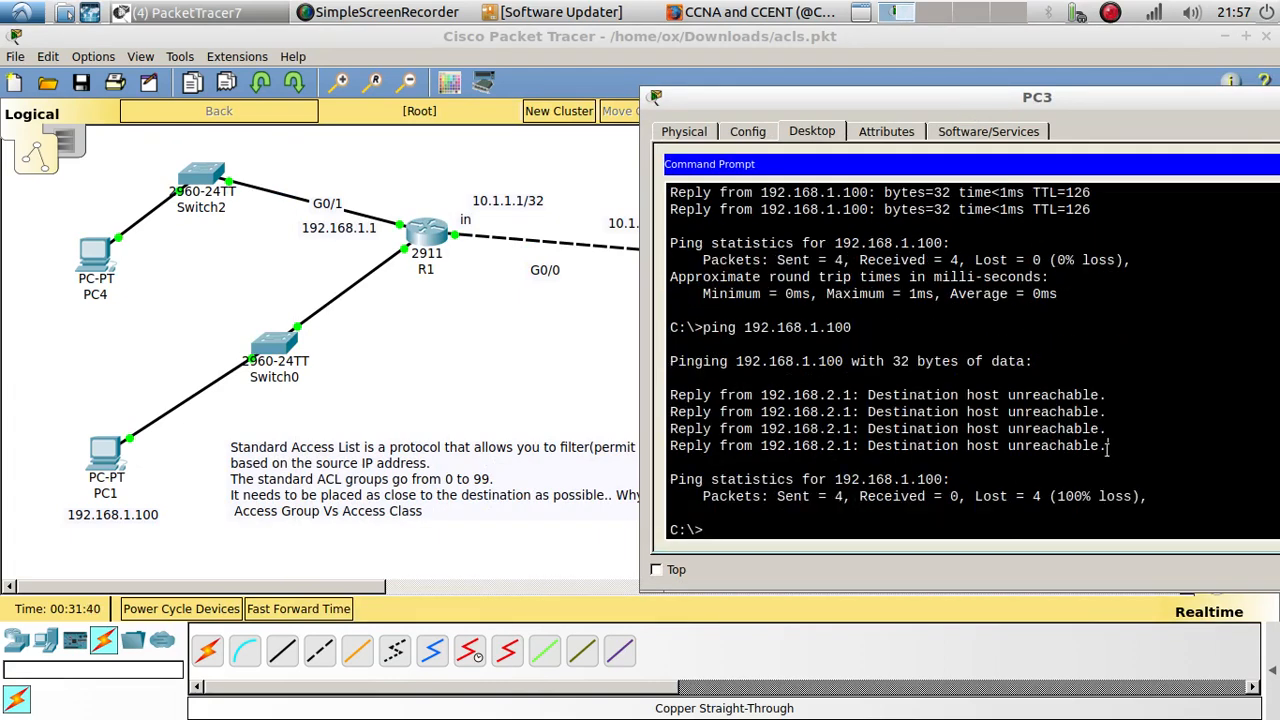
drag(1108, 446, 721, 386)
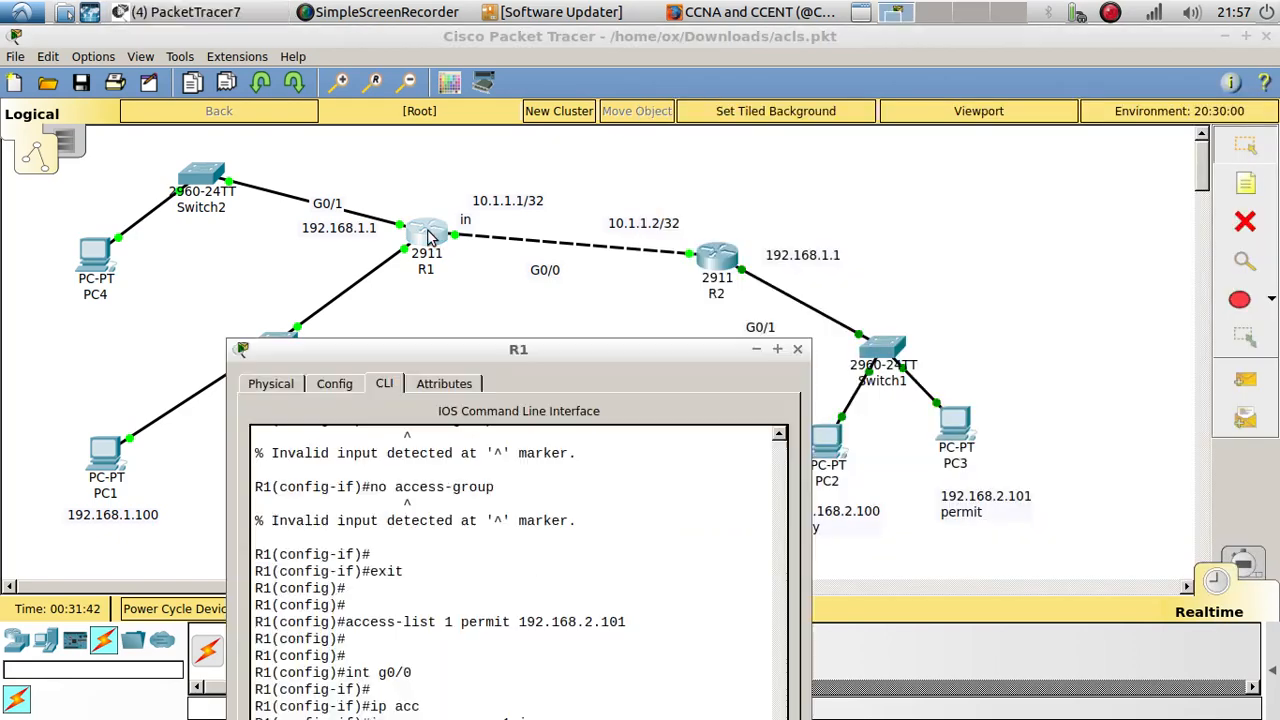
Step: Open R1's command line and examine the latest EIGRP neighbor message, highlighting the EIGRP process in it
click(428, 234)
drag(545, 353, 938, 100)
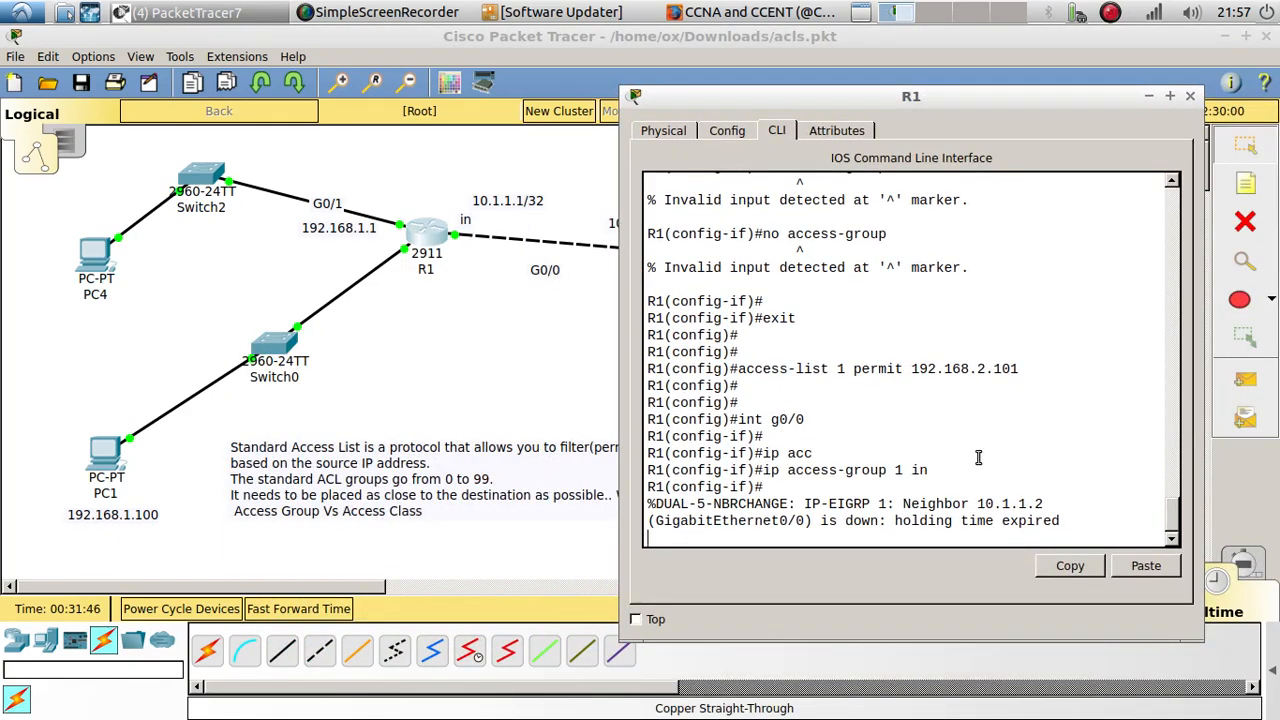
scroll(979, 457, down, 1)
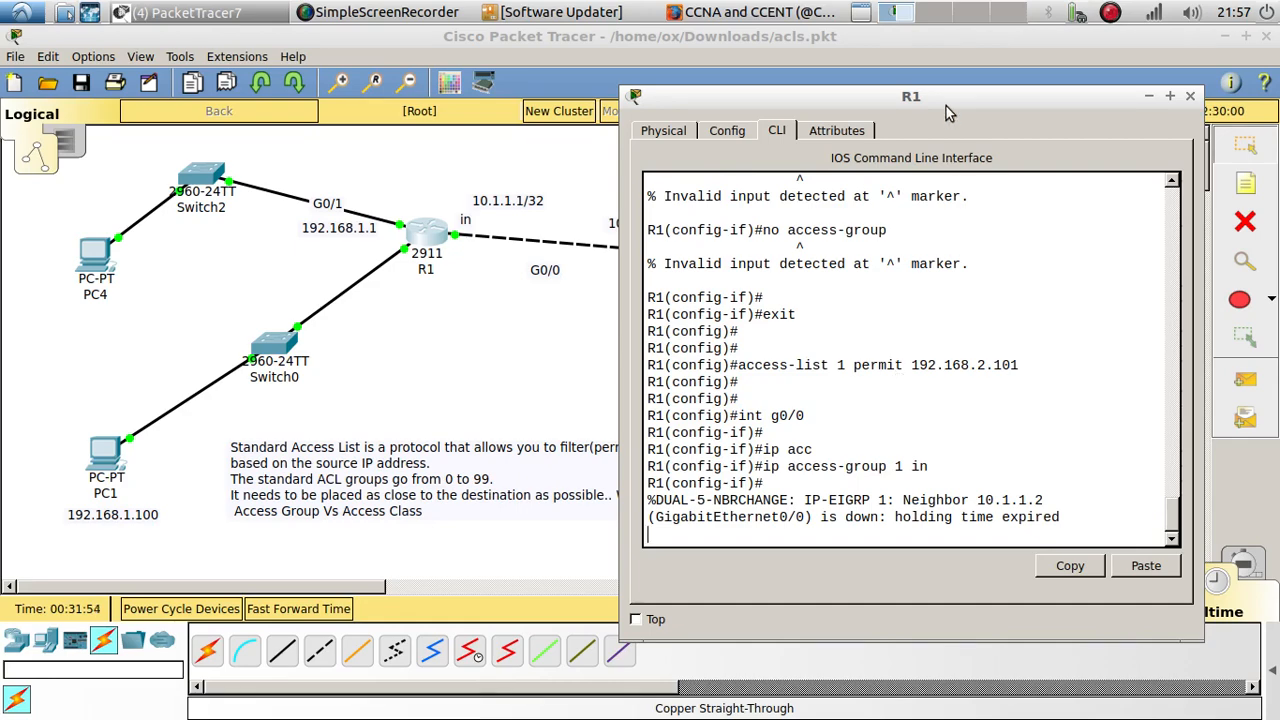
drag(942, 103, 1142, 44)
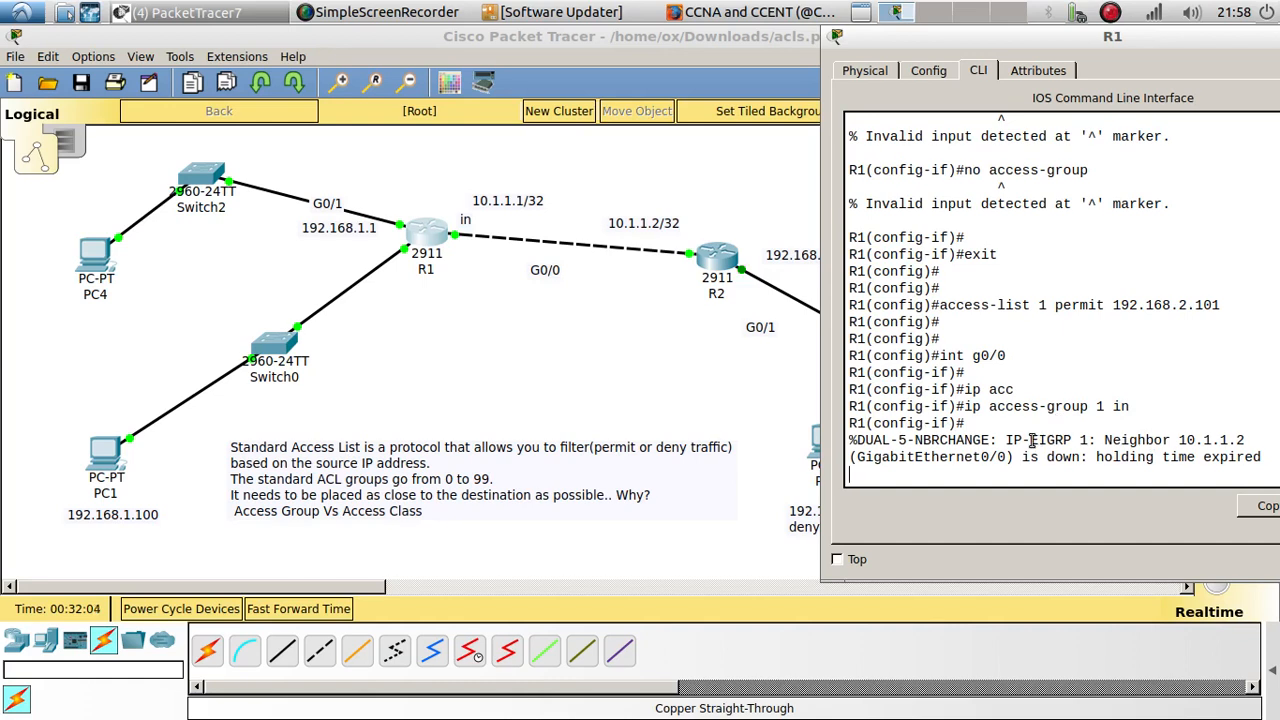
drag(1032, 440, 1092, 438)
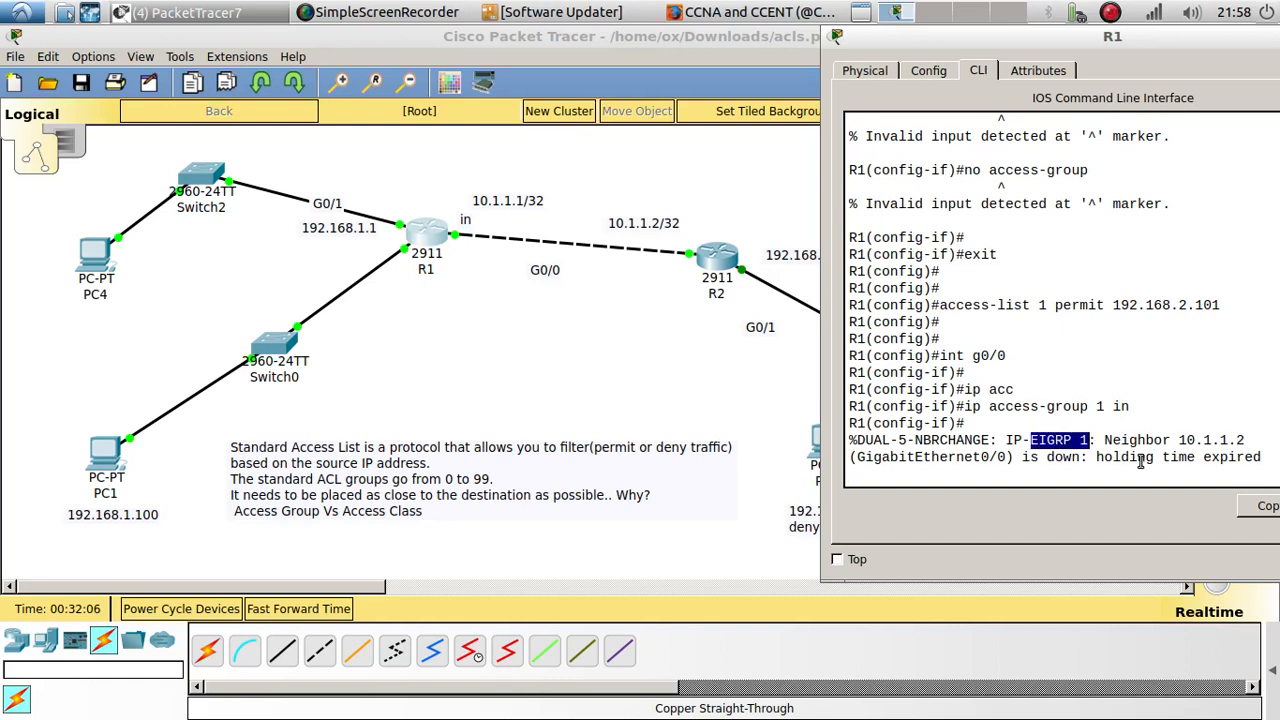
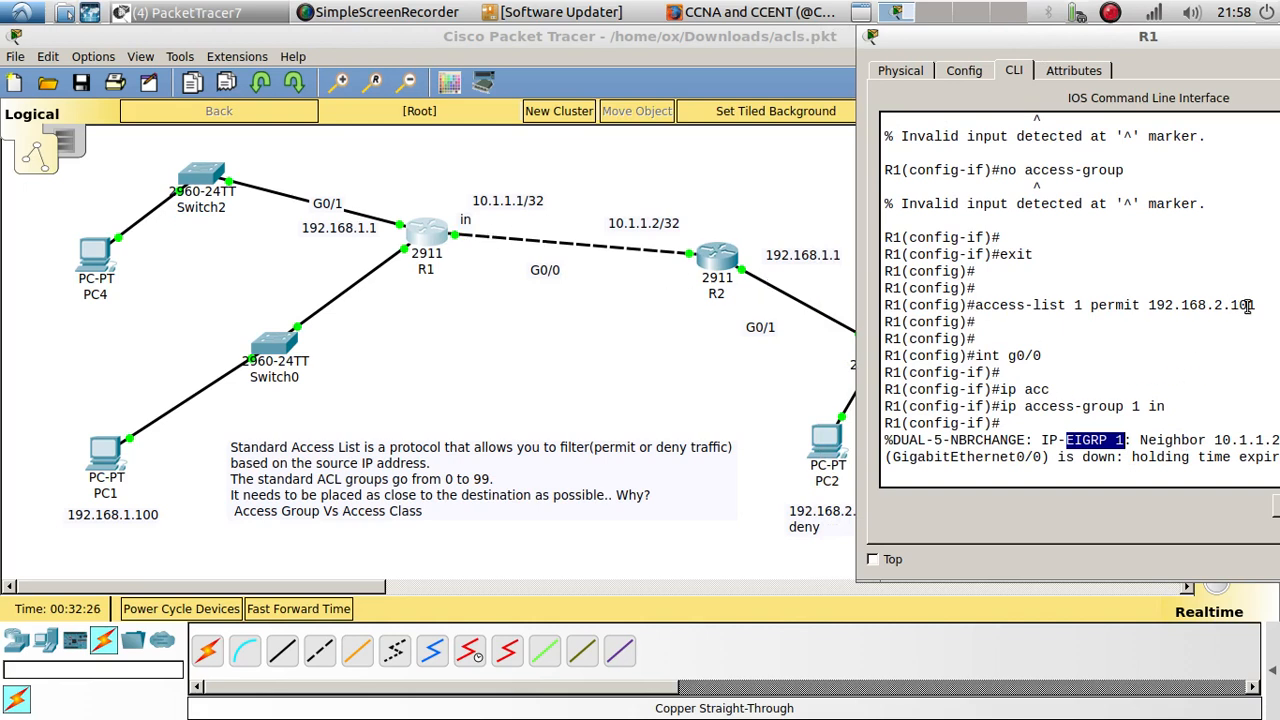
Step: Highlight the permitted host address in R1's access-list 1 command and leave configuration mode
drag(1256, 305, 1146, 305)
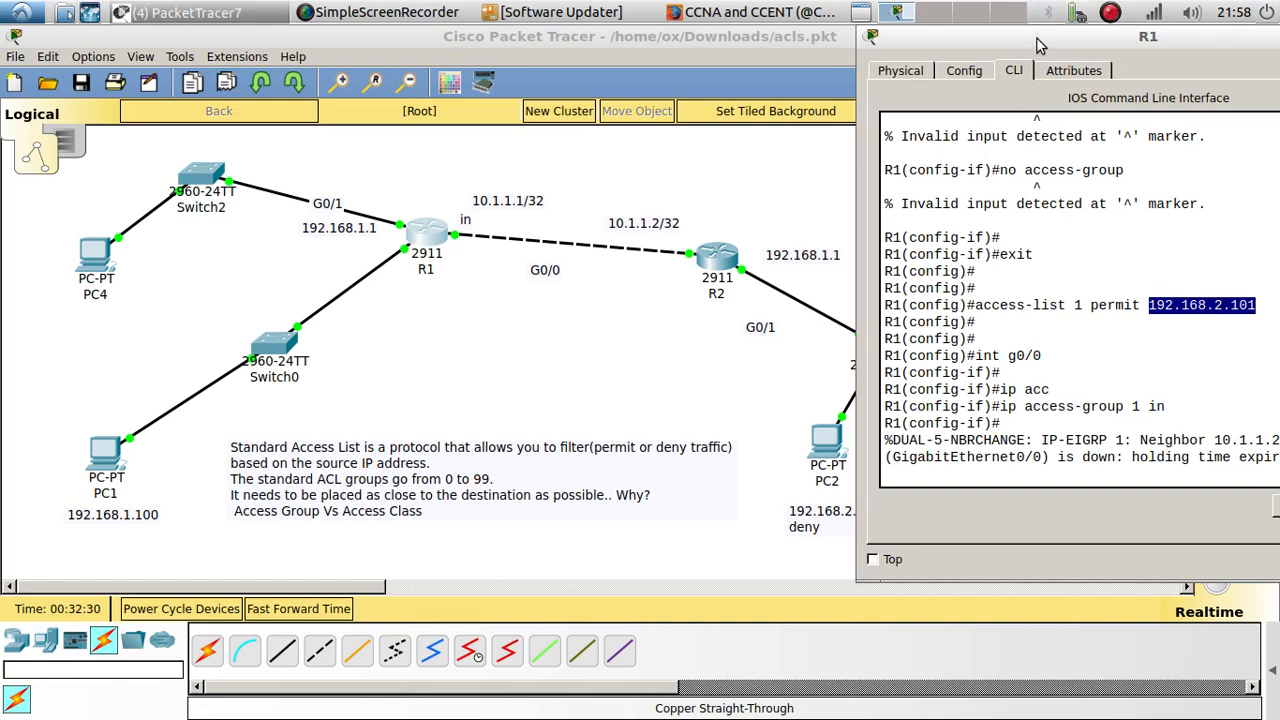
drag(1036, 38, 984, 44)
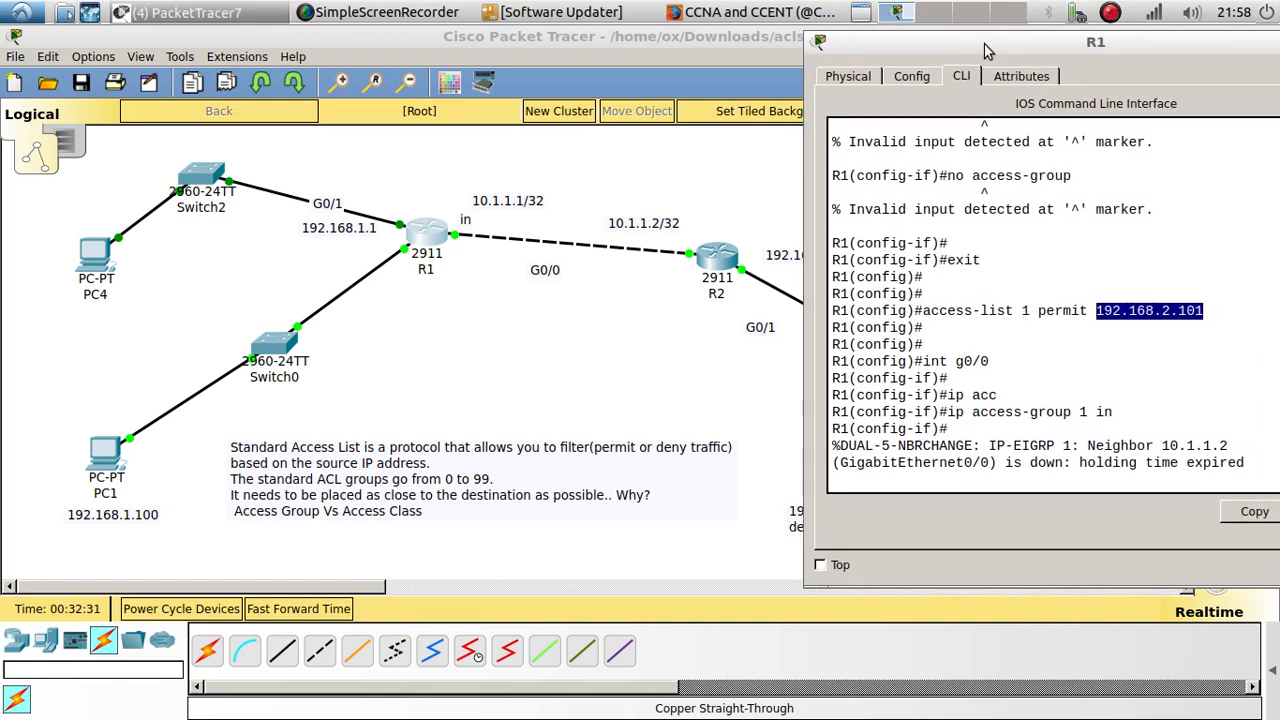
click(980, 480)
key(Return)
key(Return)
key(Return)
text(en)
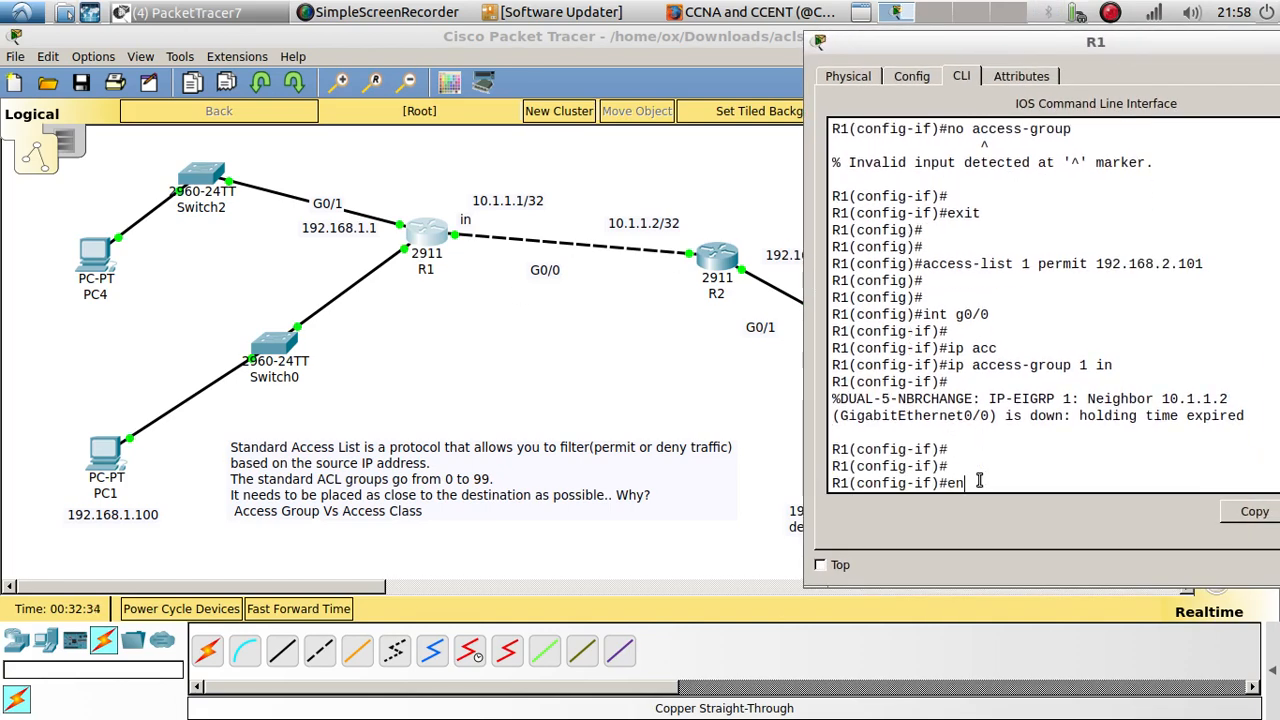
key(Return)
text(end)
key(Return)
Step: Show R1's IP routing table and highlight the listed routes
key(Return)
text(sho)
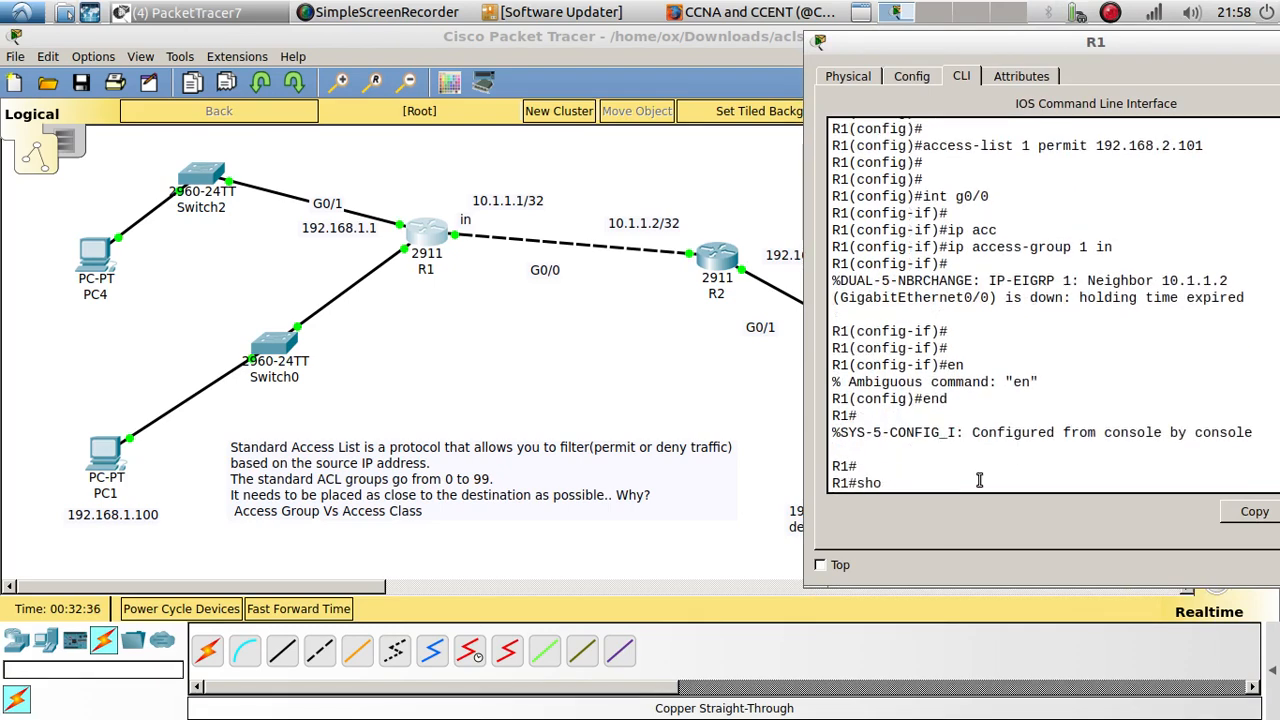
text(w ip route)
key(Return)
key(Return)
key(Return)
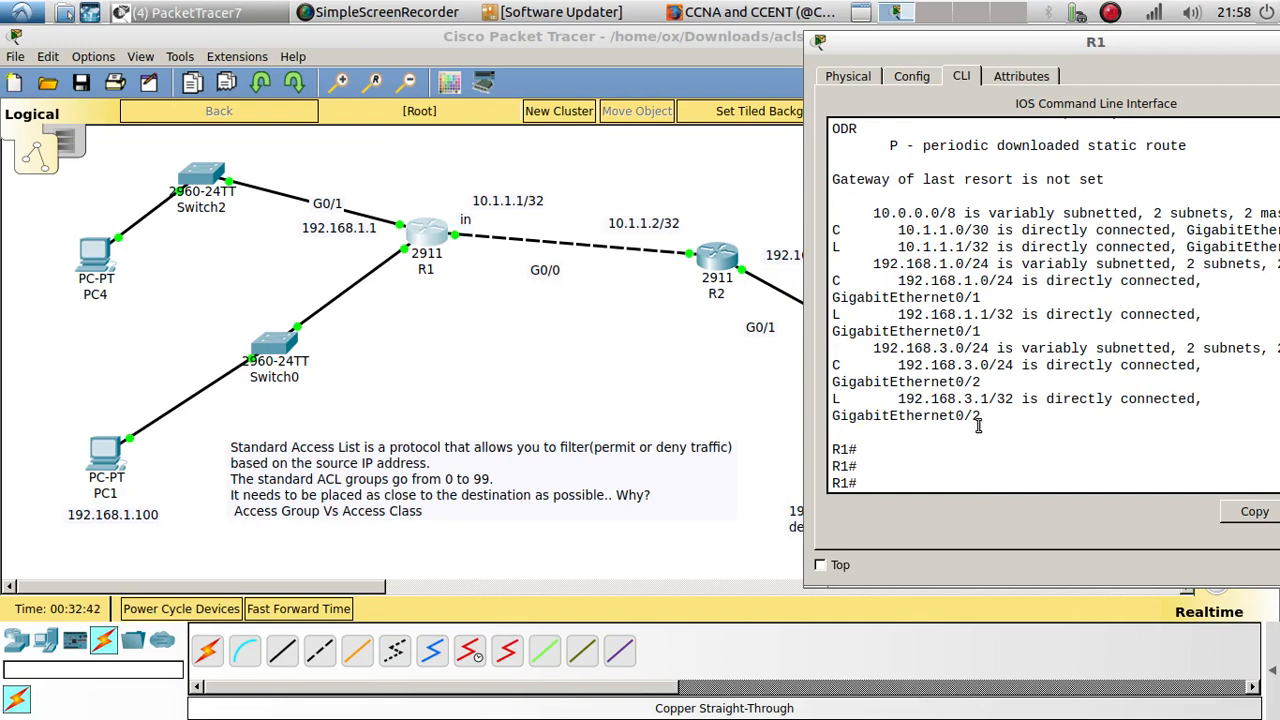
drag(988, 420, 834, 212)
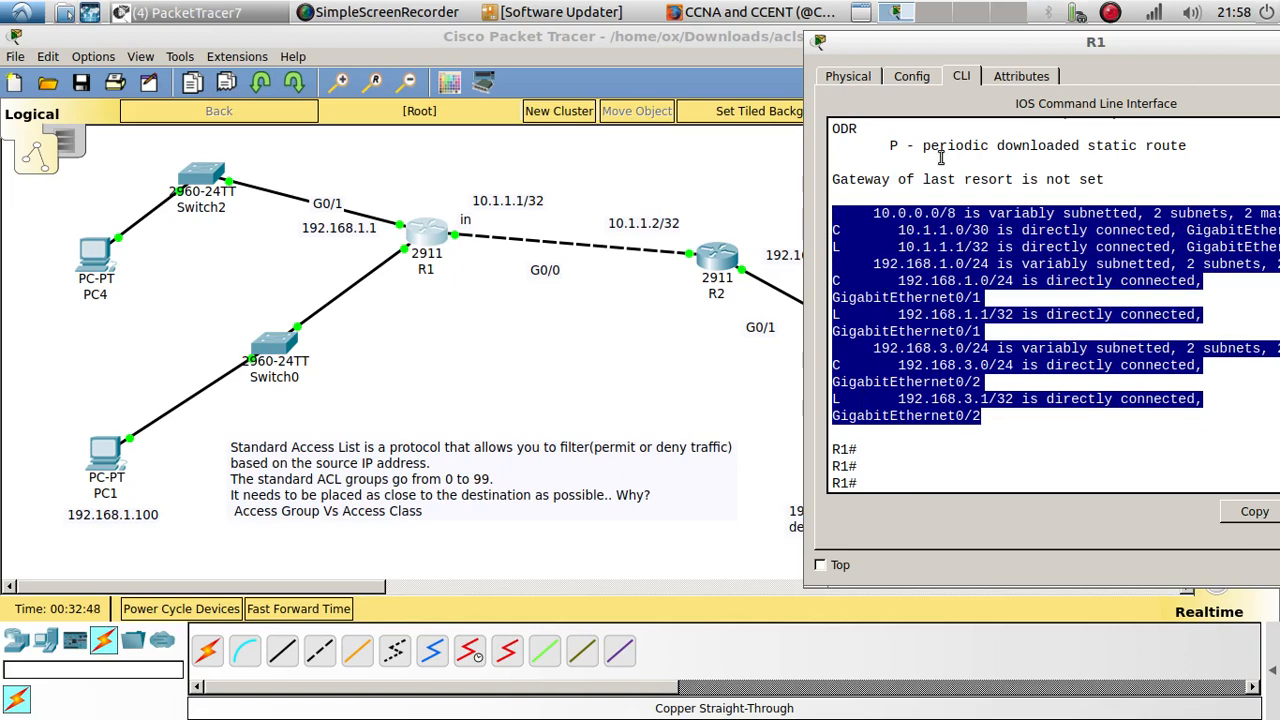
drag(957, 44, 1008, 38)
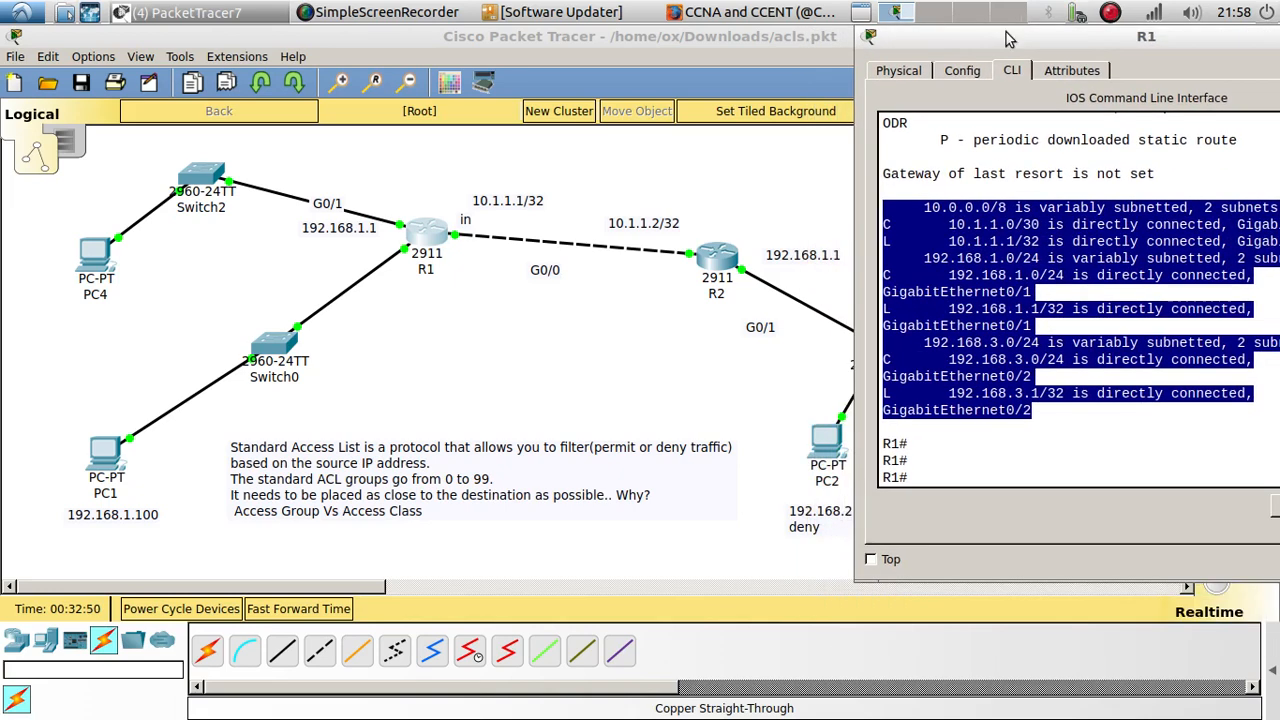
Step: Enter global configuration mode on R1
click(950, 470)
text(con)
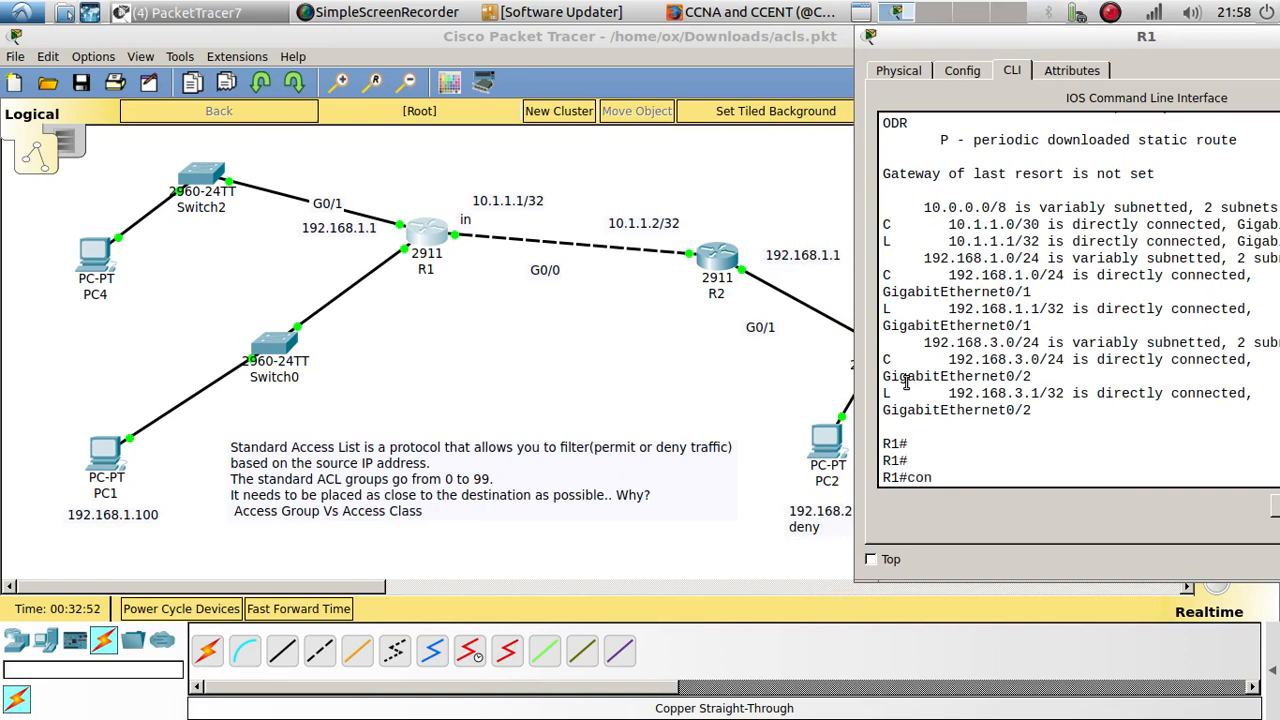
text(fig t)
key(Return)
key(Return)
key(Return)
key(Return)
key(Return)
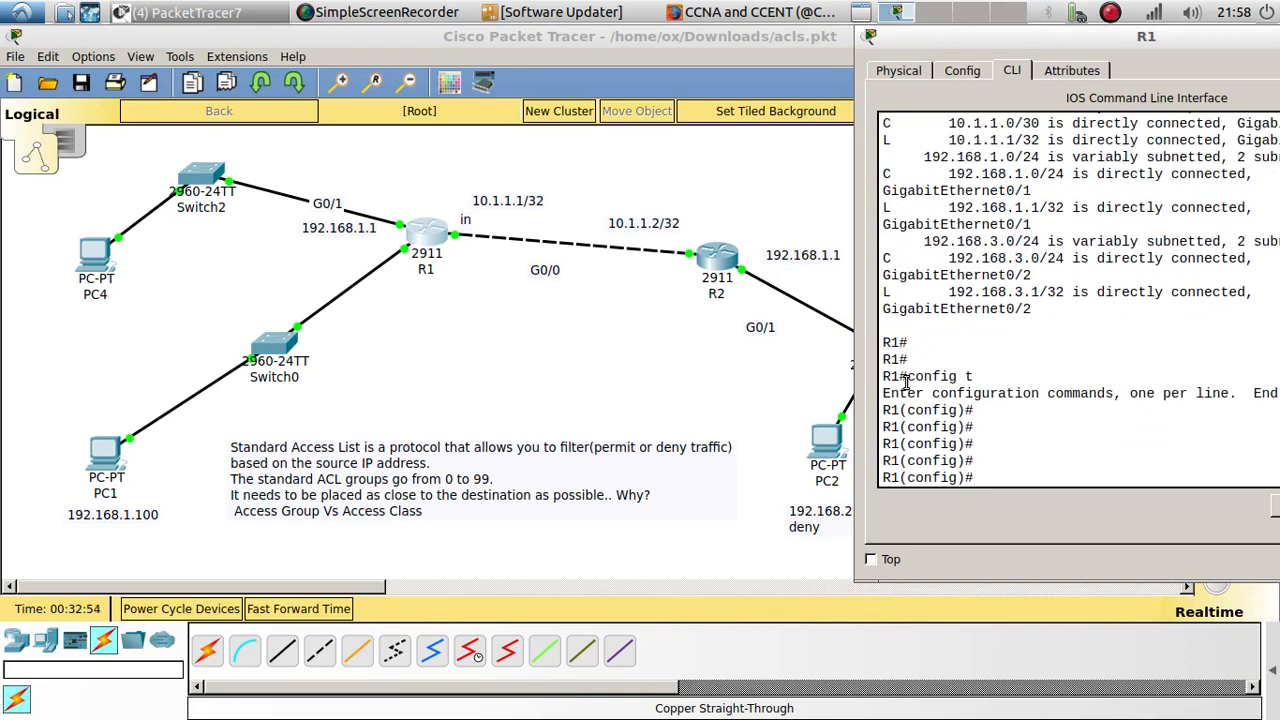
Step: Add a static route on R1 to 192.168.2.0 255.255.255.0 through 10.1.1.2 and close R1's window
text(ip route 192.168.)
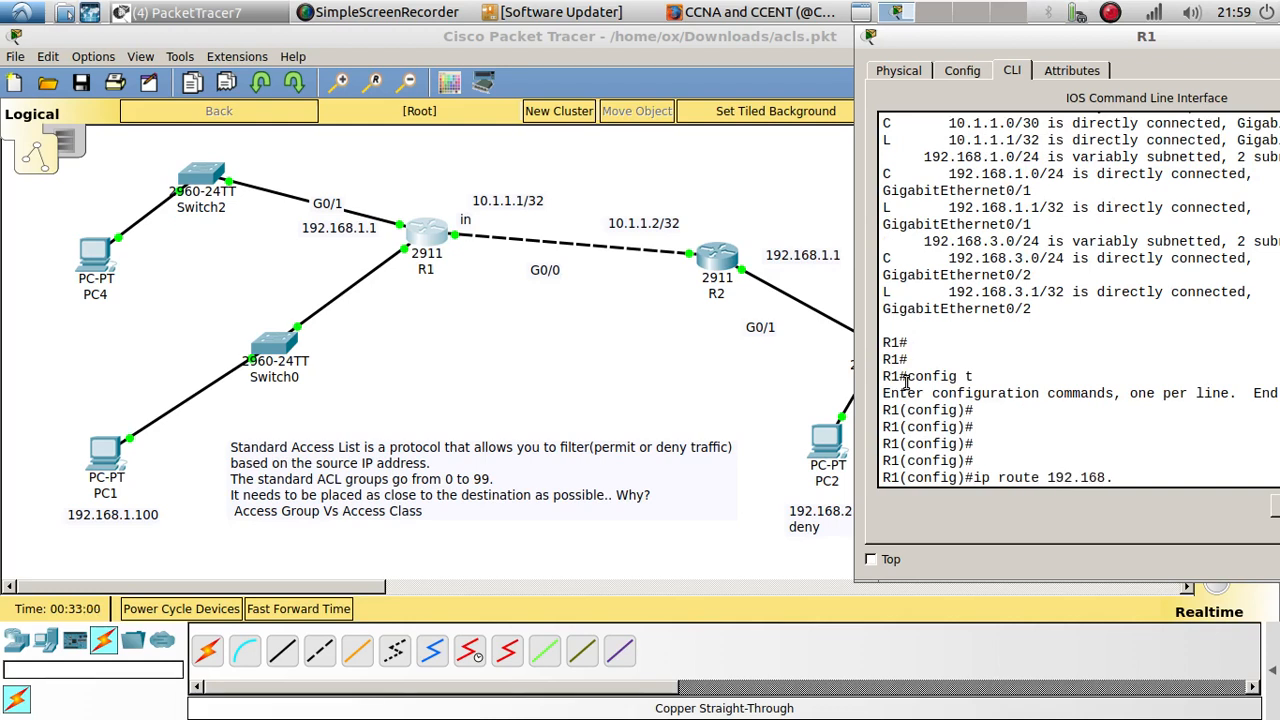
text(2.0 255.255.255.)
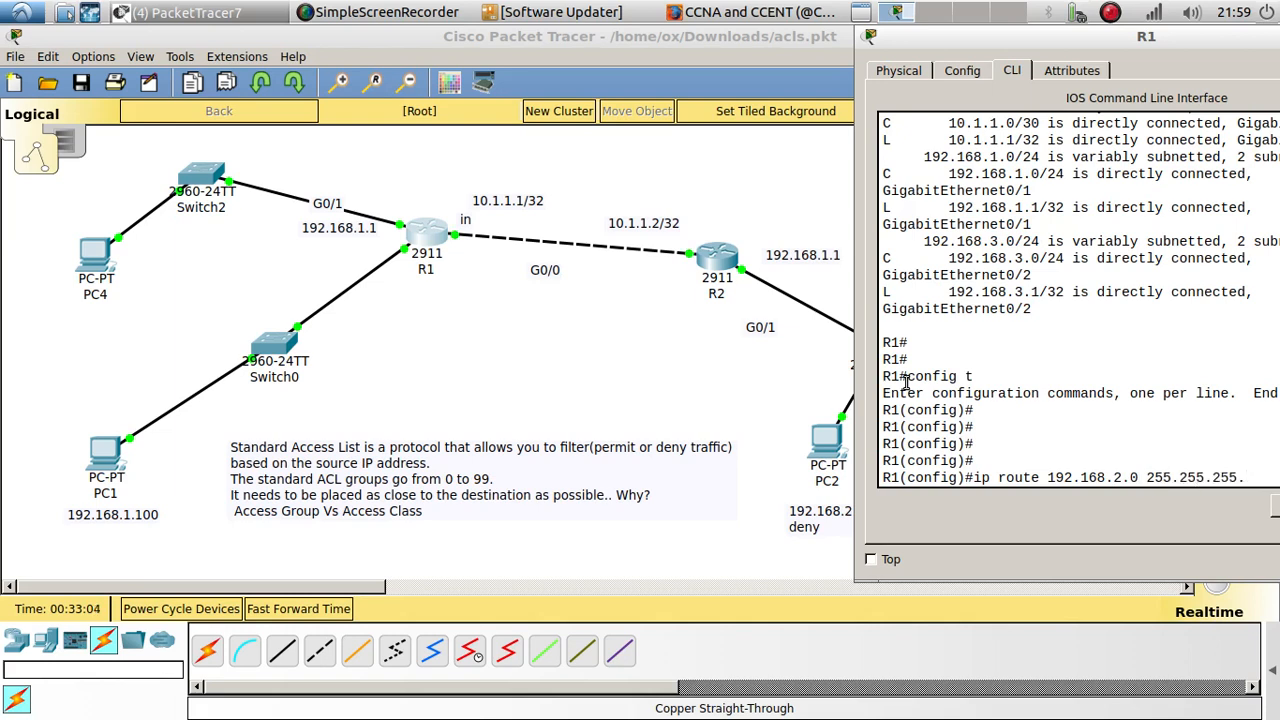
text(0 10)
drag(948, 46, 748, 46)
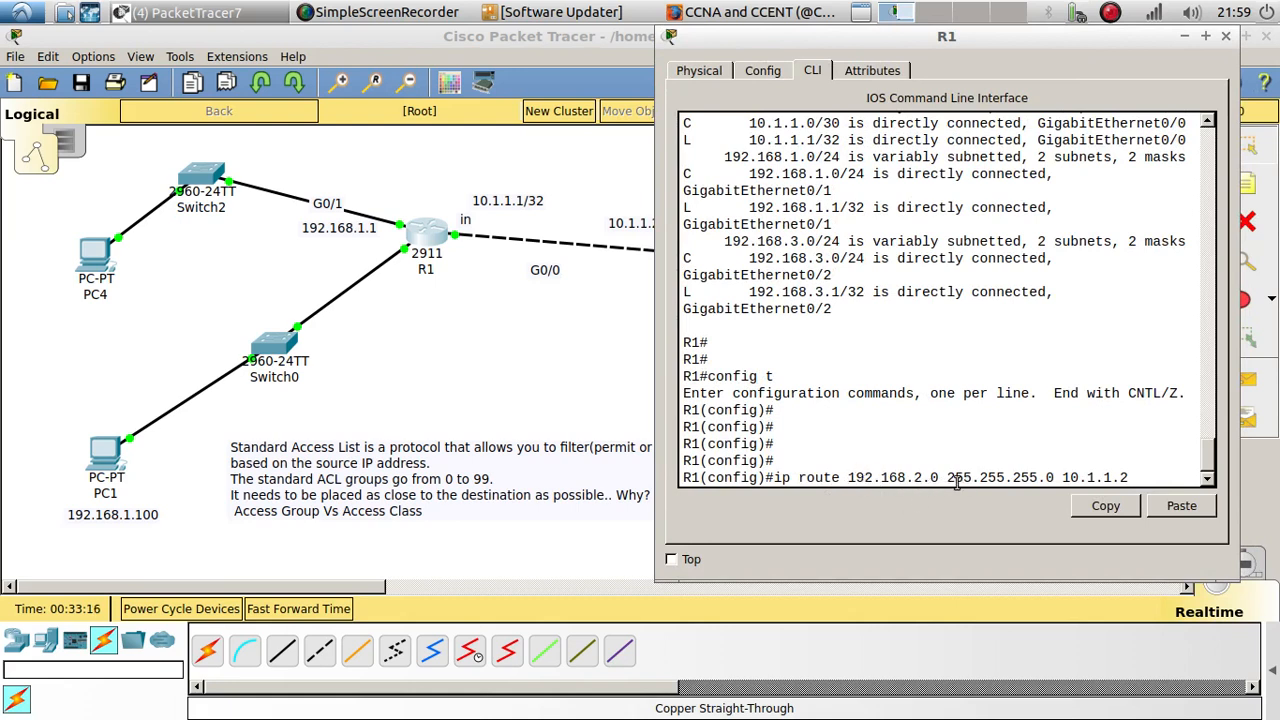
drag(785, 36, 664, 66)
key(Return)
key(Return)
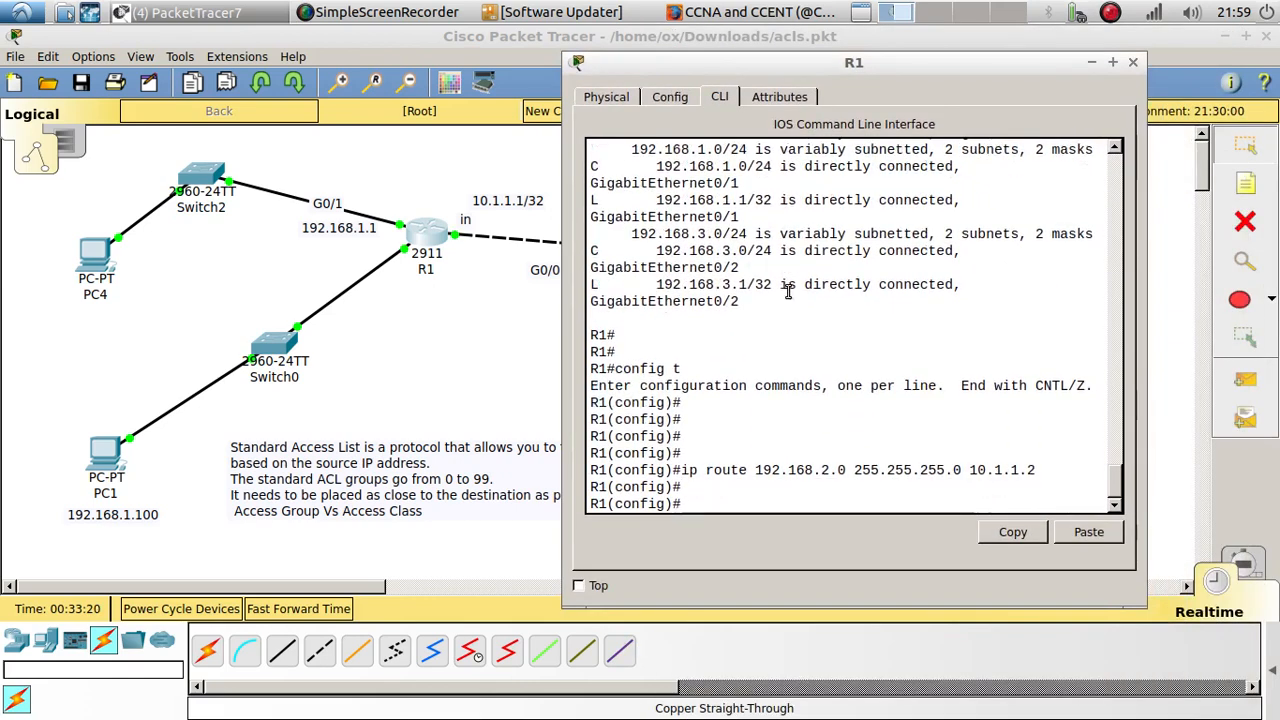
key(Return)
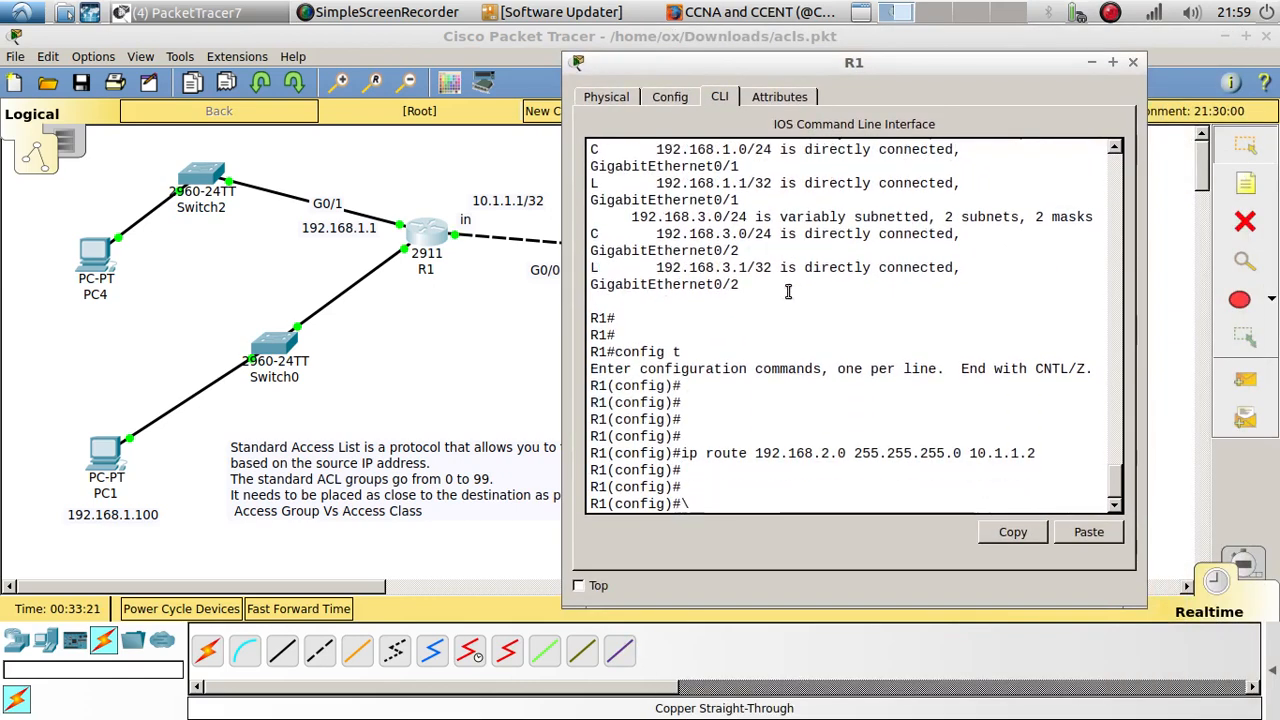
click(1130, 64)
Step: Open R2's command line and examine the latest EIGRP neighbor message by highlighting it
click(712, 262)
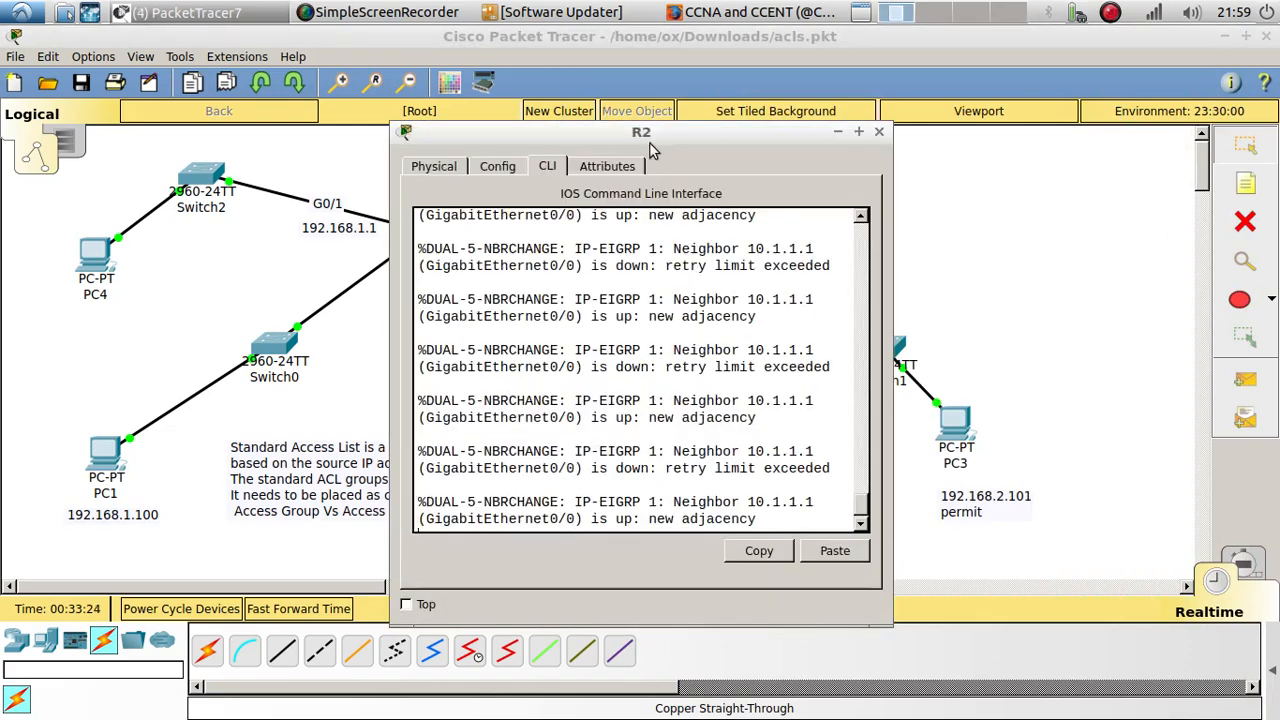
drag(645, 132, 466, 97)
key(Return)
key(Return)
key(Return)
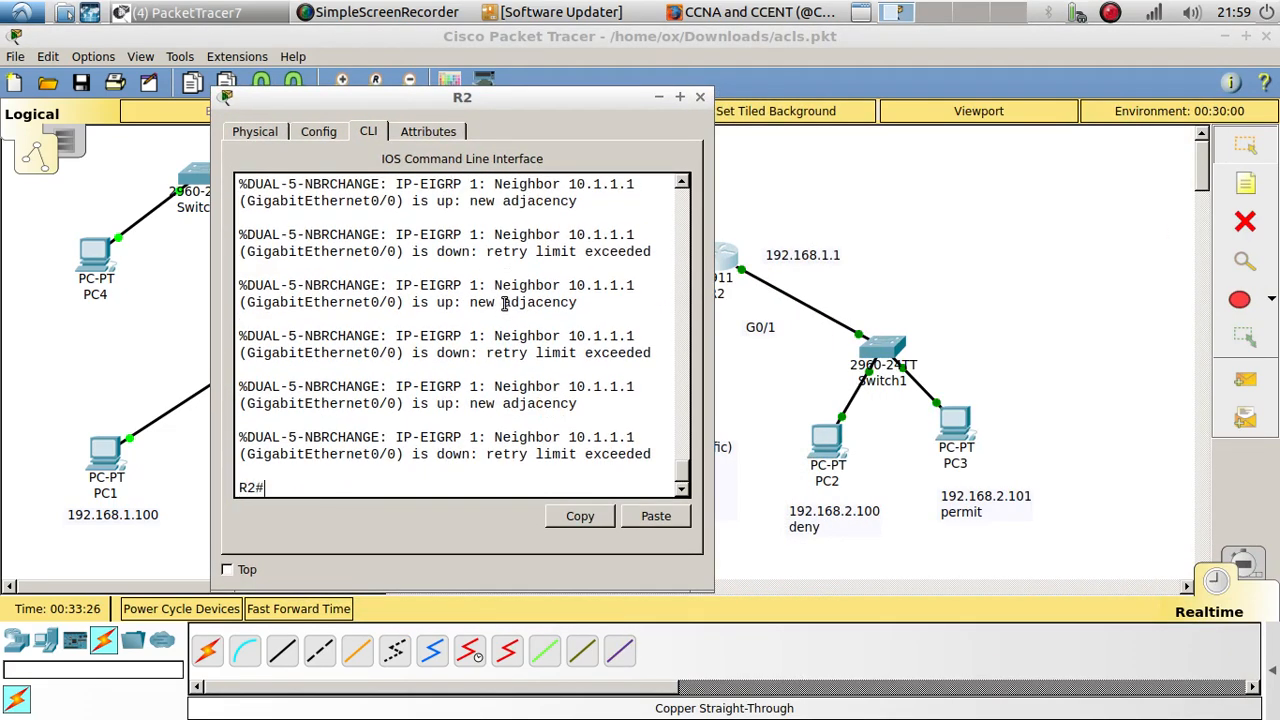
drag(609, 481, 241, 441)
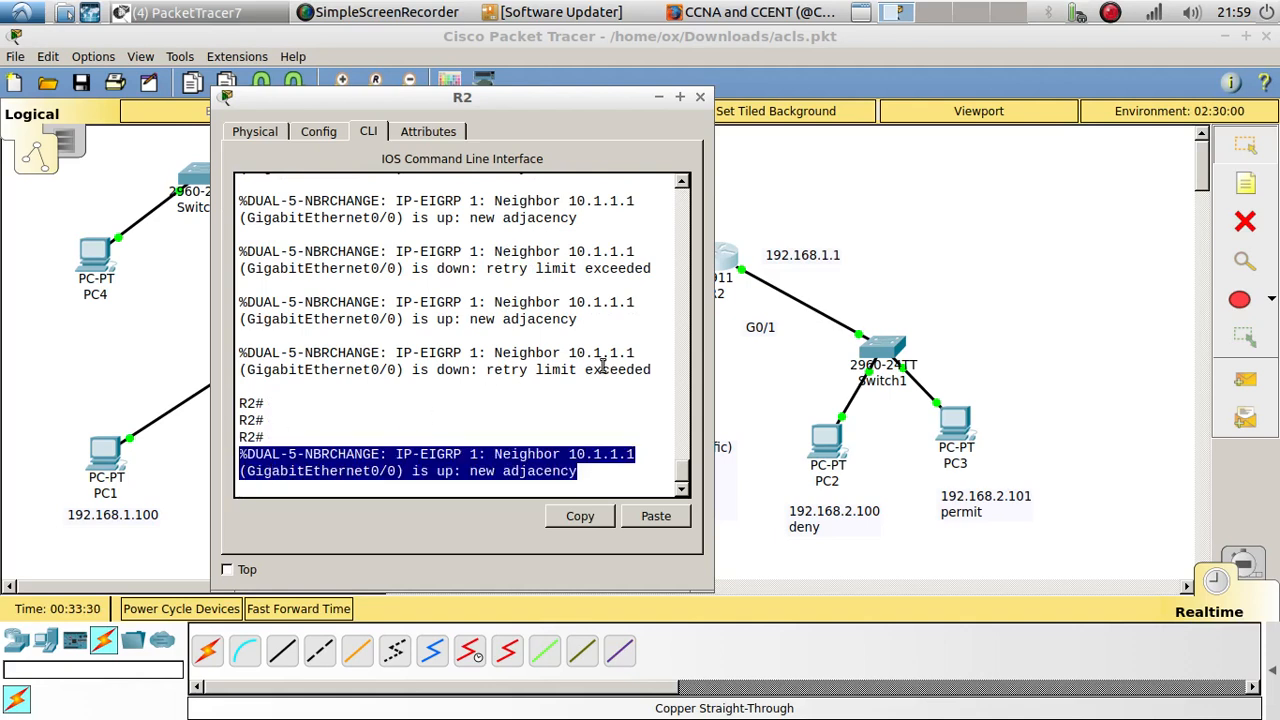
click(297, 437)
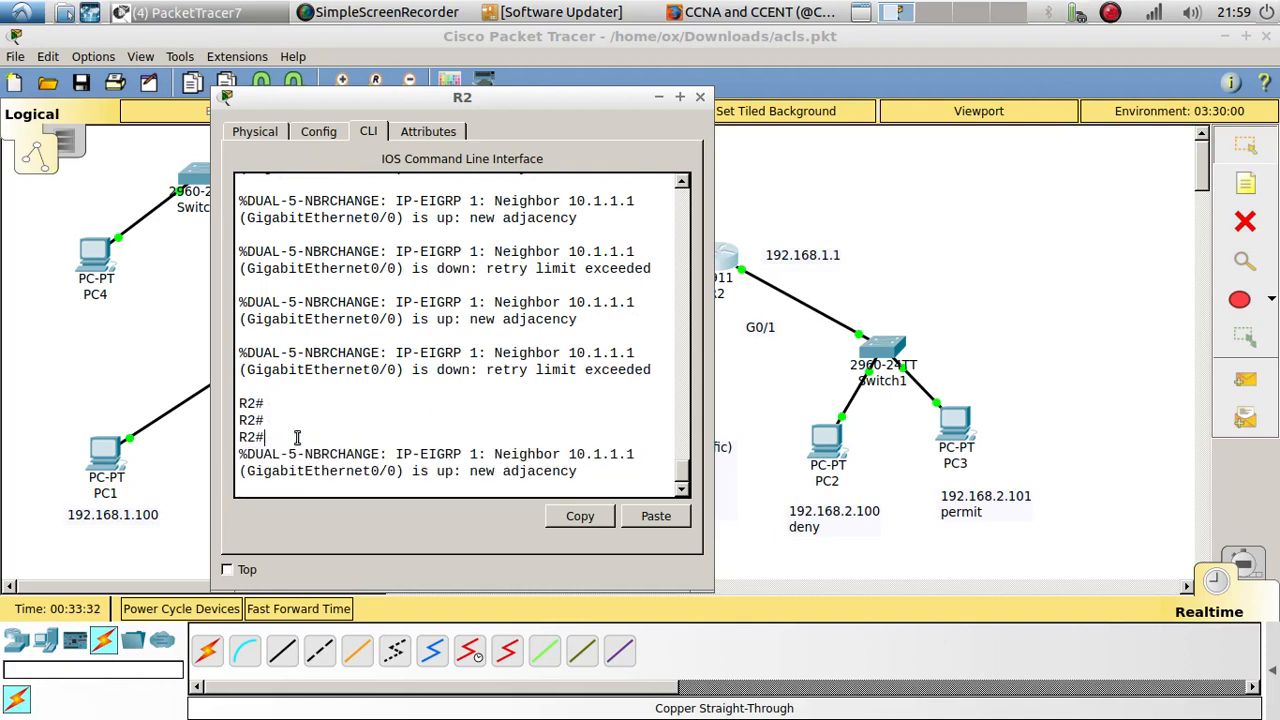
Step: Enter global configuration mode on R2
key(Return)
key(Return)
key(Return)
text(confi)
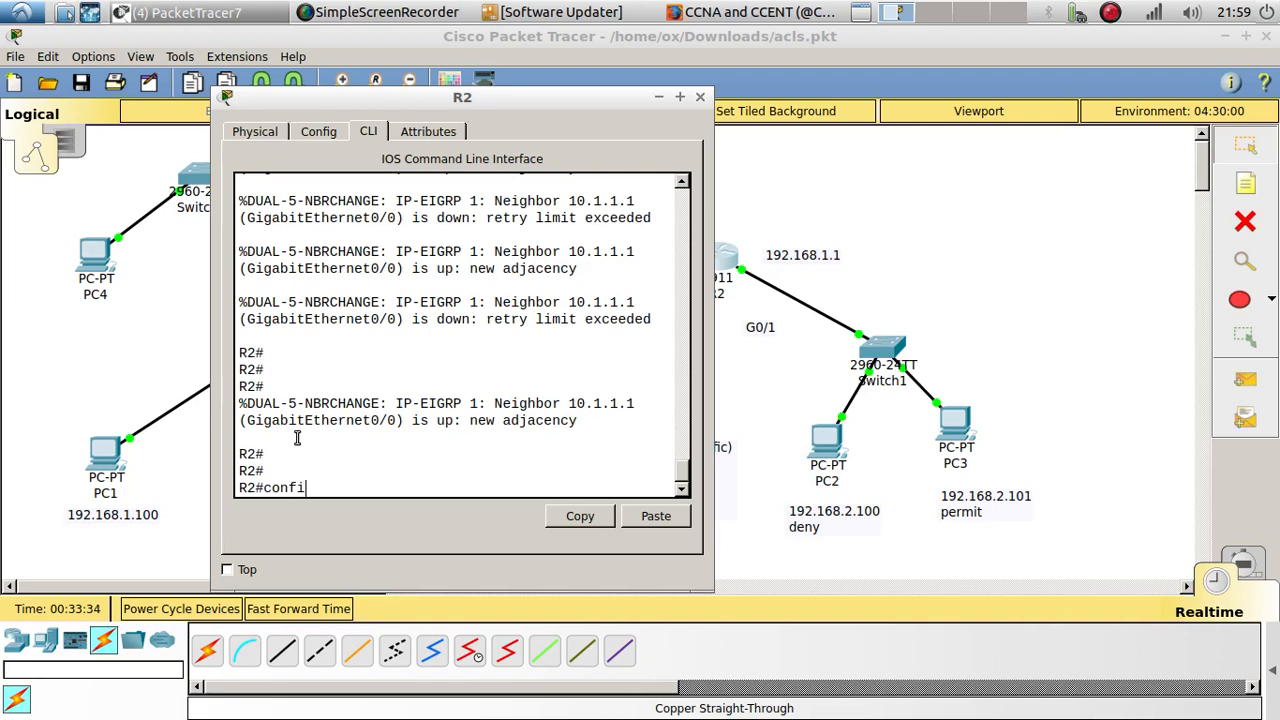
text(g t)
key(Return)
key(Return)
key(Return)
key(Return)
Step: Add a static route on R2 to 192.168.1.0 255.255.255.0 with next hop 10.1.1.1
text(in)
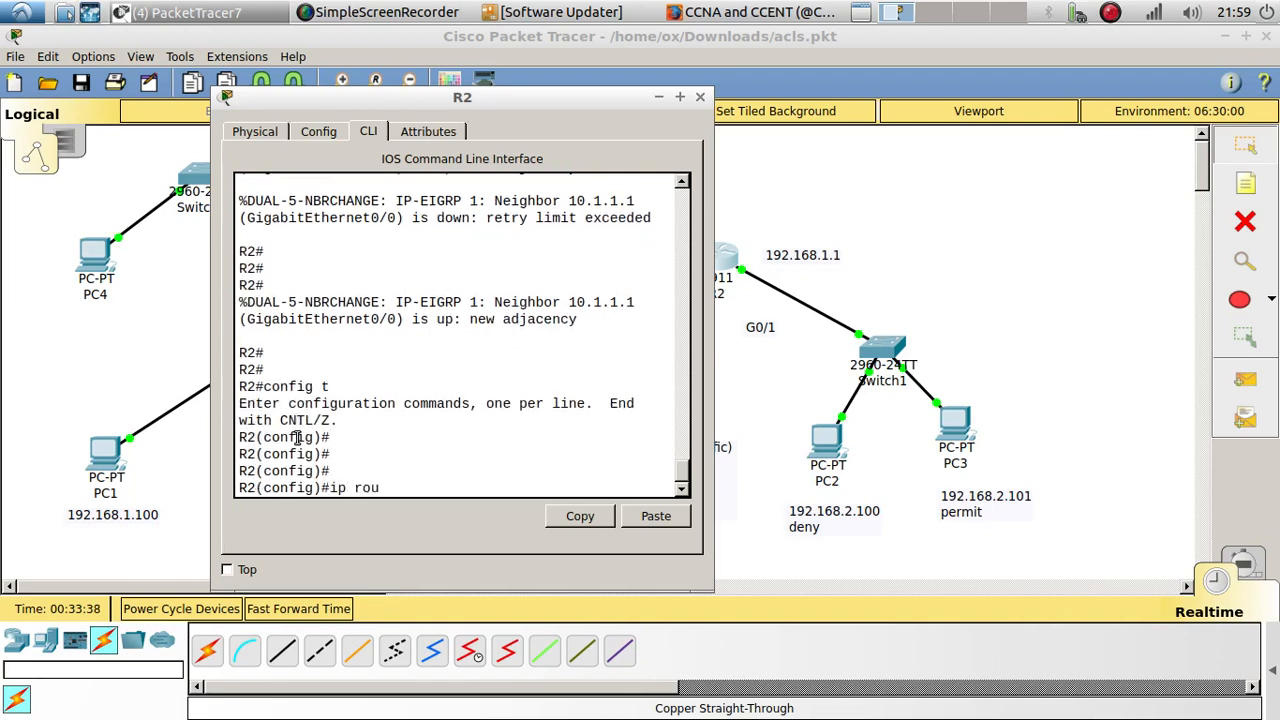
text( route 192.13)
text(8.)
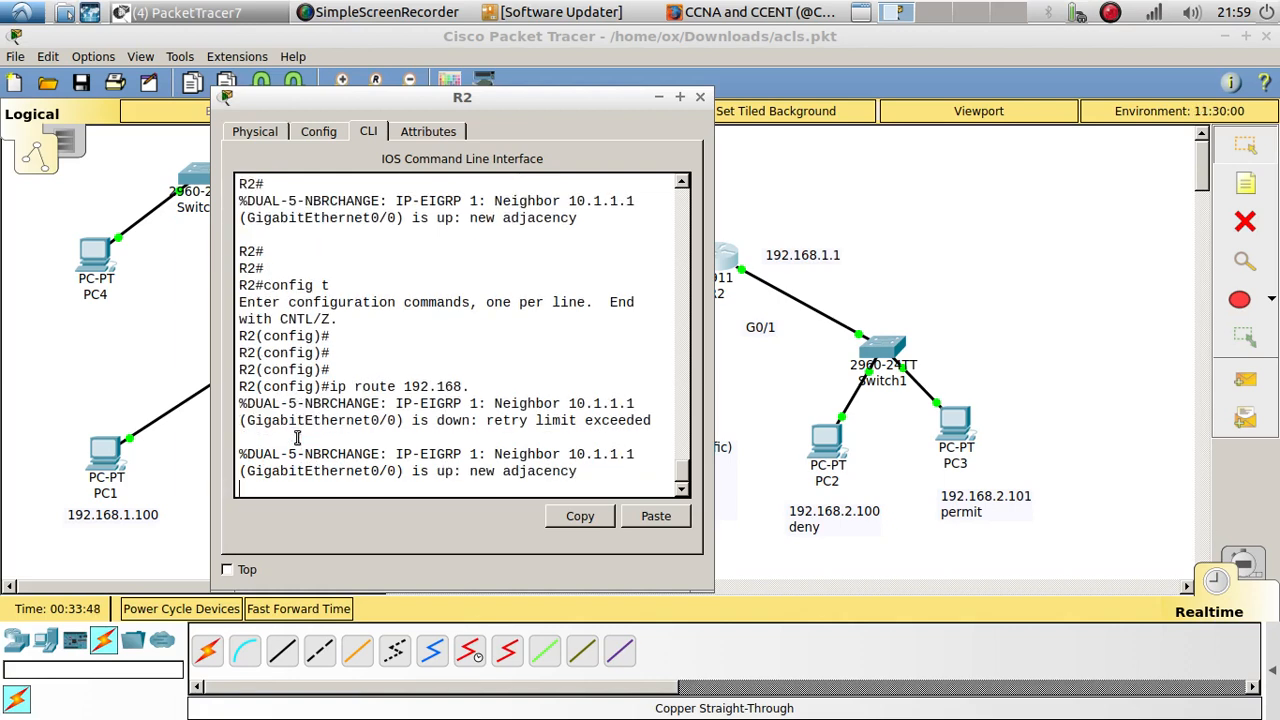
key(Return)
key(Up)
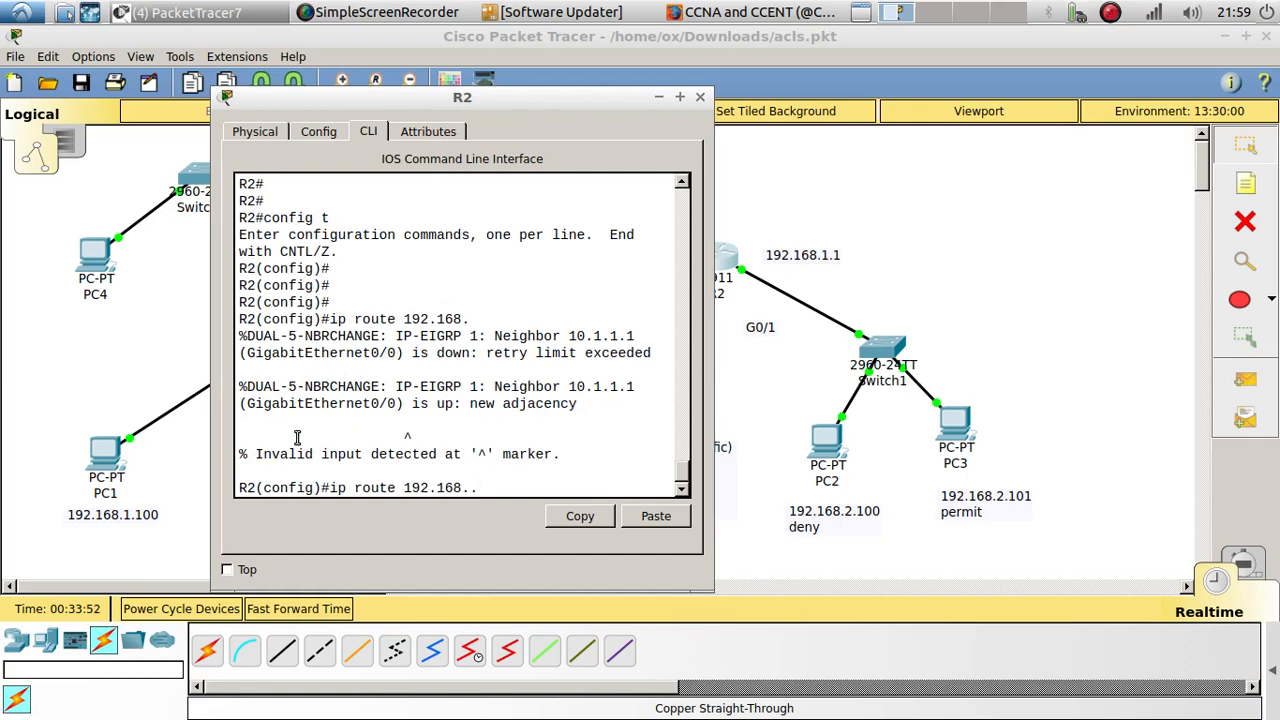
key(BackSpace)
text(1.0 255.2525)
text(255.0)
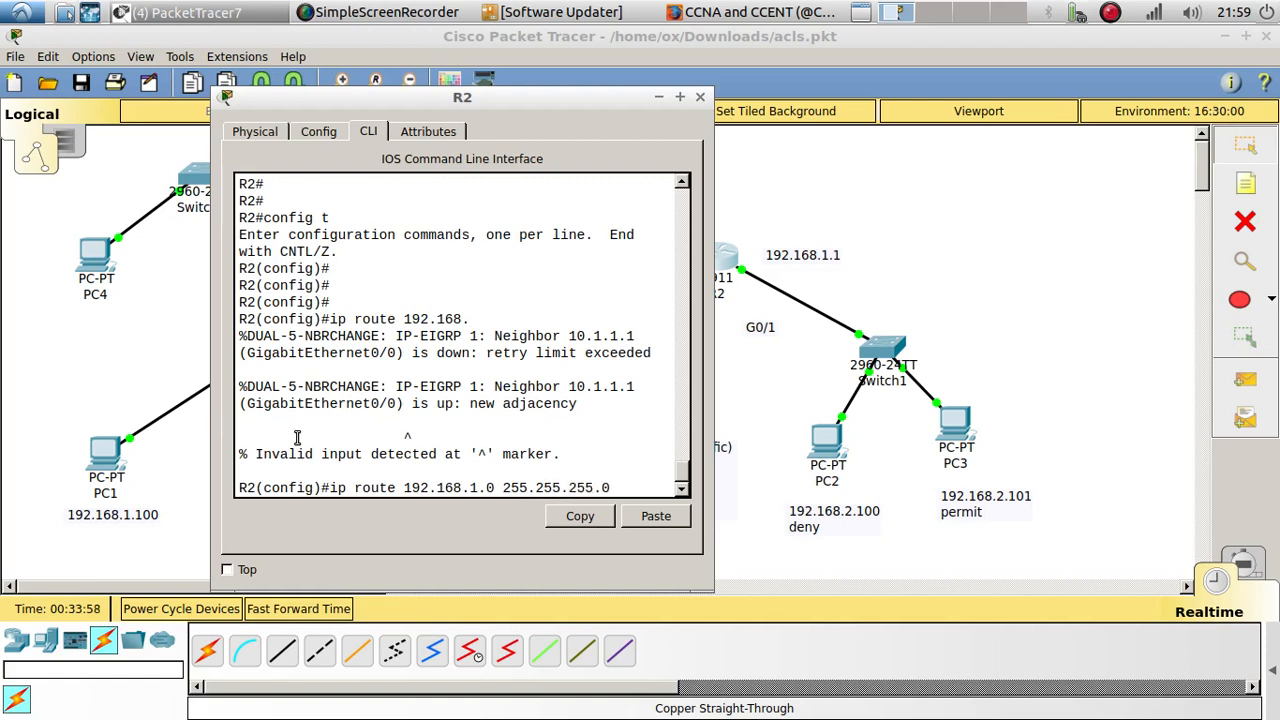
text( 10.1.1.1)
key(Return)
key(Return)
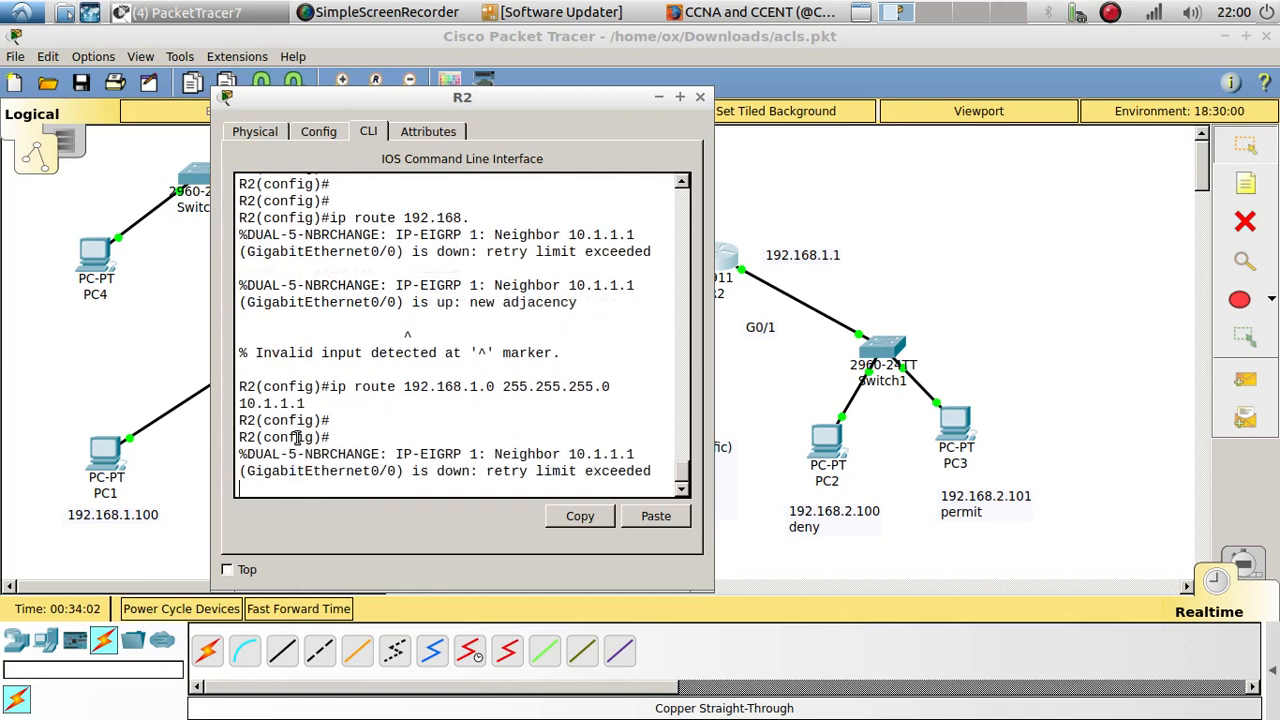
Step: Reuse the previous route command on R2 to add a static route to 192.168.3.0 255.255.255.0 through 10.1.1.1
key(Return)
key(Return)
key(Return)
key(Up)
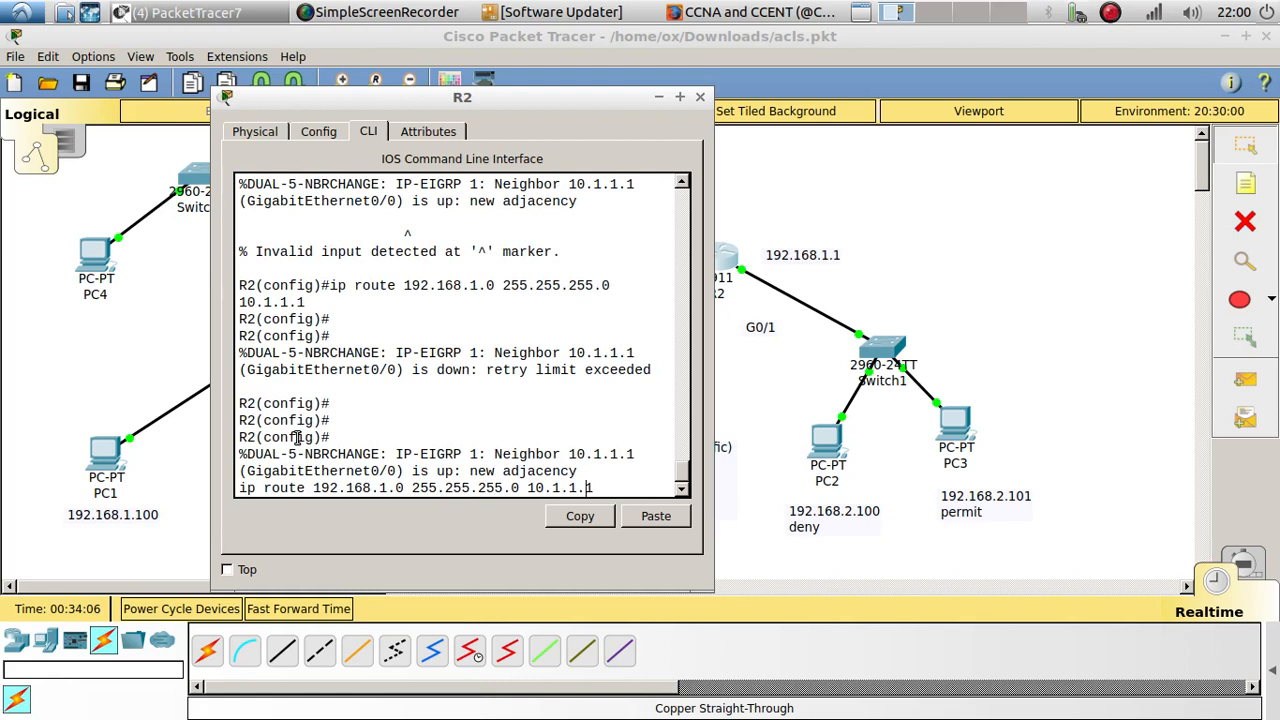
key(Left)
key(Left)
key(Left)
key(Left)
key(Left)
key(Left)
key(Left)
key(Left)
key(Left)
key(Left)
key(Left)
key(BackSpace)
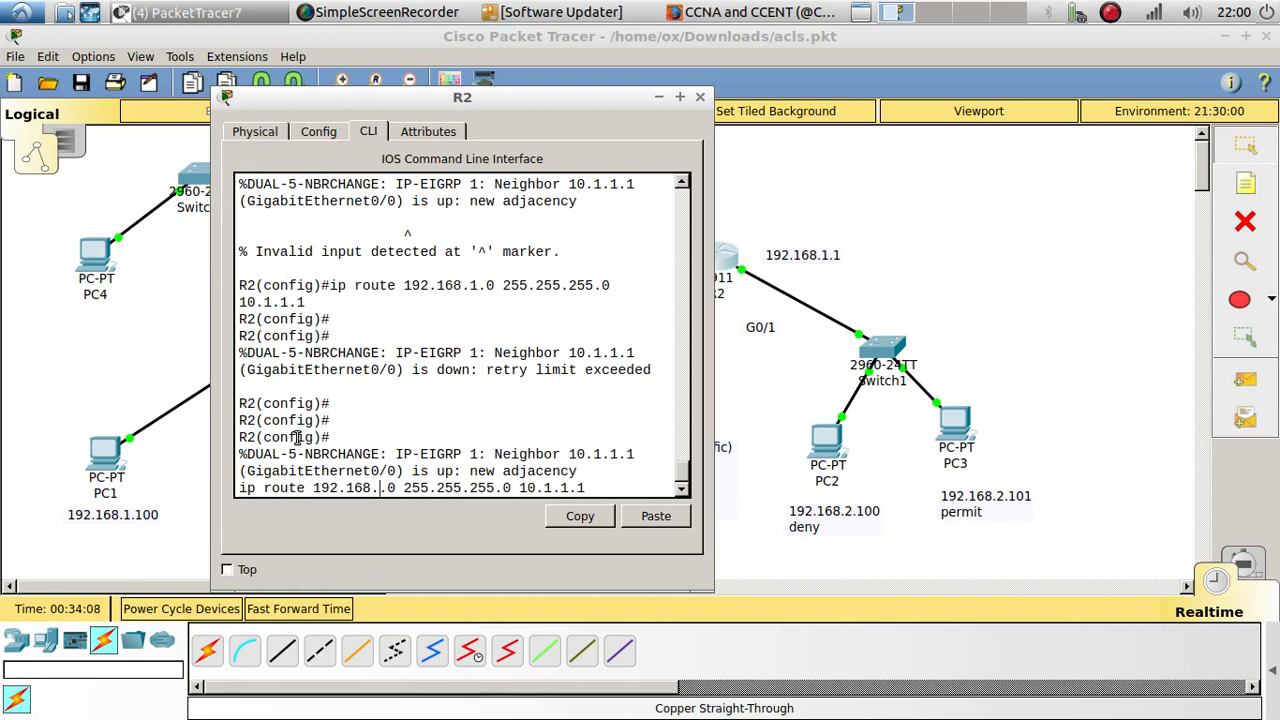
text(3)
key(Return)
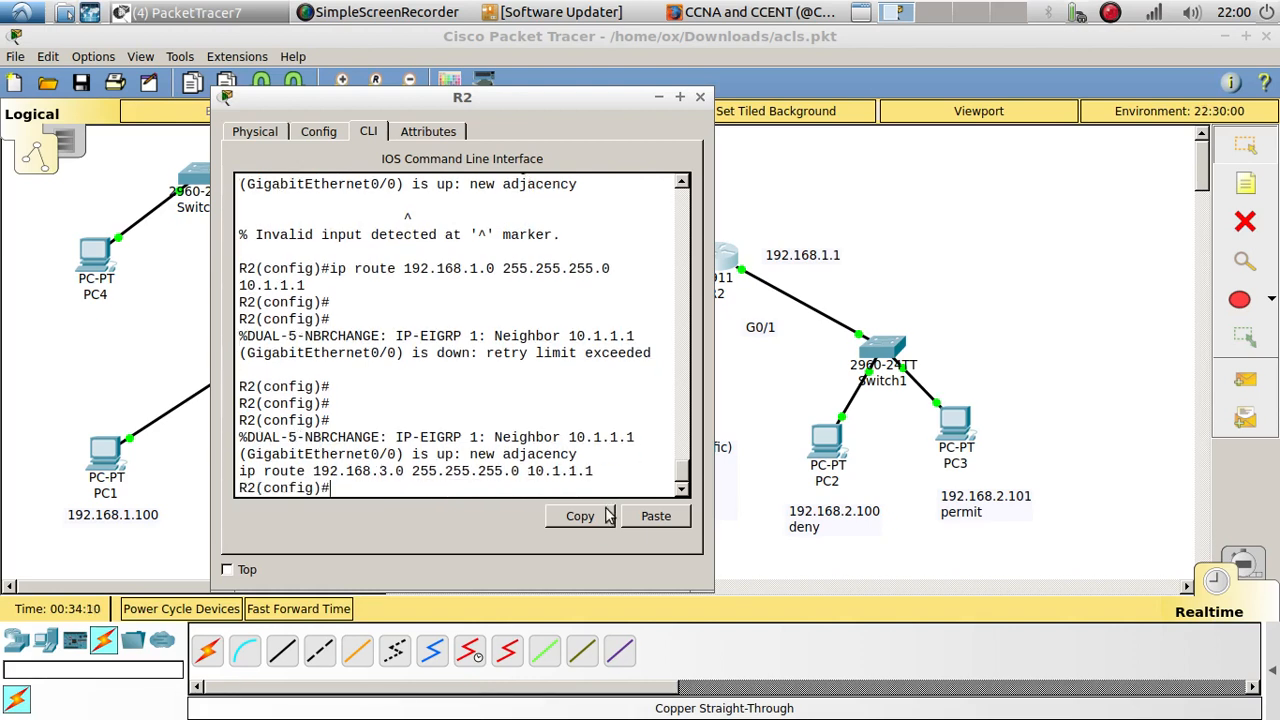
drag(596, 471, 512, 471)
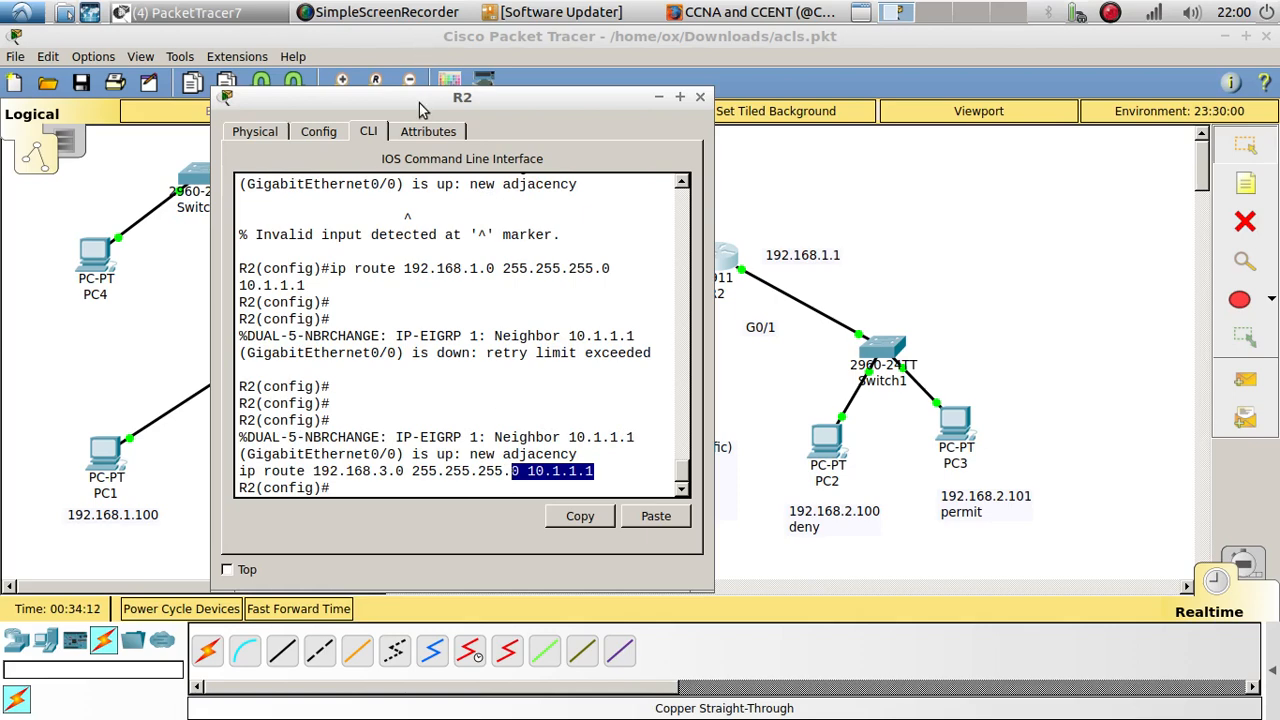
Step: Remove the EIGRP 1 routing process from R2 with "no router eigrp 1"
drag(417, 92, 767, 89)
click(709, 489)
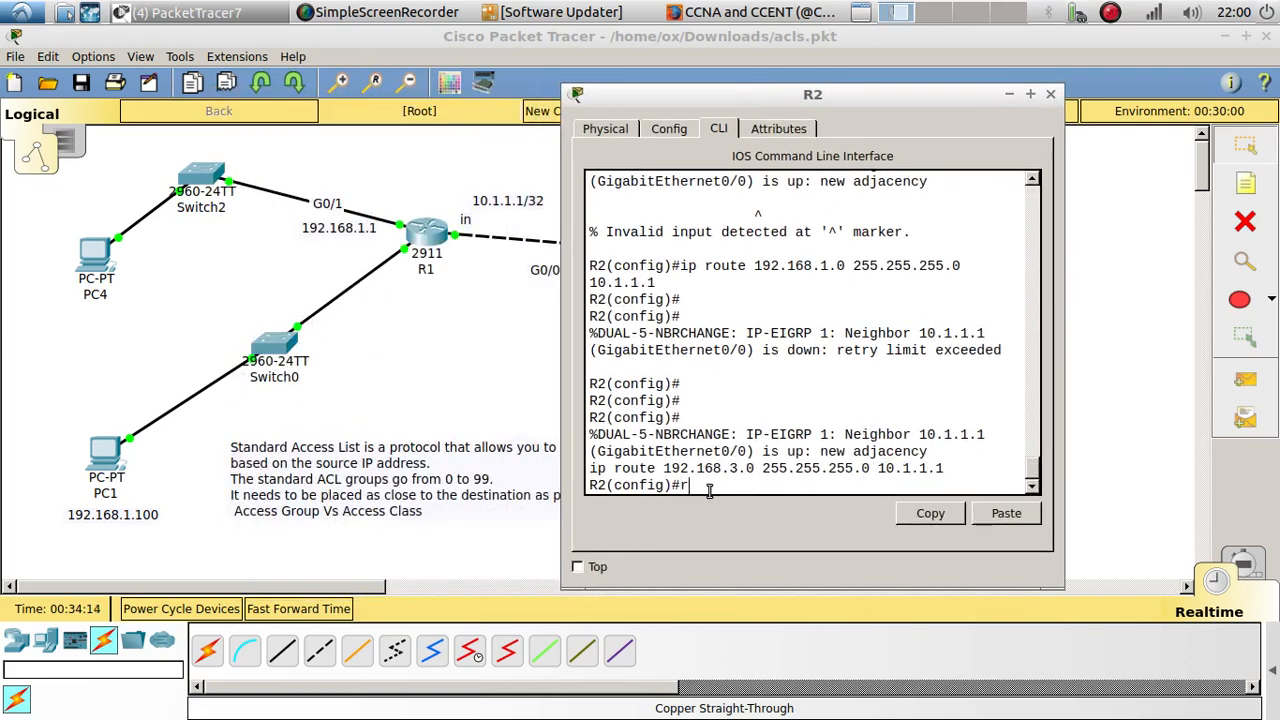
text(router ei)
key(Tab)
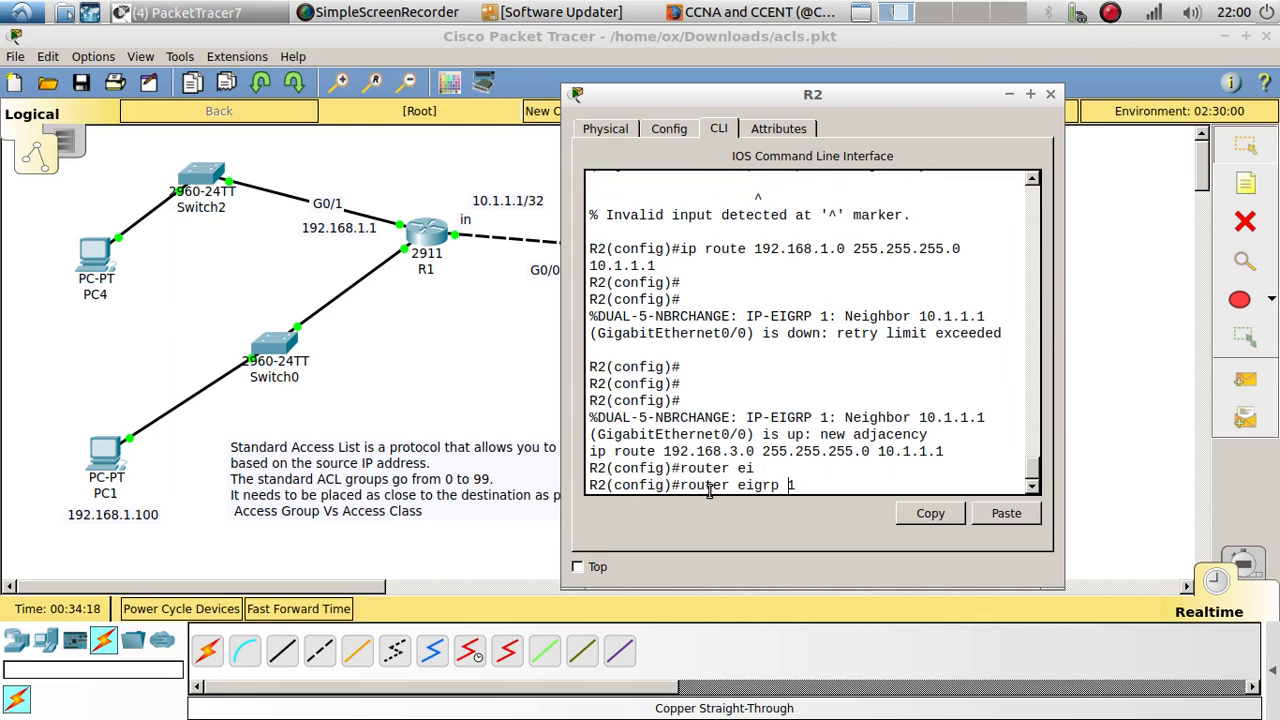
text(no)
key(Return)
key(Return)
key(Return)
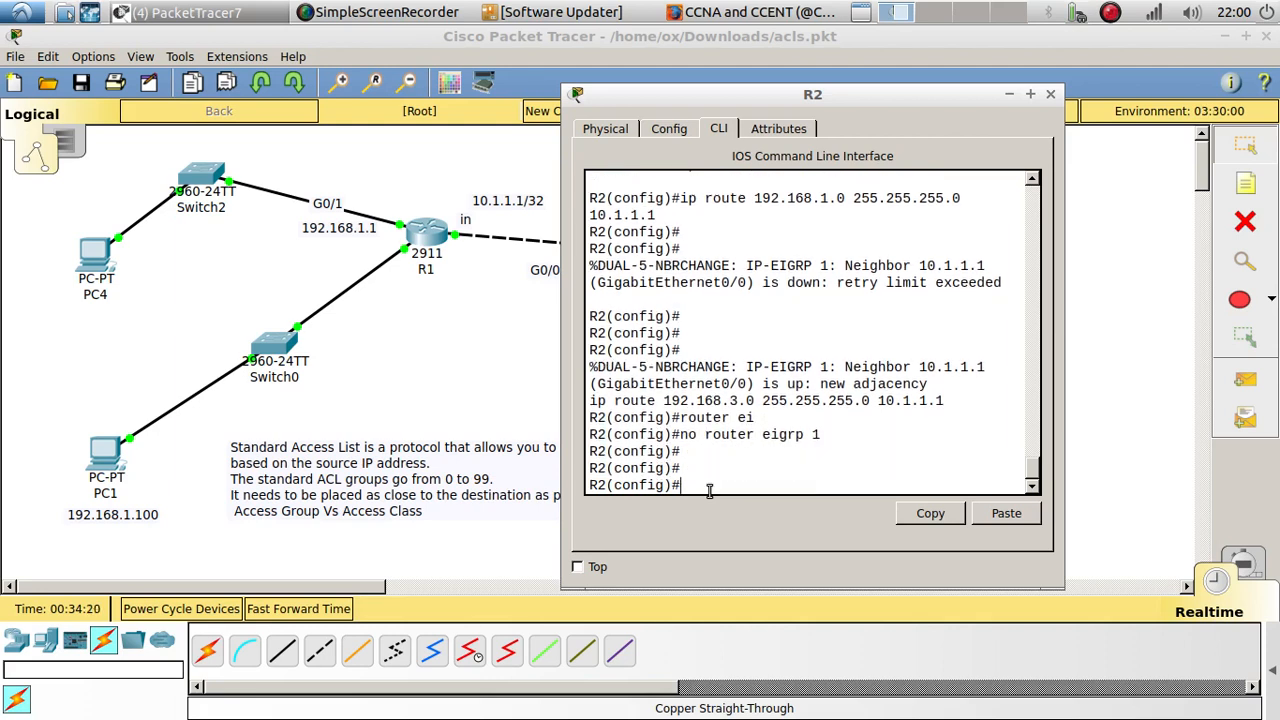
Step: Remove the EIGRP 1 routing process from R1 with "no router eigrp 1"
click(428, 221)
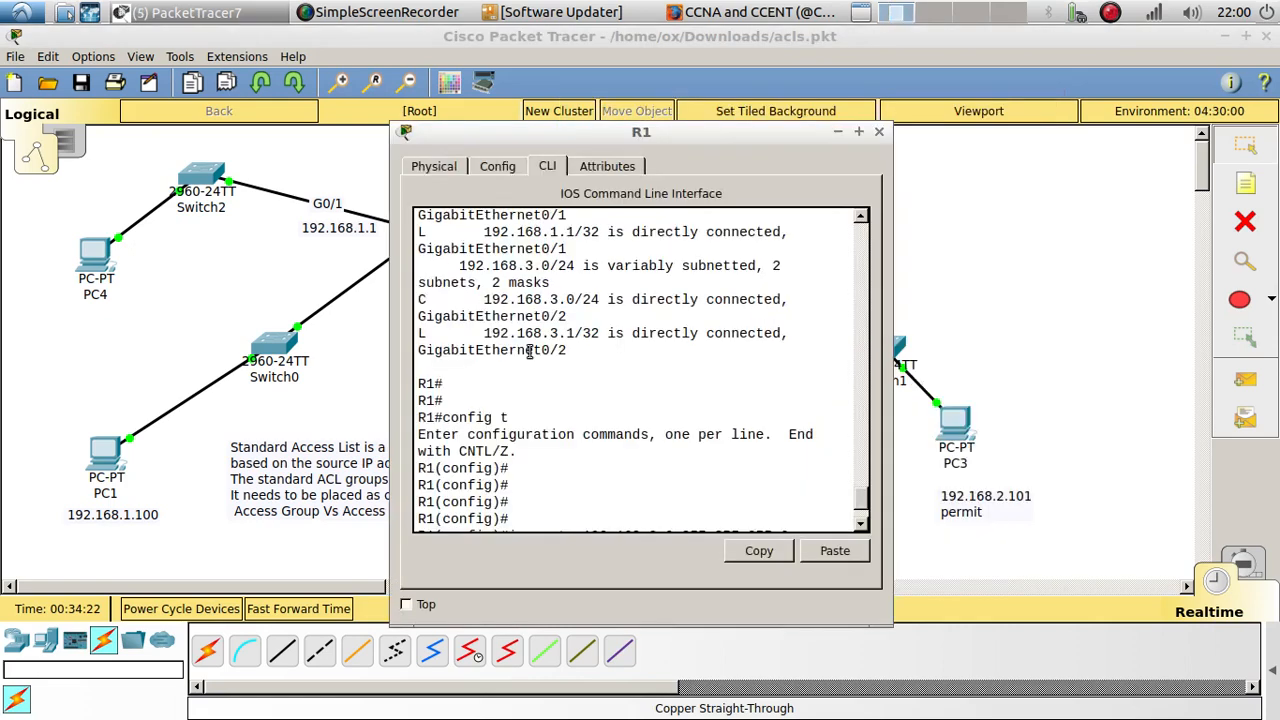
key(Return)
key(Return)
key(Return)
key(Return)
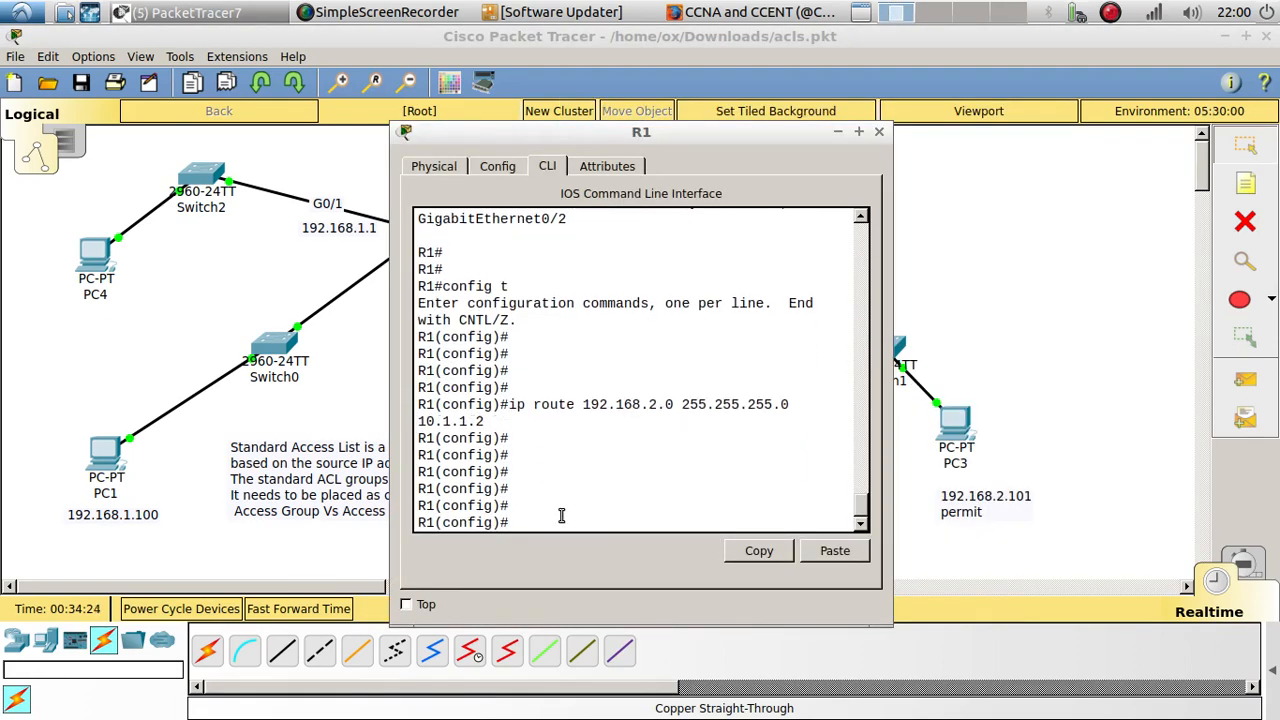
text(rou)
key(Tab)
text(ei)
key(Tab)
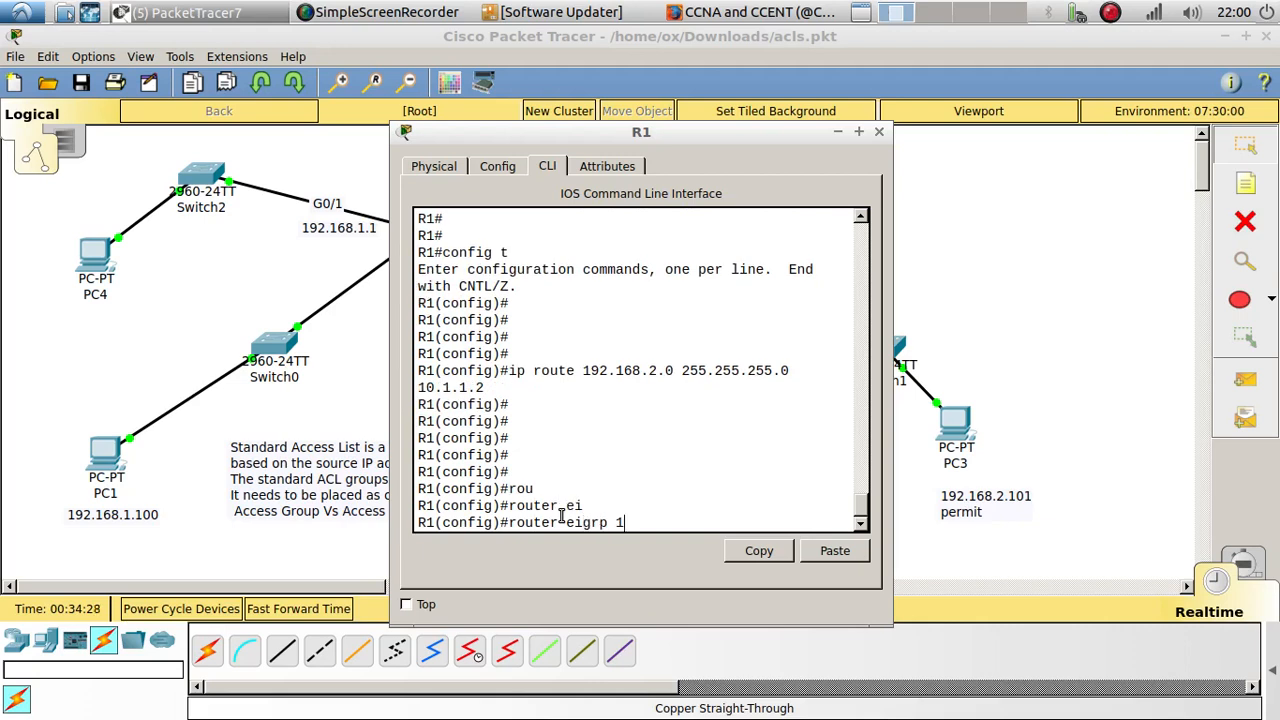
key(ctrl+a)
text(no)
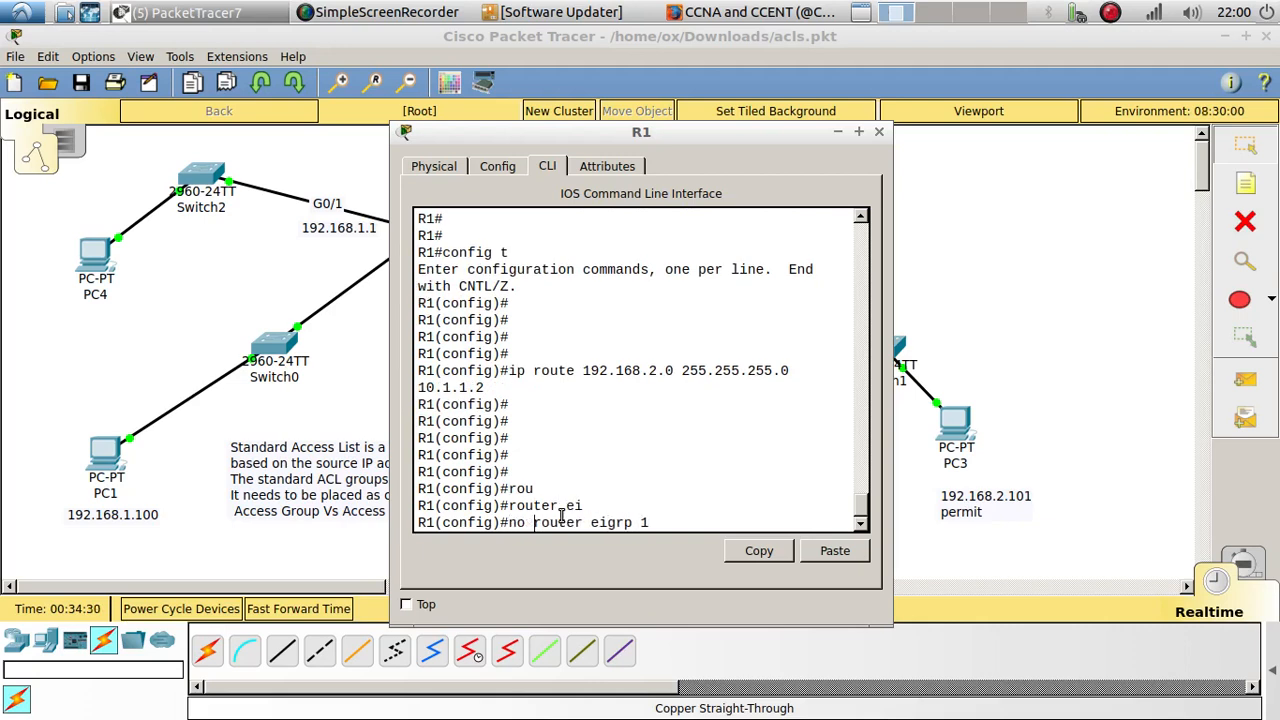
key(Return)
key(Return)
key(Return)
key(Return)
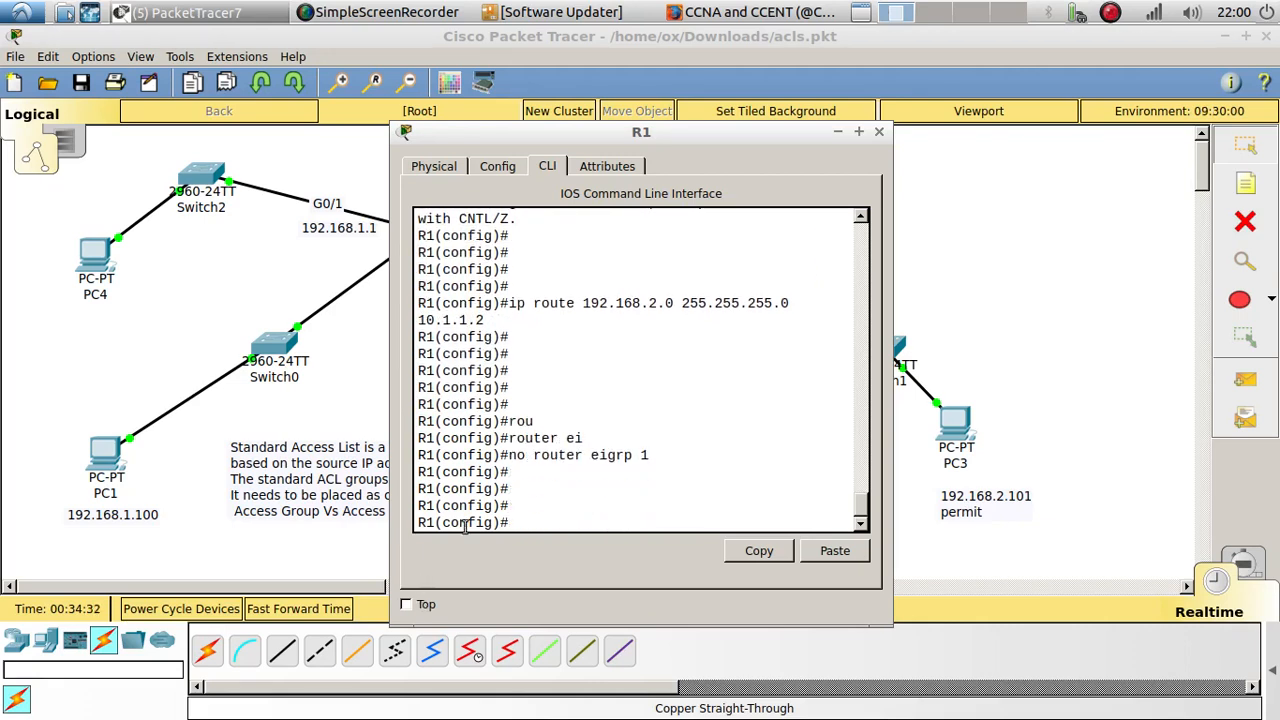
Step: Review the static route to 192.168.2.0 entered in R1's configuration against the R1–R2 link in the topology
drag(508, 138, 790, 115)
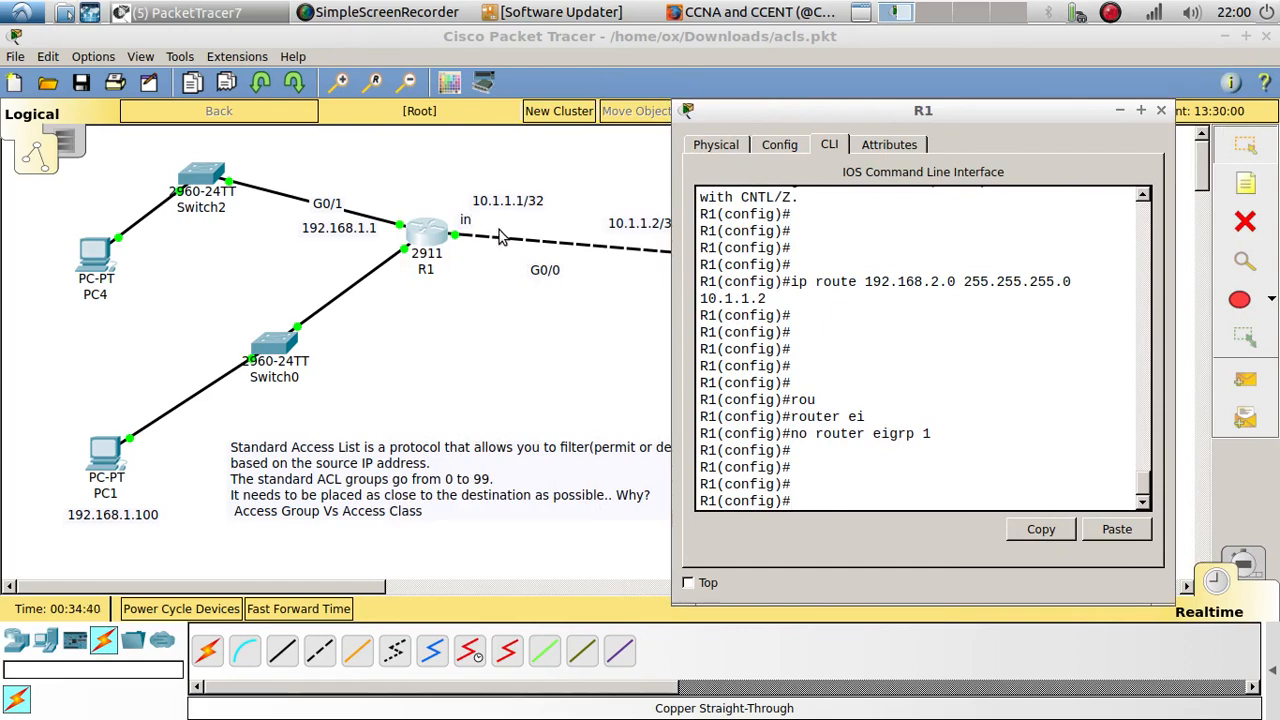
drag(783, 293, 793, 282)
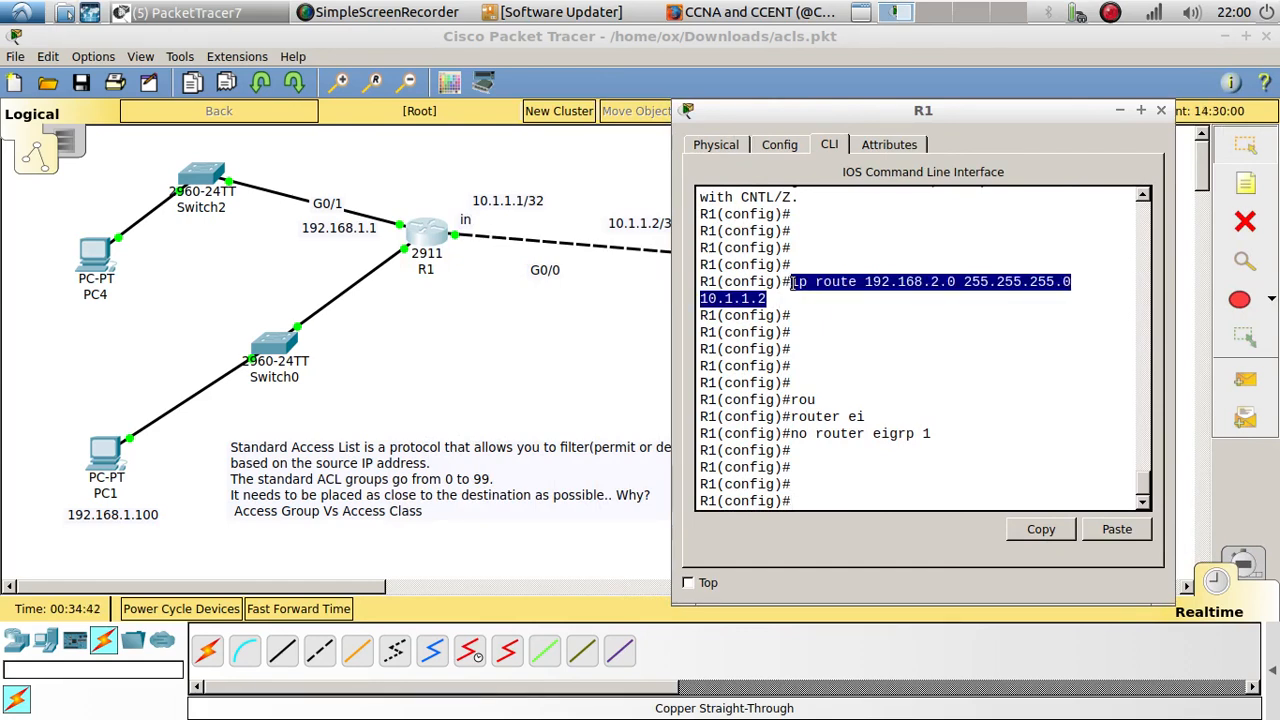
drag(895, 123, 275, 128)
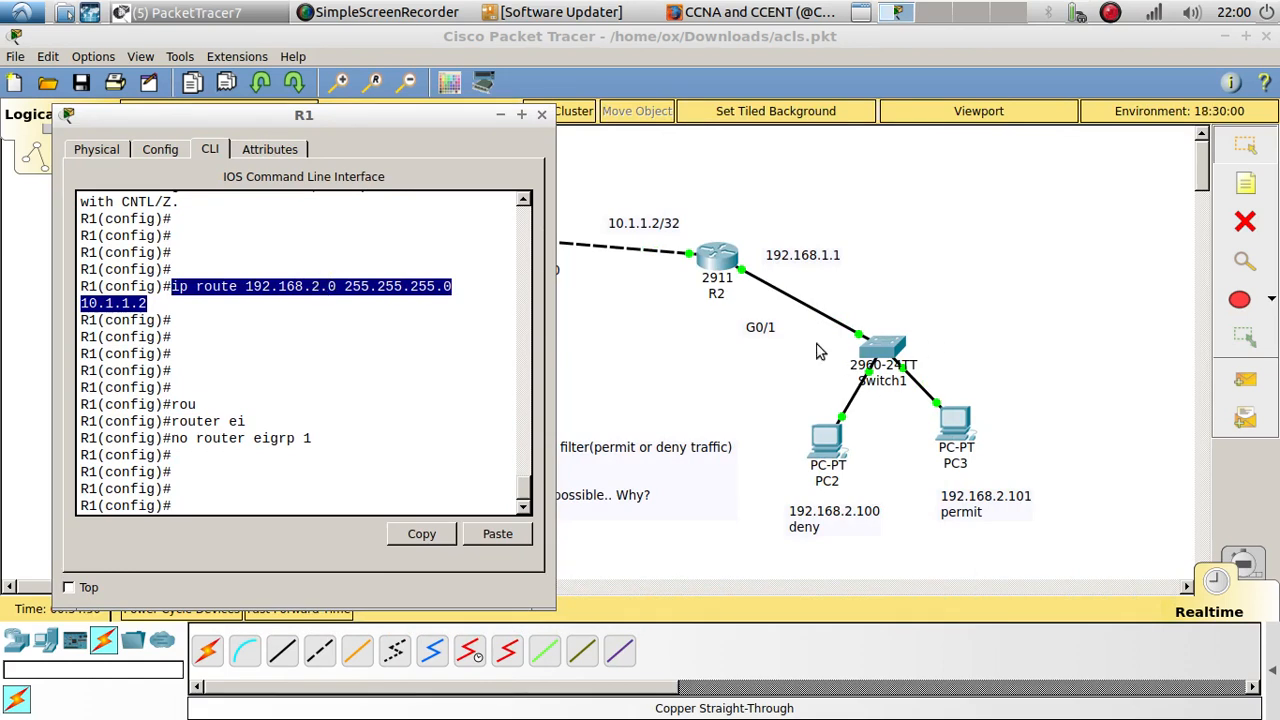
Step: Review R2's static route to 192.168.3.0, checking its destination network and next hop against the topology
click(722, 261)
drag(710, 97, 236, 93)
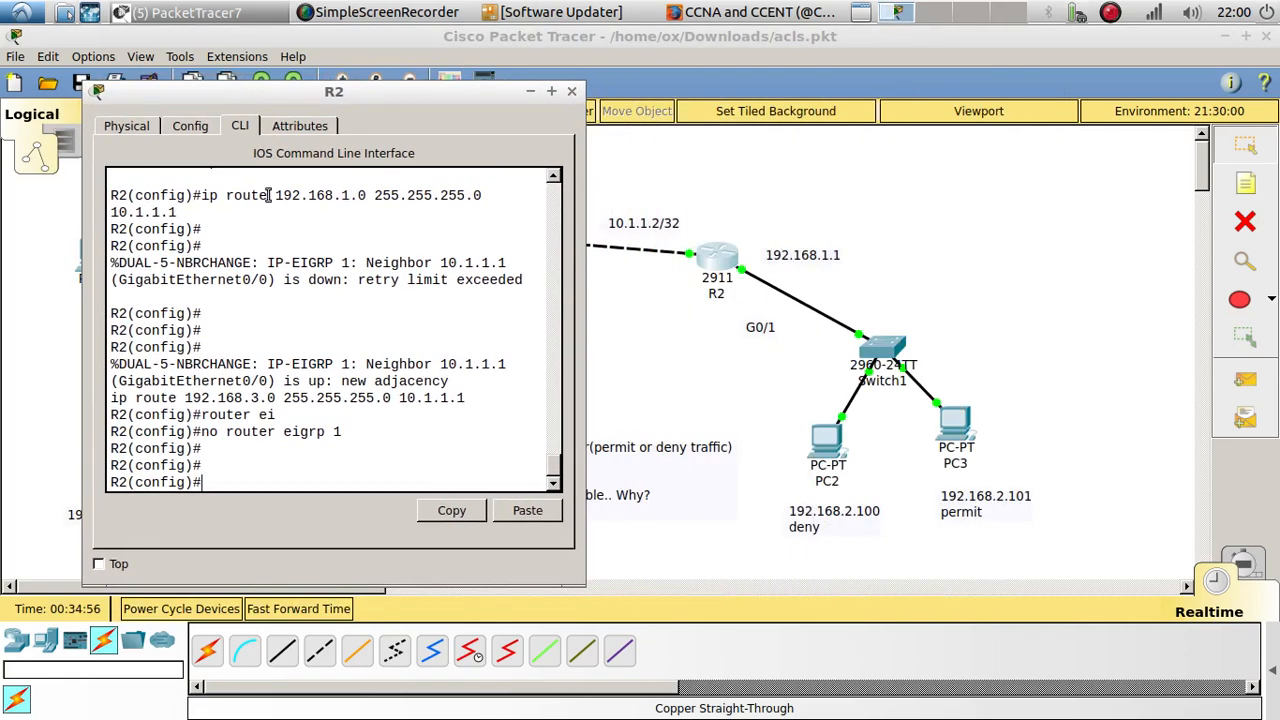
scroll(388, 420, up, 3)
scroll(388, 420, down, 3)
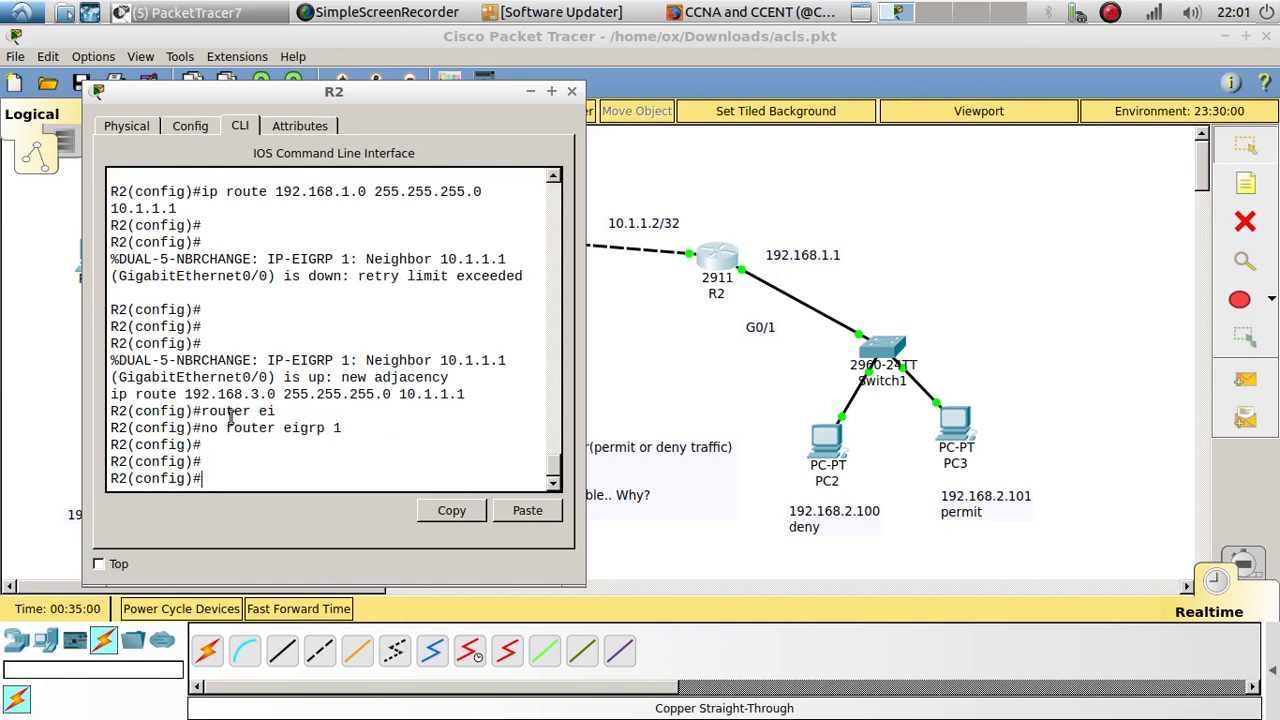
drag(185, 394, 276, 394)
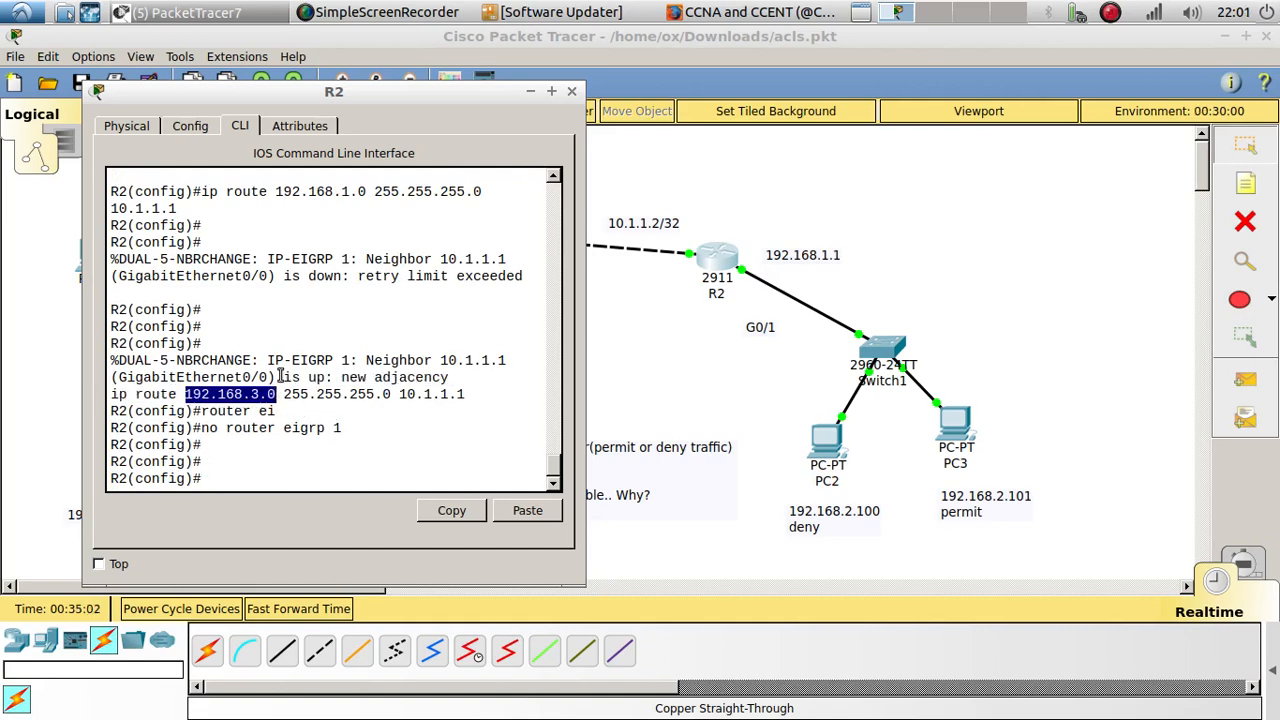
drag(318, 92, 435, 244)
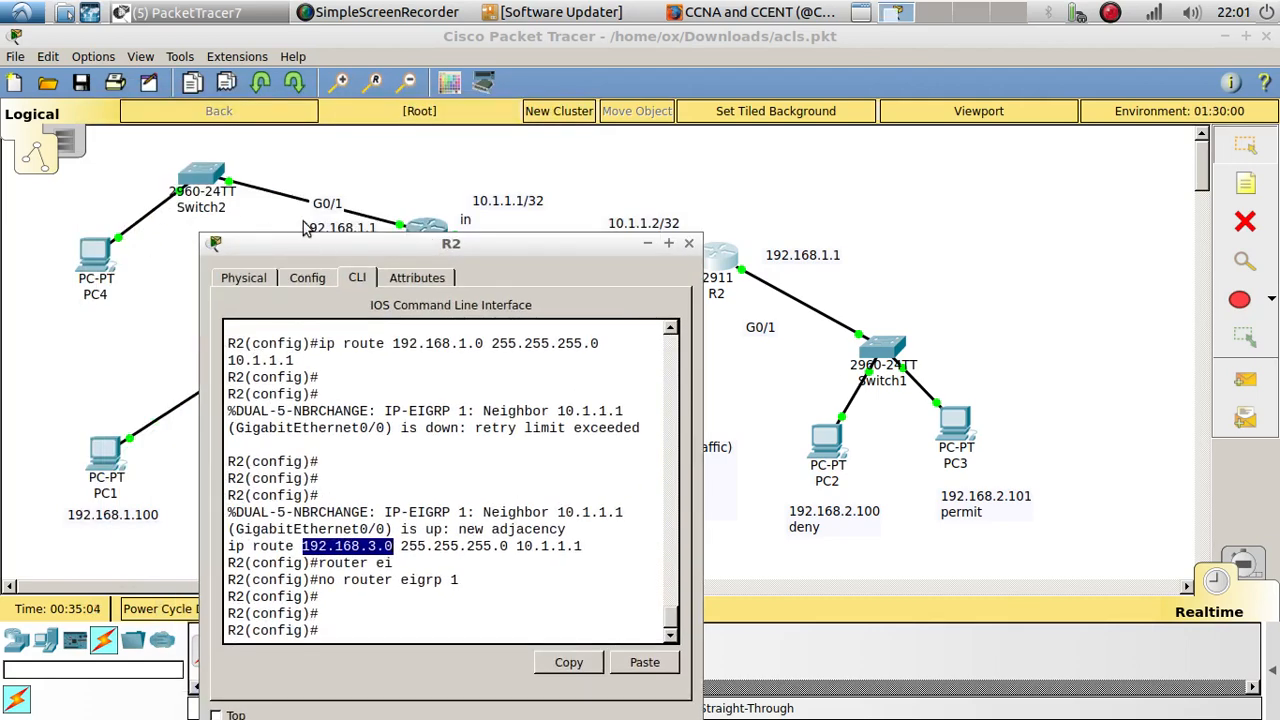
drag(318, 250, 204, 195)
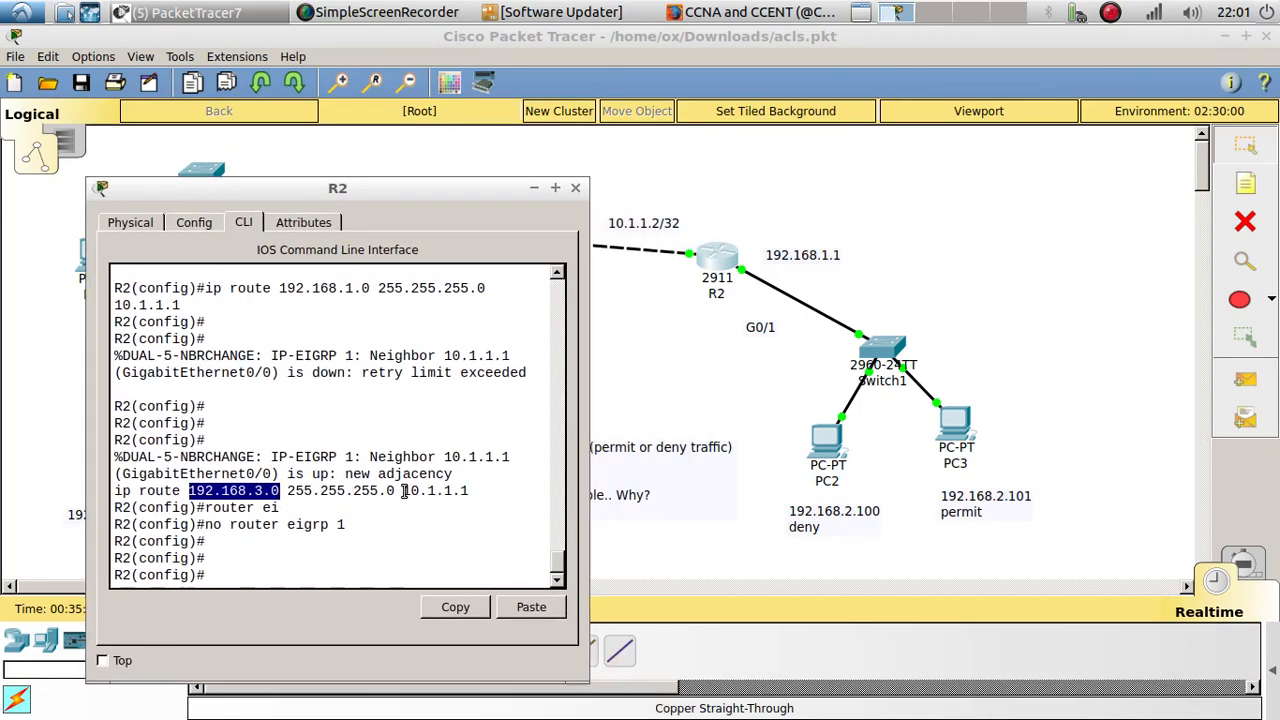
drag(404, 490, 468, 491)
mouse_move(424, 193)
mouse_down()
mouse_move(448, 250)
mouse_move(444, 322)
mouse_move(427, 204)
mouse_up()
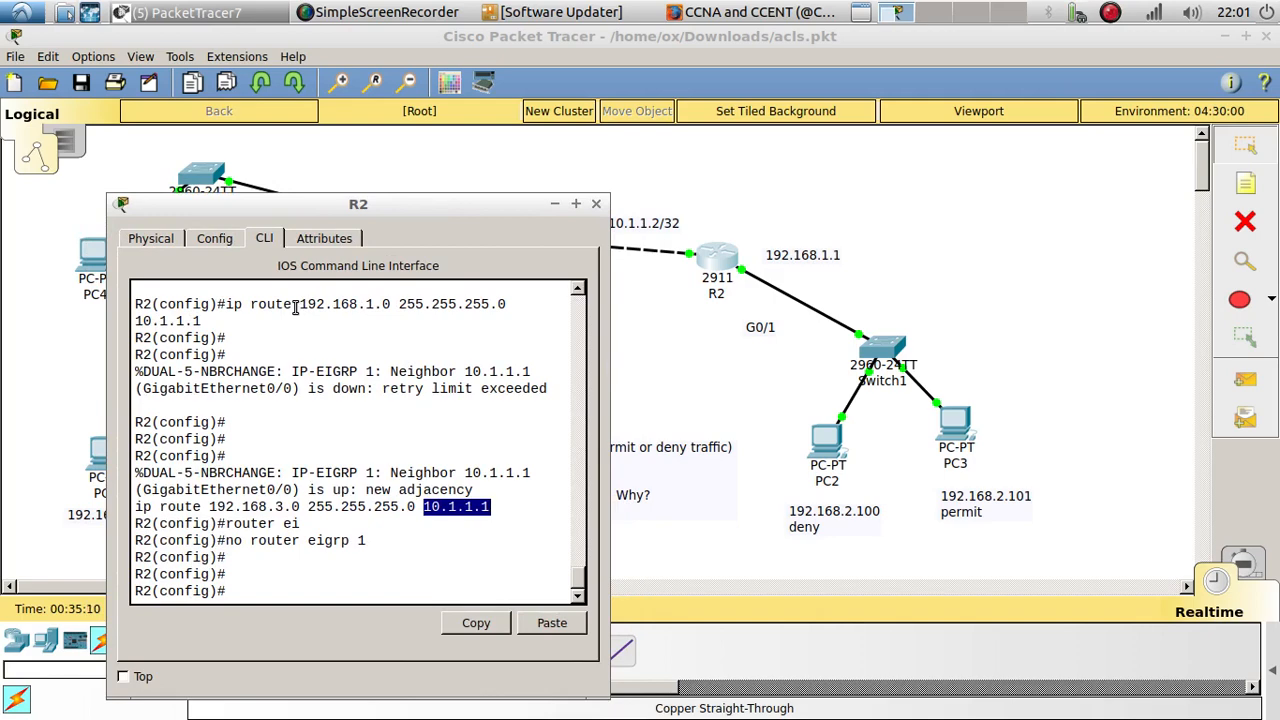
Step: Review the destination and next hop of R2's static route to 192.168.1.0, then close the R2 window
drag(295, 305, 383, 307)
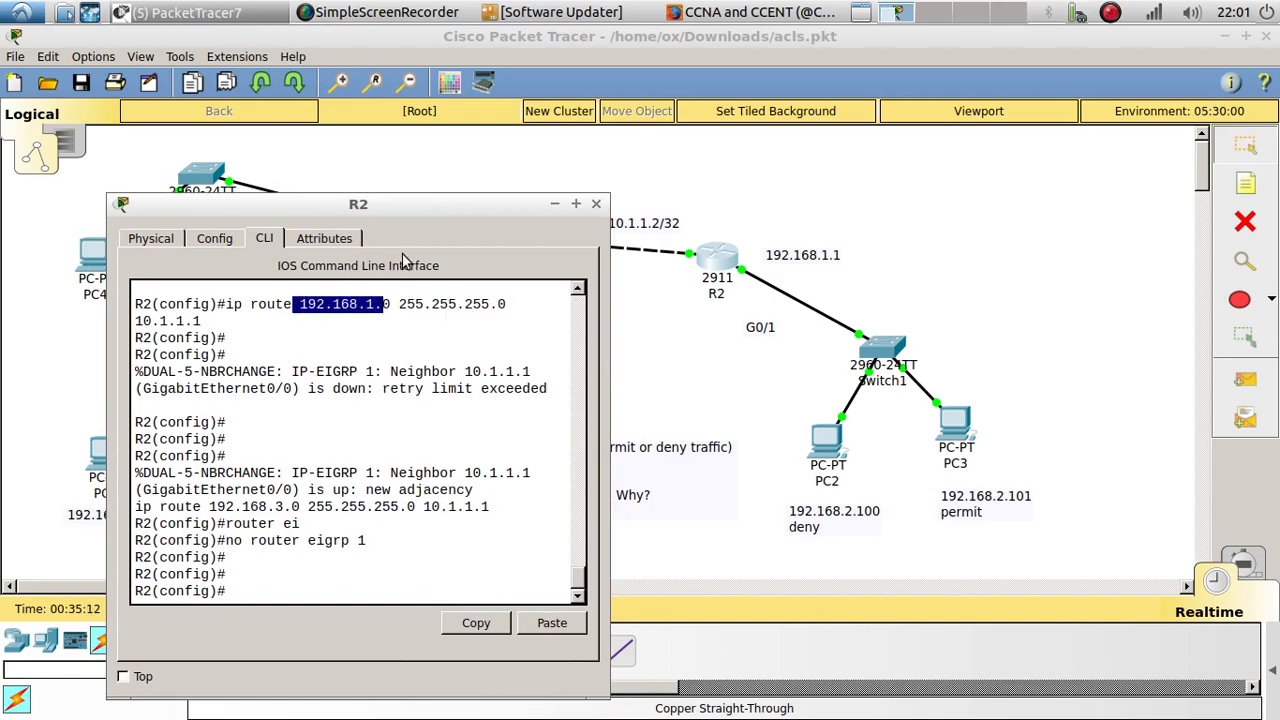
drag(403, 207, 655, 319)
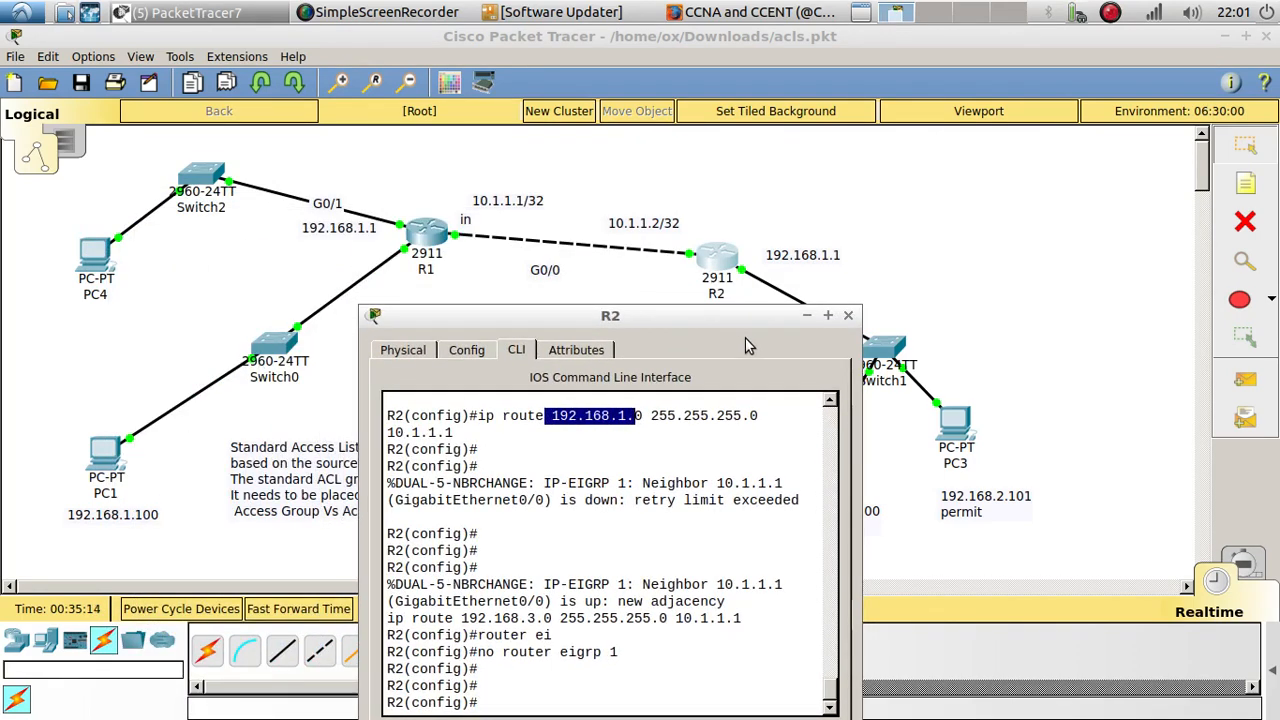
drag(455, 433, 379, 433)
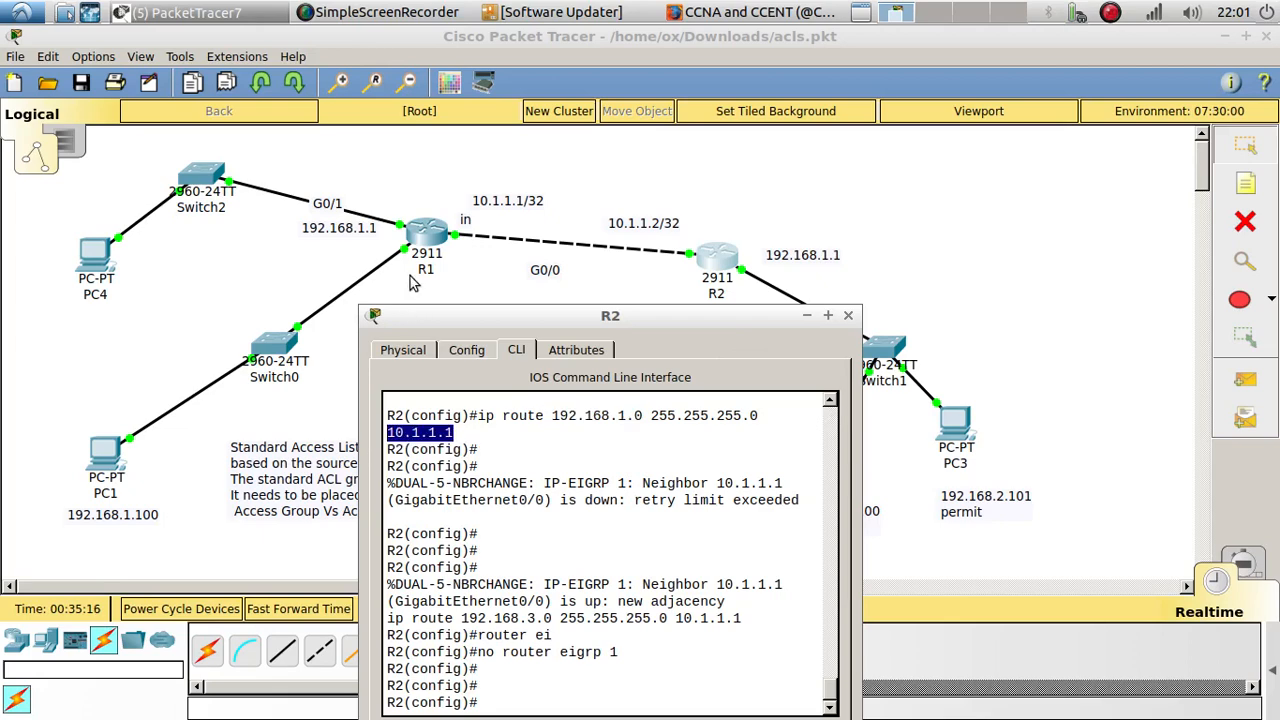
drag(475, 308, 356, 152)
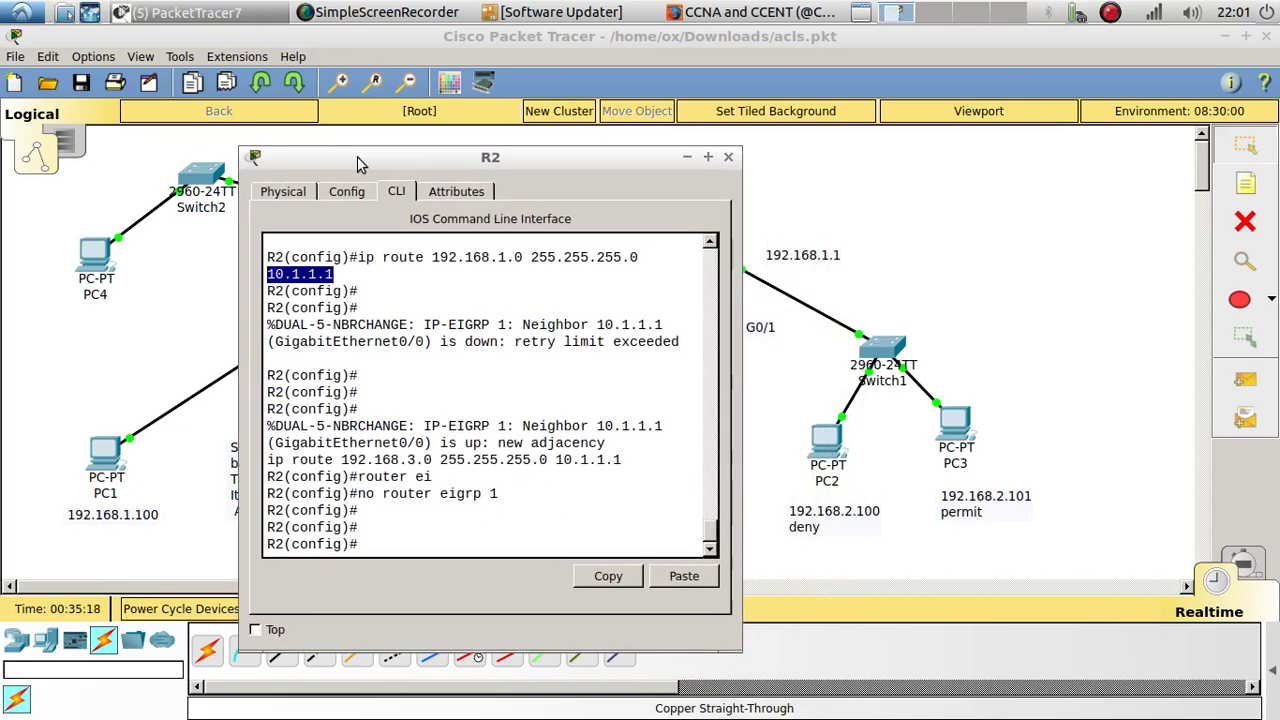
click(727, 159)
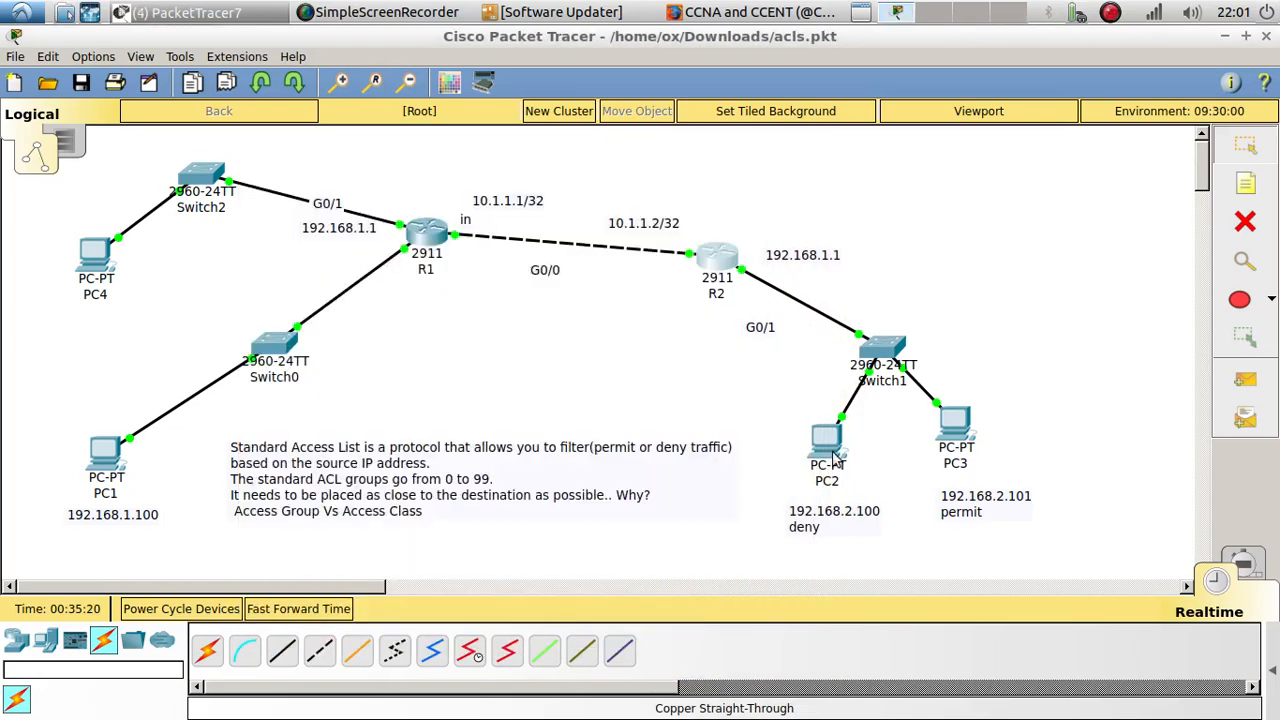
Step: Ping 192.168.1.100 from PC2's command prompt by reusing its previous command, and return to the topology
click(827, 448)
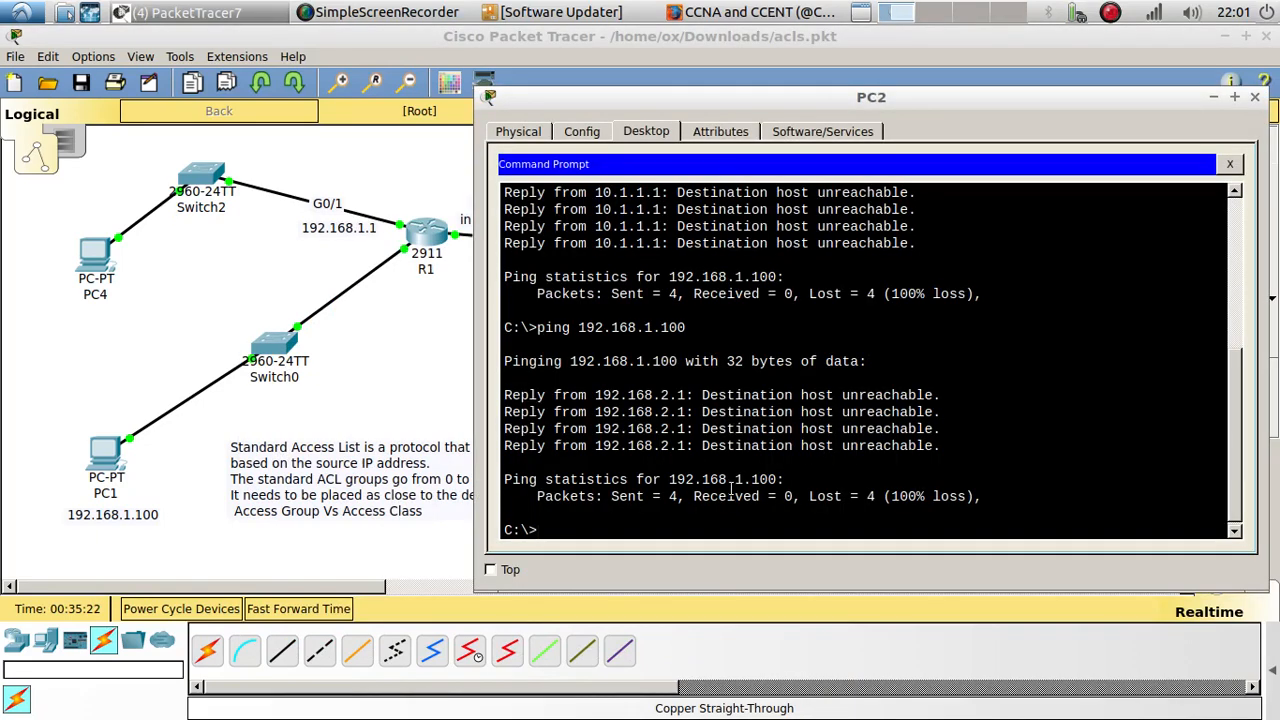
key(Up)
key(Return)
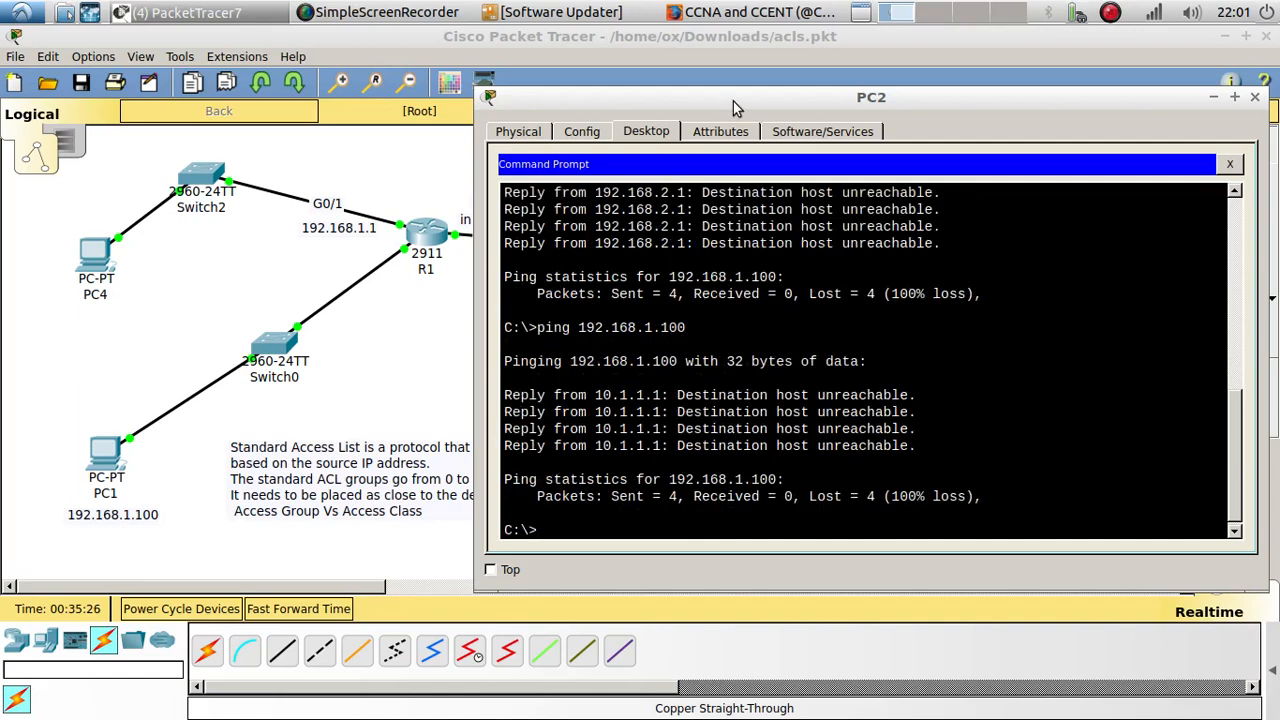
drag(733, 100, 803, 200)
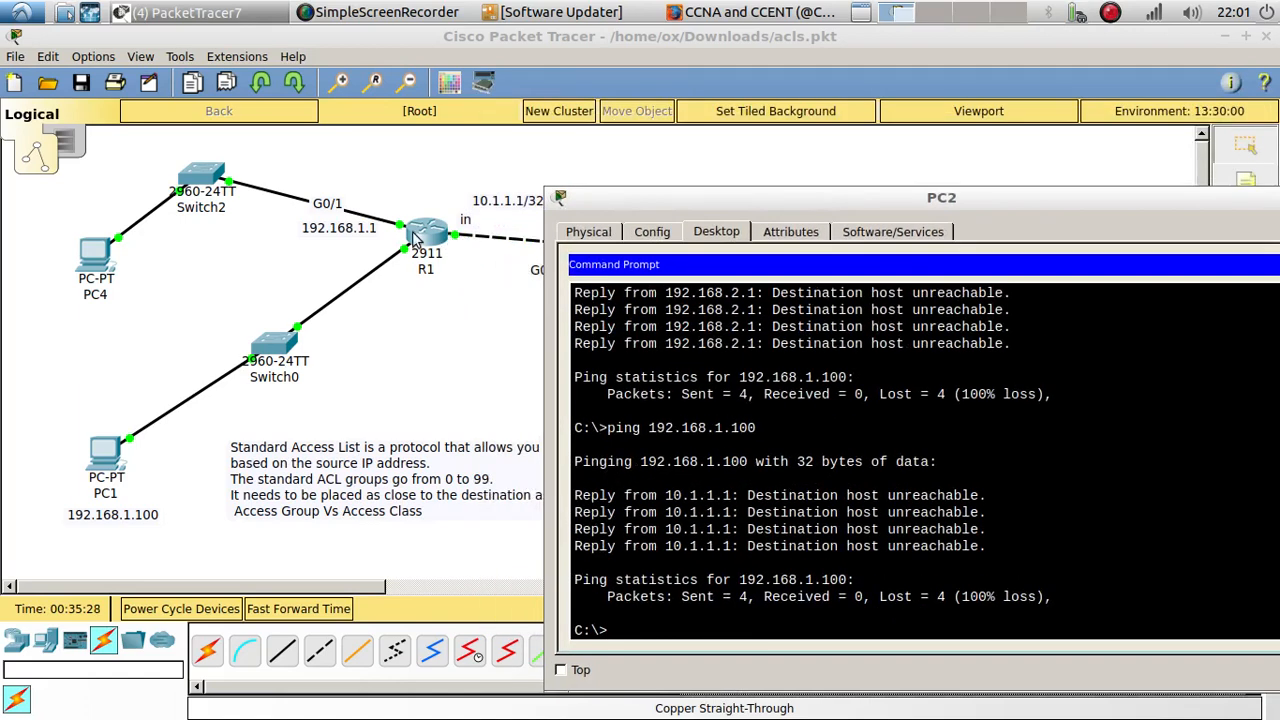
click(491, 342)
Step: Repeat the ping to 192.168.1.100 from PC3's command prompt and return to the topology
click(962, 426)
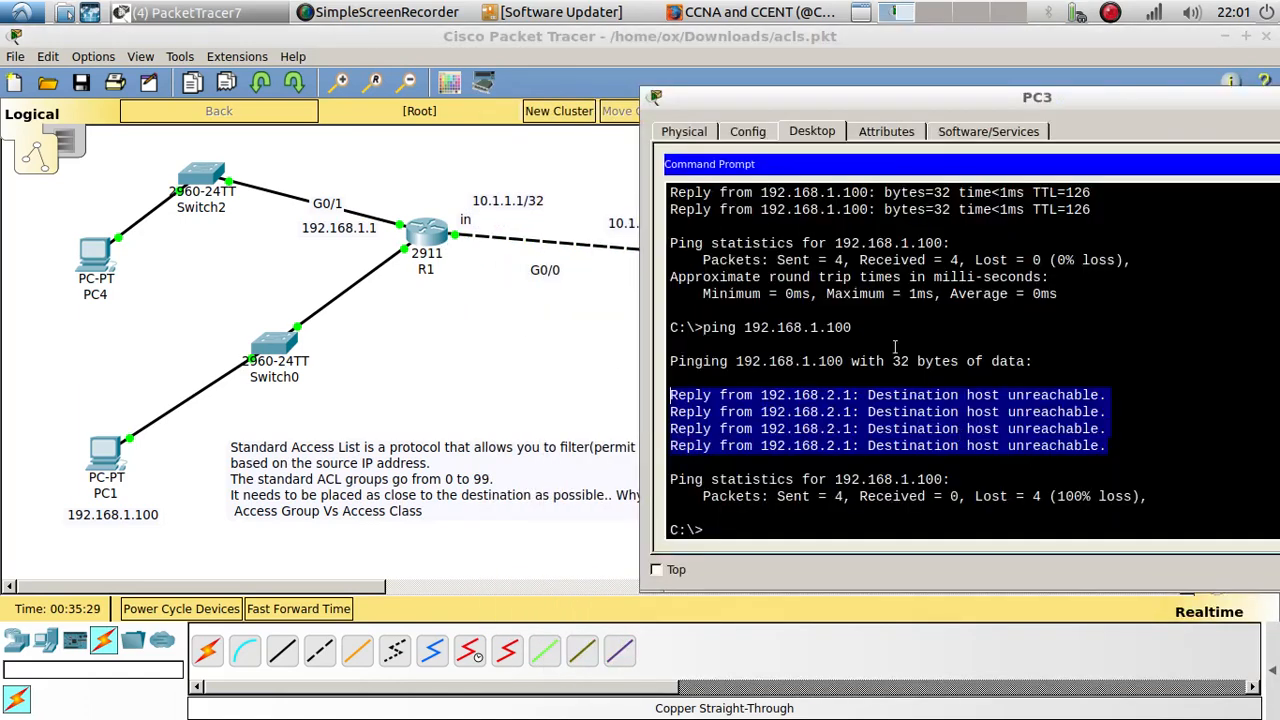
click(800, 540)
key(Up)
key(Return)
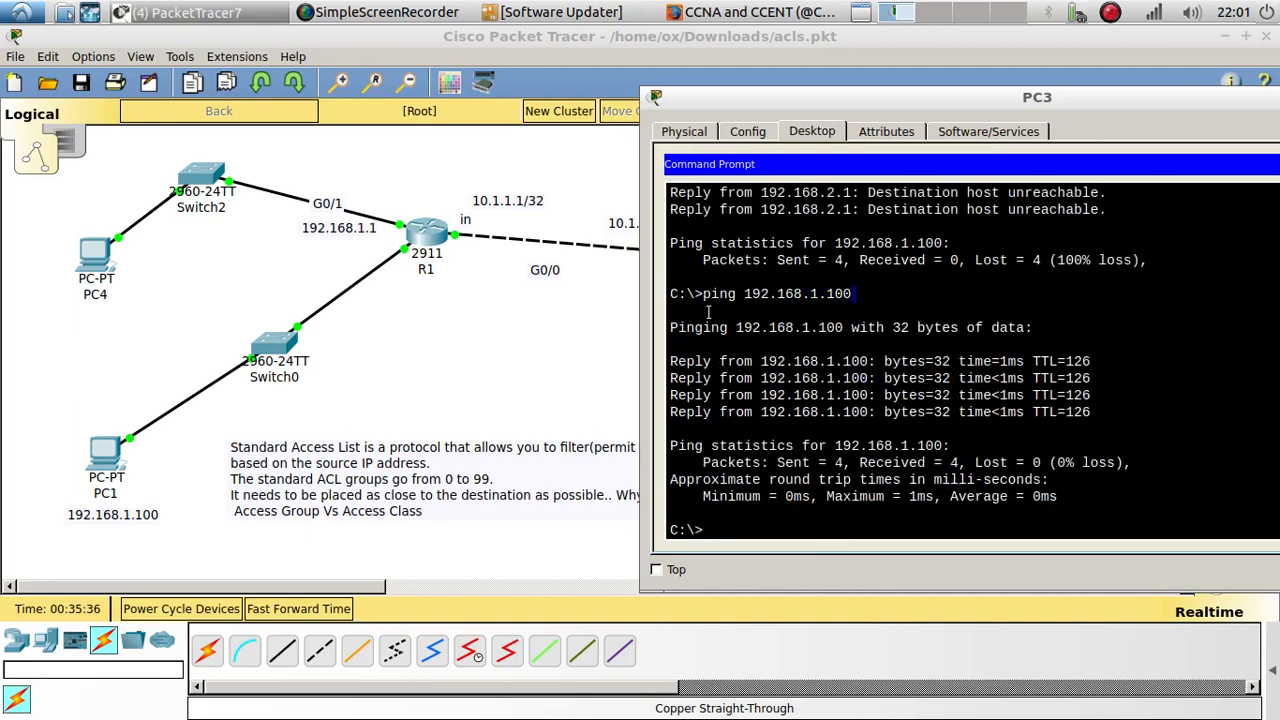
drag(852, 293, 703, 293)
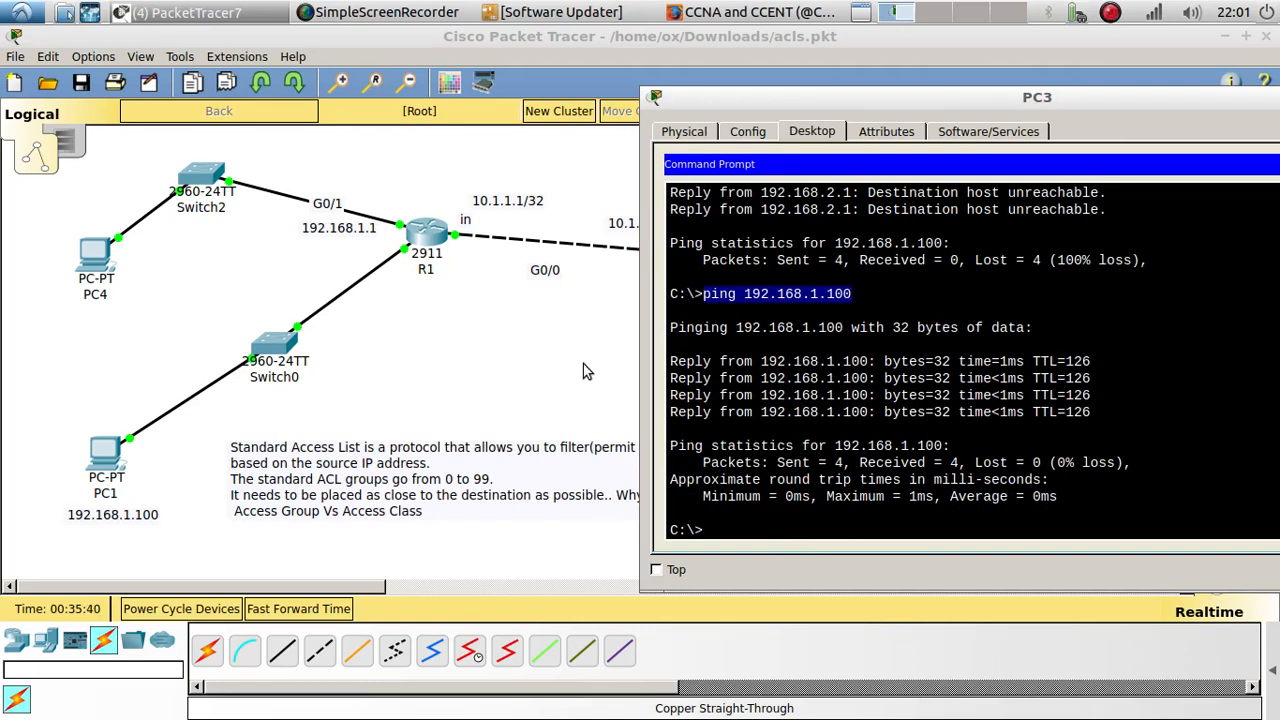
click(457, 304)
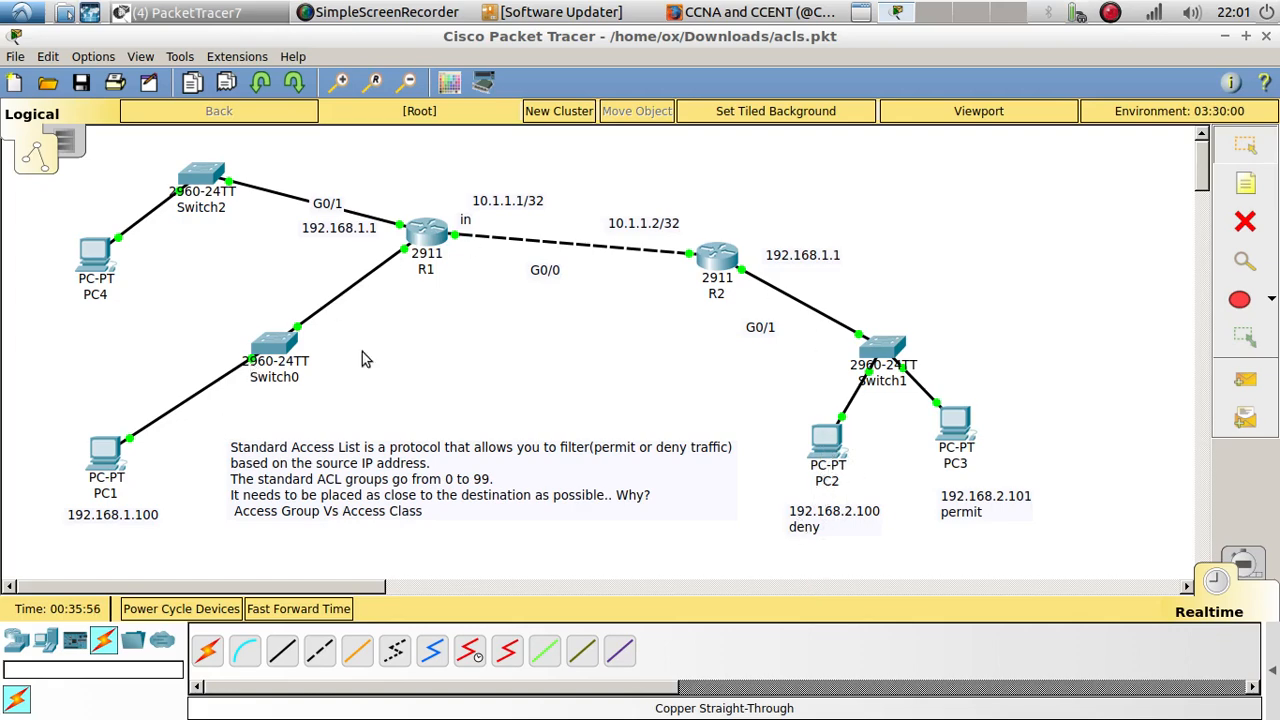
Step: Ping 192.168.3.100 from PC3's command prompt, examine the replies, and return to the topology
click(955, 440)
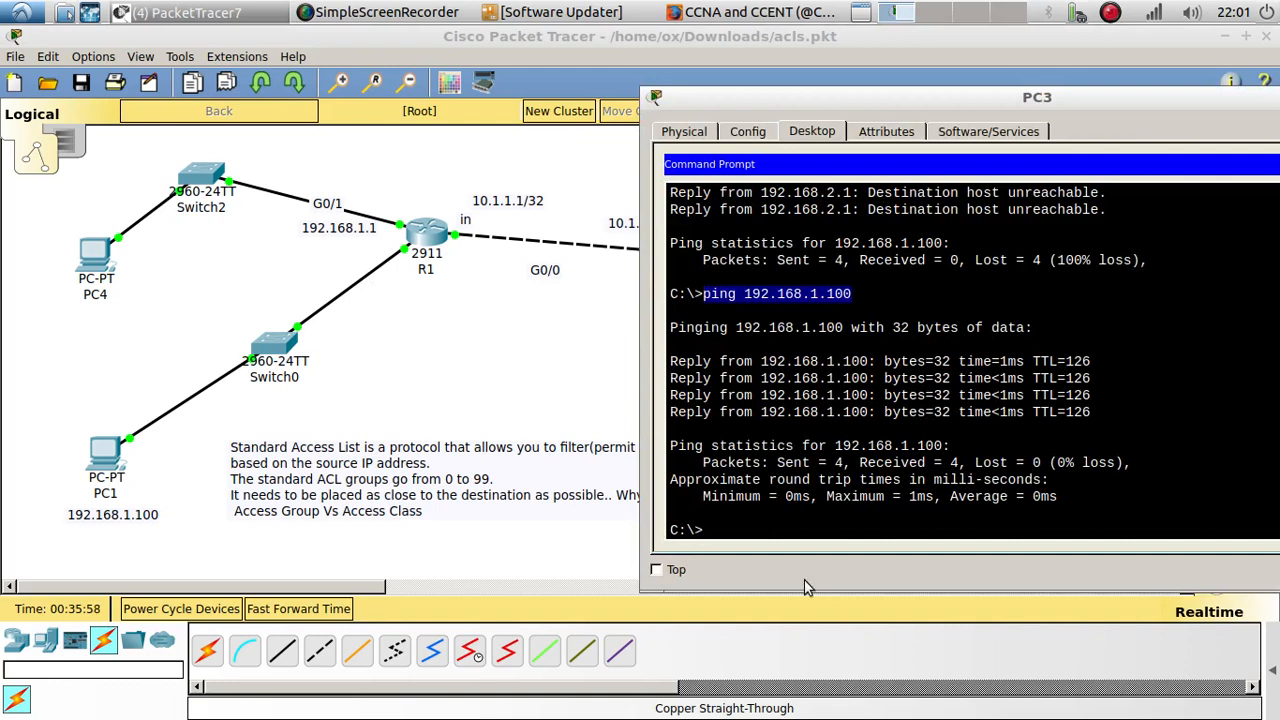
click(780, 537)
text(ping 192.168.1.100)
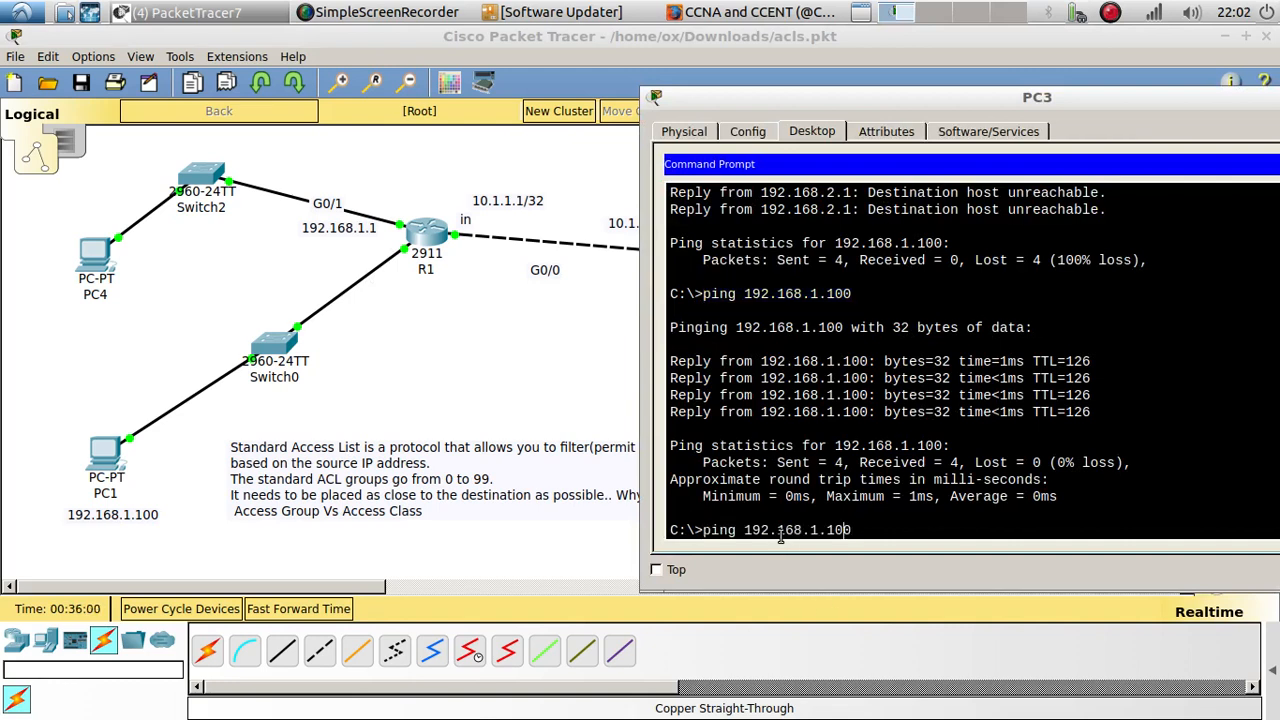
key(BackSpace)
text(3)
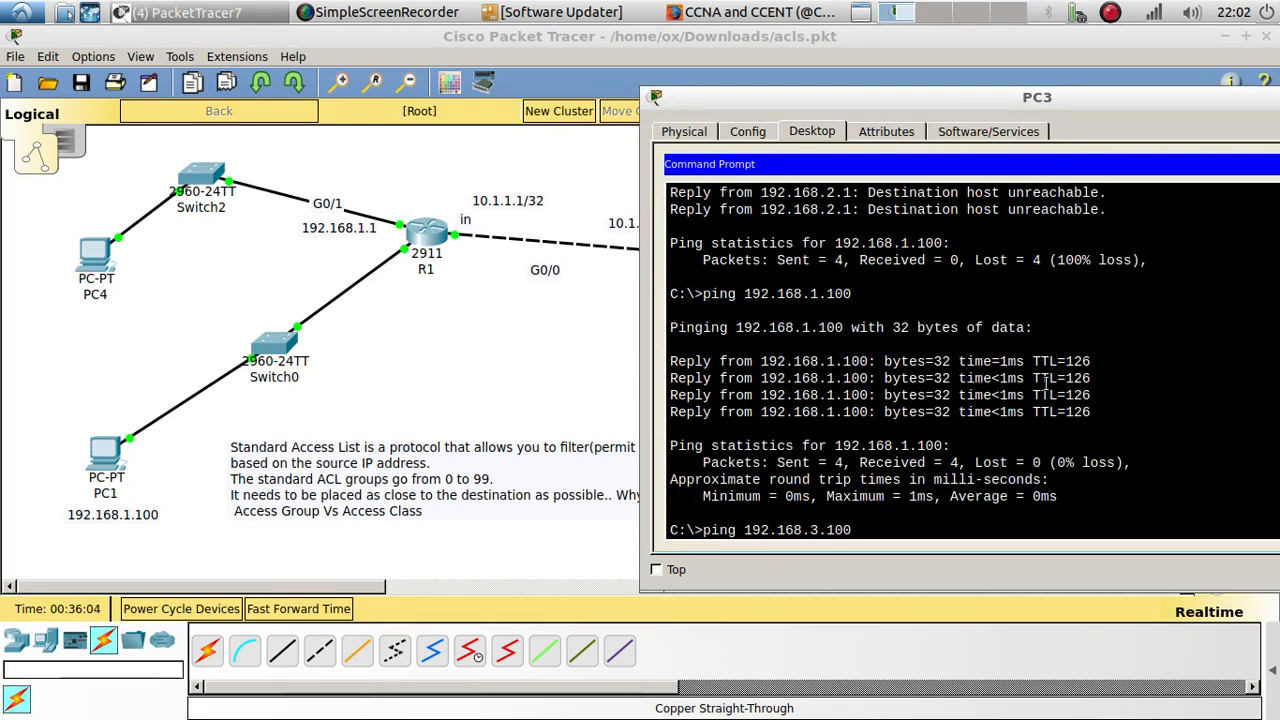
key(Return)
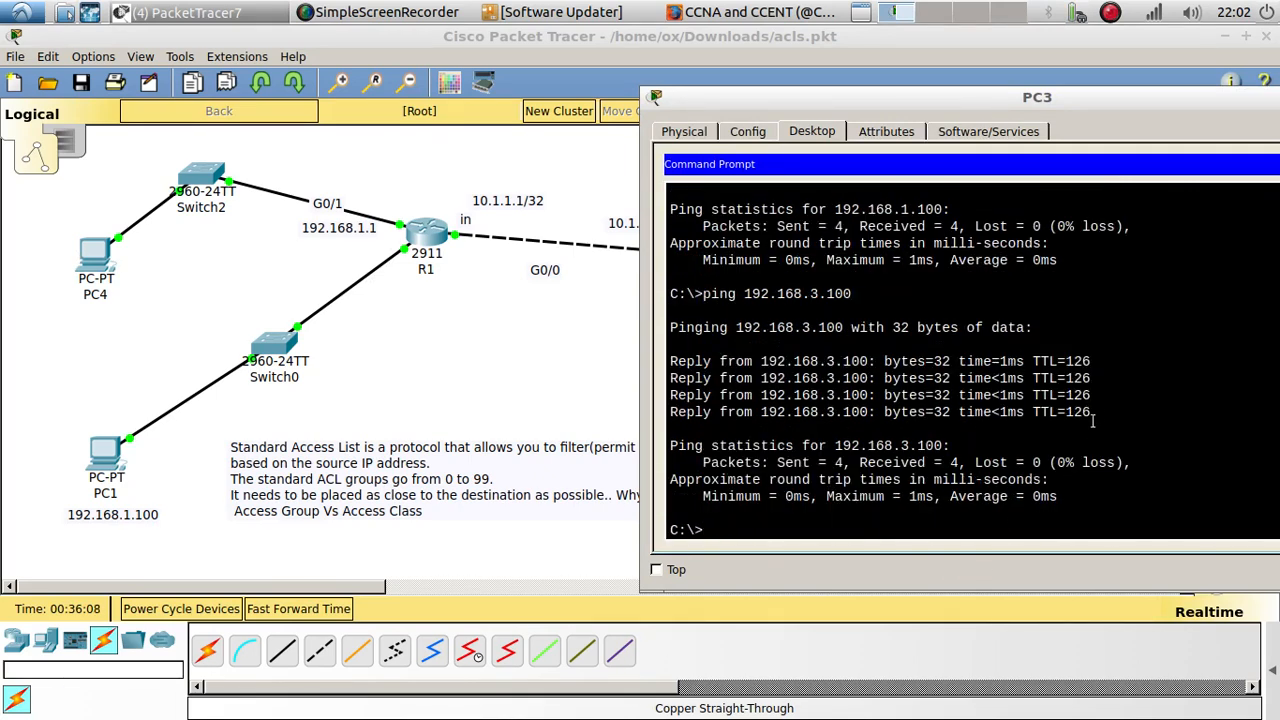
drag(1092, 412, 794, 345)
click(567, 415)
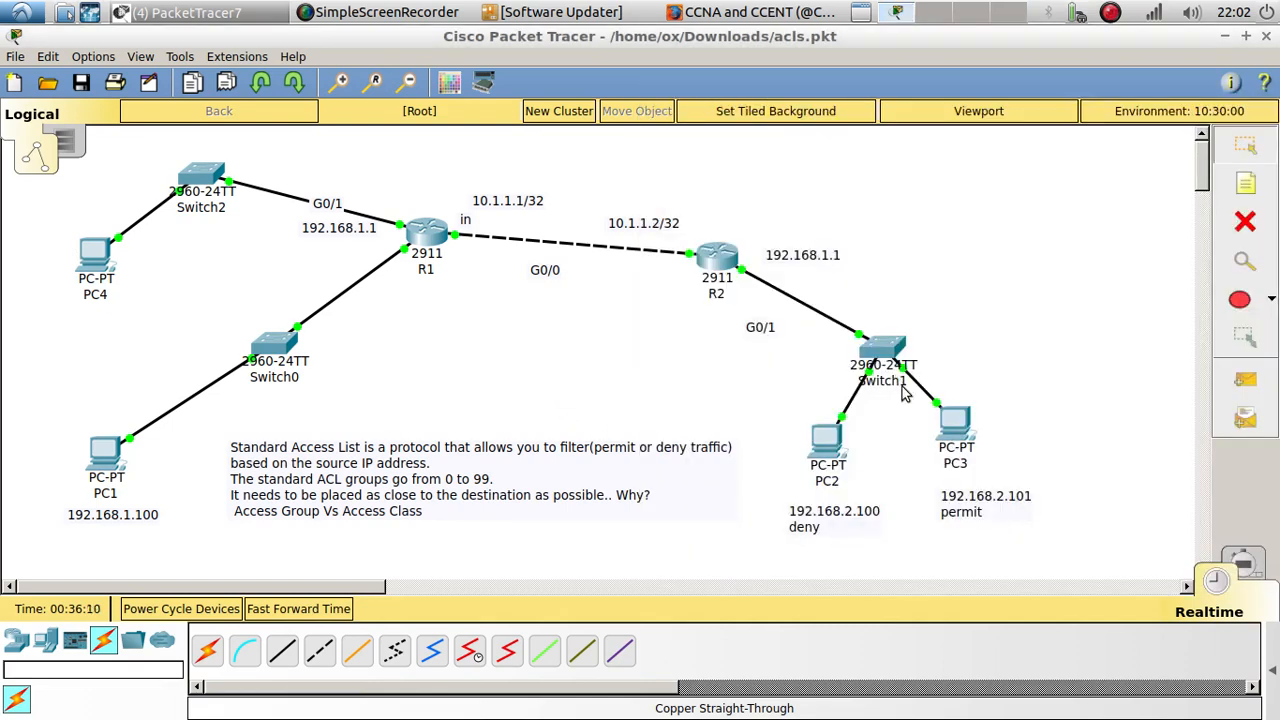
Step: Change PC2's previous ping command to target 192.168.3.100, run it, and examine the replies
click(830, 448)
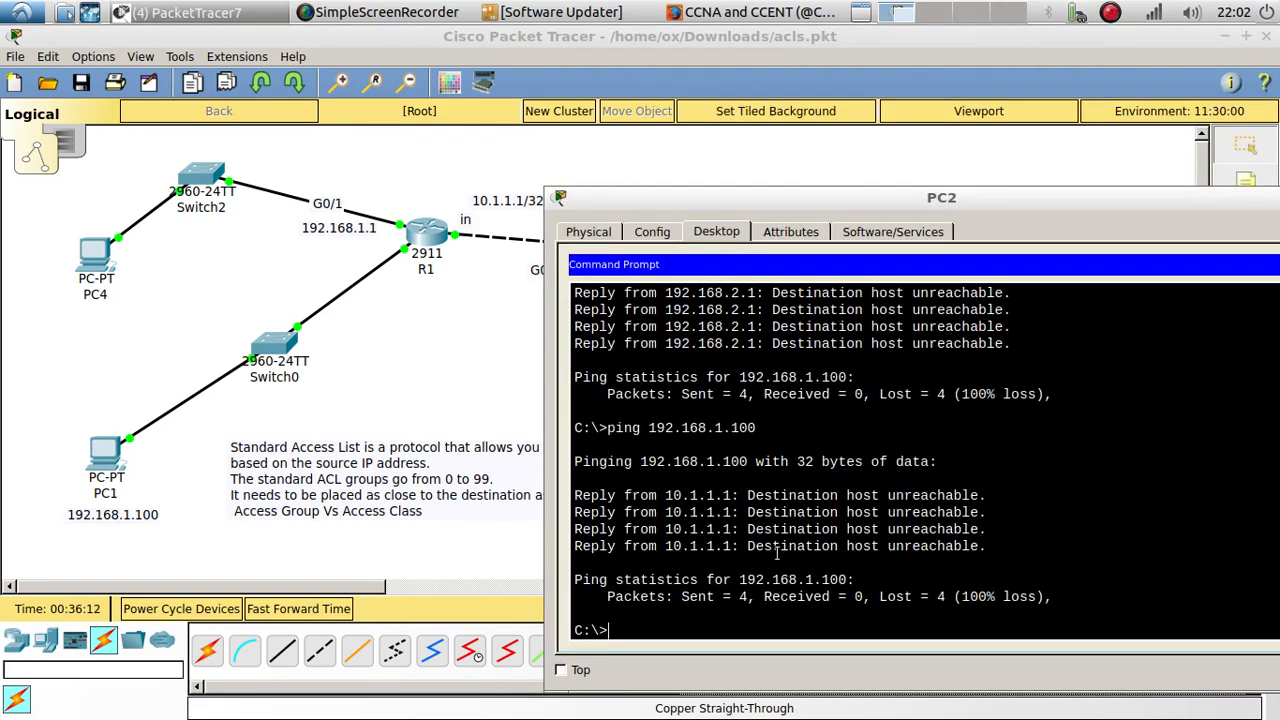
key(Up)
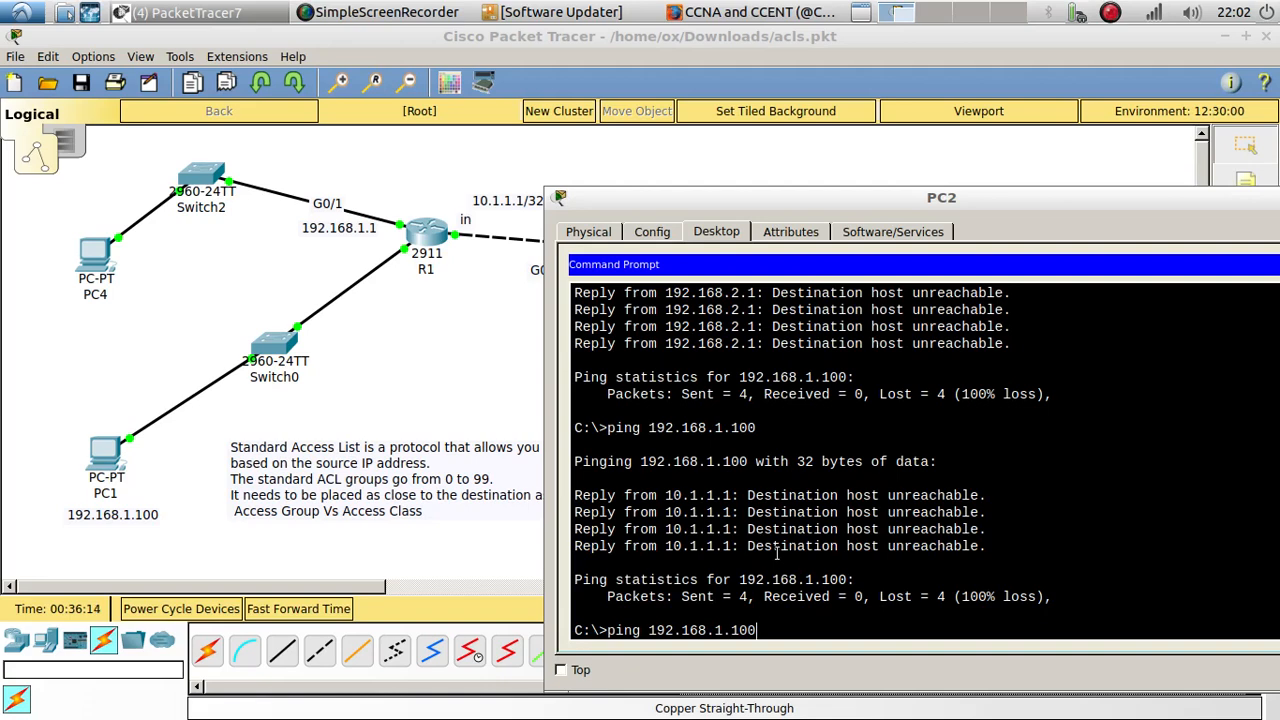
key(Left)
key(BackSpace)
text(3)
key(Return)
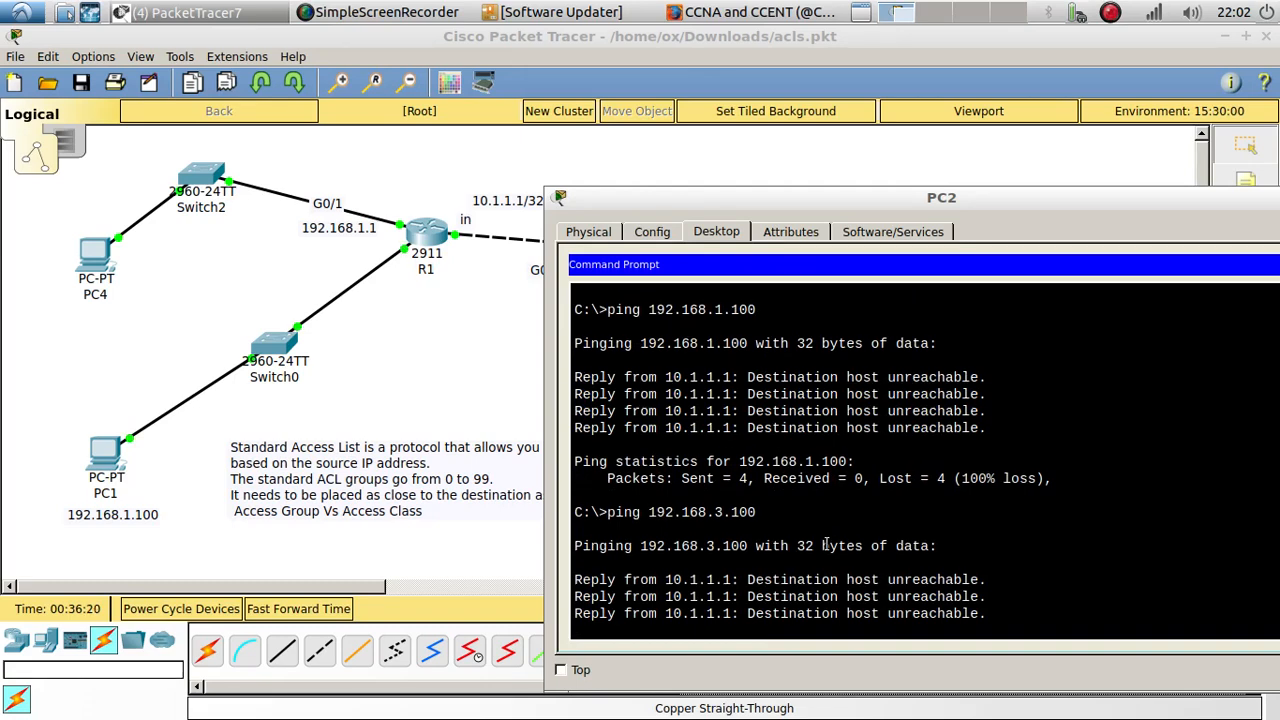
drag(993, 546, 593, 497)
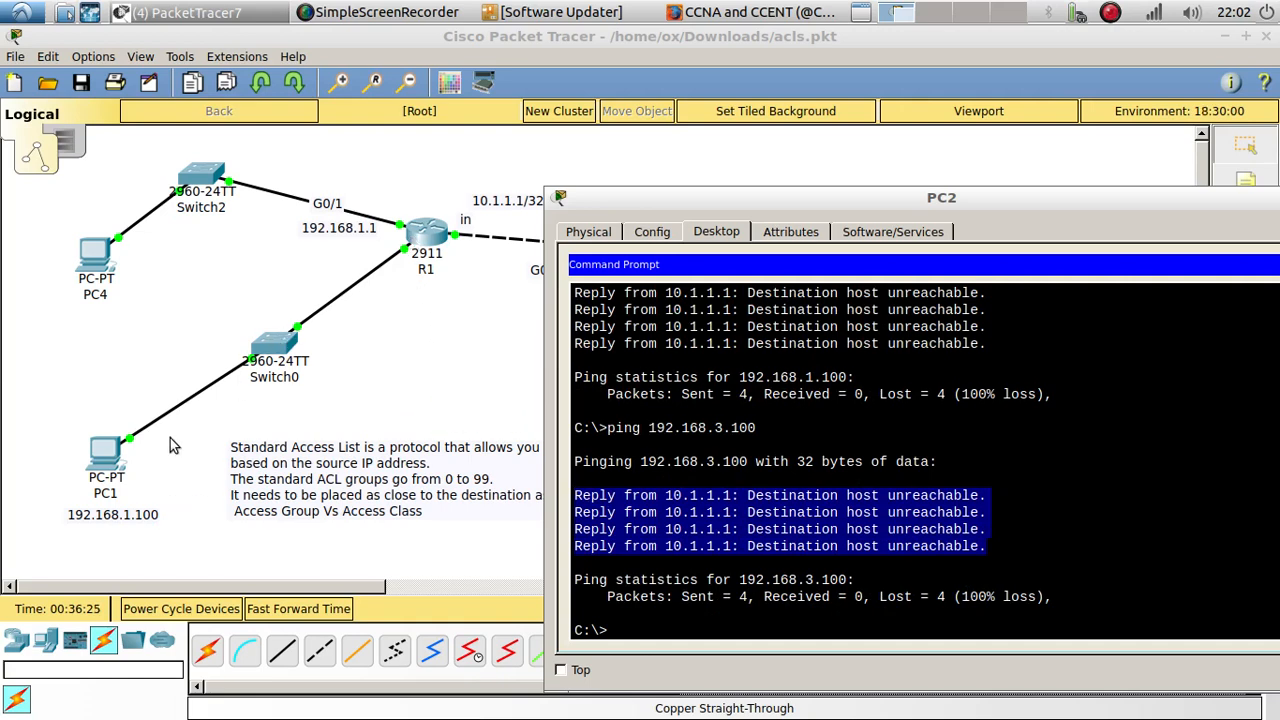
Step: Return to the topology, place the "in" note beside R1's link to Switch0, and change its text to "out"
click(467, 326)
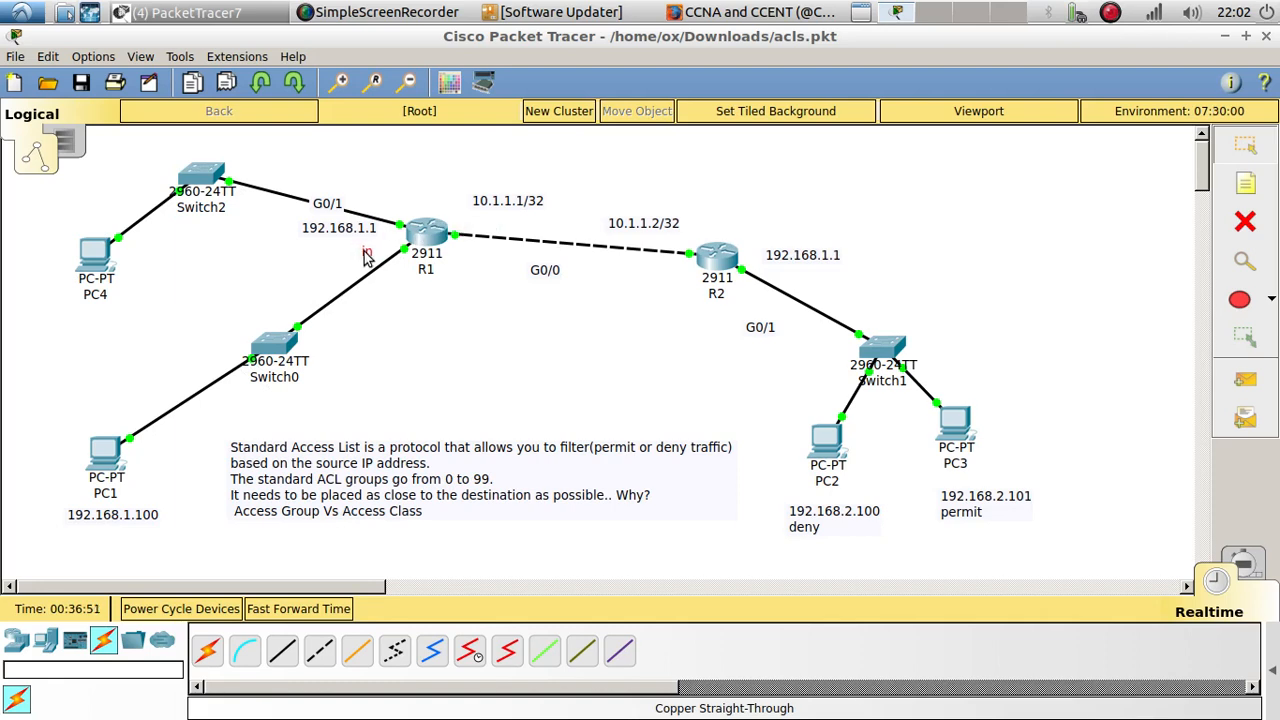
mouse_move(363, 253)
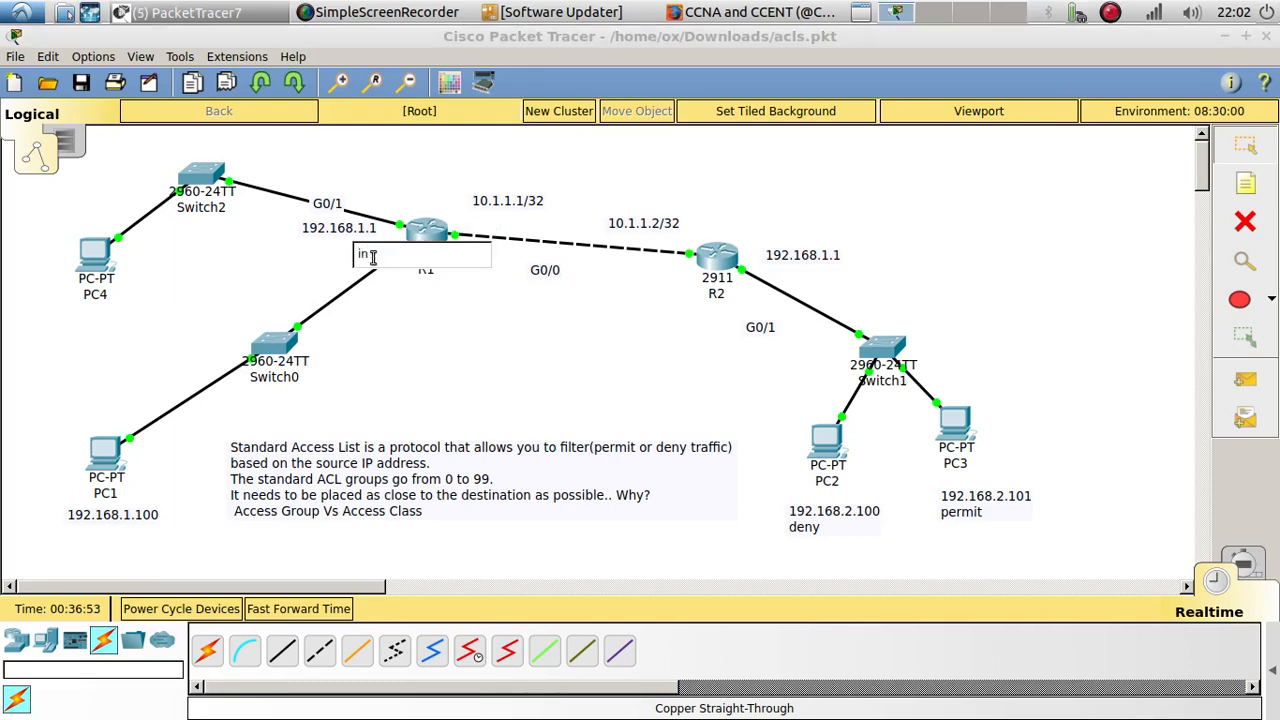
drag(372, 256, 337, 258)
text(out)
click(405, 325)
Step: Open R1's command line and enter interface configuration mode for g0/0
click(421, 238)
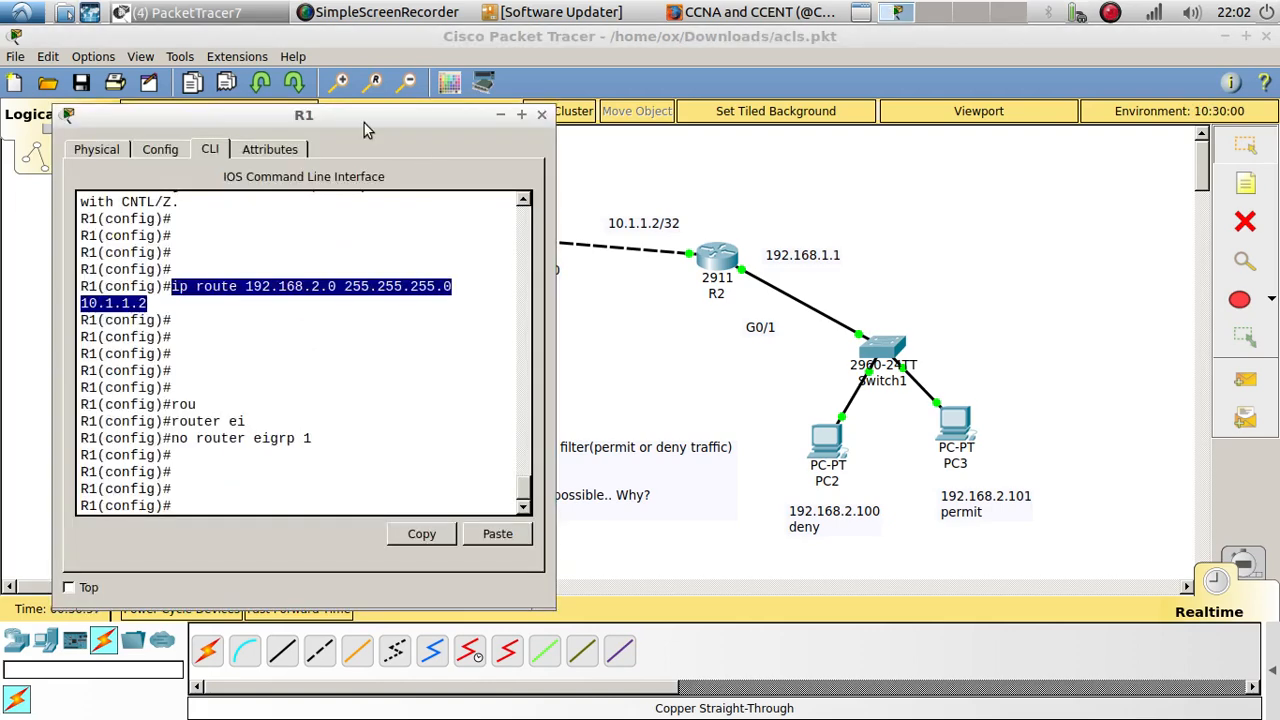
drag(354, 116, 610, 114)
click(482, 495)
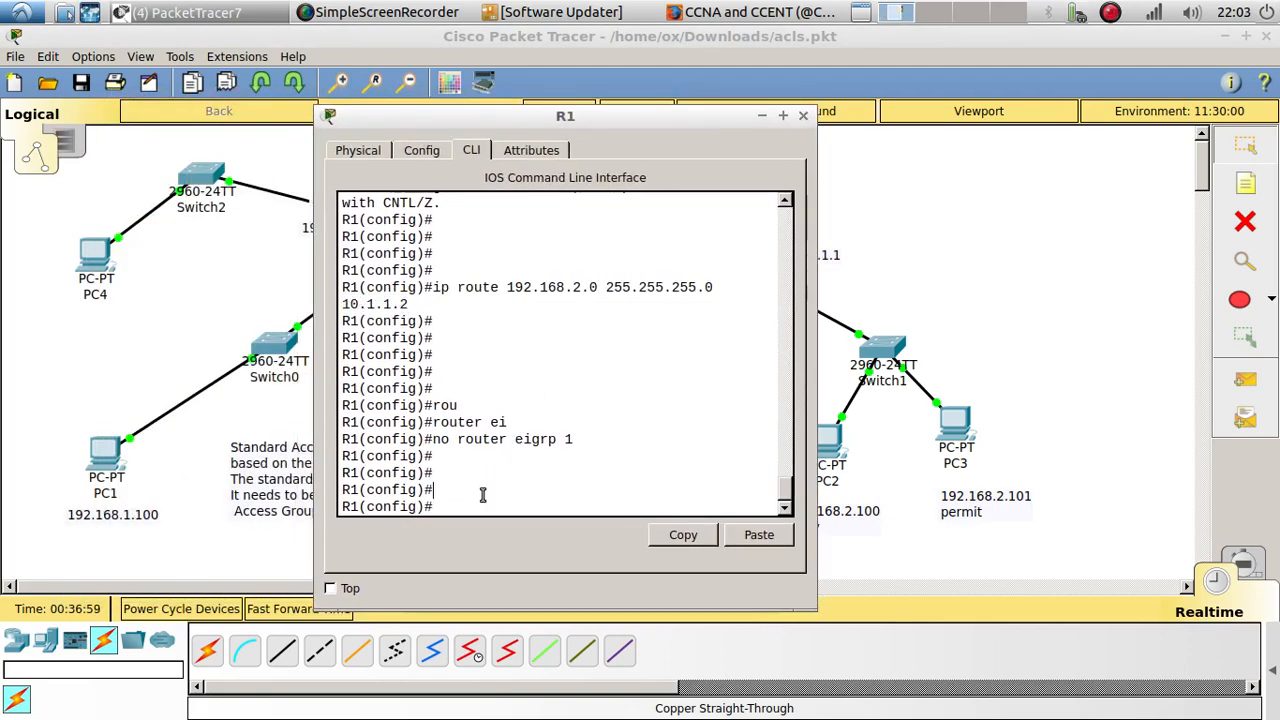
key(Return)
key(Return)
key(Return)
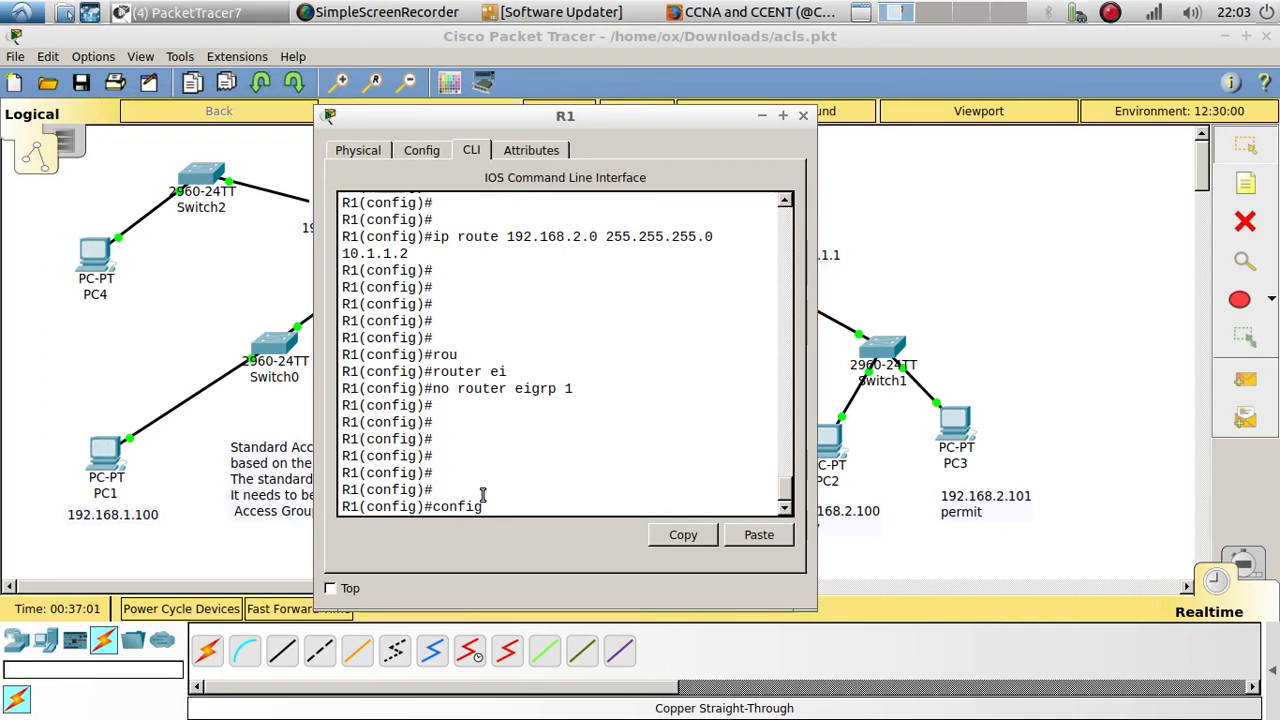
key(BackSpace)
key(BackSpace)
key(BackSpace)
key(BackSpace)
key(BackSpace)
text(int g)
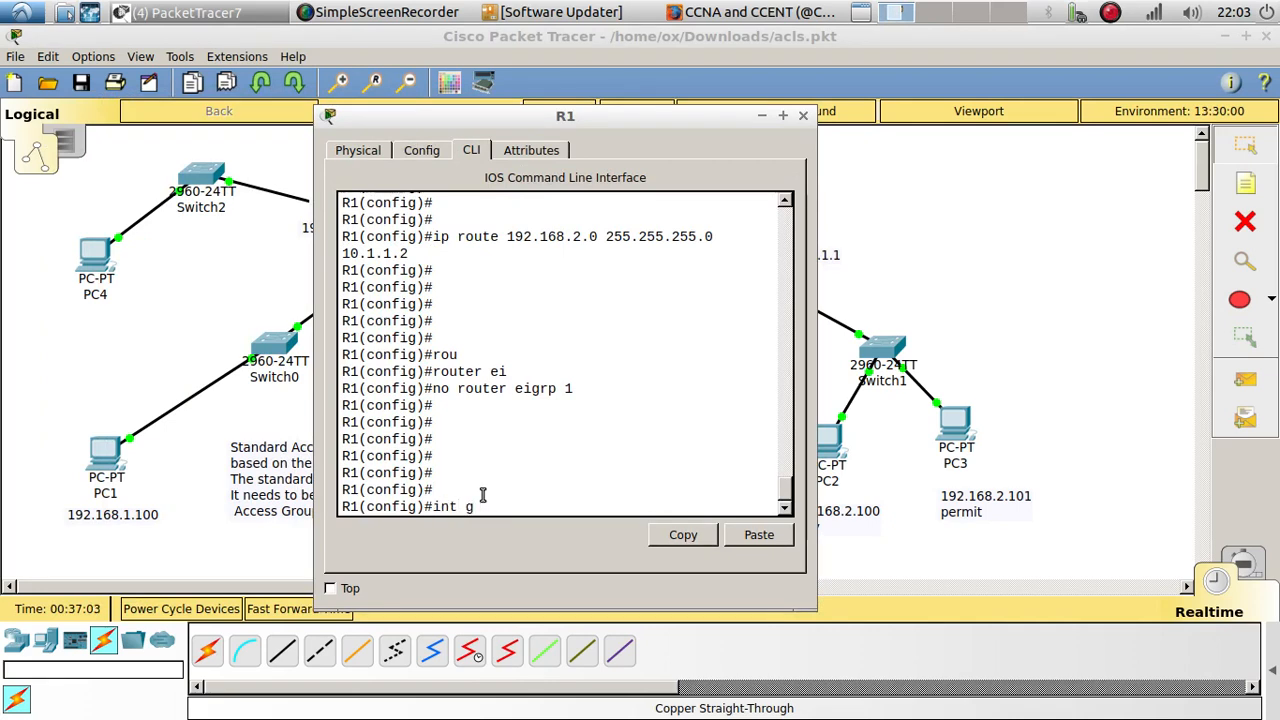
text(0/0)
key(Return)
key(Return)
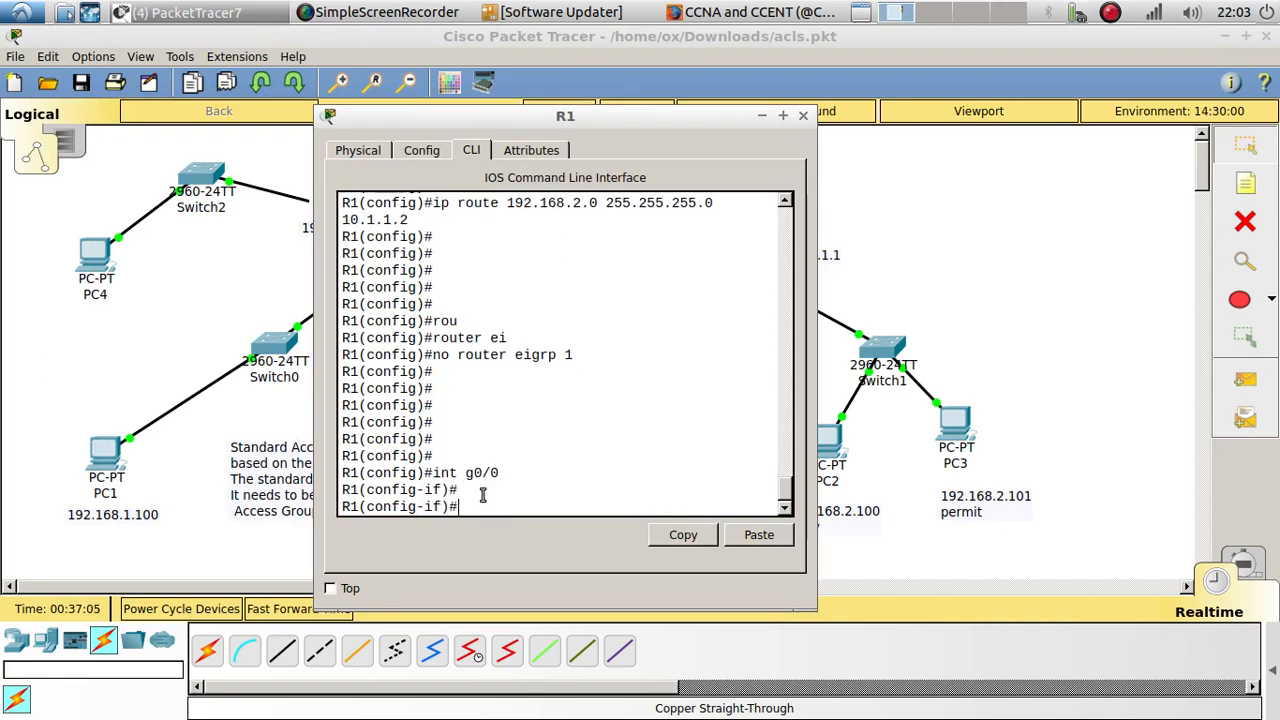
Step: Try to remove IP access group 1 from R1's g0/0 interface without giving a direction
text(no ac)
key(Tab)
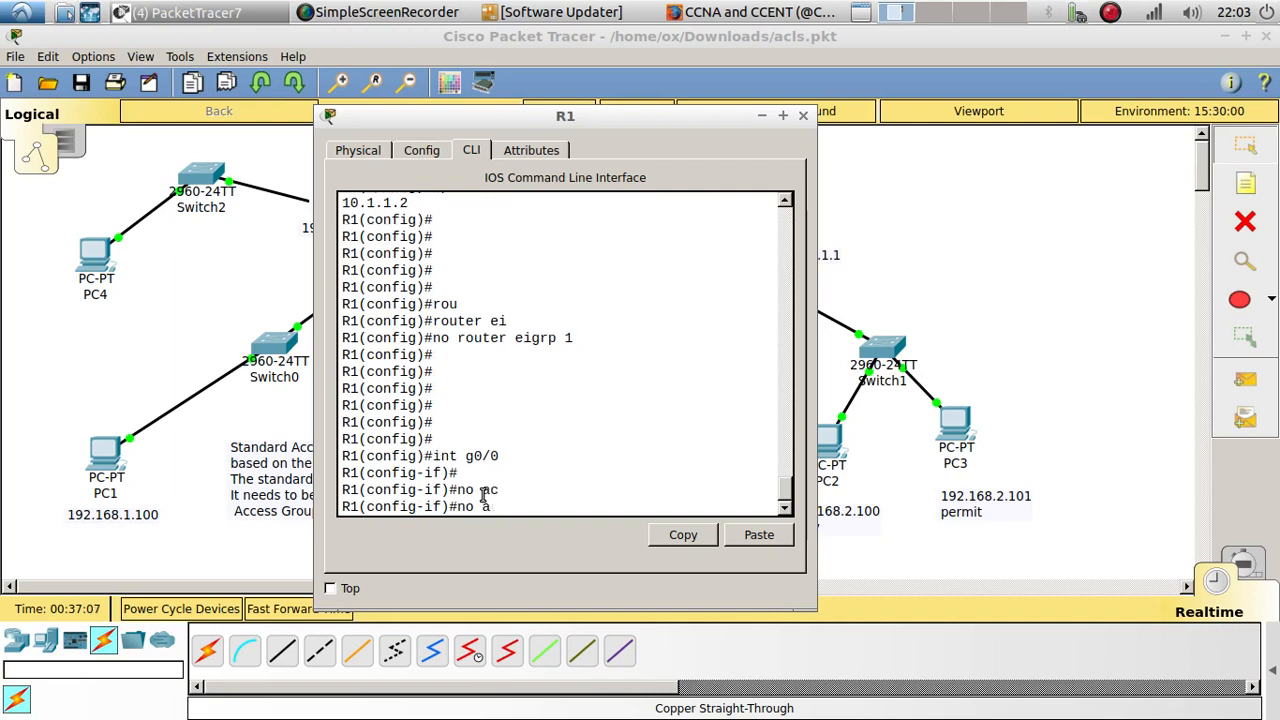
key(BackSpace)
key(BackSpace)
key(BackSpace)
key(BackSpace)
text(ip acc)
key(Tab)
text(1)
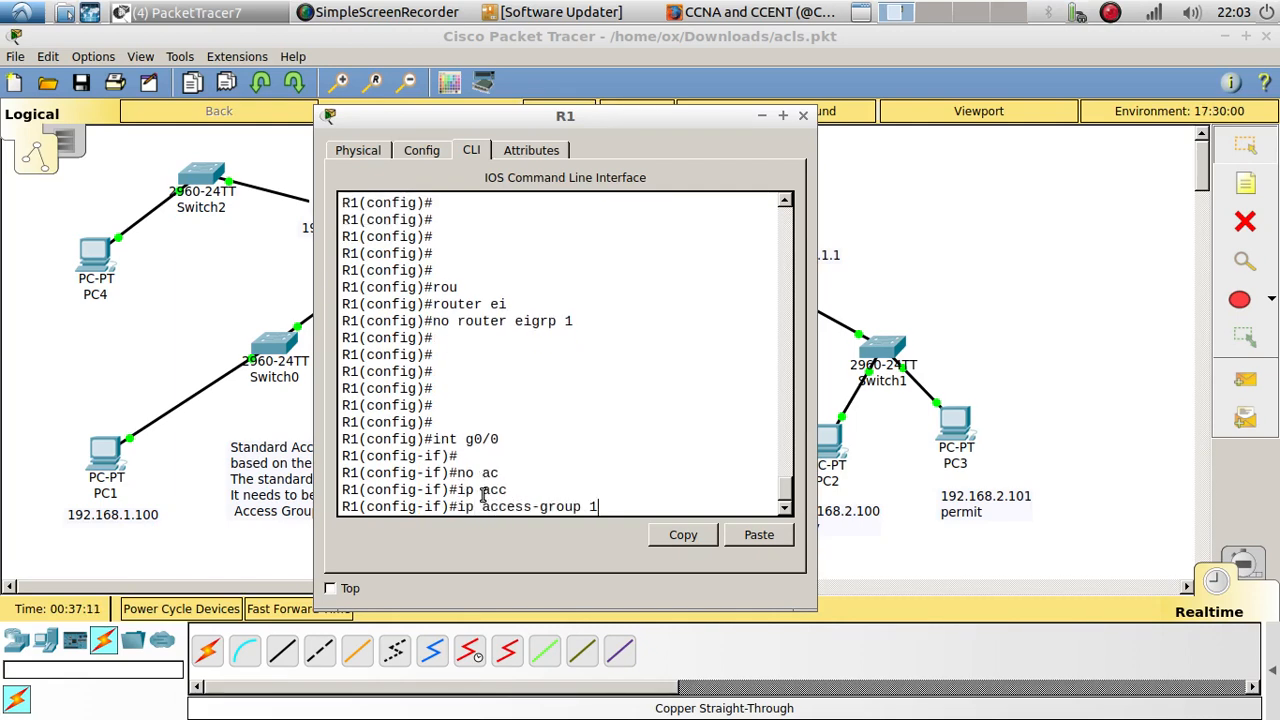
text(NO)
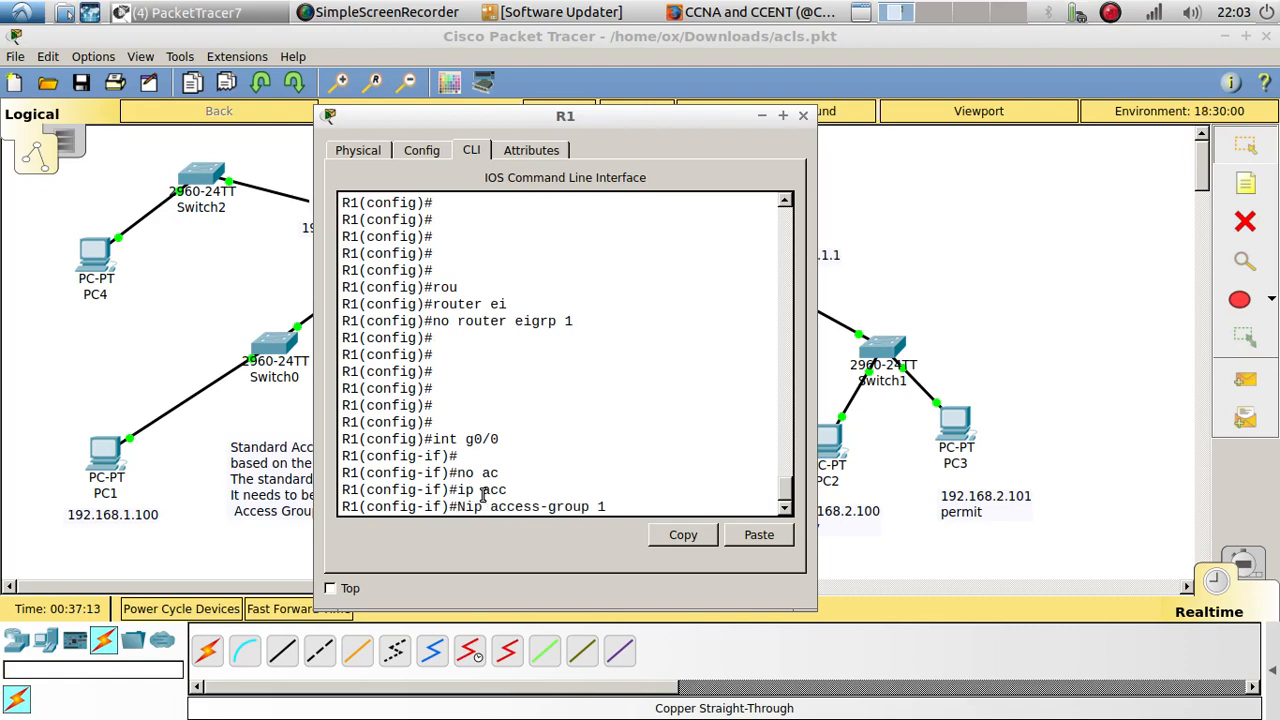
key(Return)
Step: Reuse the previous removal command with the direction IN to take access group 1 off R1's g0/0 interface
key(Up)
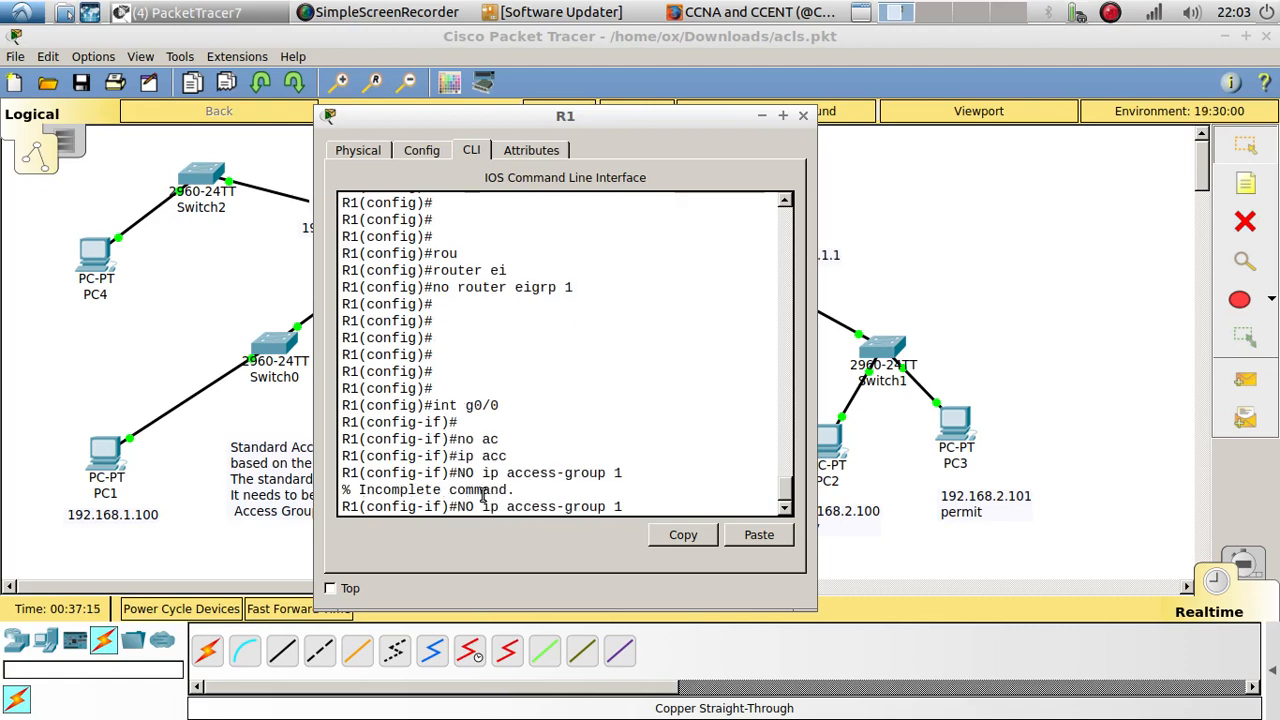
text(INT)
key(Return)
key(Up)
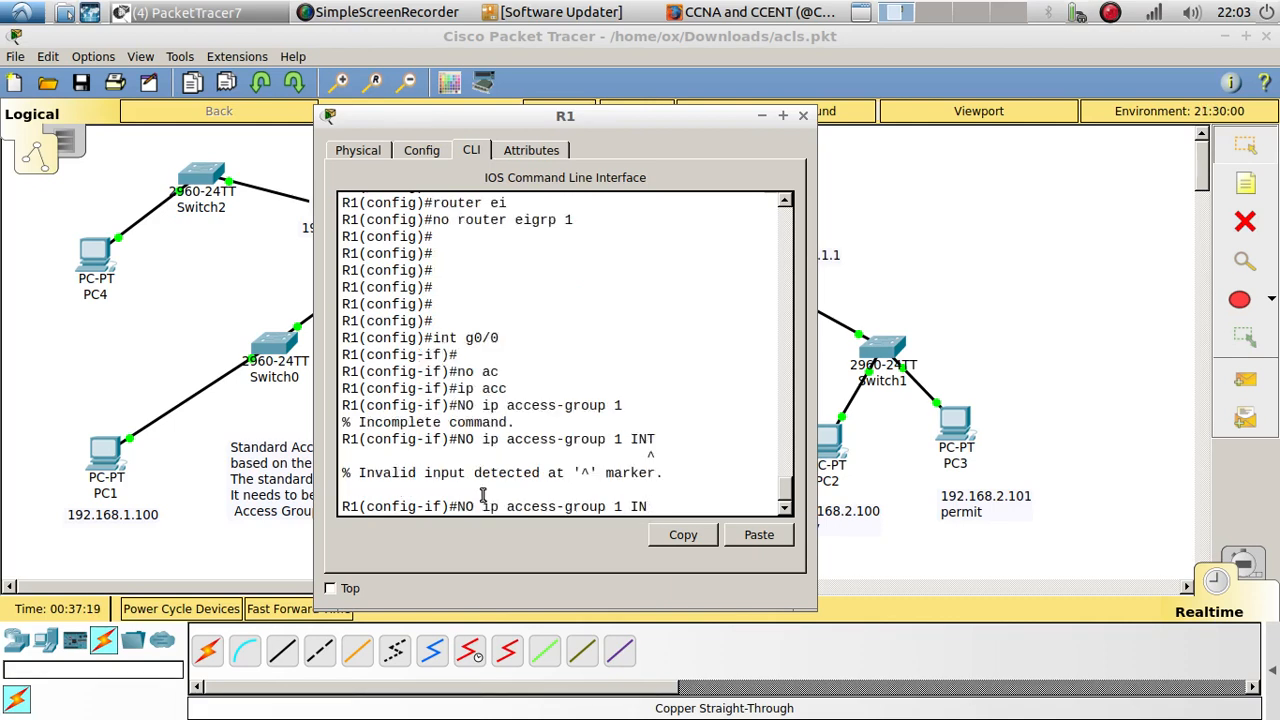
key(Return)
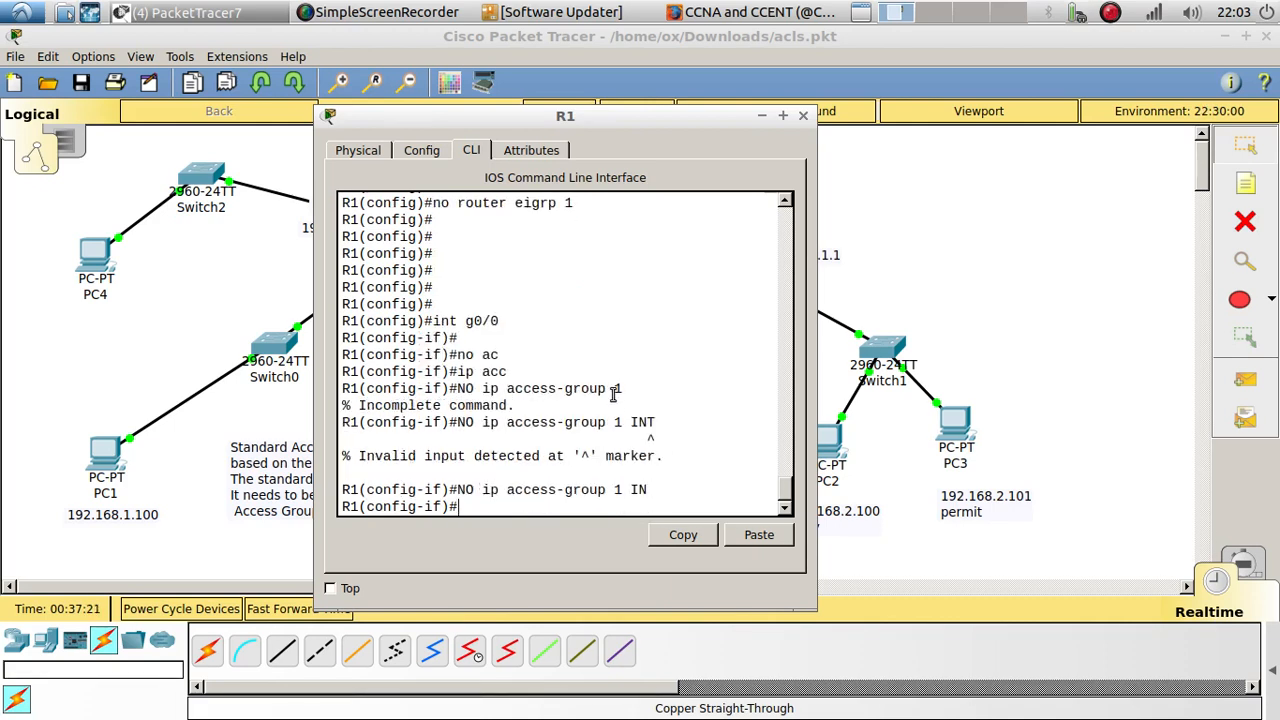
Step: Switch R1's configuration to interface g0/1 and apply IP access group 1 in the out direction
drag(572, 128, 907, 84)
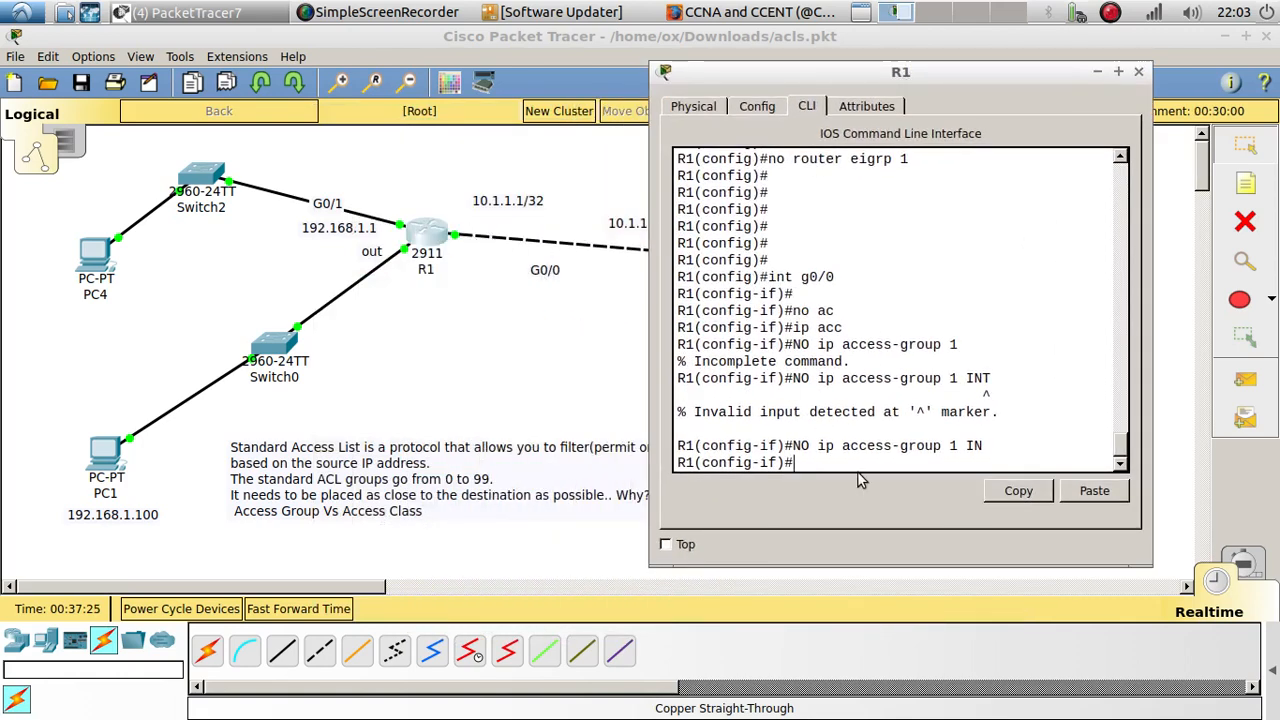
text(int g0/1)
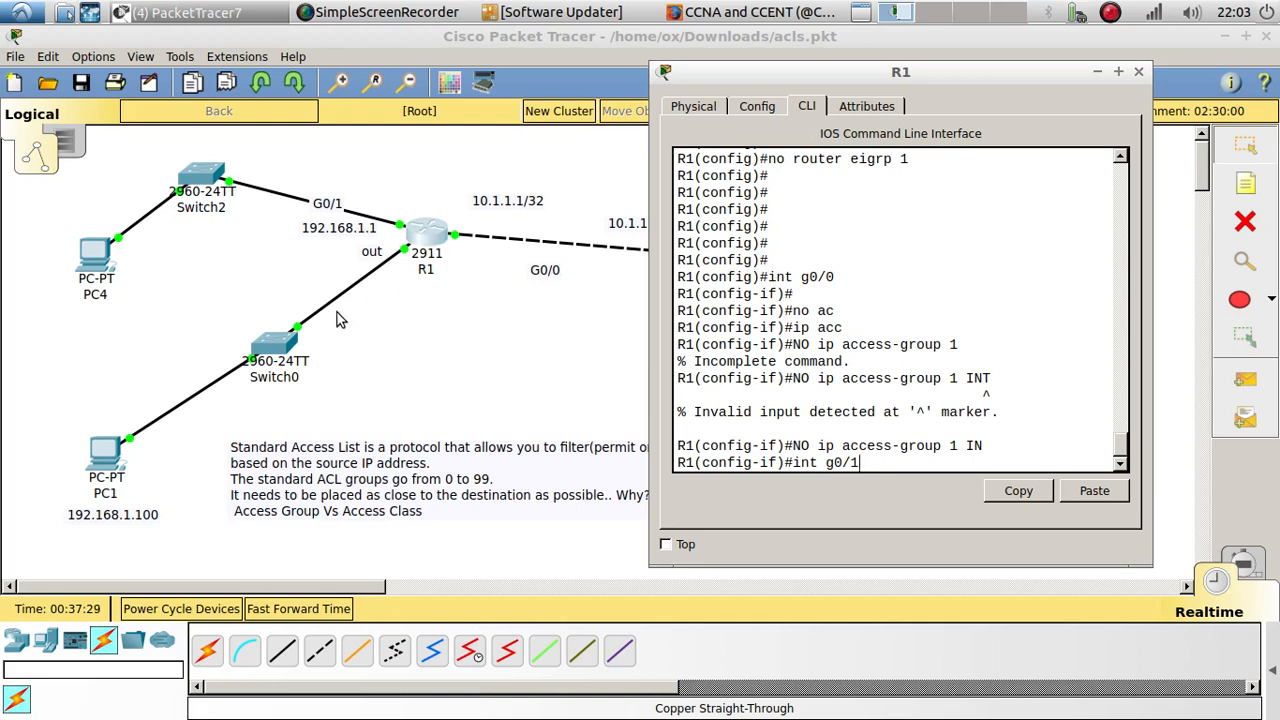
key(Return)
key(Return)
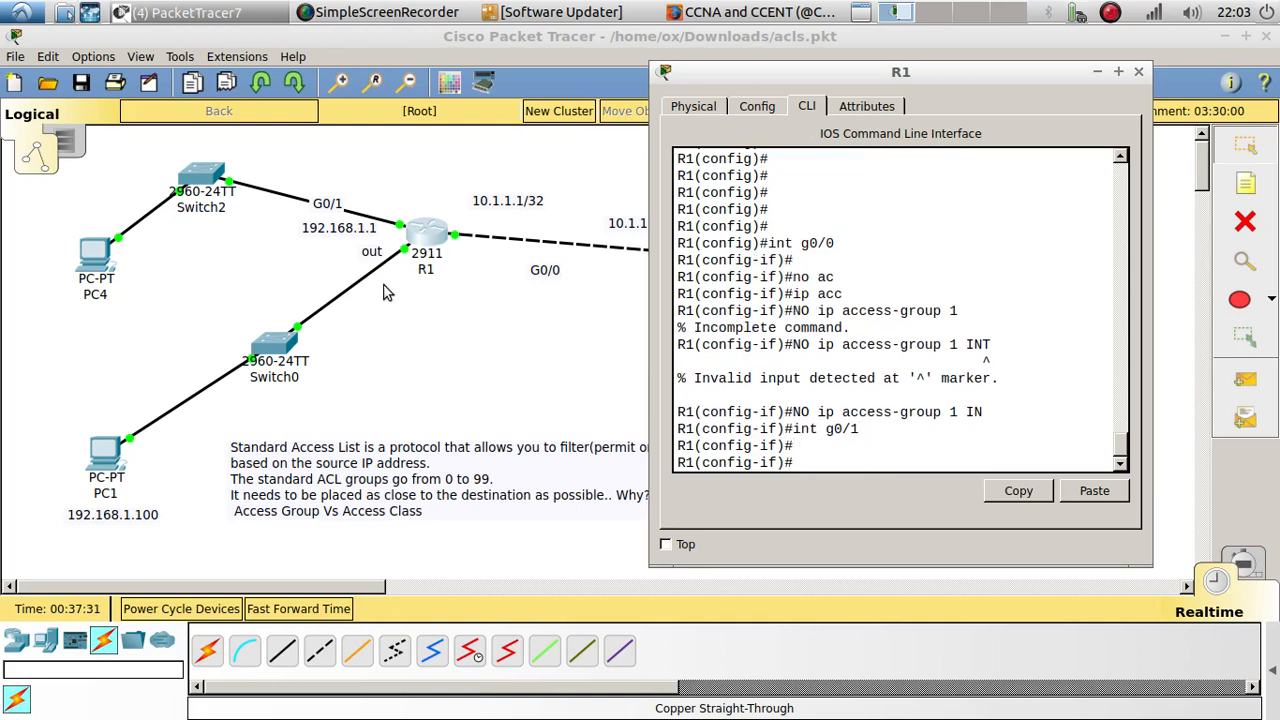
text(ip acc)
key(Tab)
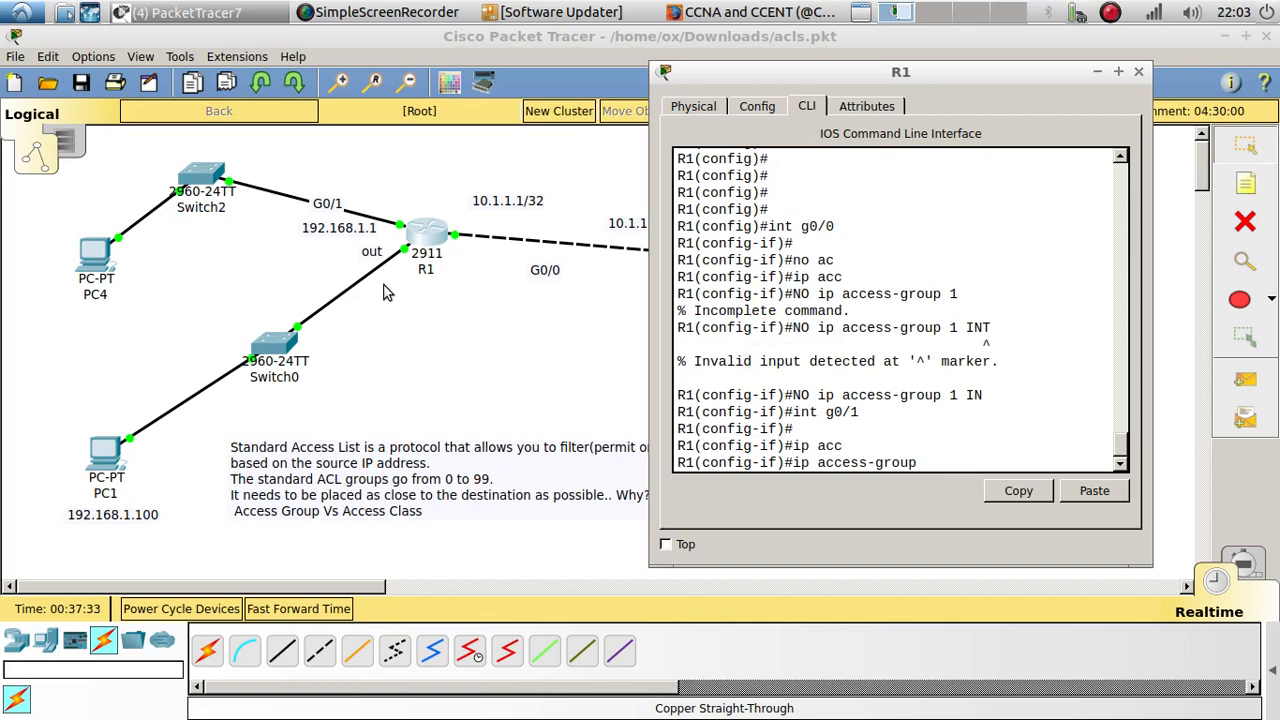
text(1 out)
key(Return)
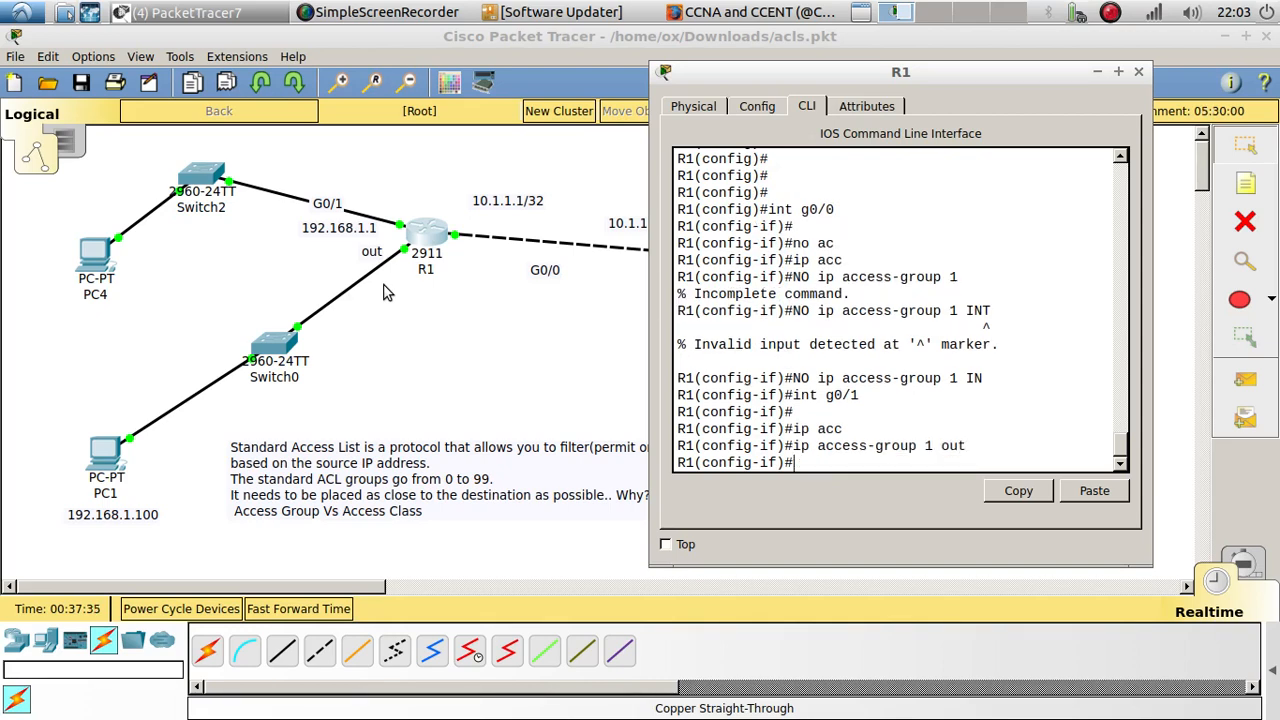
key(Return)
key(Return)
key(Return)
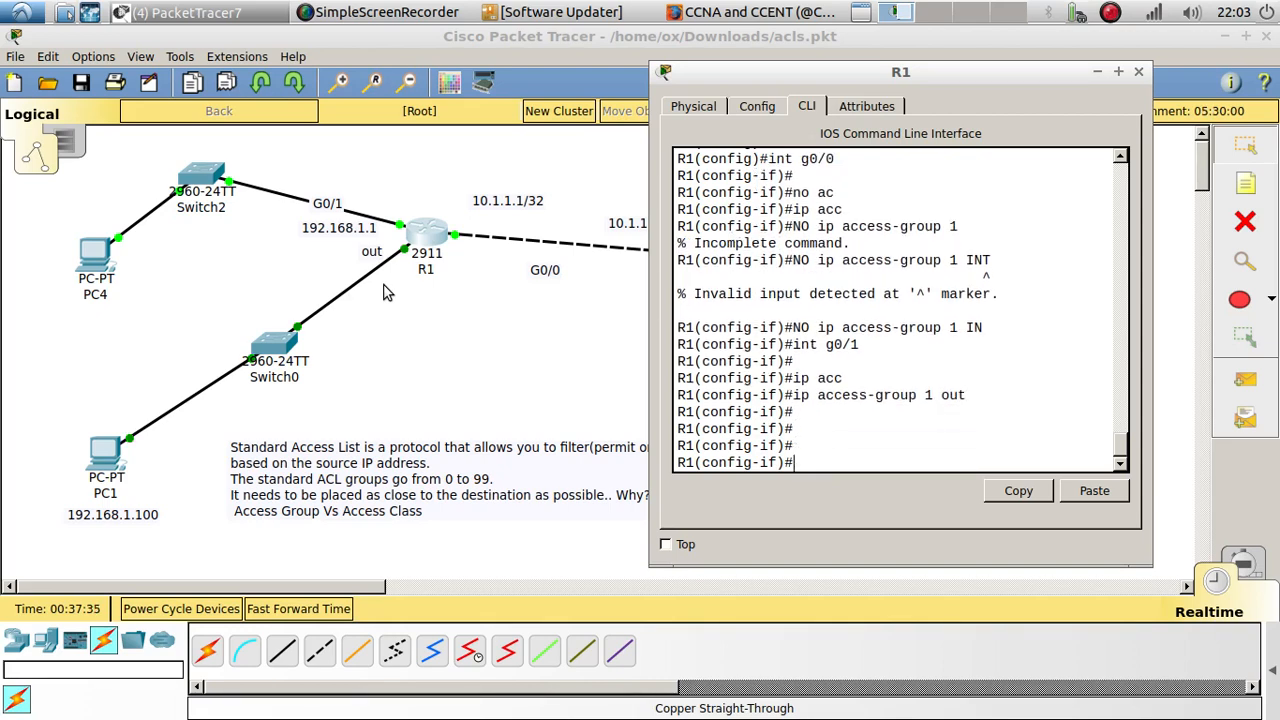
Step: Close R1, repeat the ping to 192.168.3.100 from PC2's command prompt, examine the replies, and return to the topology
click(1140, 72)
click(828, 452)
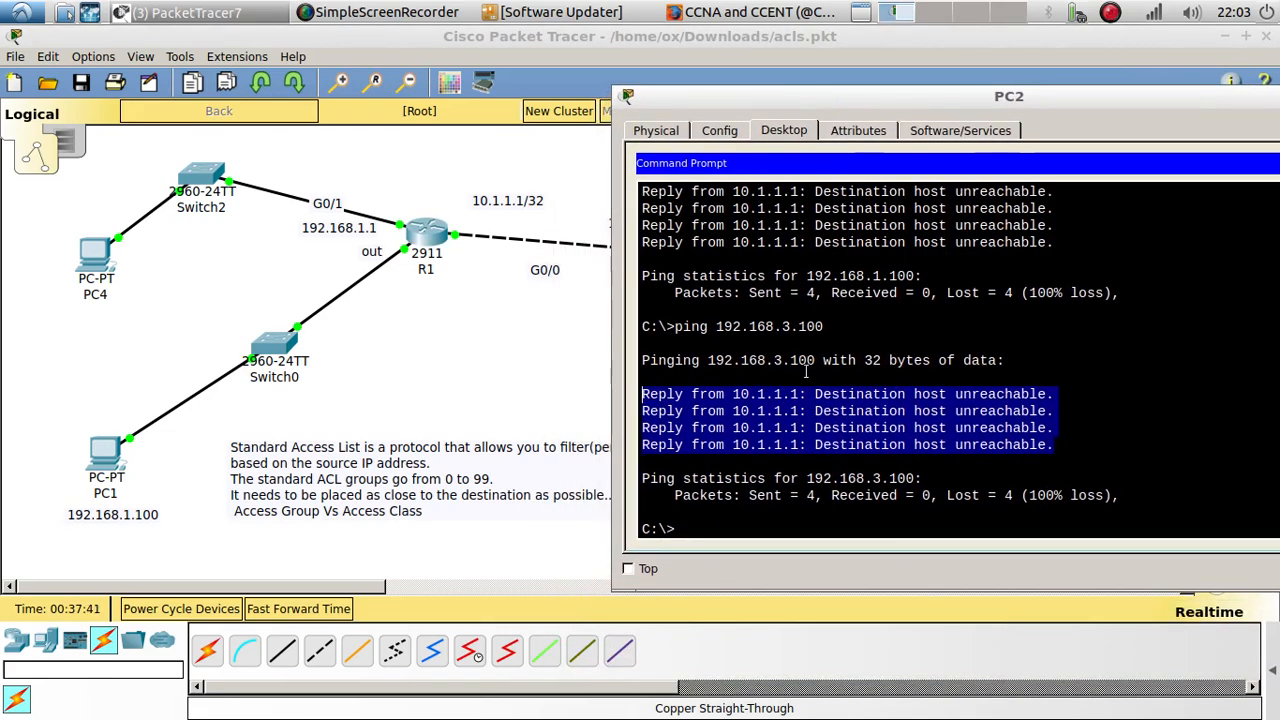
click(720, 535)
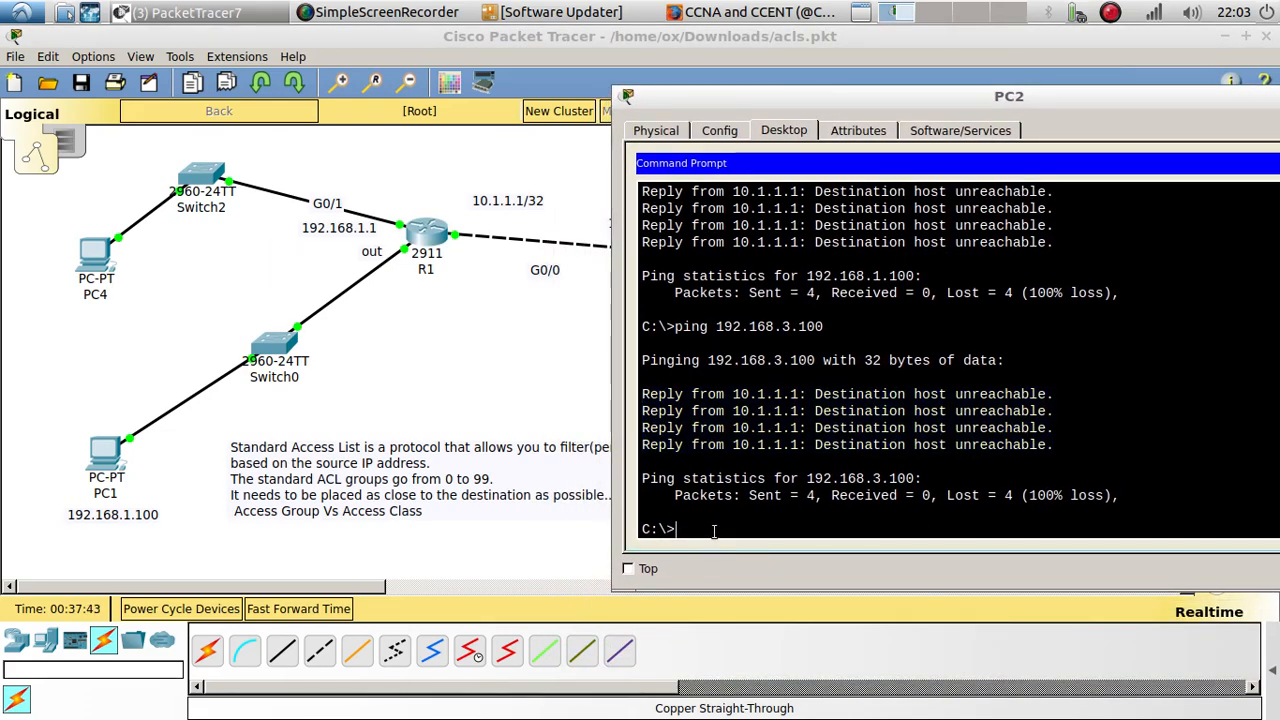
key(Up)
key(Return)
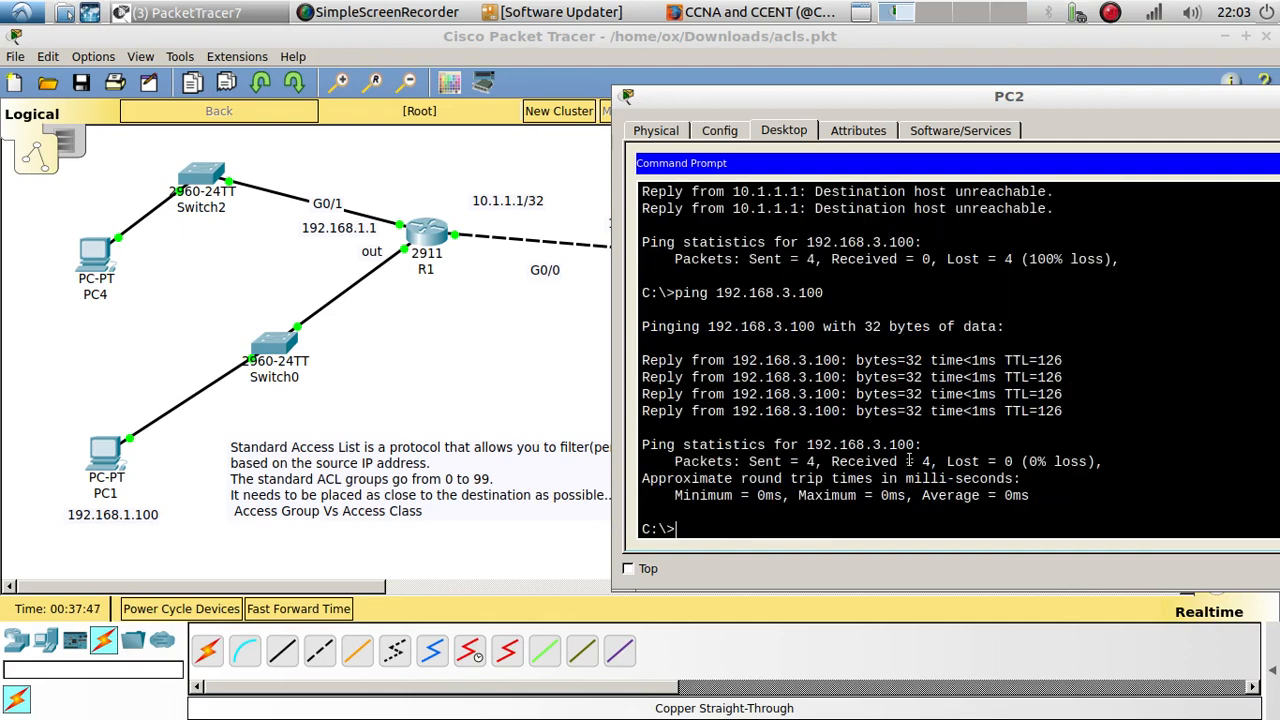
drag(1079, 413, 627, 363)
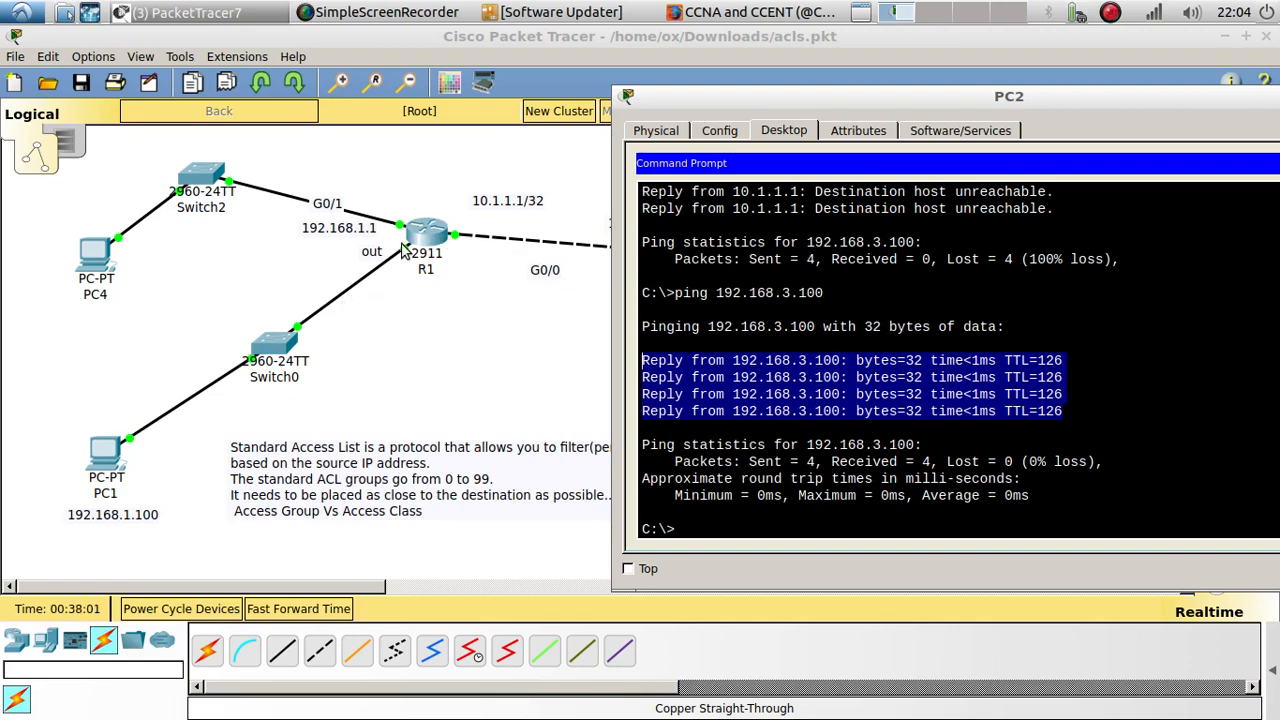
click(477, 297)
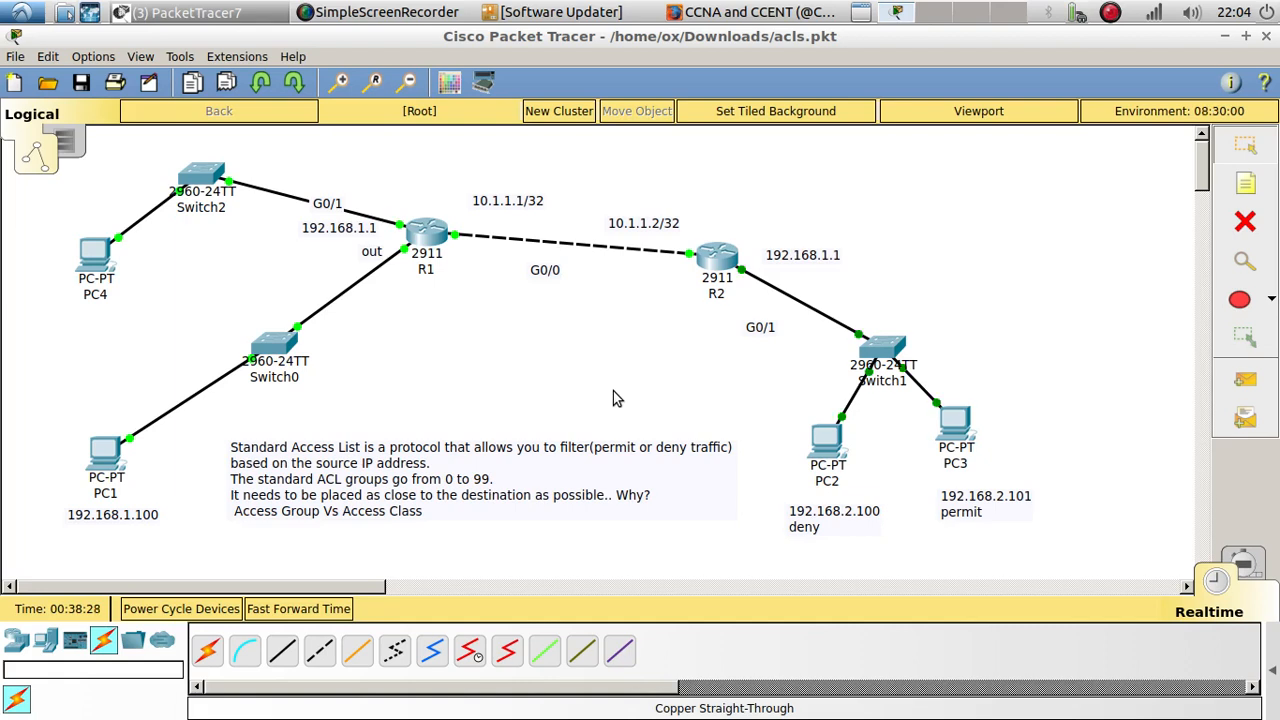
click(1114, 14)
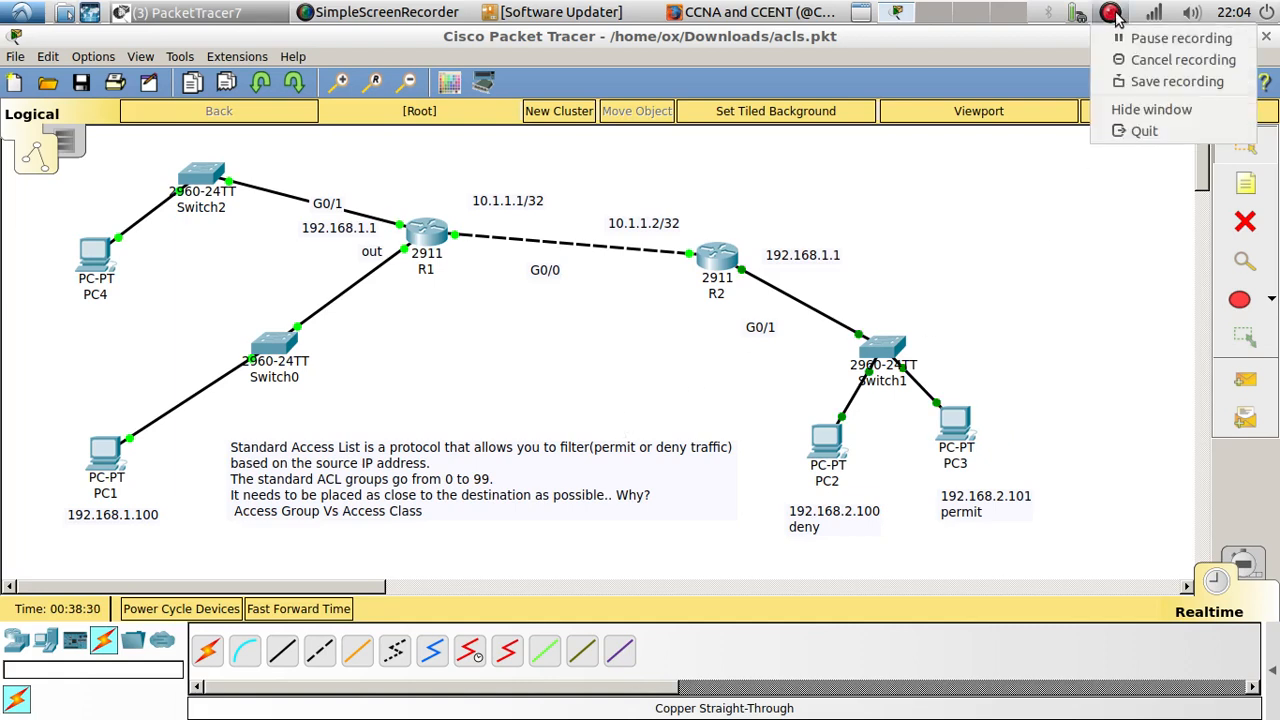